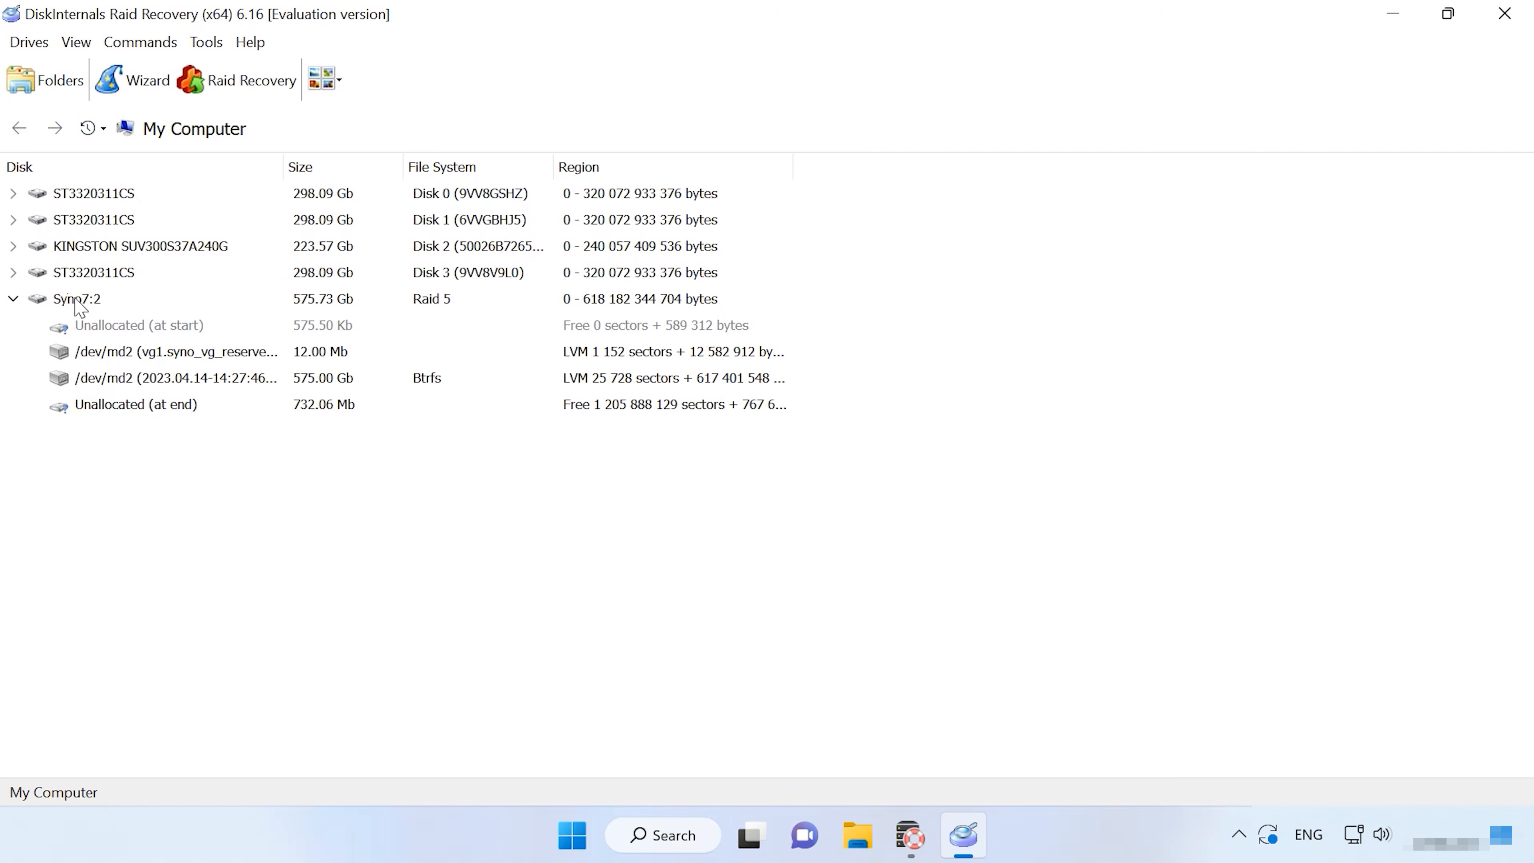
Examine the Syno7:2 RAID 5 array and its two /dev/md2 volumes in the drive list.
{"action": "left_click", "coordinate": [79, 303]}
{"action": "left_click", "coordinate": [132, 297]}
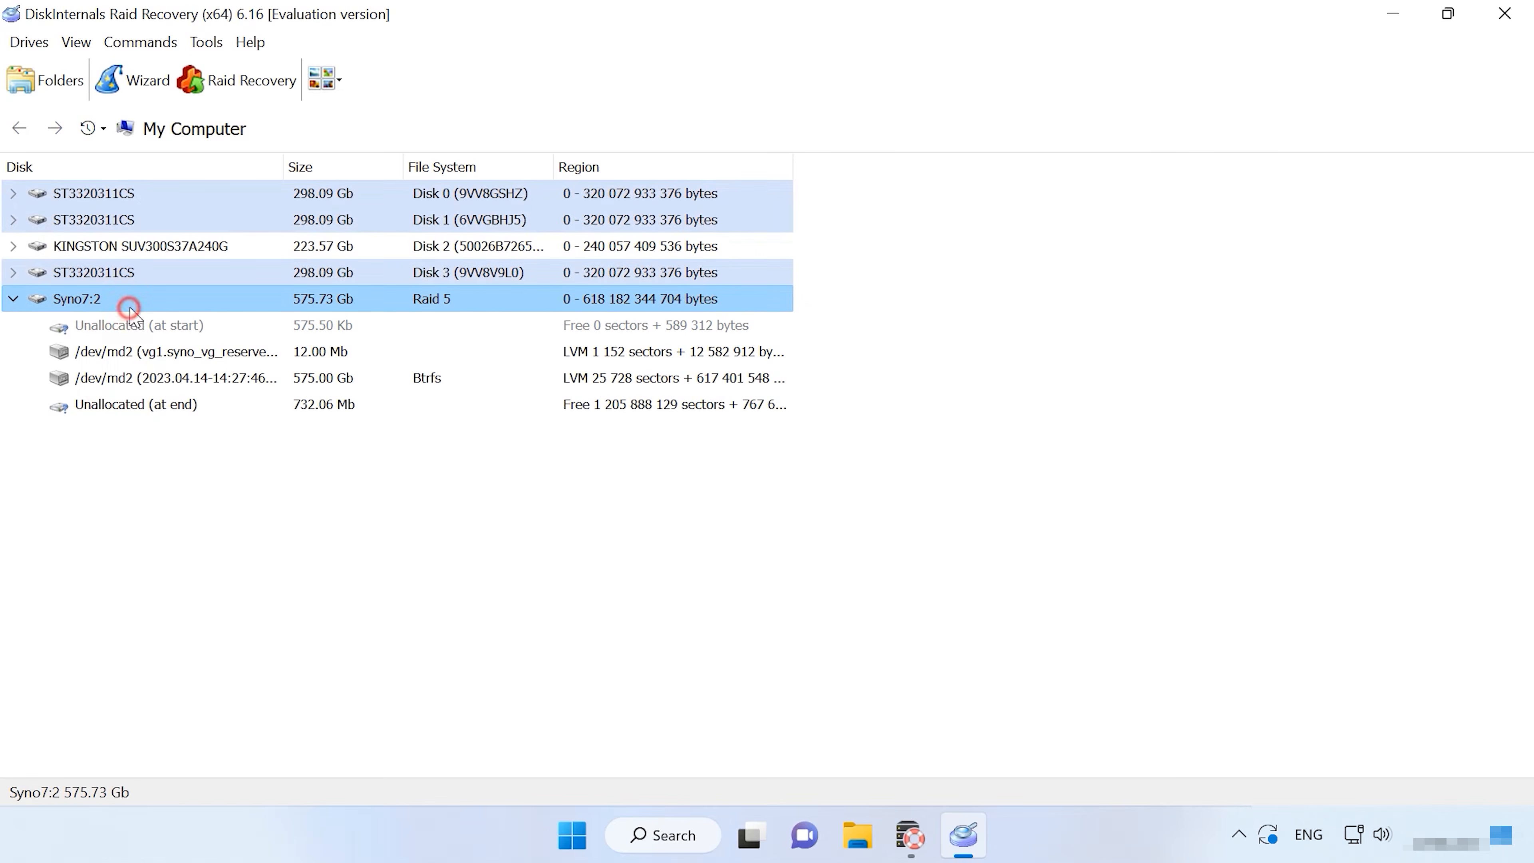
{"action": "left_click", "coordinate": [81, 449]}
{"action": "left_click", "coordinate": [145, 353]}
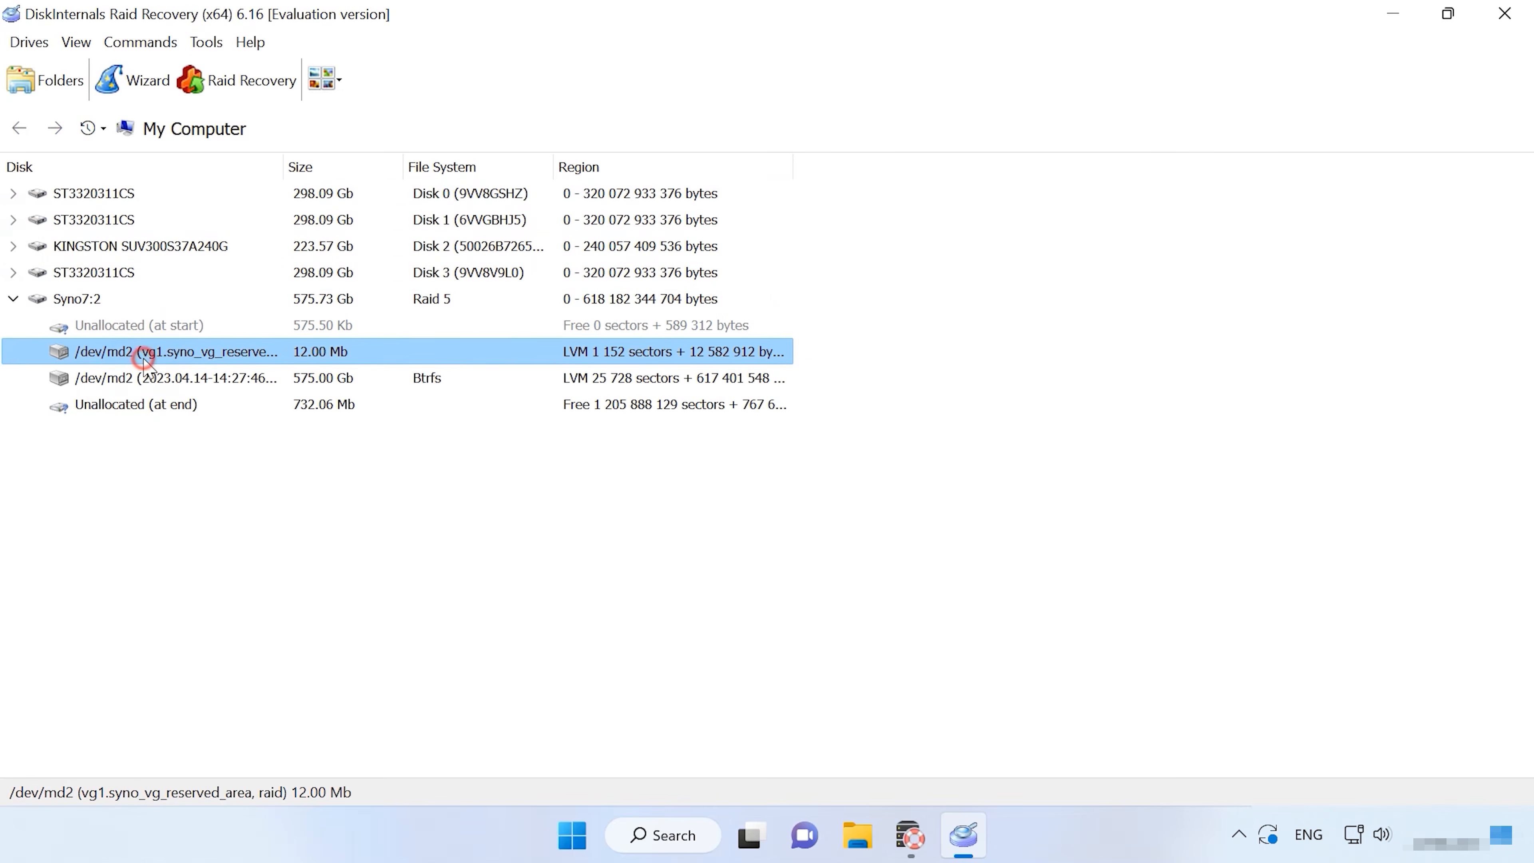
{"action": "left_click", "coordinate": [151, 381]}
{"action": "left_click", "coordinate": [108, 299]}
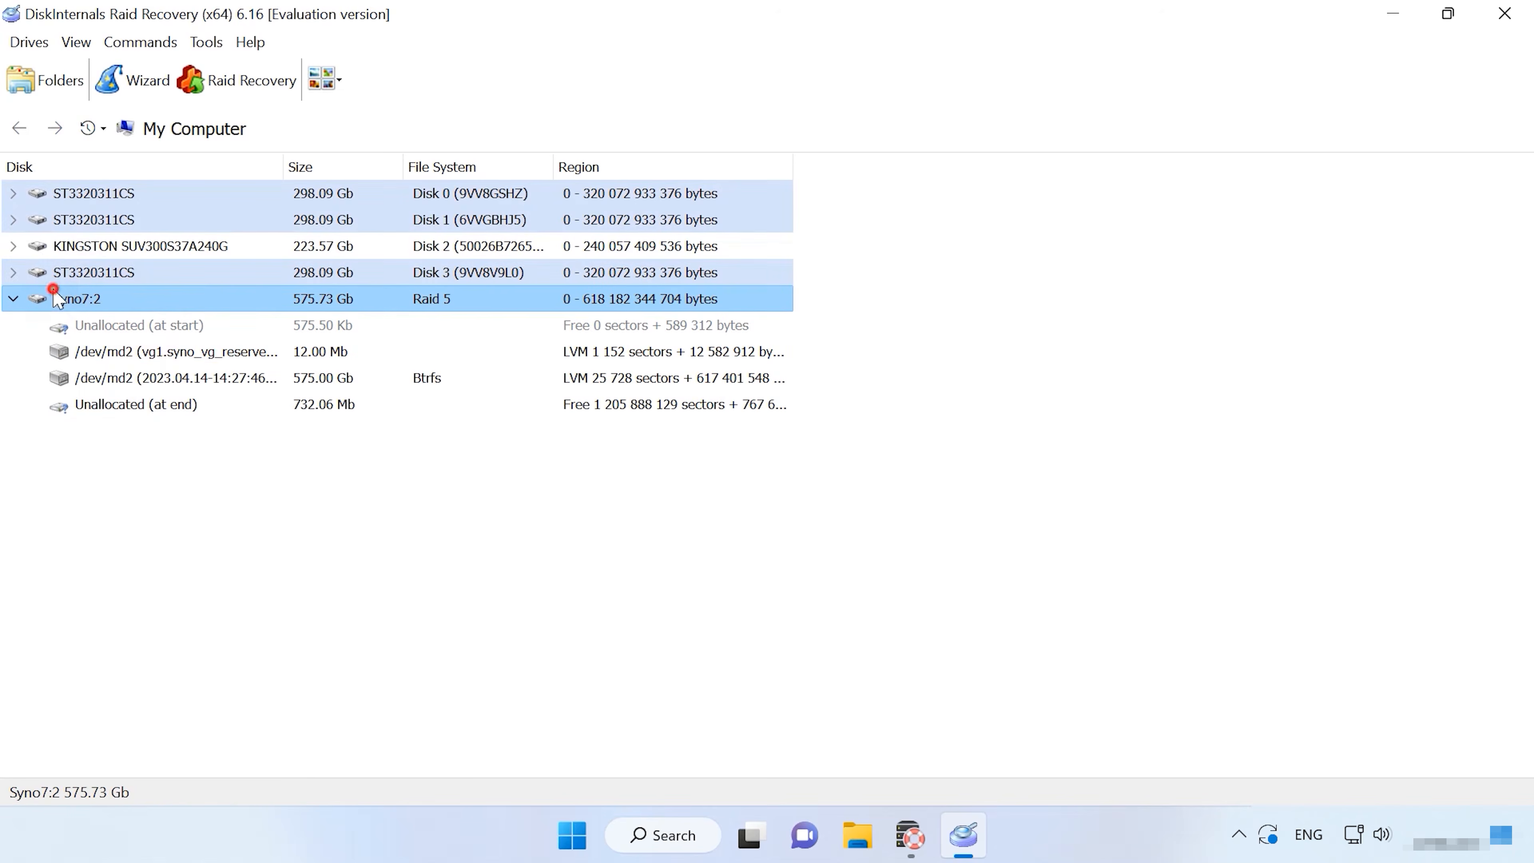
{"action": "right_click", "coordinate": [91, 301]}
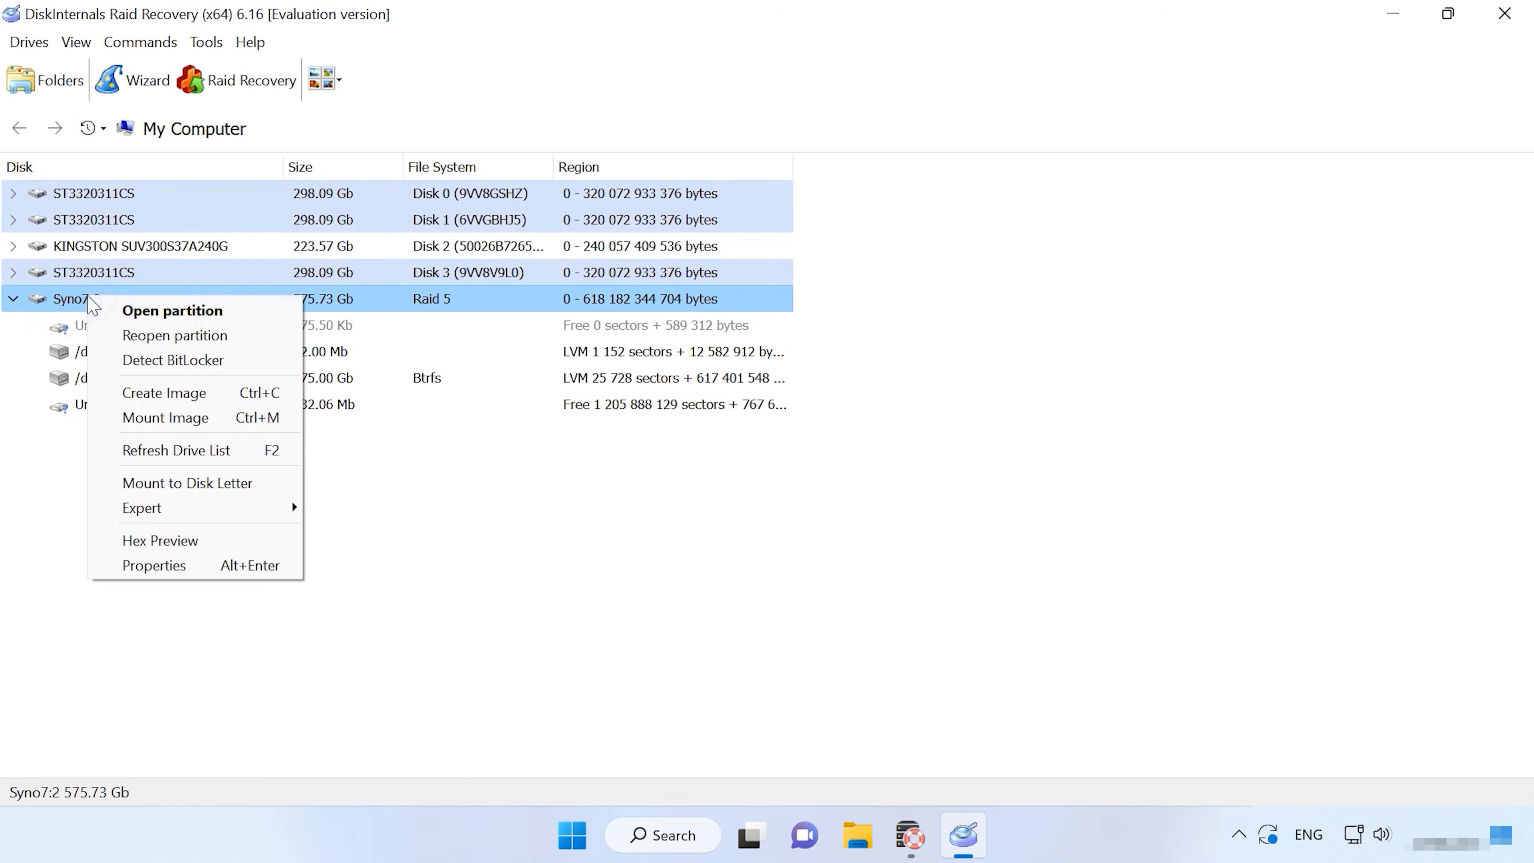
{"action": "left_click", "coordinate": [169, 312]}
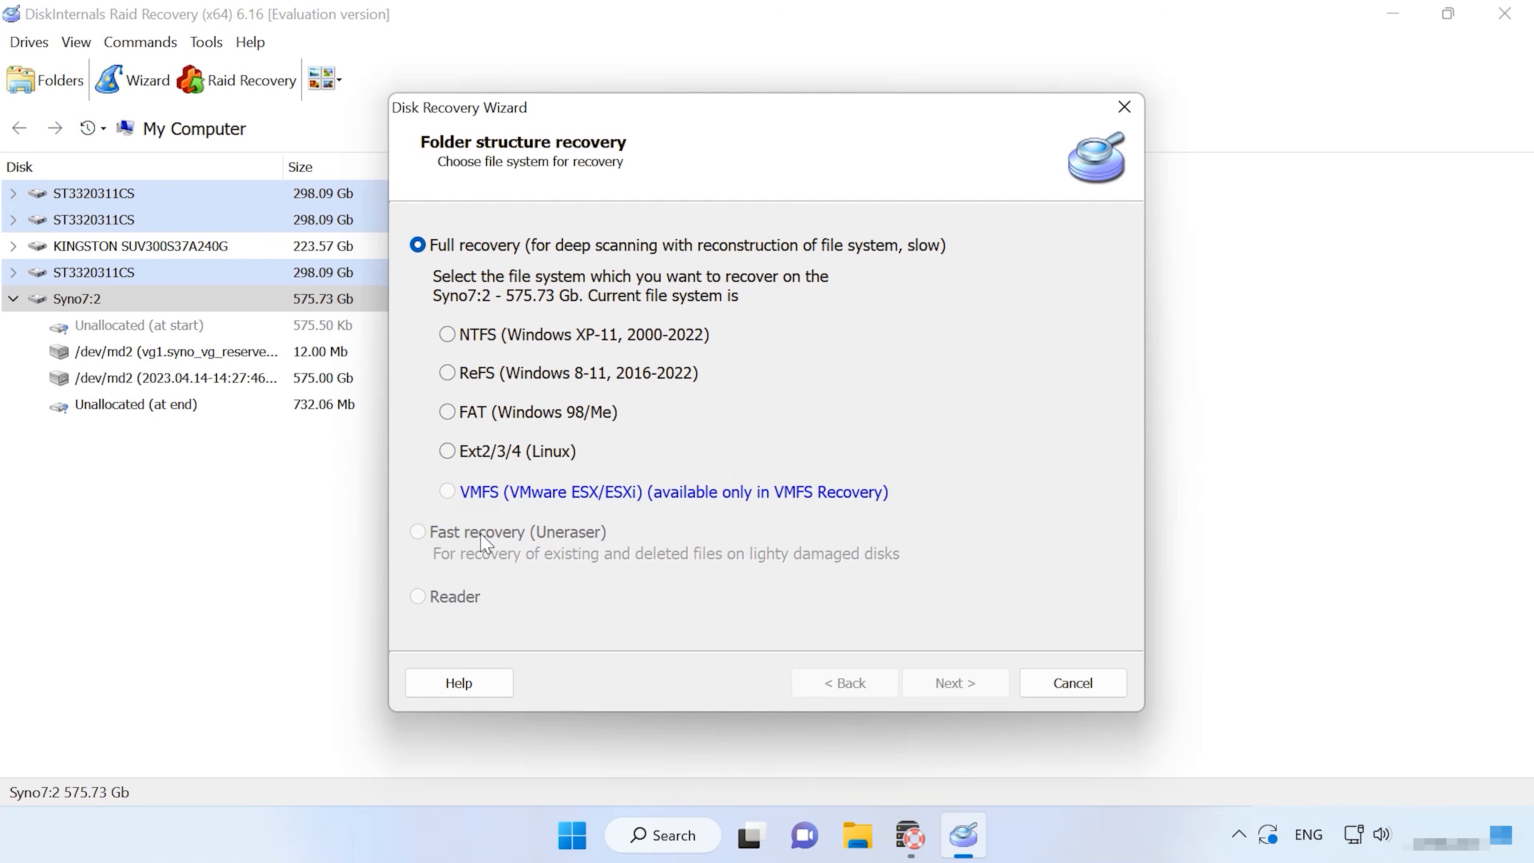
{"action": "left_click", "coordinate": [1101, 685]}
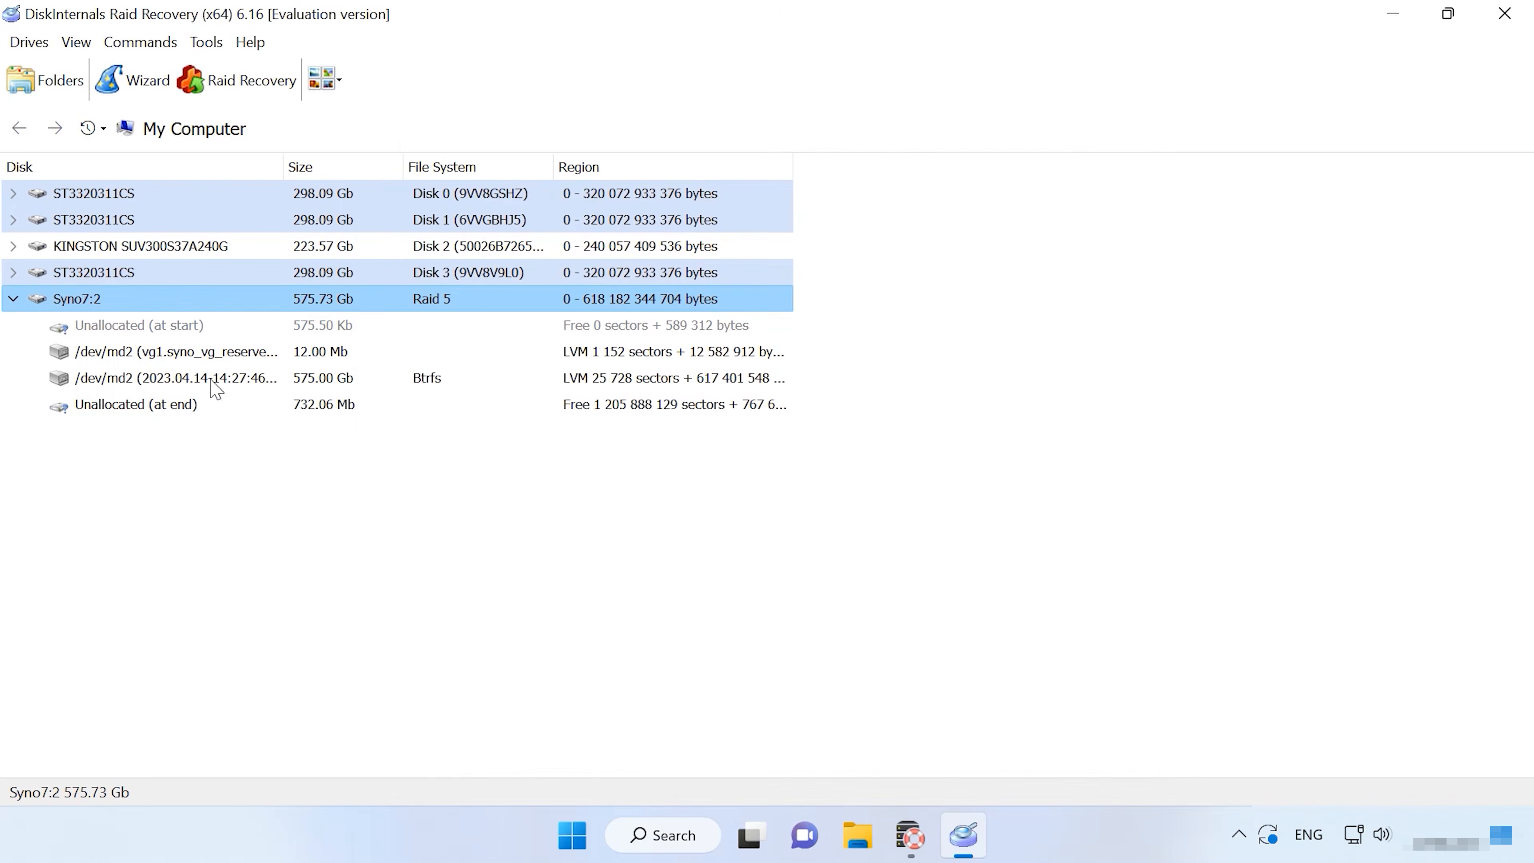
Open the 575 GB Btrfs volume of Syno7:2 with Fast recovery (Uneraser) and finish the wizard to browse its files.
{"action": "left_click", "coordinate": [215, 390]}
{"action": "right_click", "coordinate": [211, 379]}
{"action": "left_click", "coordinate": [299, 394]}
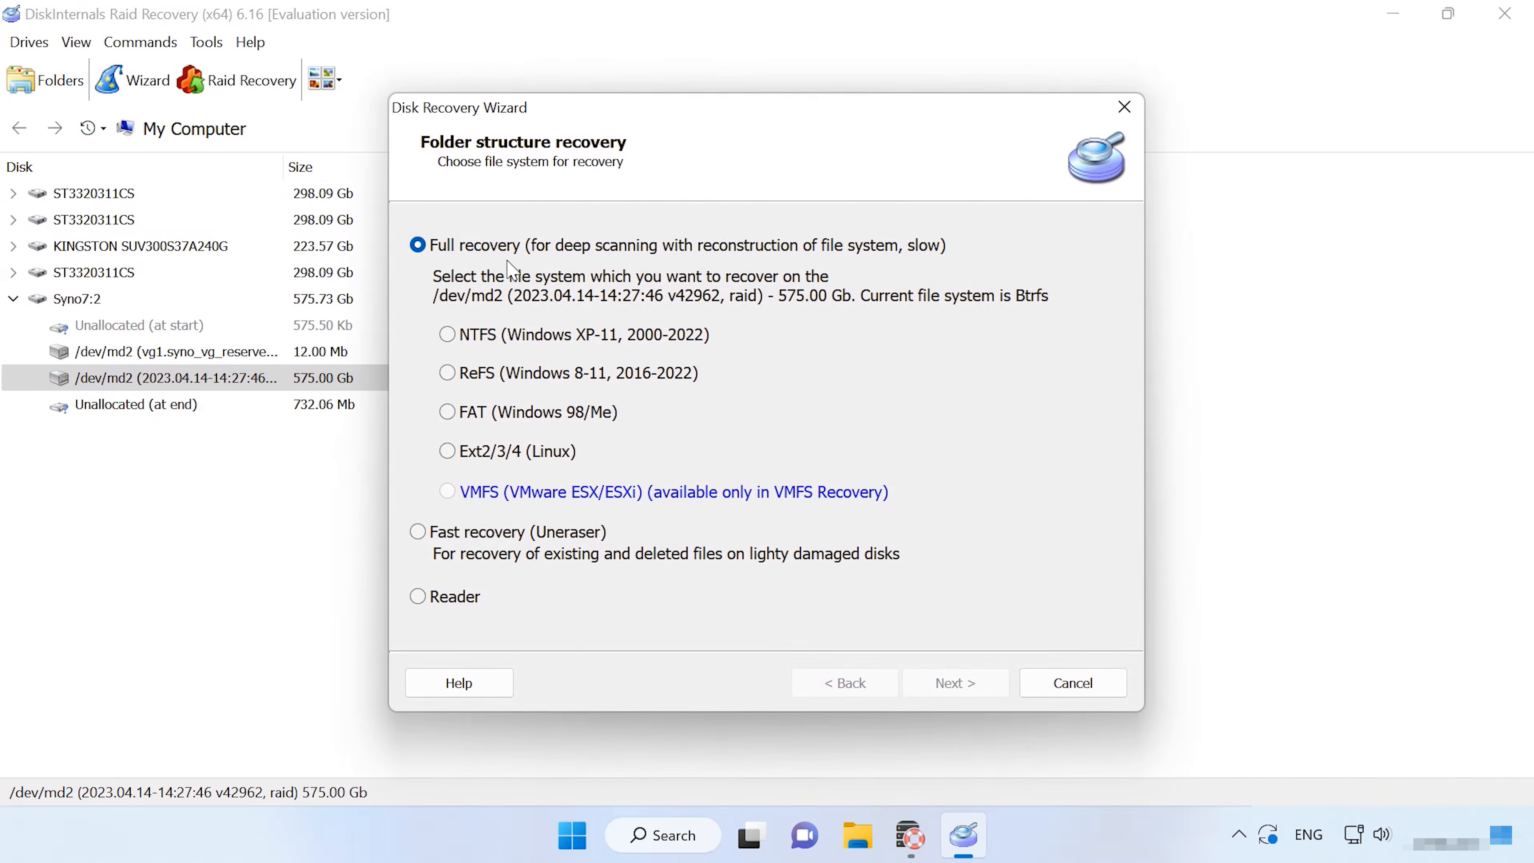
{"action": "left_click", "coordinate": [475, 535]}
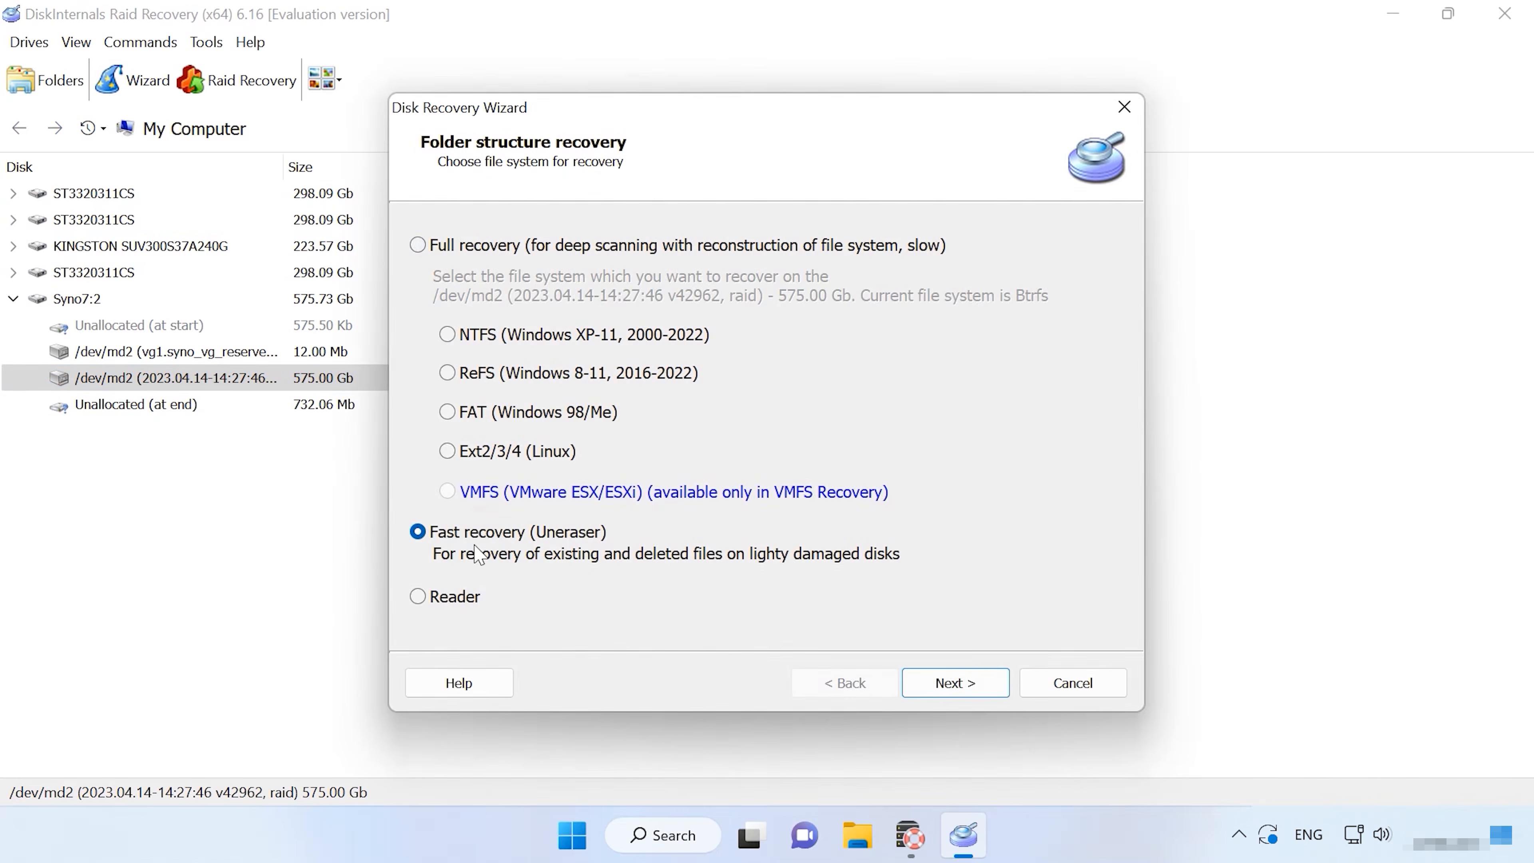
{"action": "left_click", "coordinate": [977, 694]}
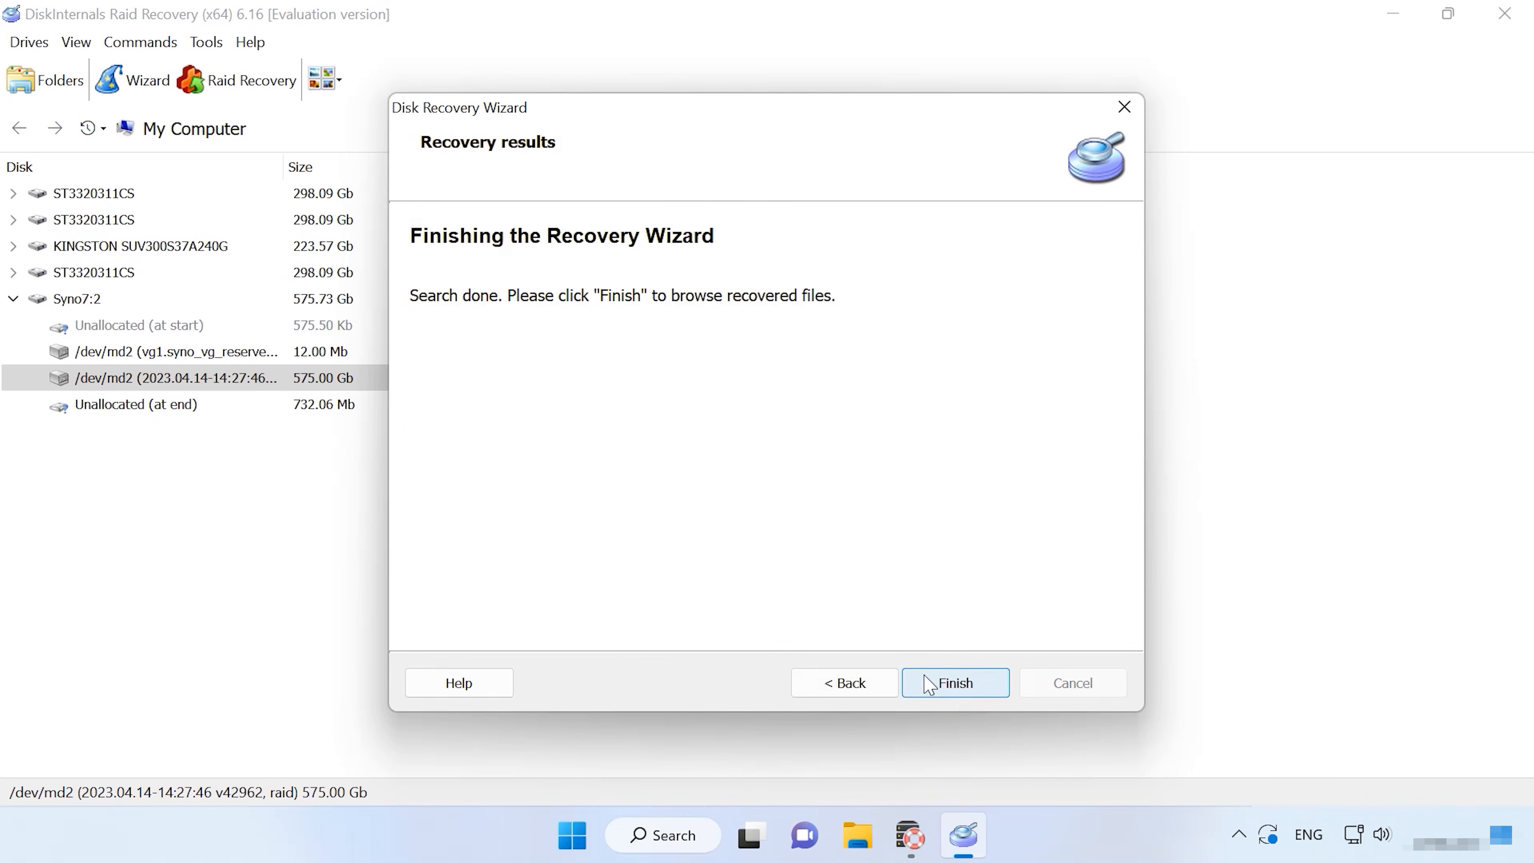
{"action": "left_click", "coordinate": [939, 683]}
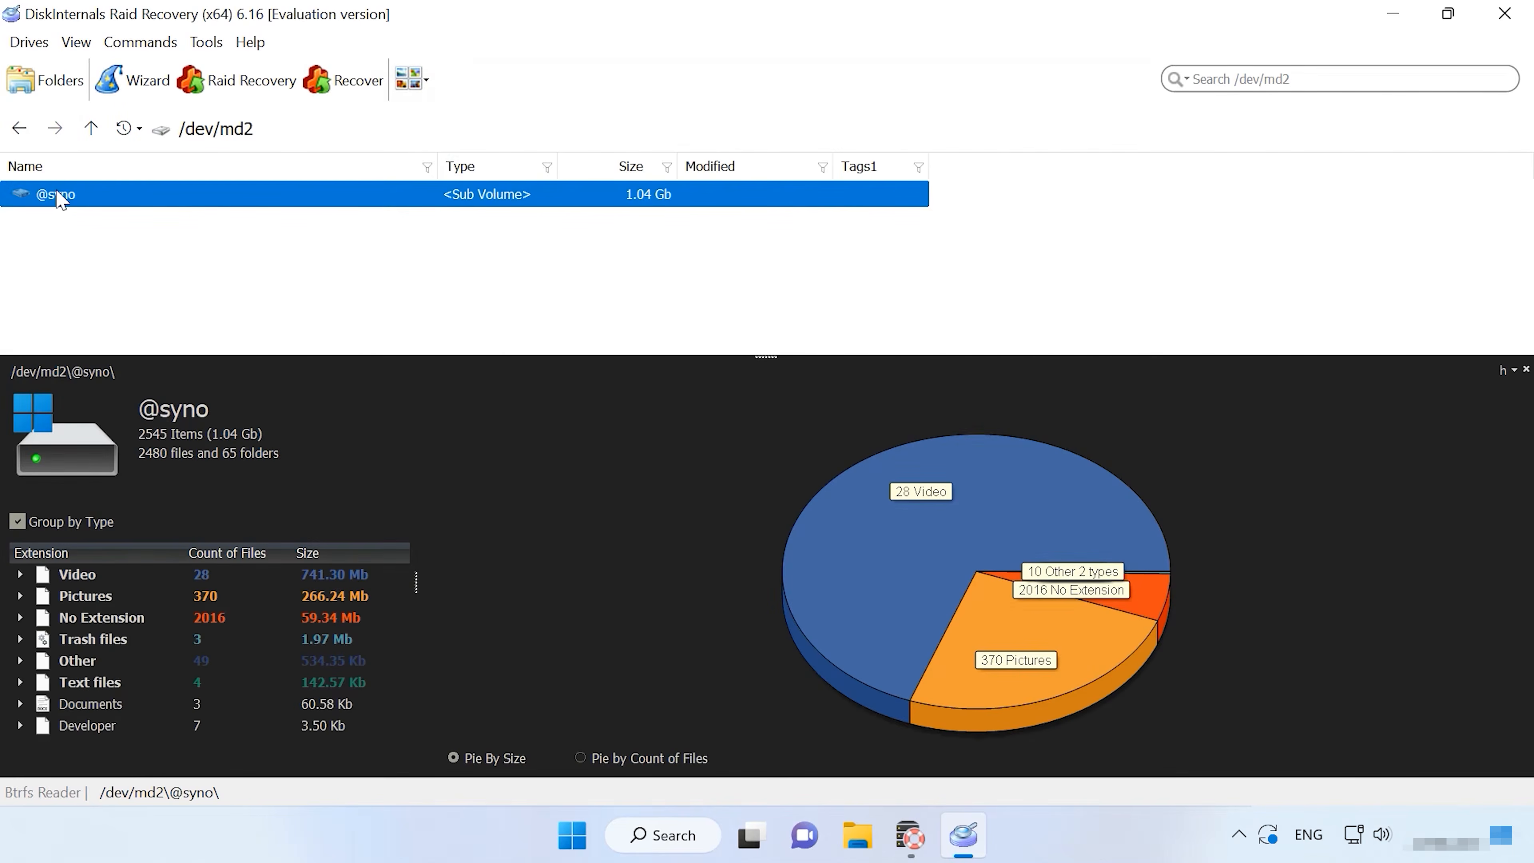
Return to the drive list and open the Btrfs /dev/md2 volume in Recovery mode.
{"action": "left_click", "coordinate": [95, 133]}
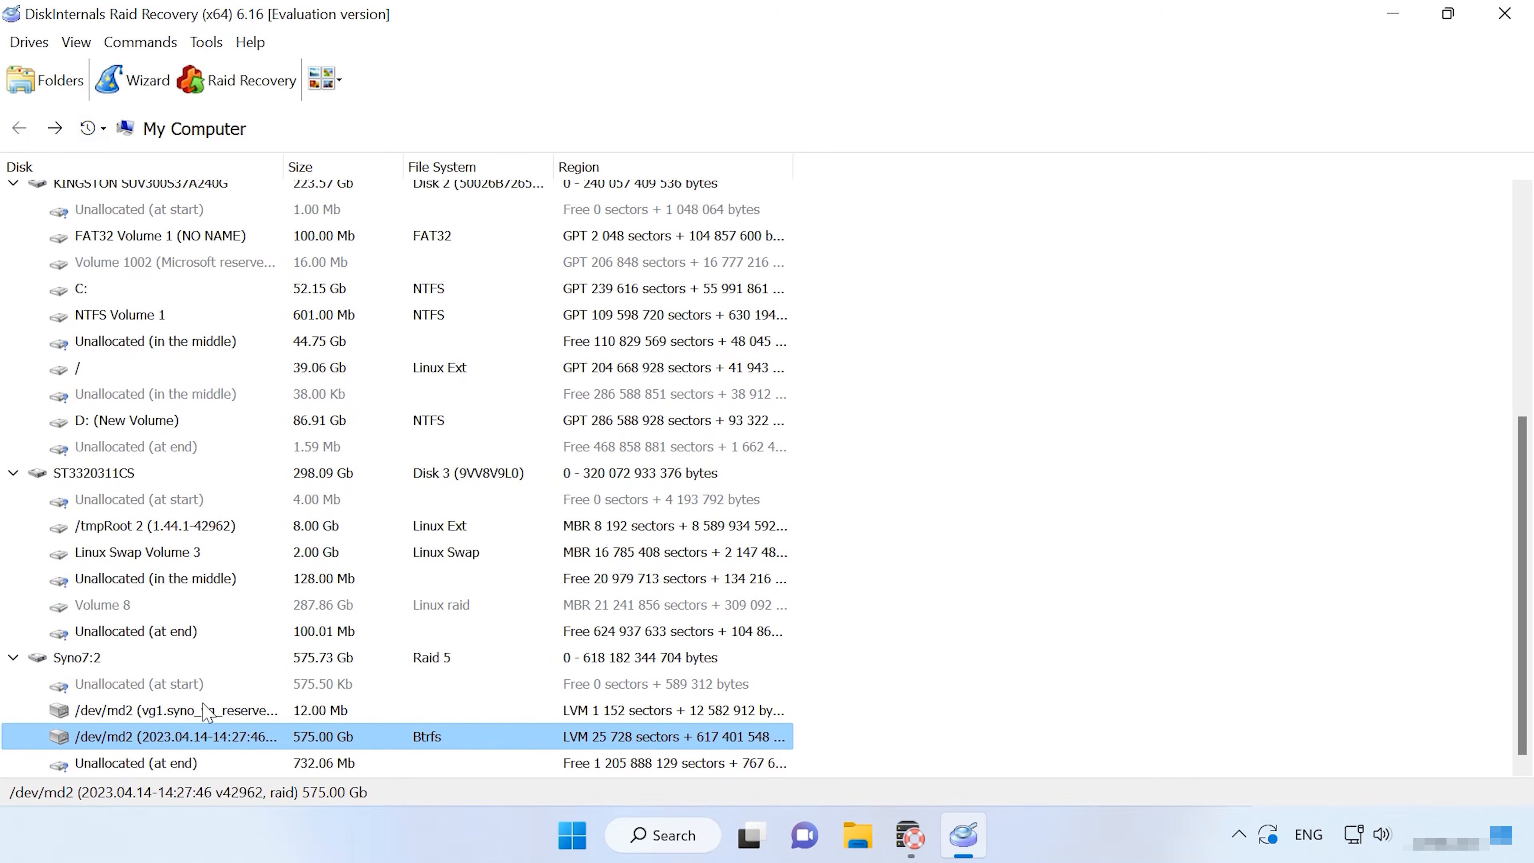
{"action": "right_click", "coordinate": [172, 733]}
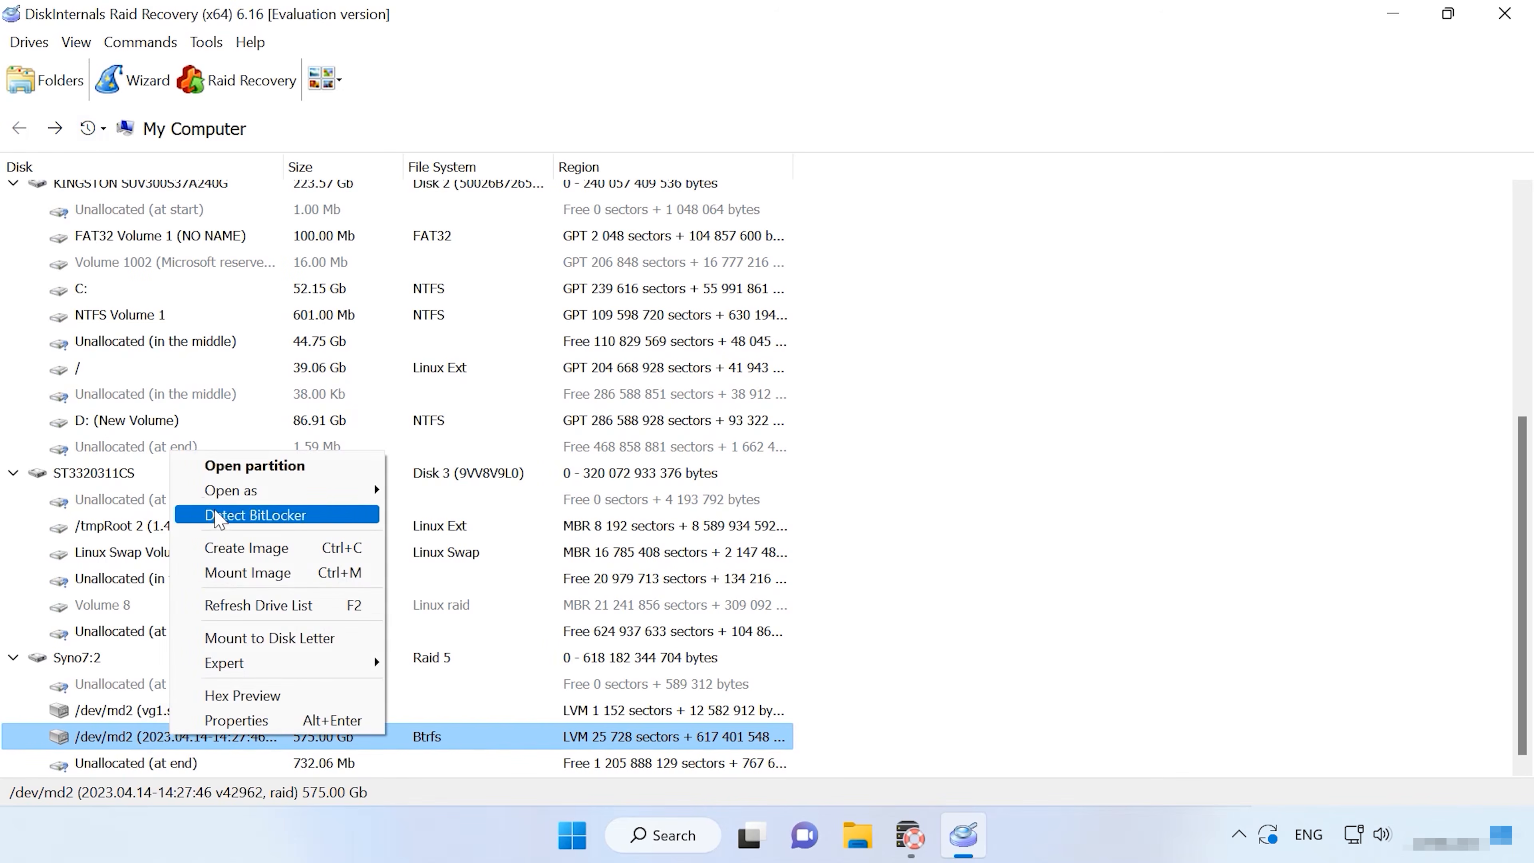
{"action": "mouse_move", "coordinate": [290, 491]}
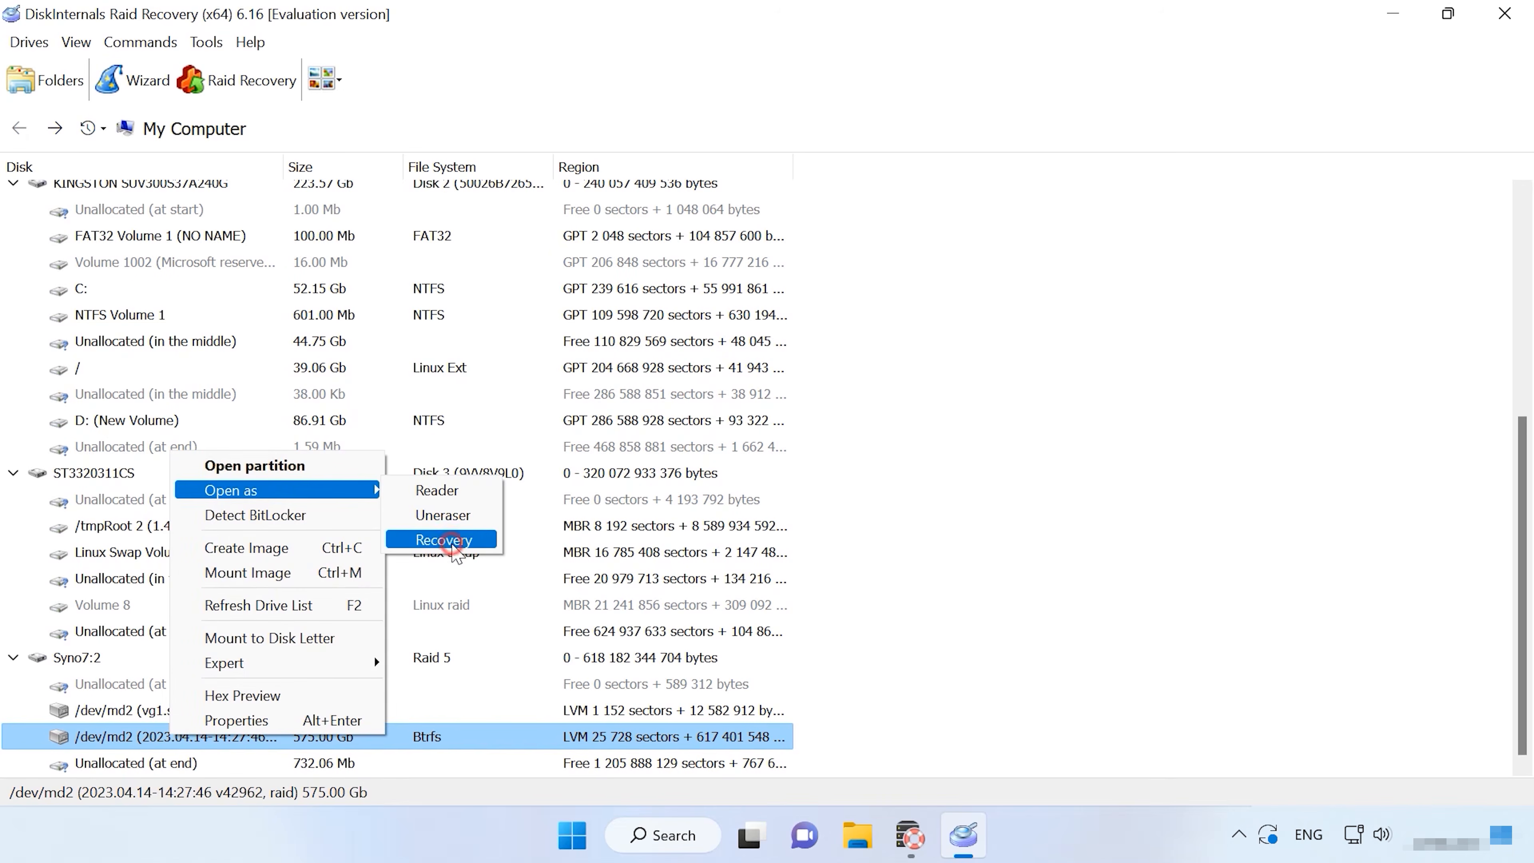
{"action": "left_click", "coordinate": [447, 544]}
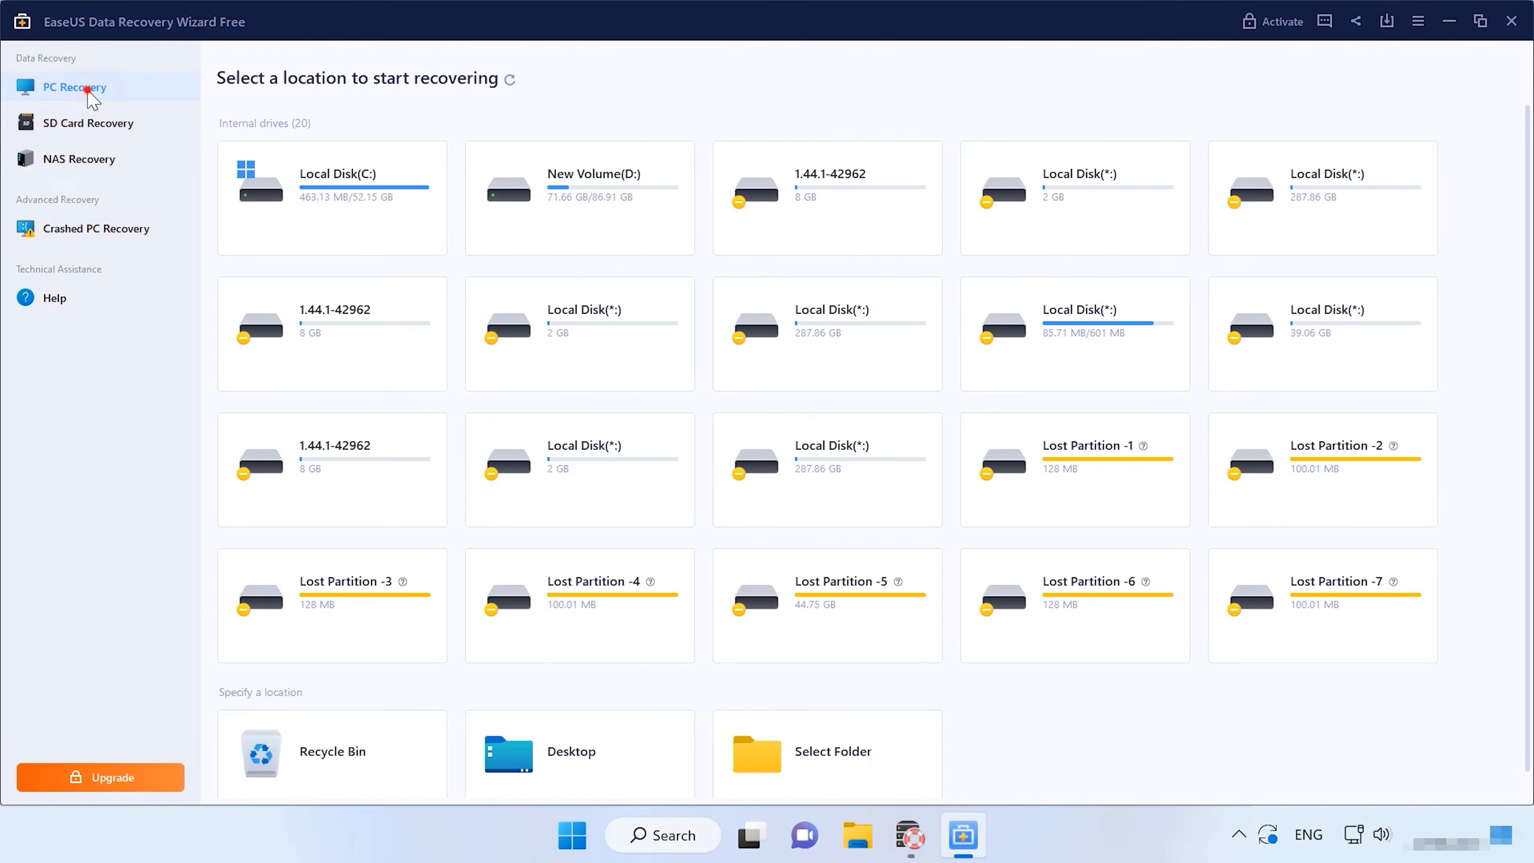
Review the detected drives and lost partitions in EaseUS Data Recovery Wizard and scan the 287.86 GB local disk beside Lost Partition -1.
{"action": "mouse_move", "coordinate": [622, 218]}
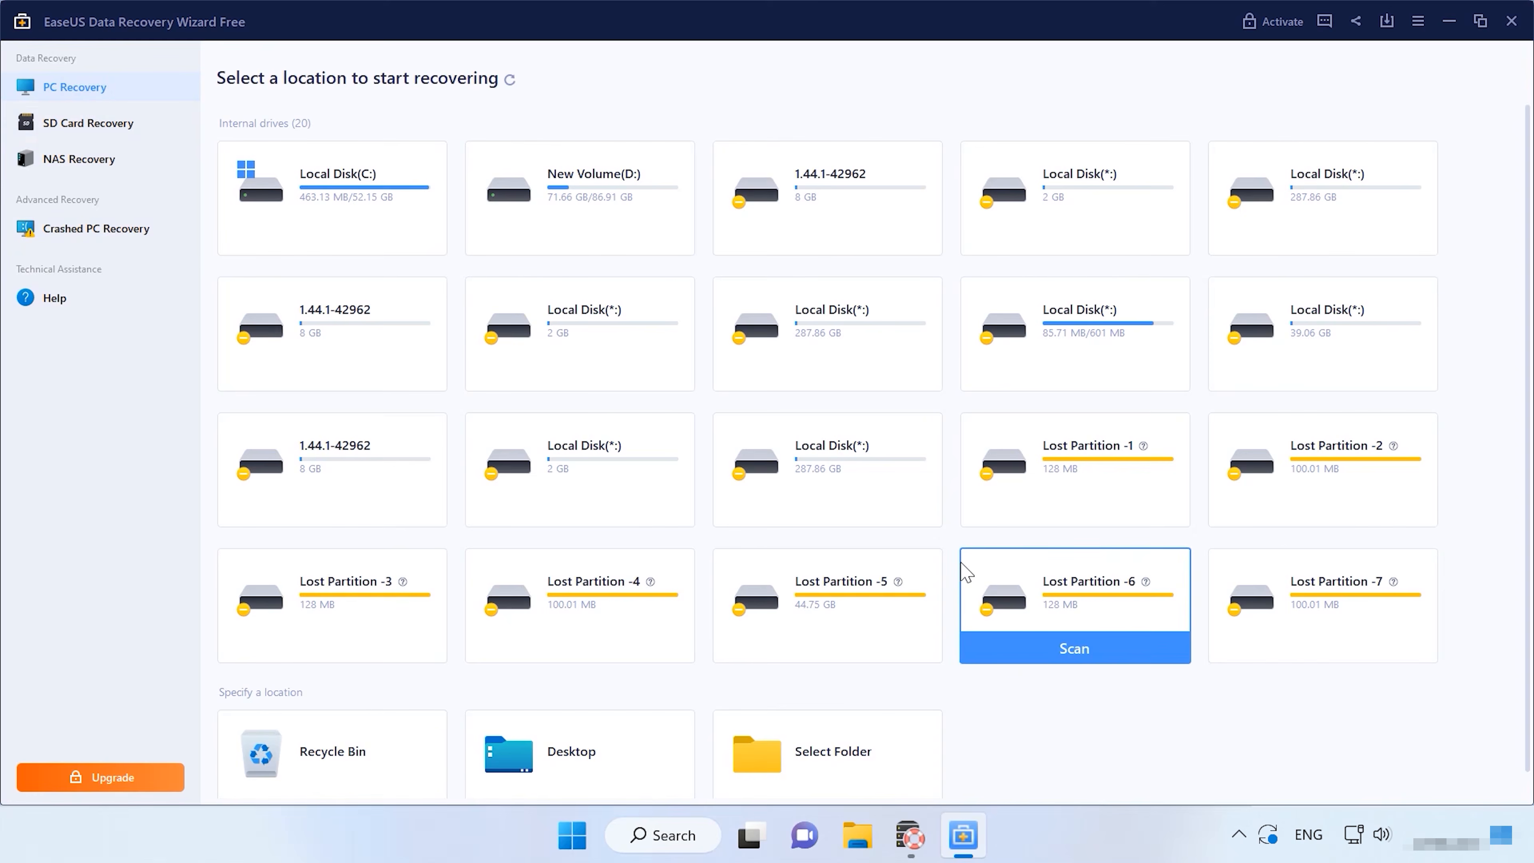
{"action": "scroll", "coordinate": [964, 571], "scroll_direction": "down", "scroll_amount": 1}
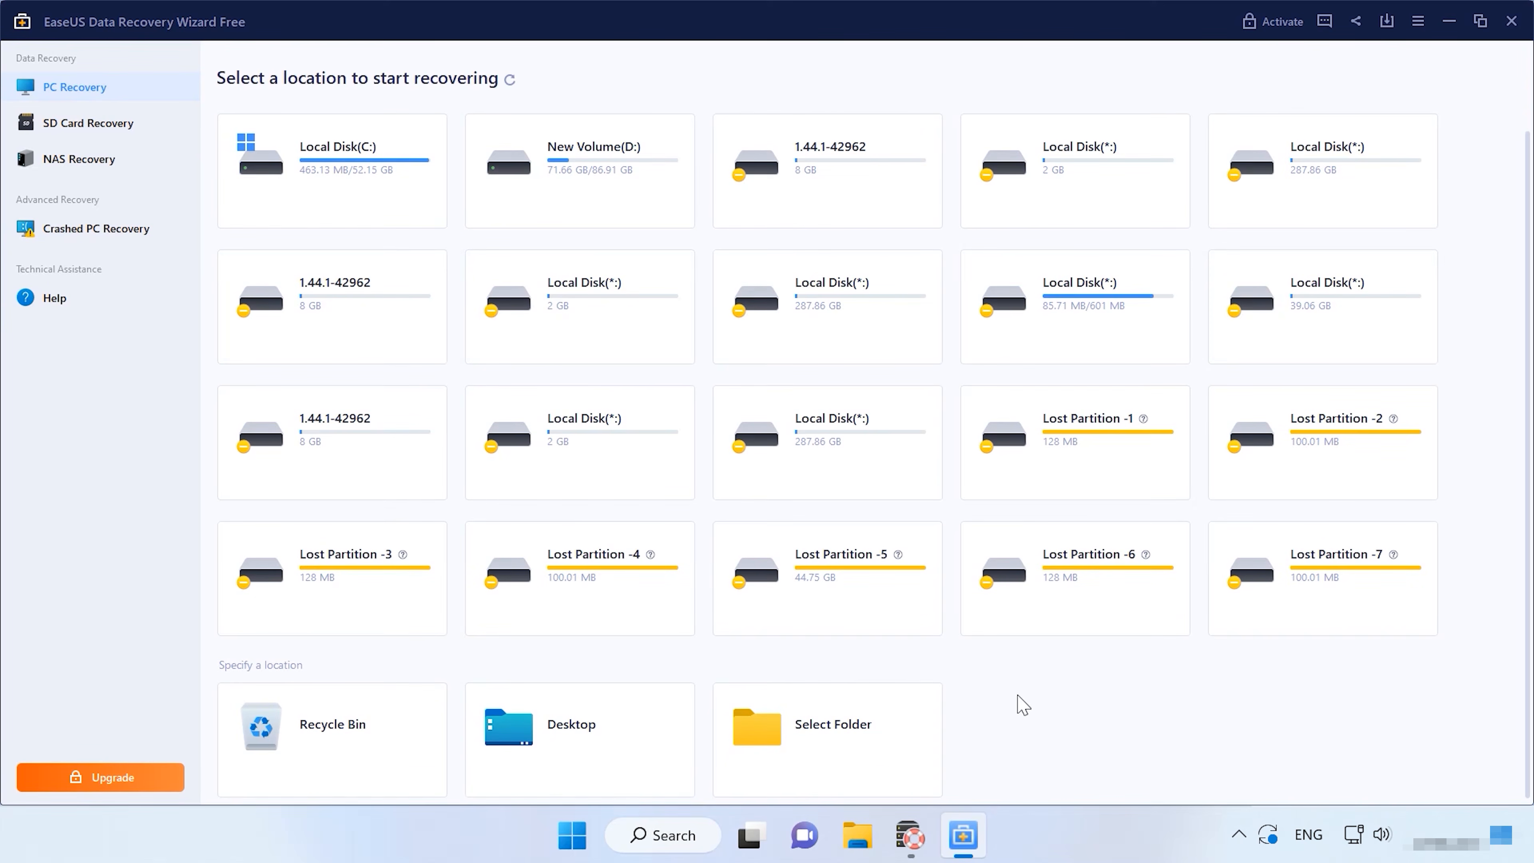
{"action": "scroll", "coordinate": [1025, 706], "scroll_direction": "up", "scroll_amount": 1}
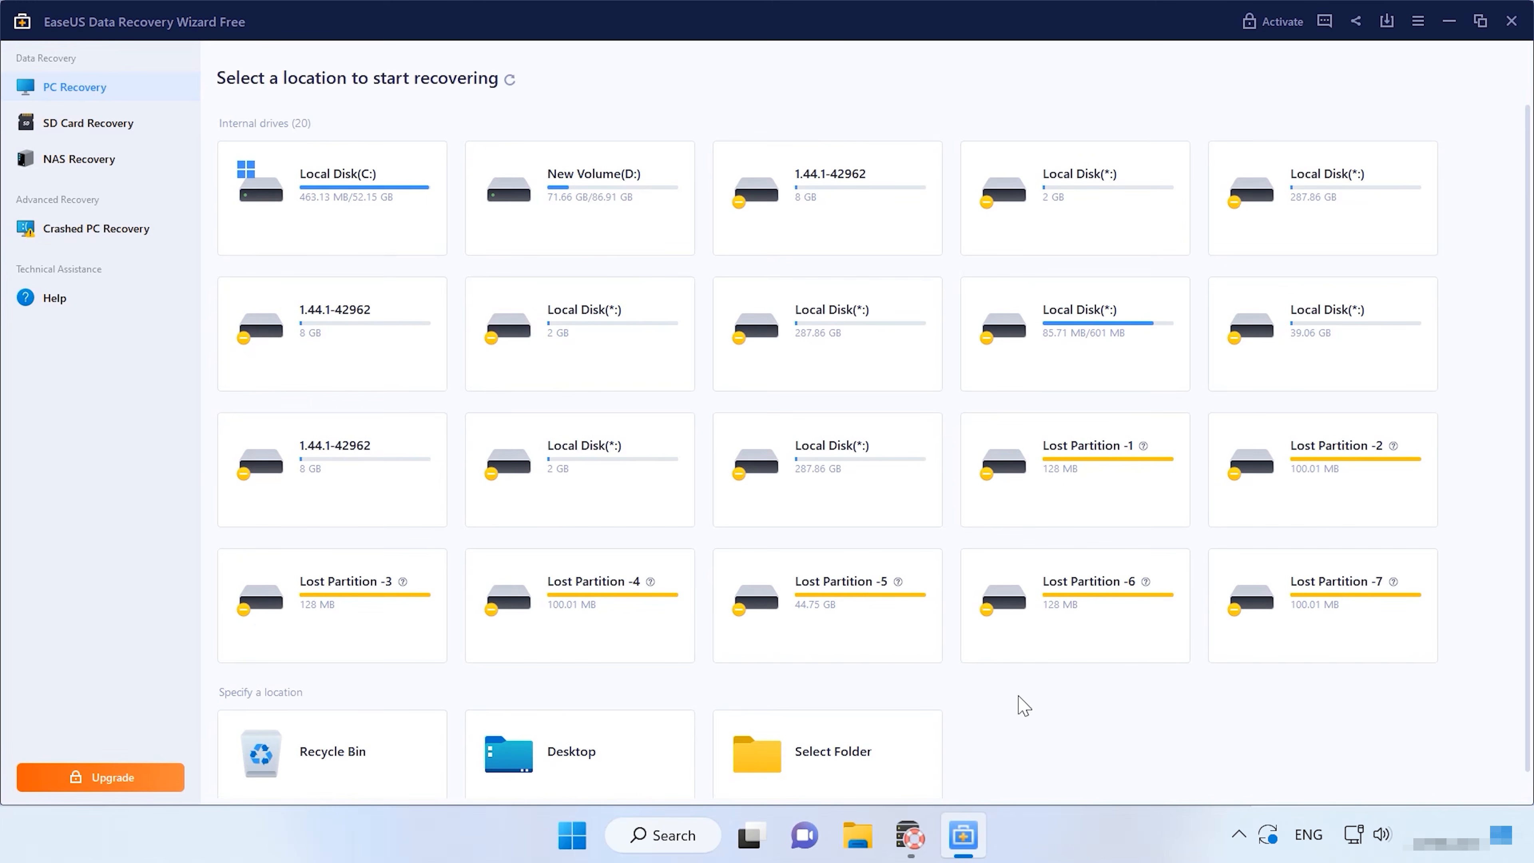
{"action": "scroll", "coordinate": [1025, 712], "scroll_direction": "down", "scroll_amount": 1}
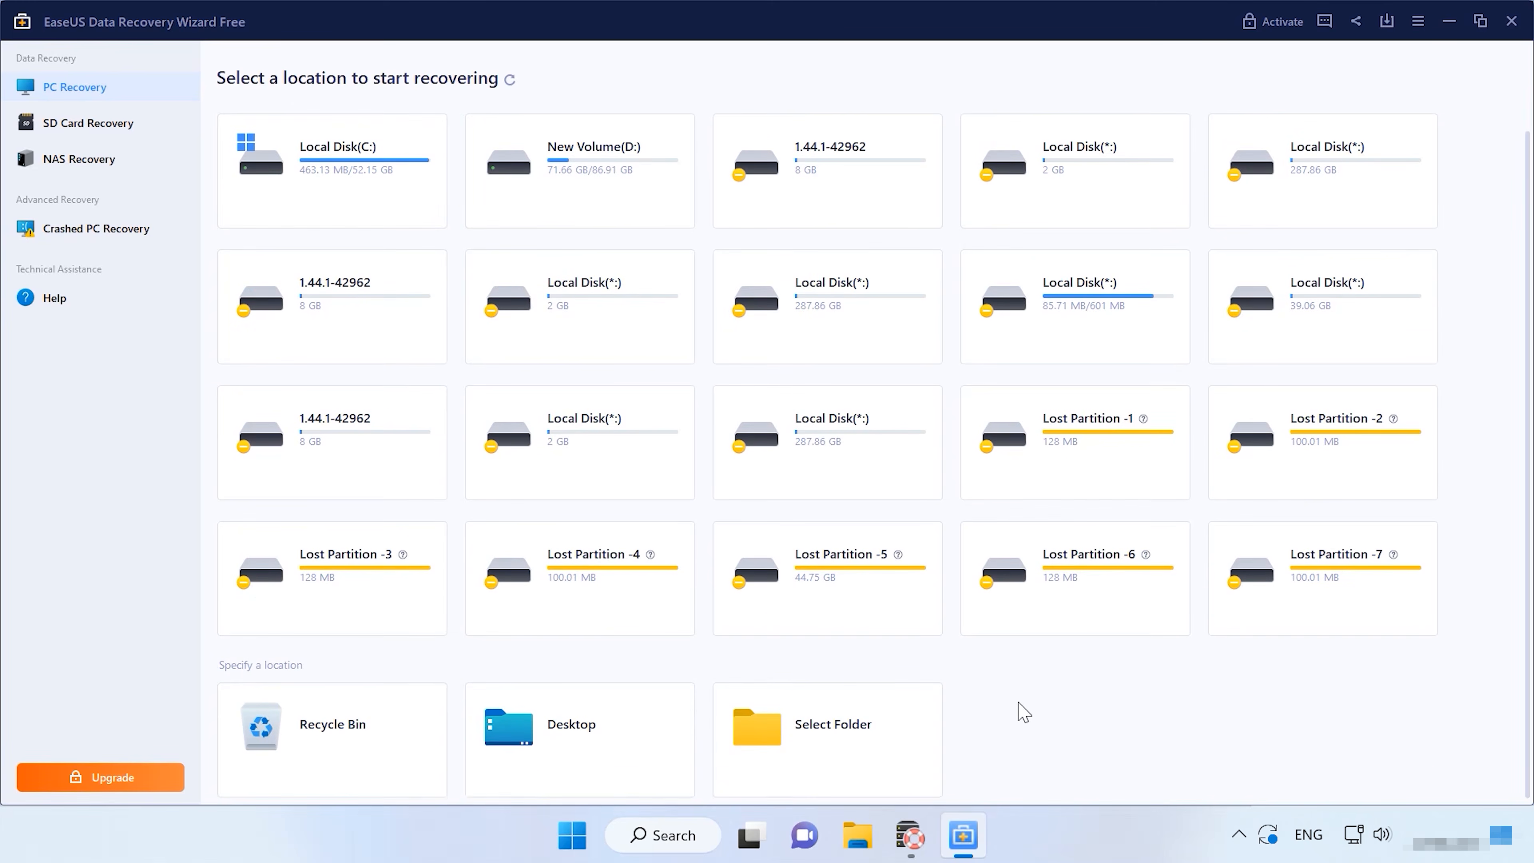
{"action": "scroll", "coordinate": [1025, 712], "scroll_direction": "up", "scroll_amount": 1}
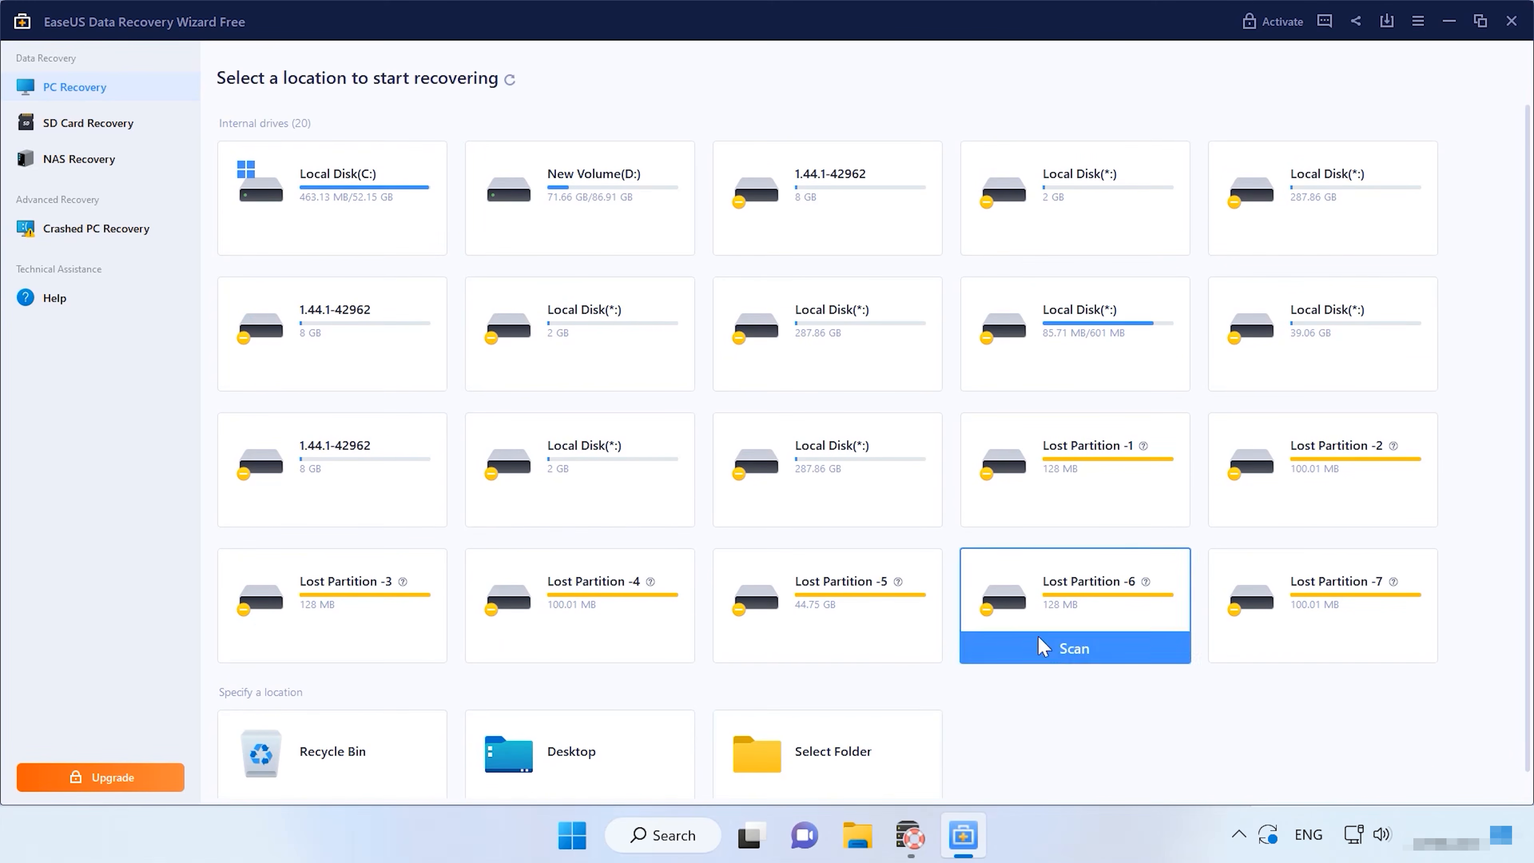
{"action": "mouse_move", "coordinate": [296, 217]}
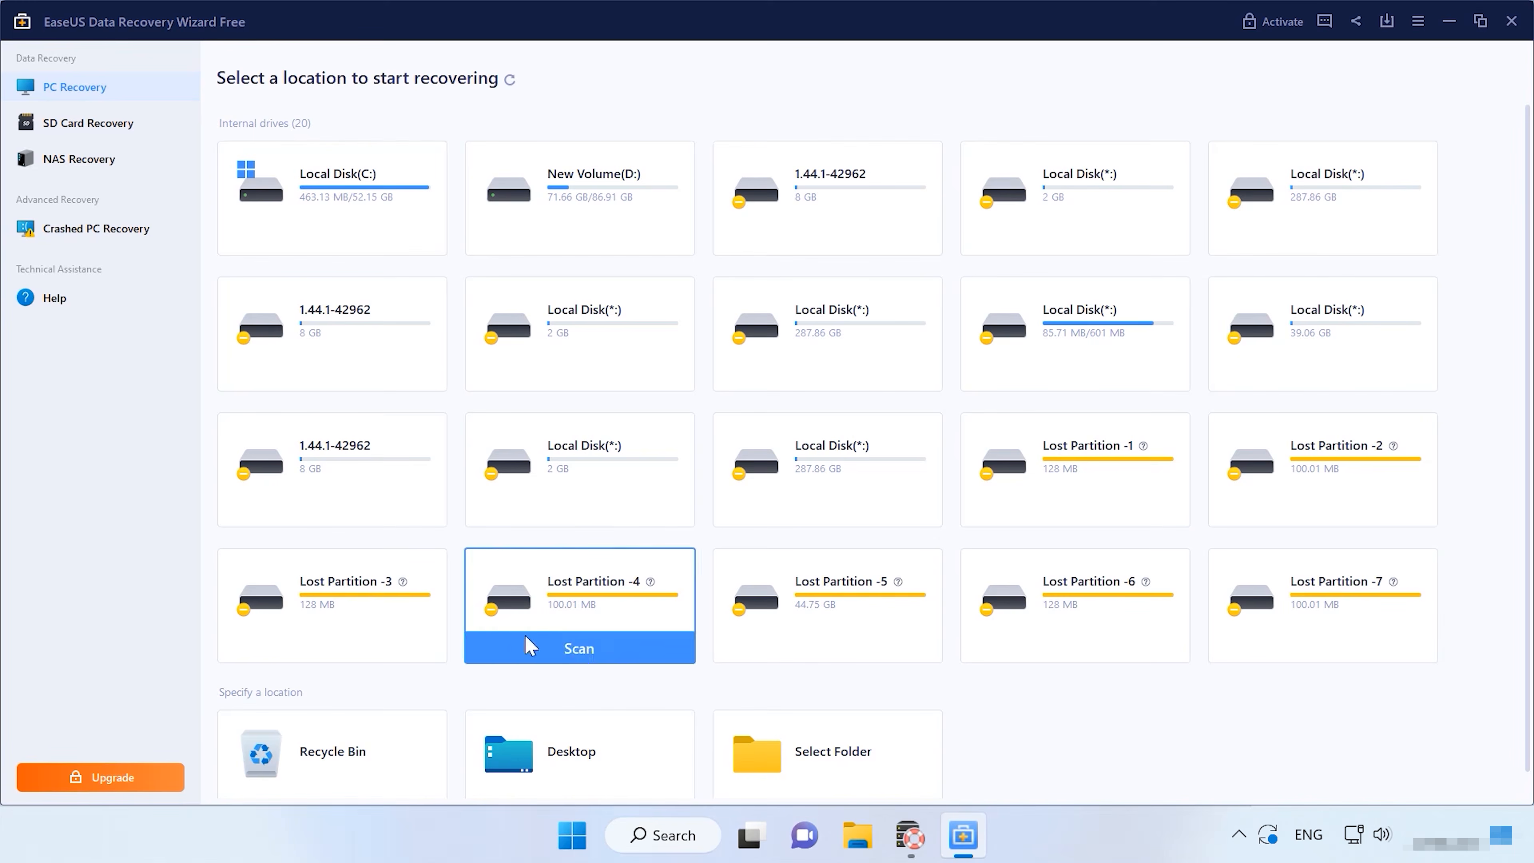
{"action": "mouse_move", "coordinate": [1086, 600]}
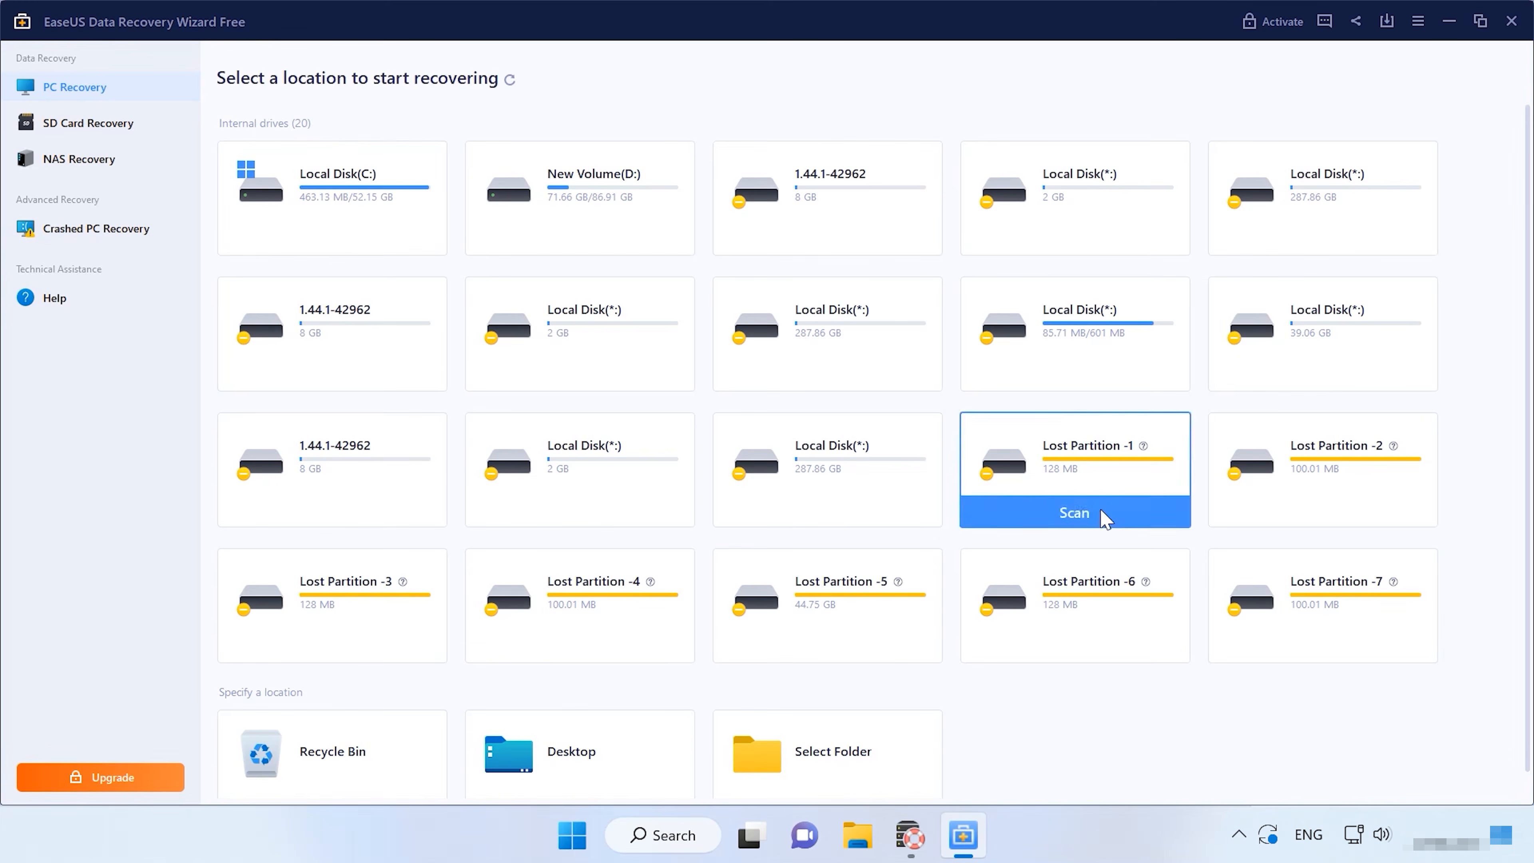
{"action": "mouse_move", "coordinate": [895, 489]}
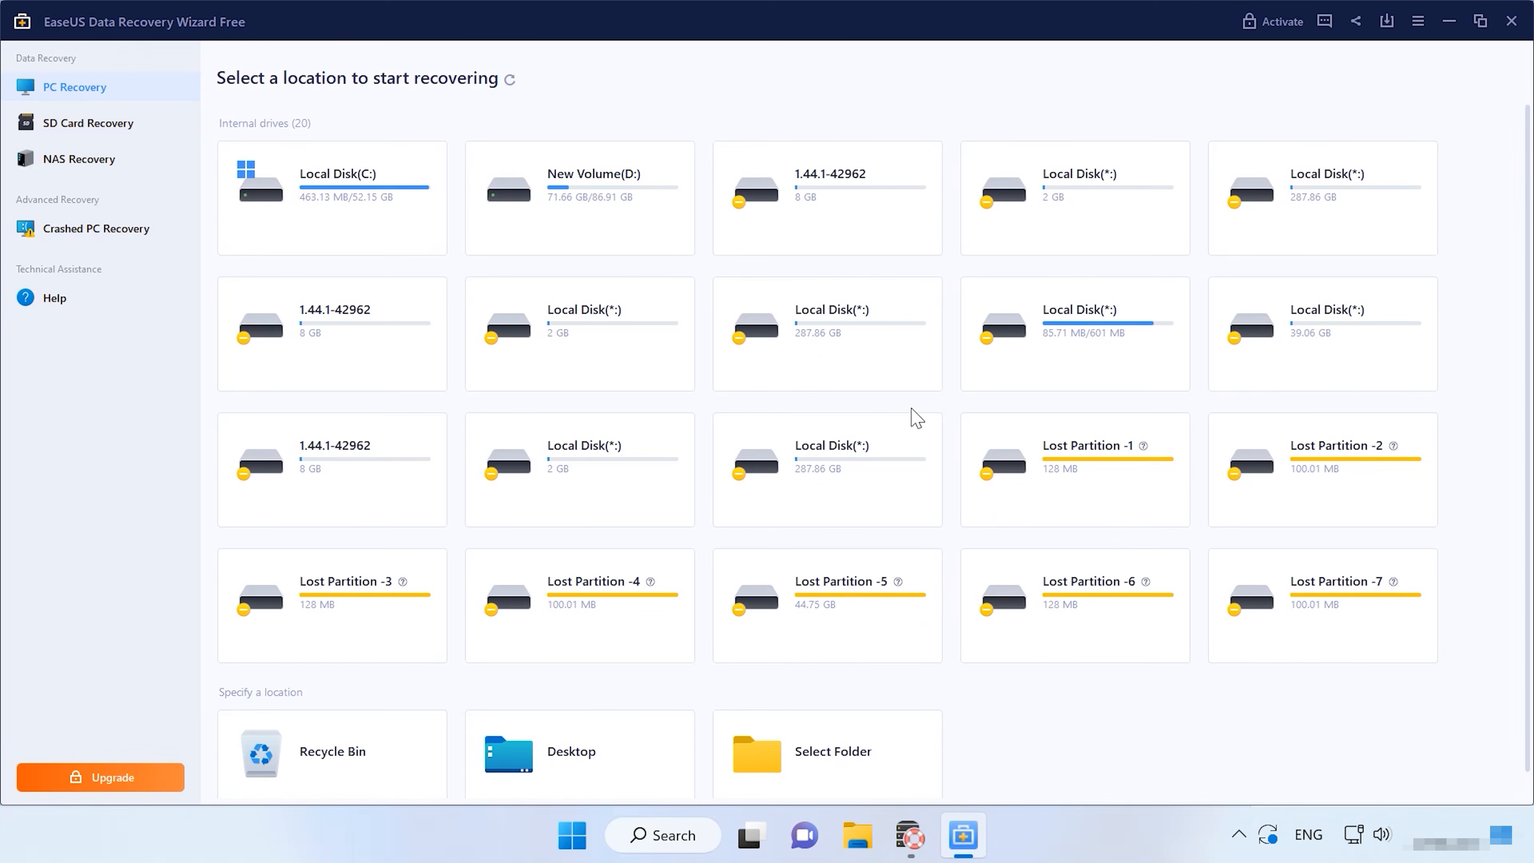
{"action": "left_click", "coordinate": [843, 507]}
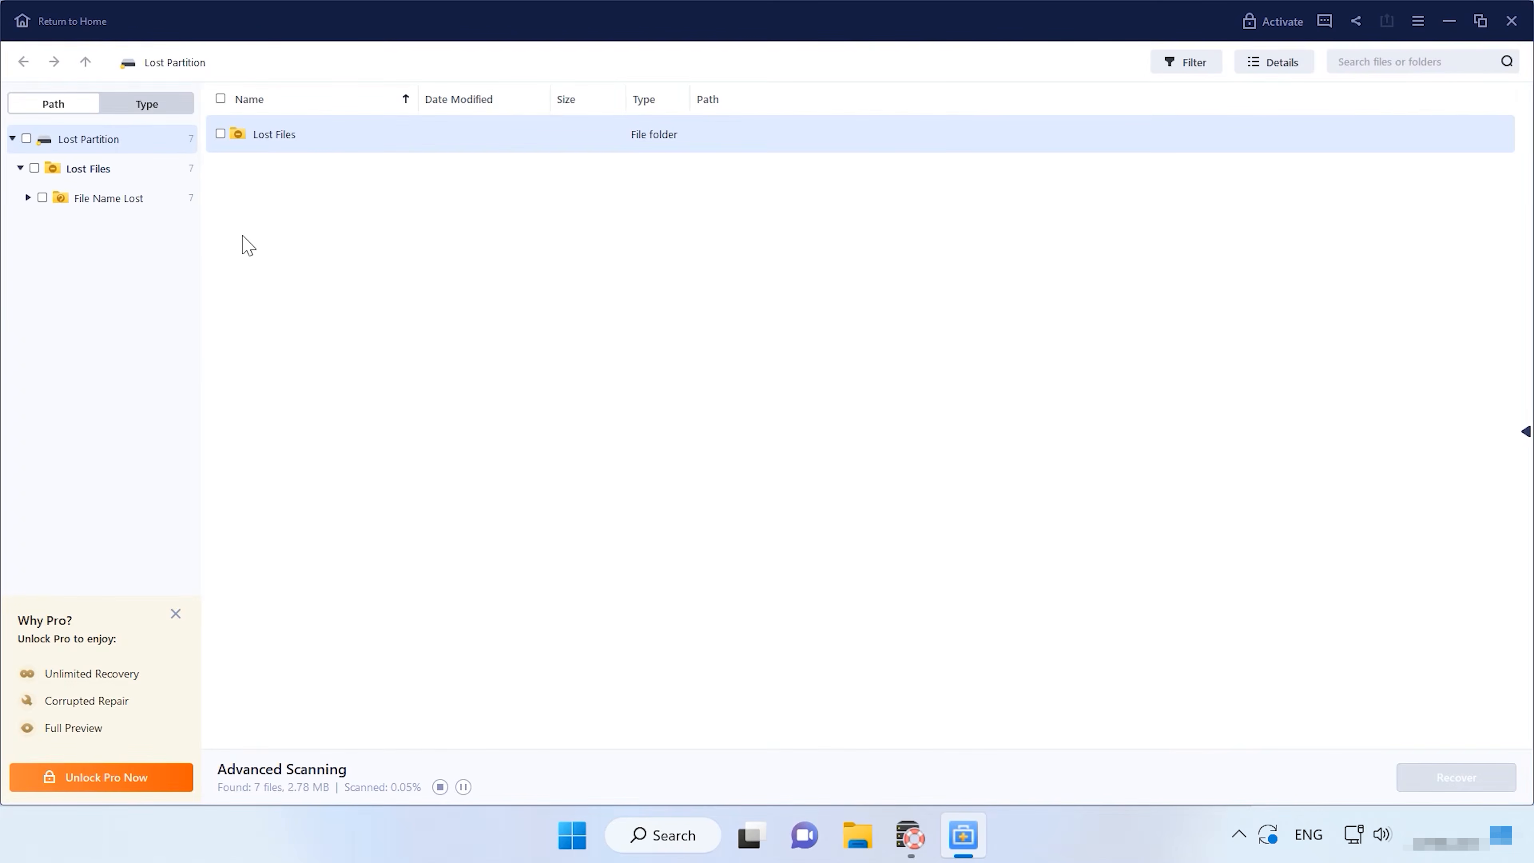
Open the jpg folder under Lost Files > File Name Lost in the scan results.
{"action": "left_click", "coordinate": [138, 174]}
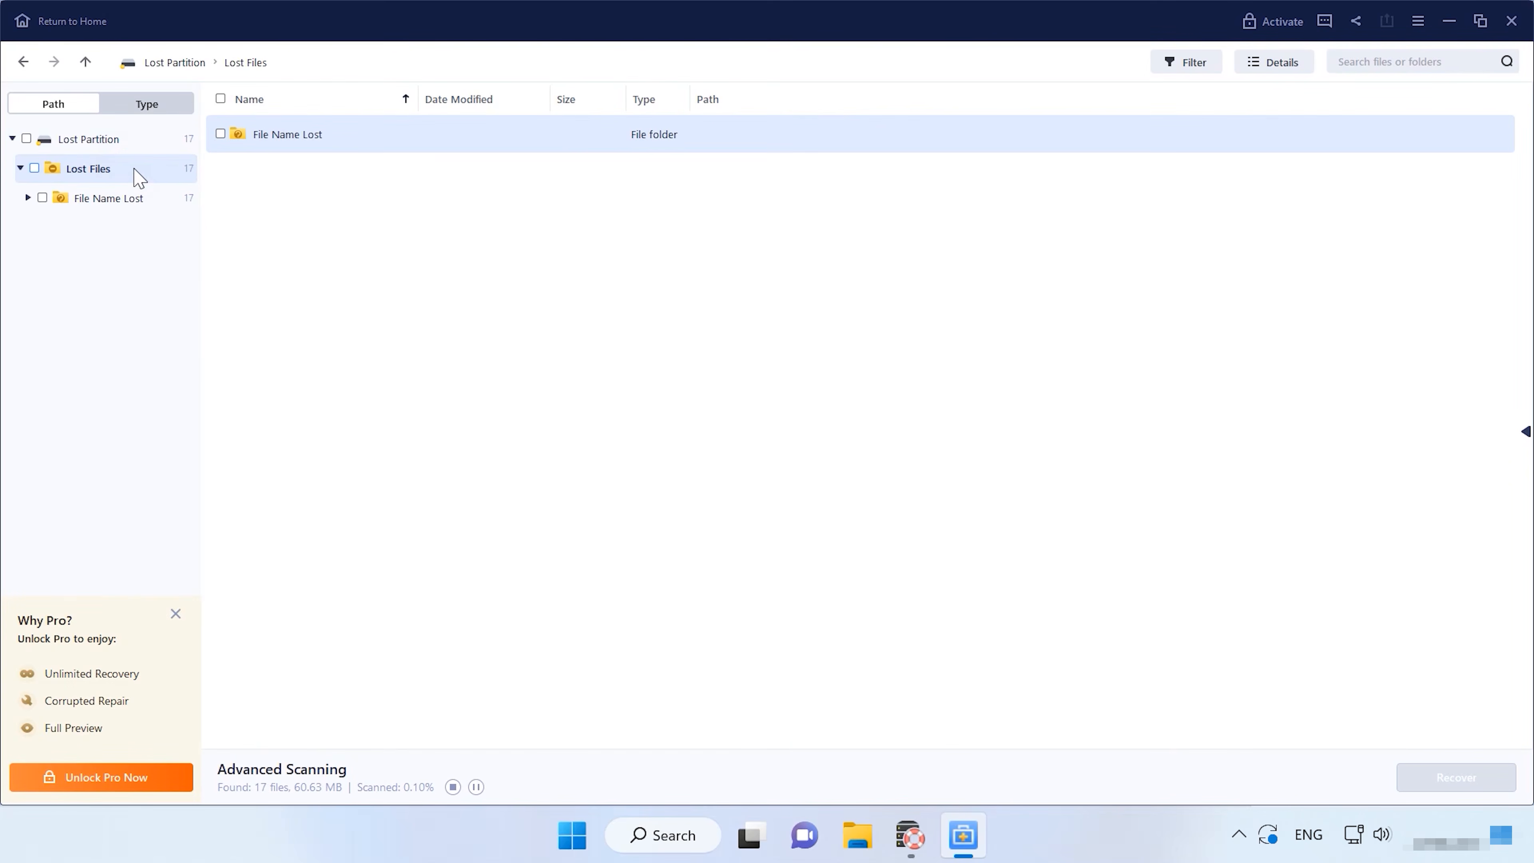
{"action": "left_click", "coordinate": [93, 198]}
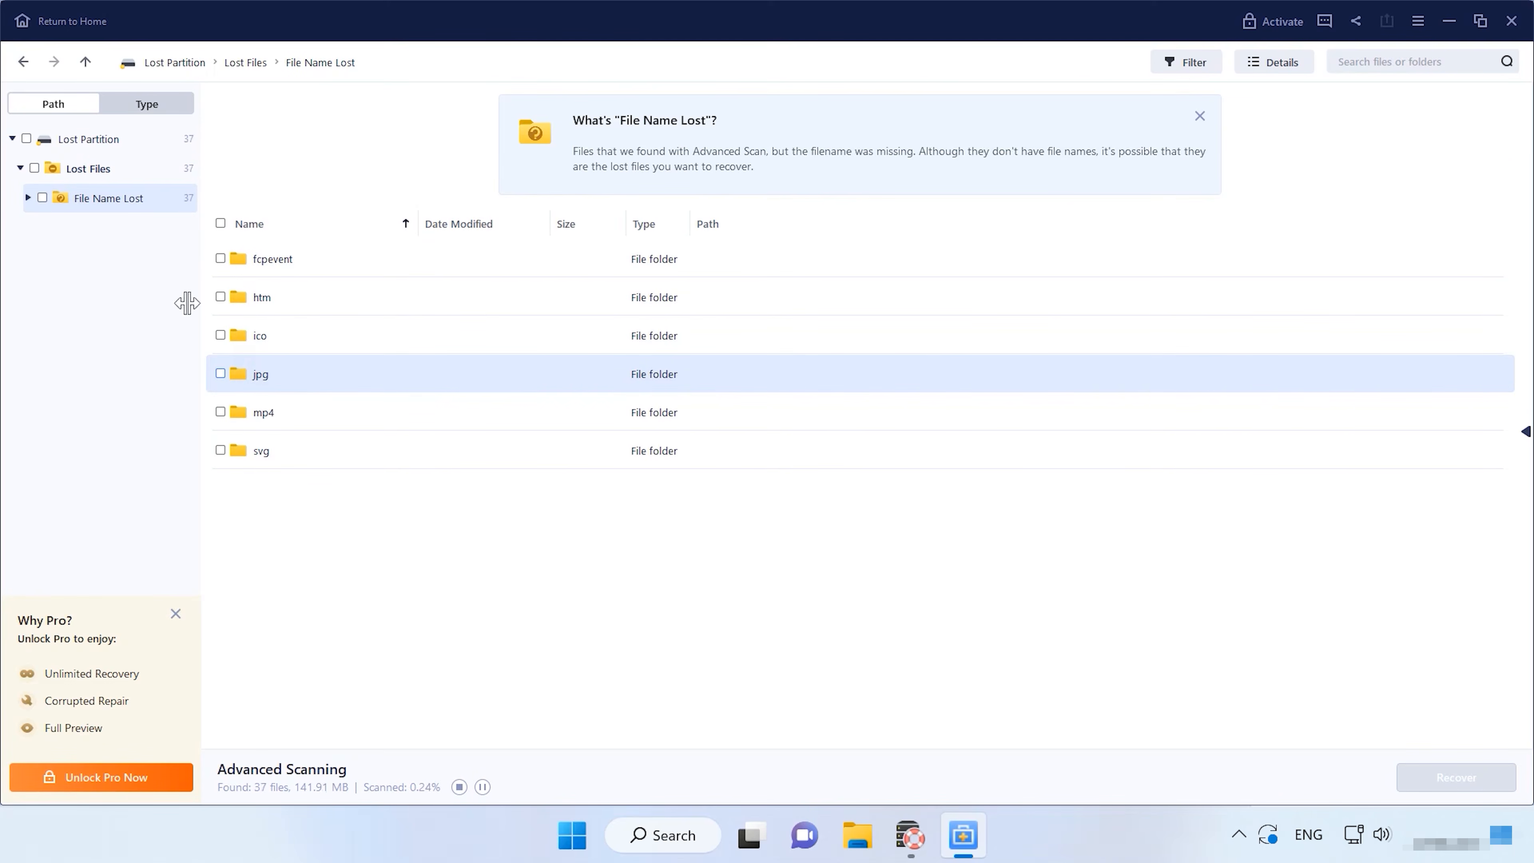
{"action": "left_click", "coordinate": [28, 198]}
{"action": "left_click", "coordinate": [88, 320]}
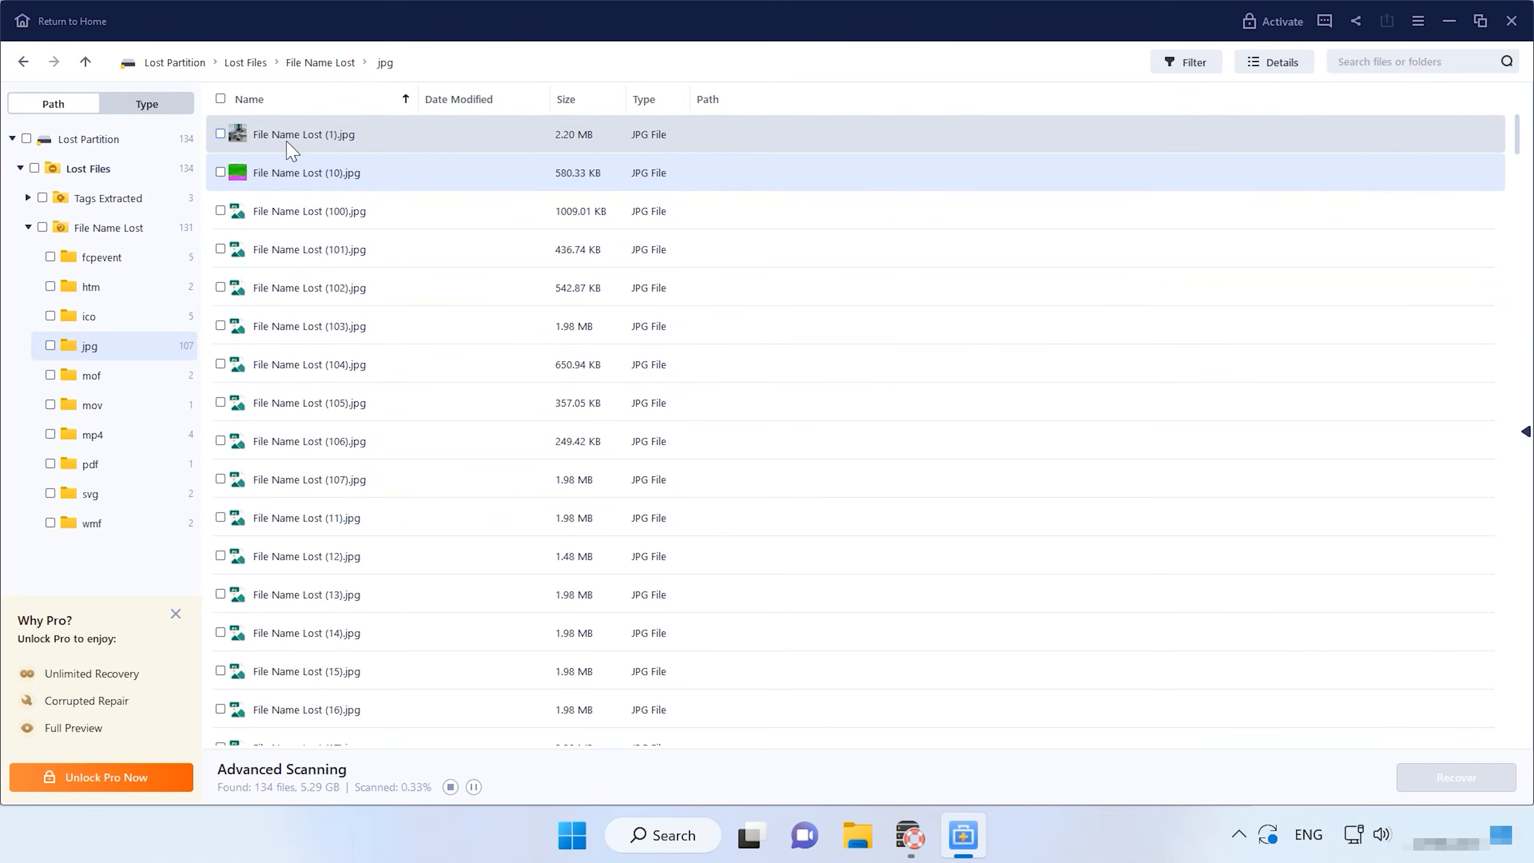
Preview the recovered images in the jpg folder one by one, starting from File Name Lost (1).jpg, to check whether they are intact.
{"action": "left_click", "coordinate": [288, 140]}
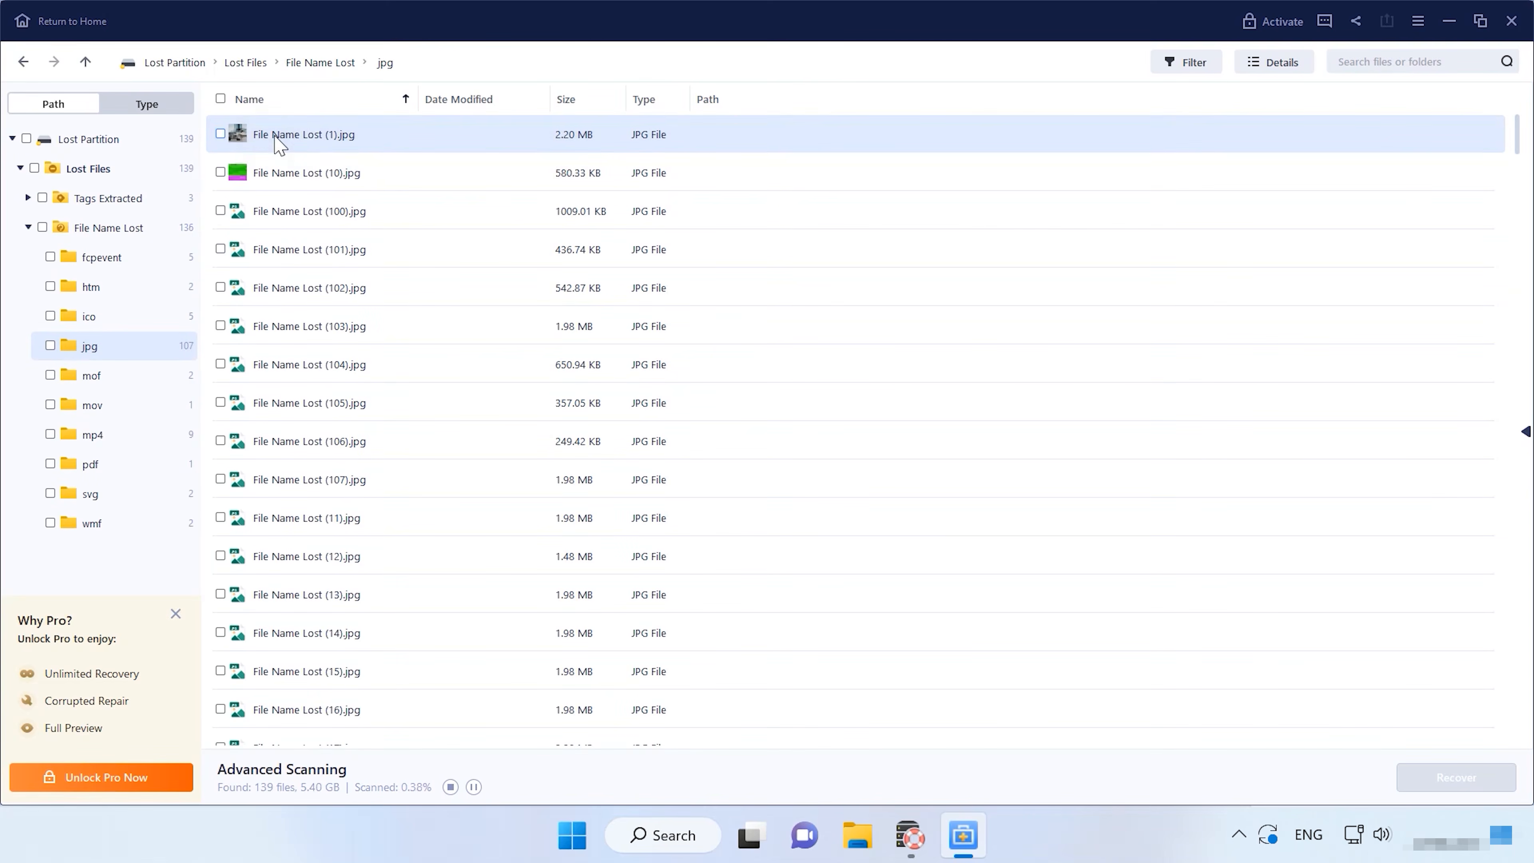
{"action": "double_click", "coordinate": [291, 137]}
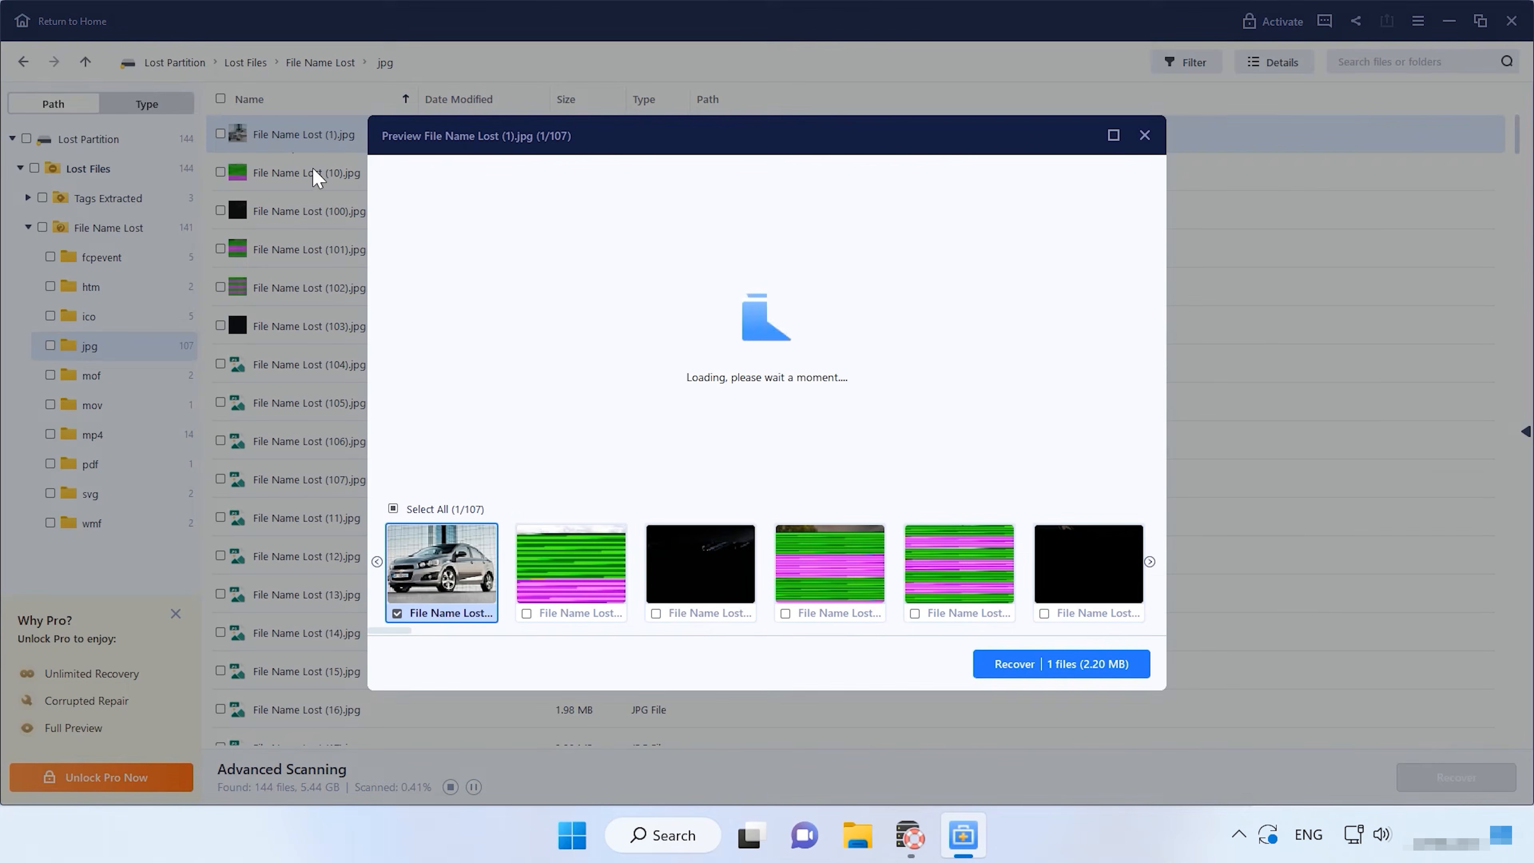
{"action": "left_click", "coordinate": [1149, 563]}
{"action": "left_click", "coordinate": [1149, 563]}
{"action": "left_click", "coordinate": [1150, 562]}
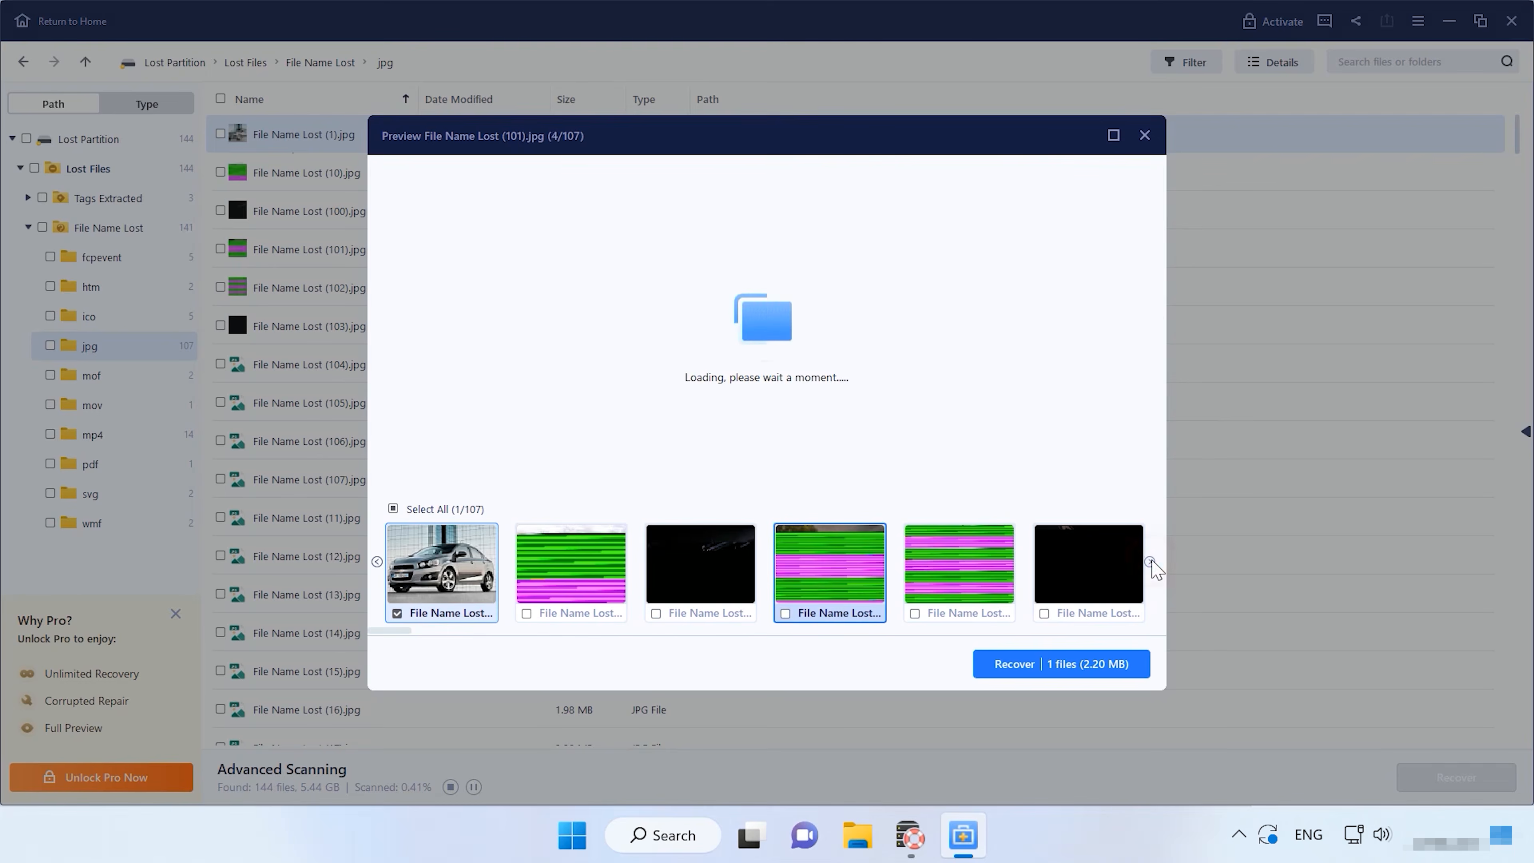
{"action": "left_click", "coordinate": [1150, 562]}
{"action": "left_click", "coordinate": [1150, 563]}
{"action": "left_click", "coordinate": [1150, 562]}
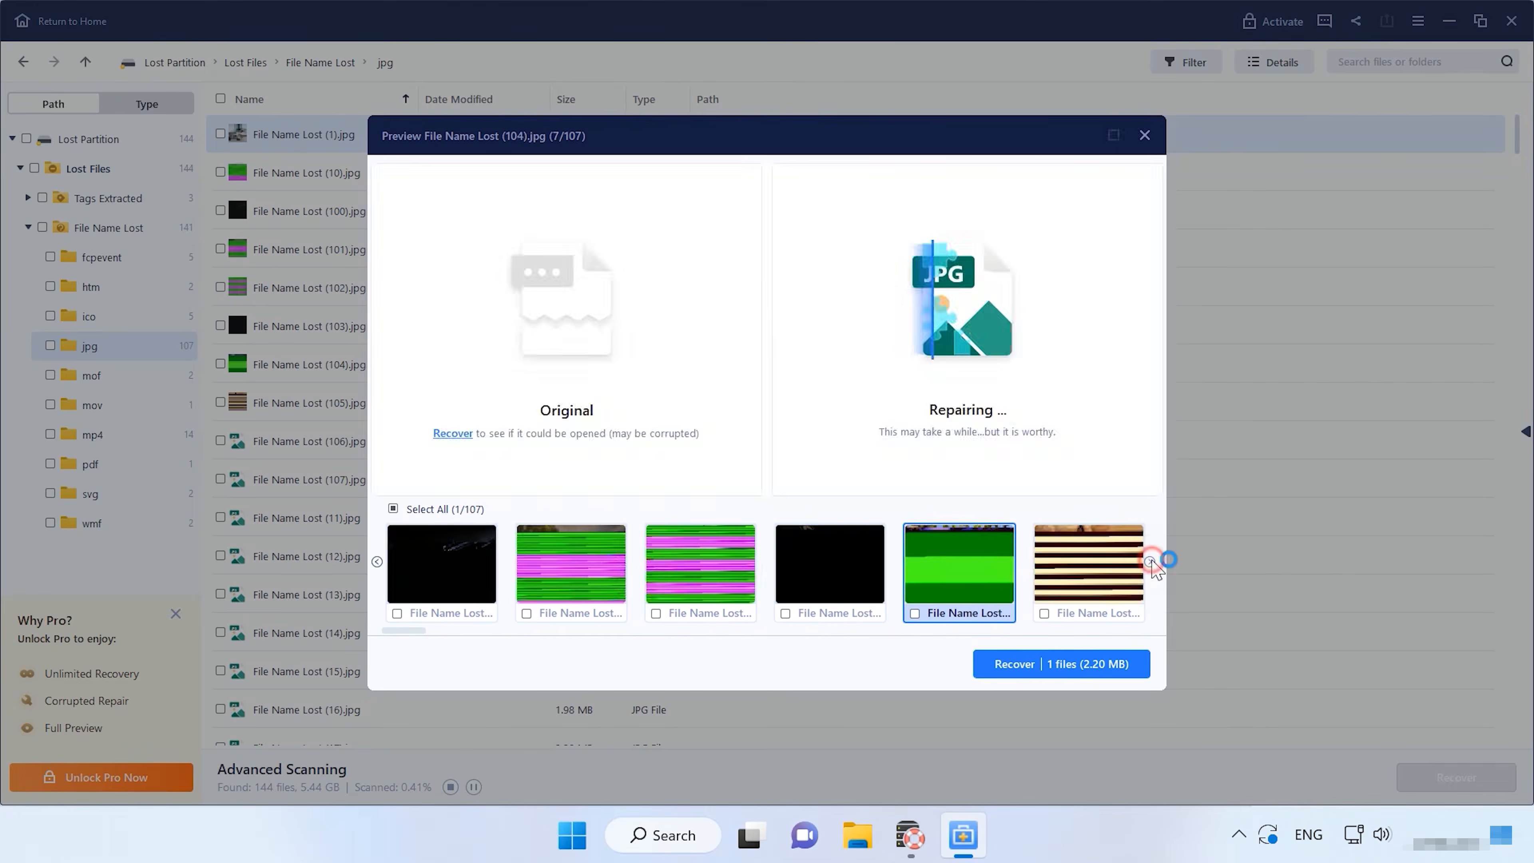
{"action": "left_click", "coordinate": [1149, 563]}
{"action": "left_click", "coordinate": [1150, 562]}
{"action": "left_click", "coordinate": [1150, 562]}
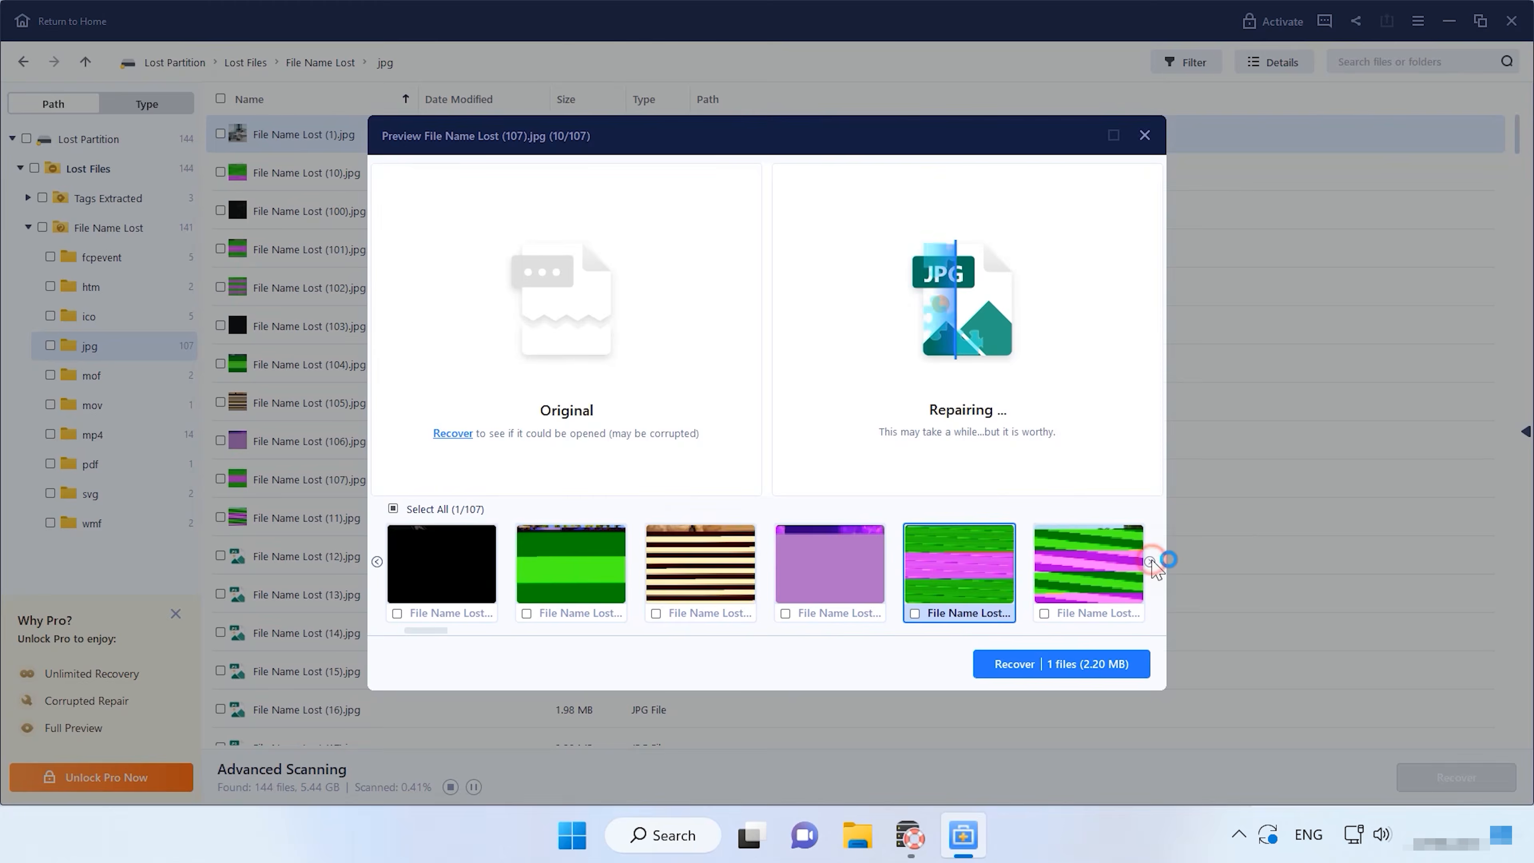
{"action": "left_click", "coordinate": [1150, 562]}
{"action": "left_click", "coordinate": [1150, 562]}
{"action": "left_click", "coordinate": [1150, 562]}
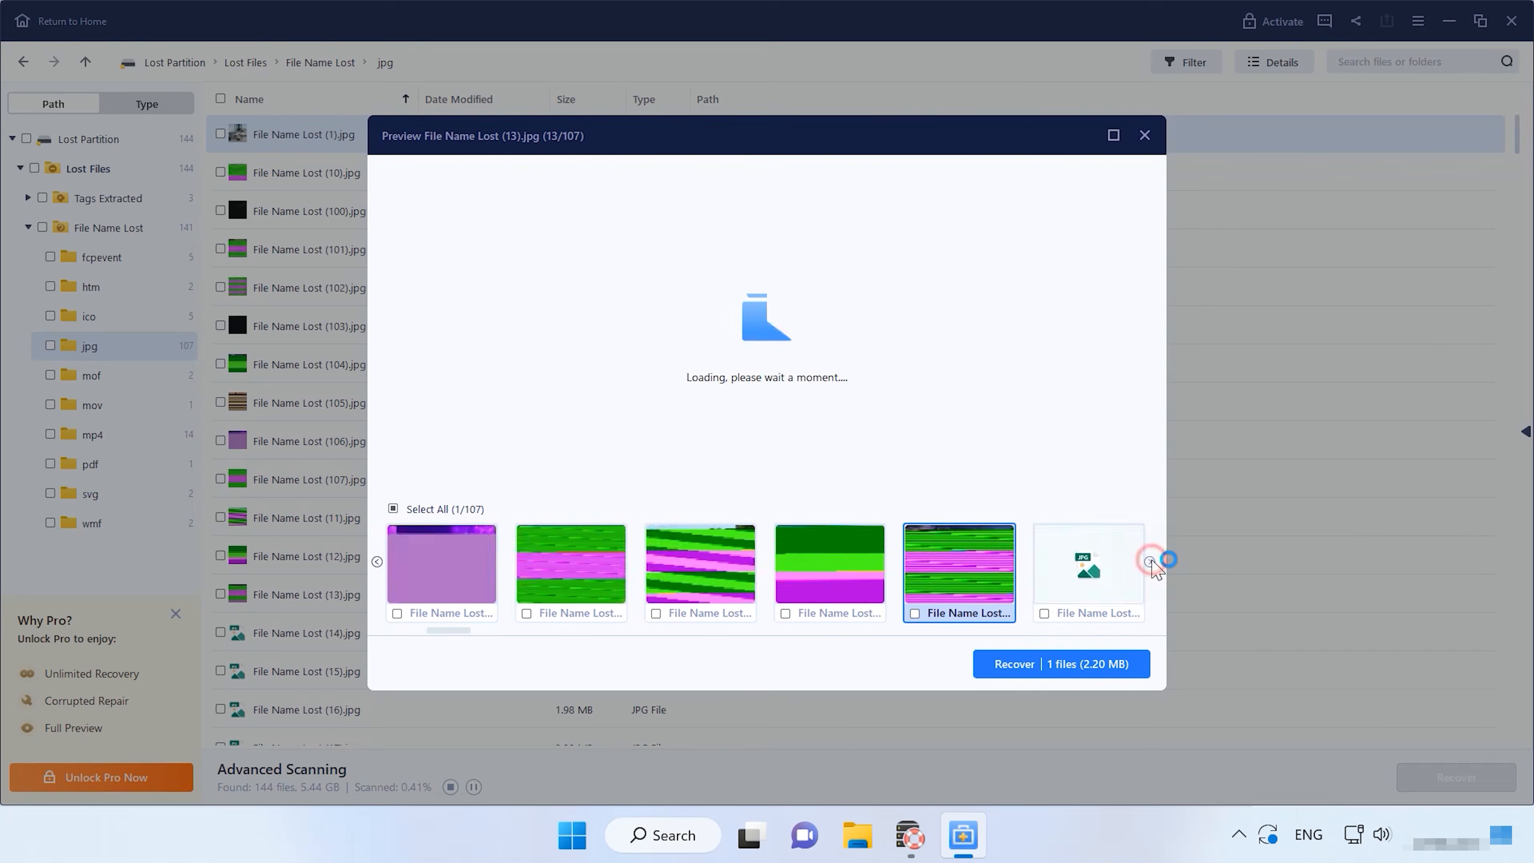
{"action": "left_click", "coordinate": [1150, 562]}
{"action": "left_click", "coordinate": [1150, 562]}
{"action": "left_click", "coordinate": [1149, 563]}
{"action": "left_click", "coordinate": [1150, 562]}
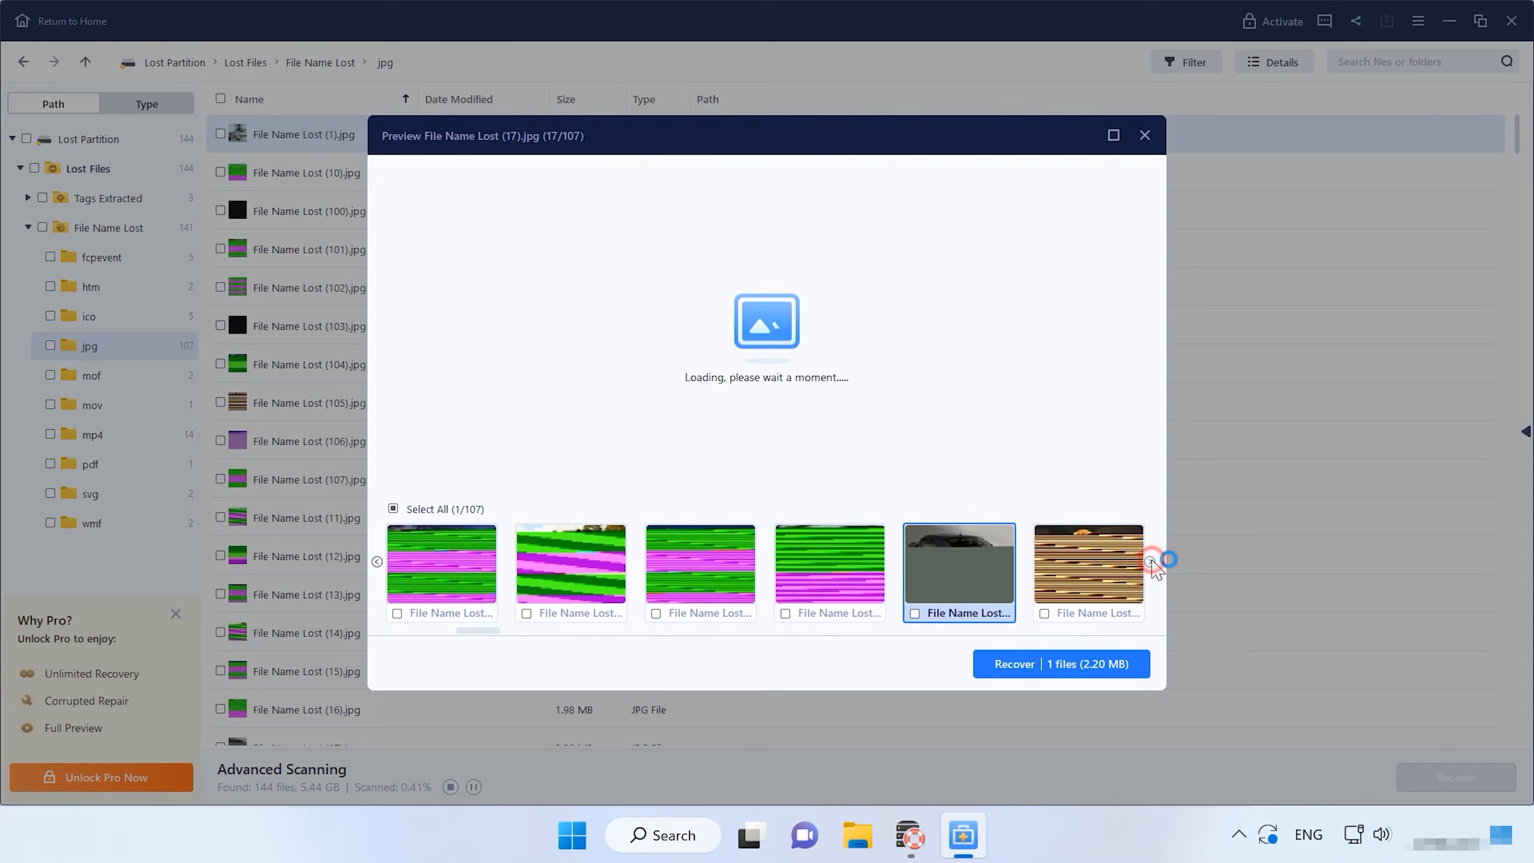
{"action": "left_click", "coordinate": [1150, 563]}
{"action": "left_click", "coordinate": [1150, 563]}
{"action": "left_click", "coordinate": [1149, 562]}
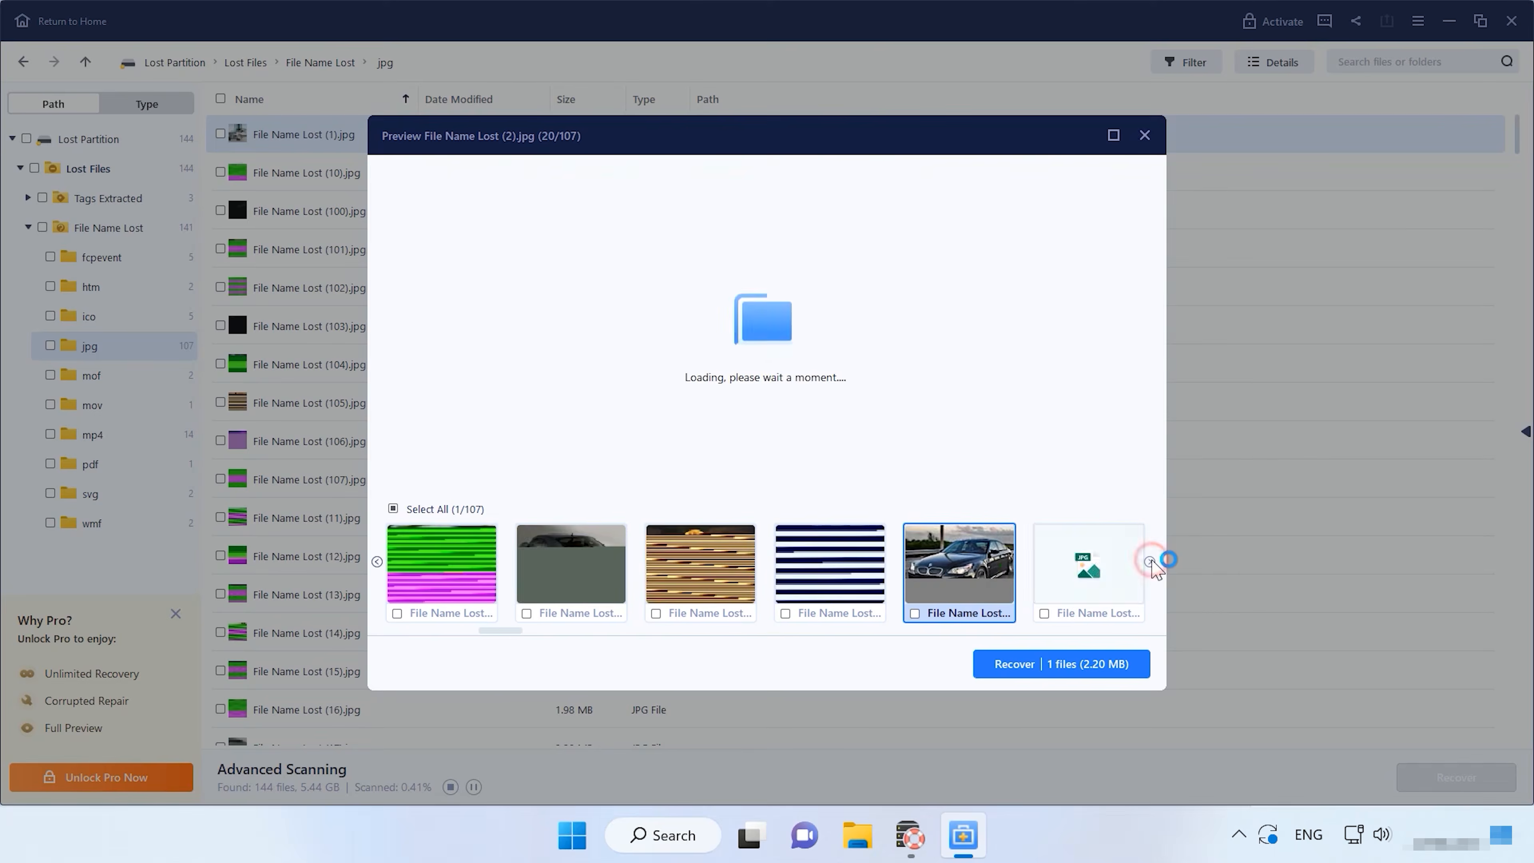
{"action": "left_click", "coordinate": [1149, 562]}
{"action": "left_click", "coordinate": [1150, 562]}
{"action": "left_click", "coordinate": [1150, 562]}
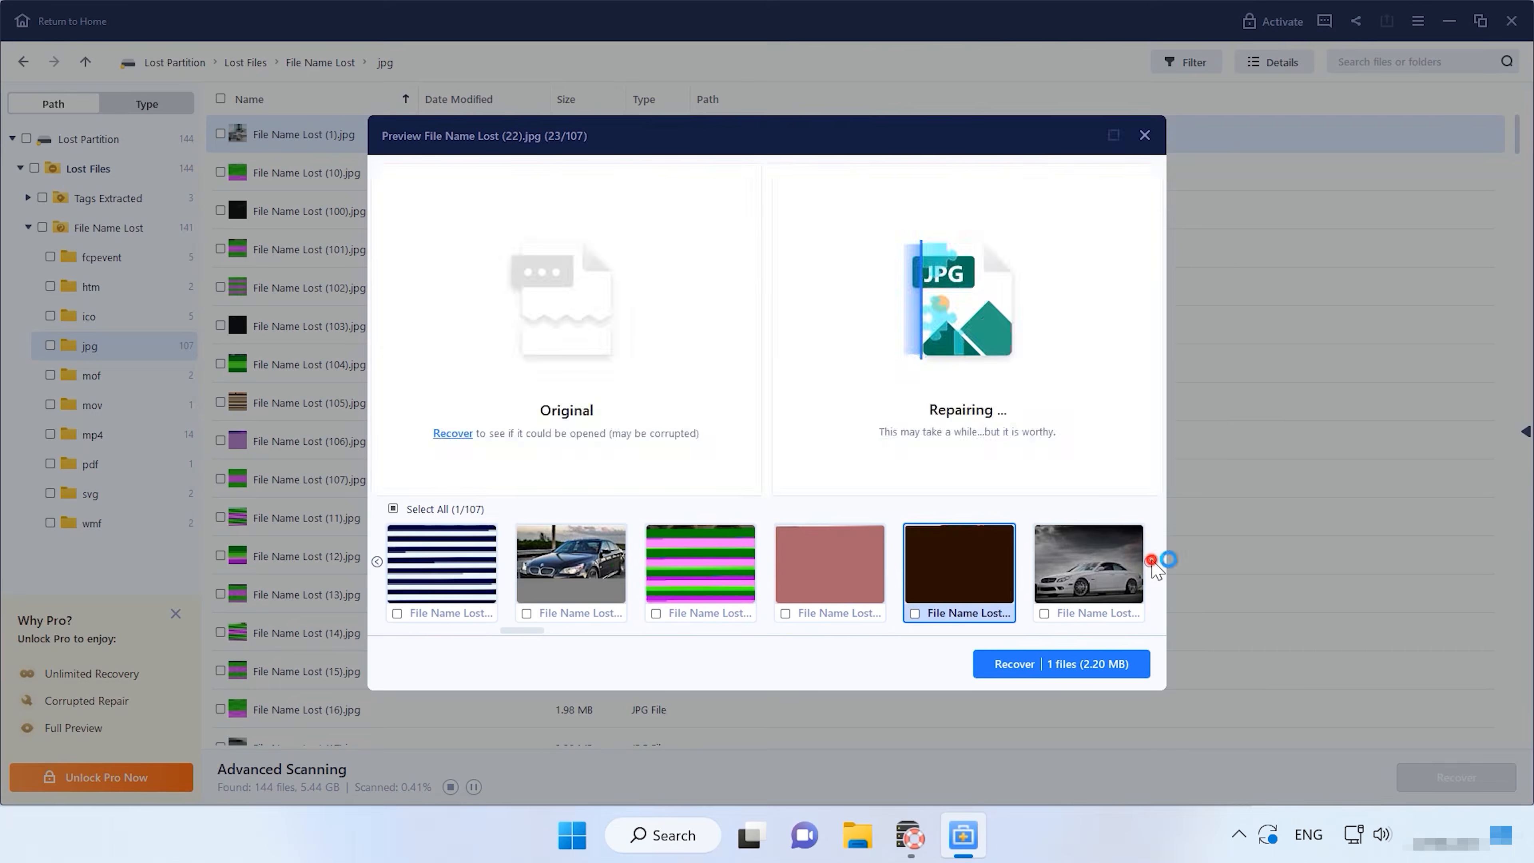
{"action": "left_click", "coordinate": [1150, 562]}
{"action": "left_click", "coordinate": [1150, 562]}
{"action": "left_click", "coordinate": [1150, 562]}
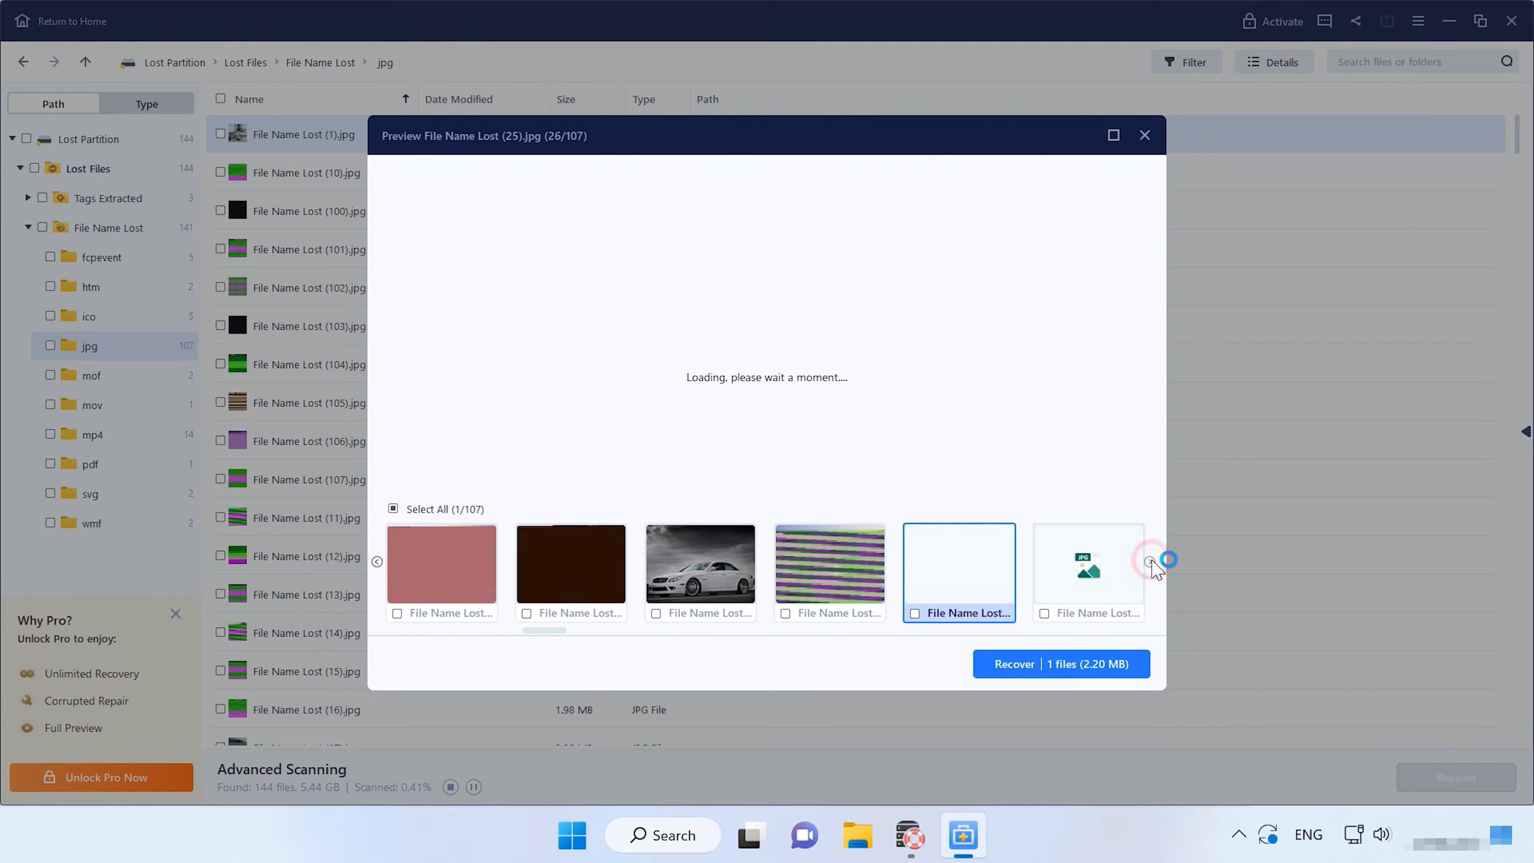
{"action": "left_click", "coordinate": [1150, 562]}
{"action": "left_click", "coordinate": [1150, 562]}
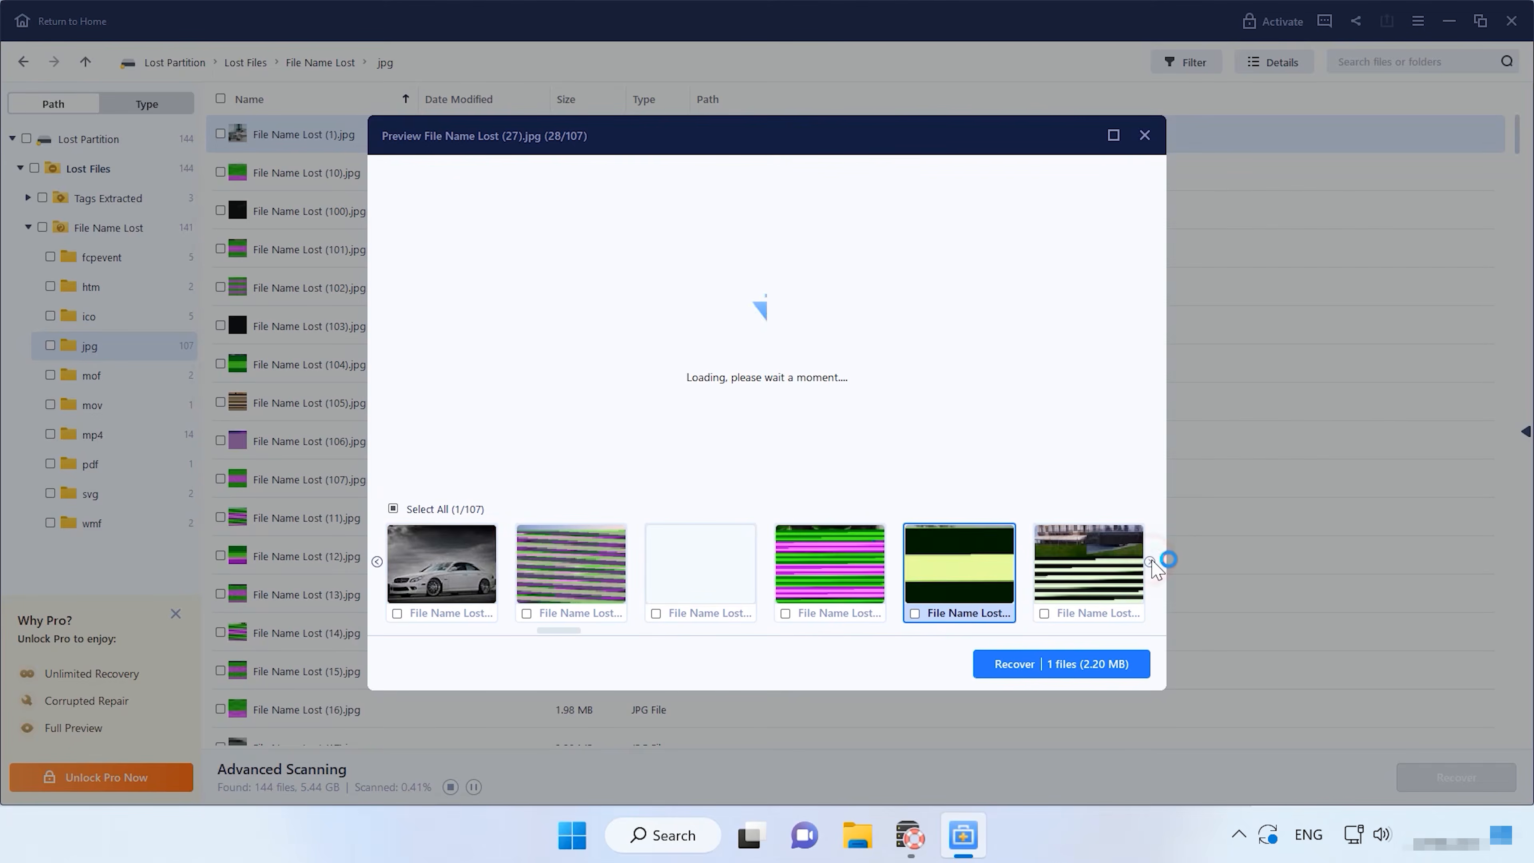
{"action": "left_click", "coordinate": [1150, 562]}
{"action": "left_click", "coordinate": [1150, 563]}
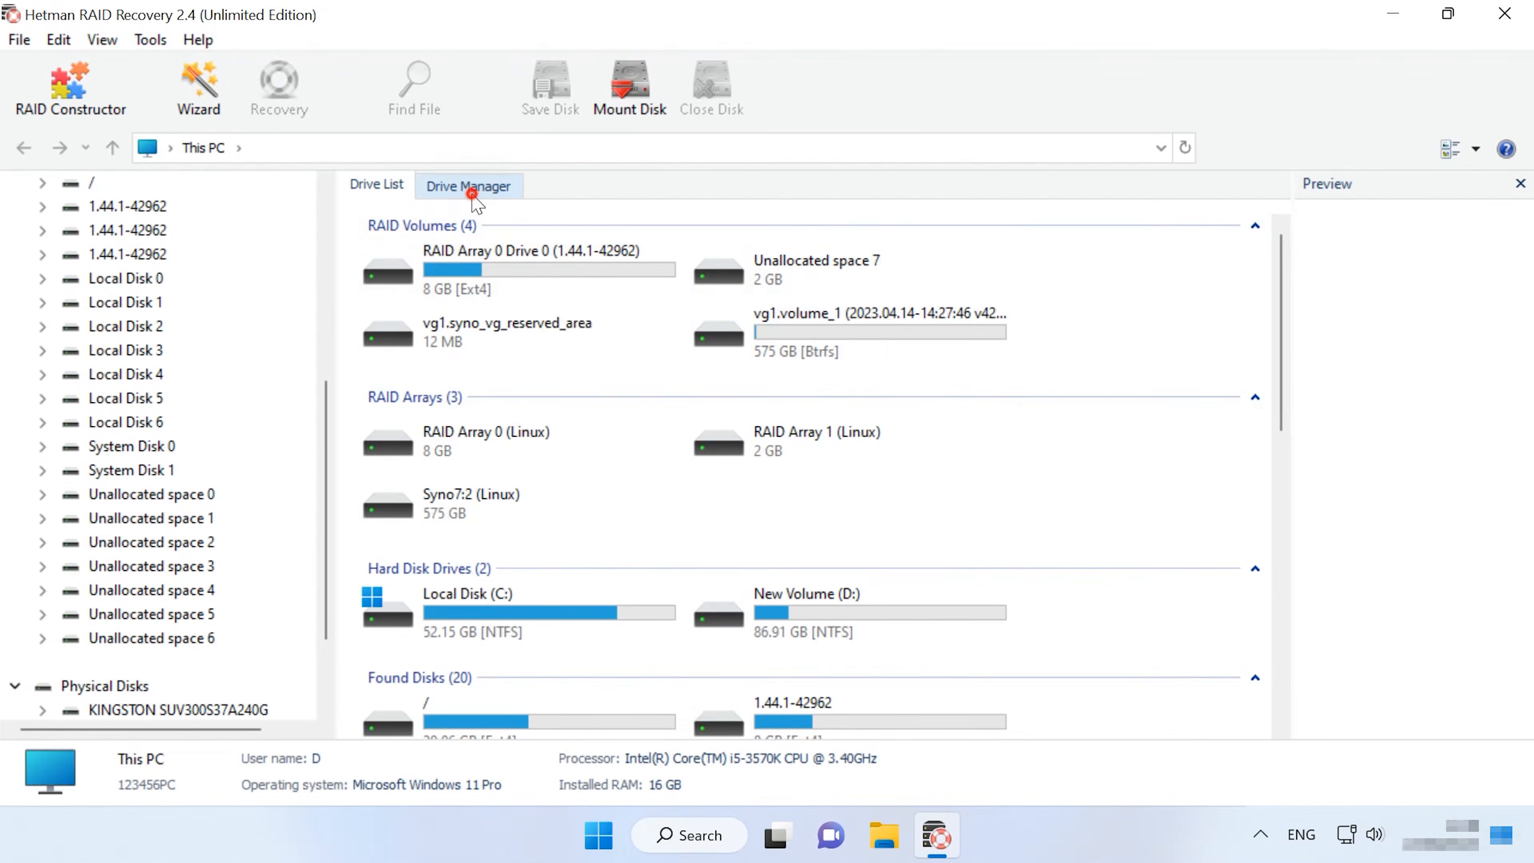
Switch to Hetman RAID Recovery and inspect the general and RAID properties of the Syno7:2 RAID 5 array.
{"action": "left_click", "coordinate": [474, 191]}
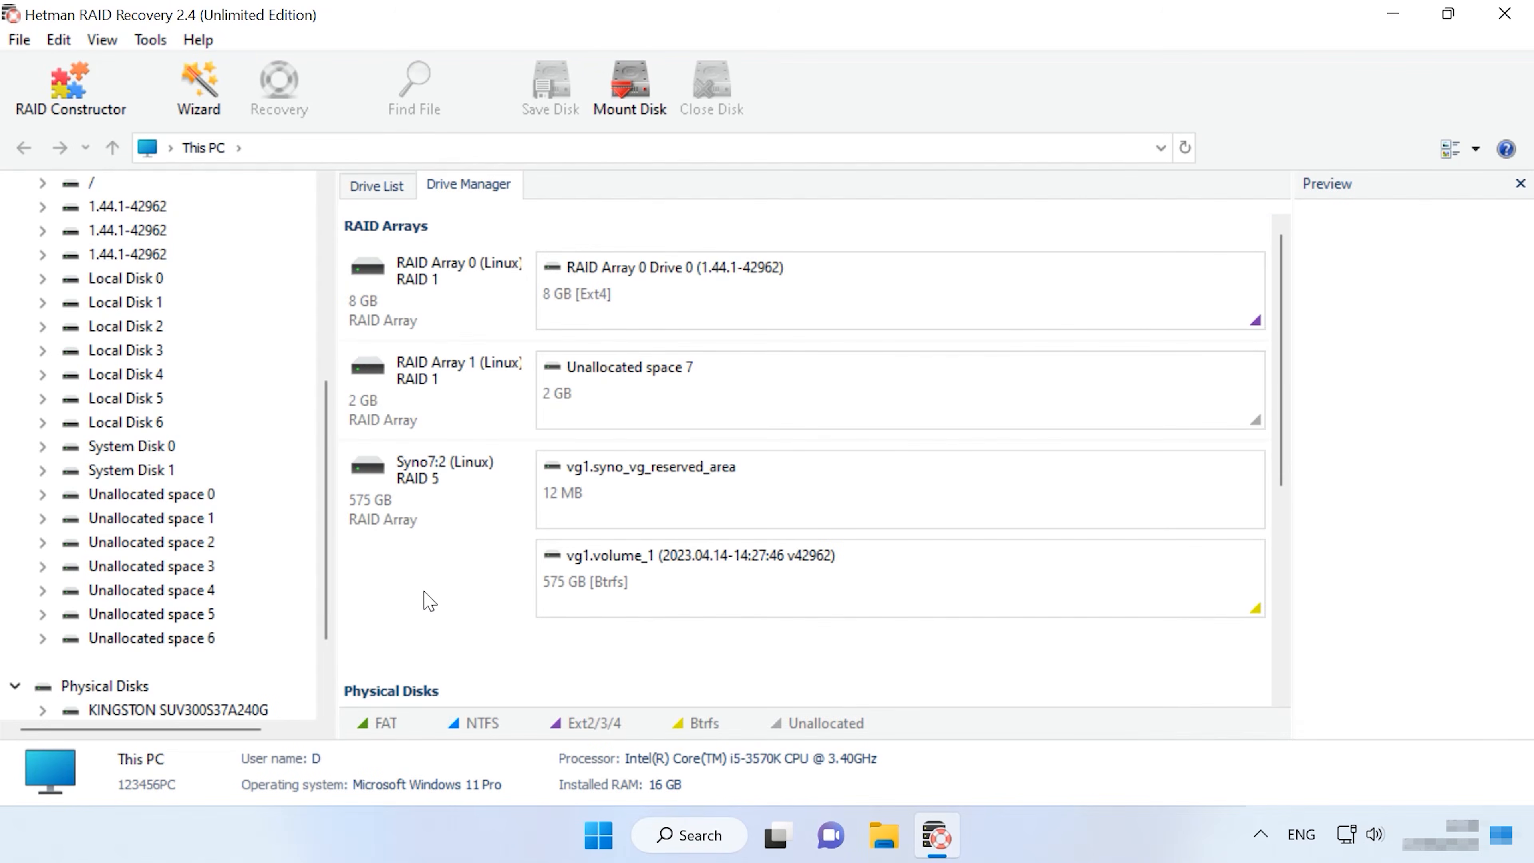
{"action": "left_click", "coordinate": [460, 487]}
{"action": "right_click", "coordinate": [450, 494]}
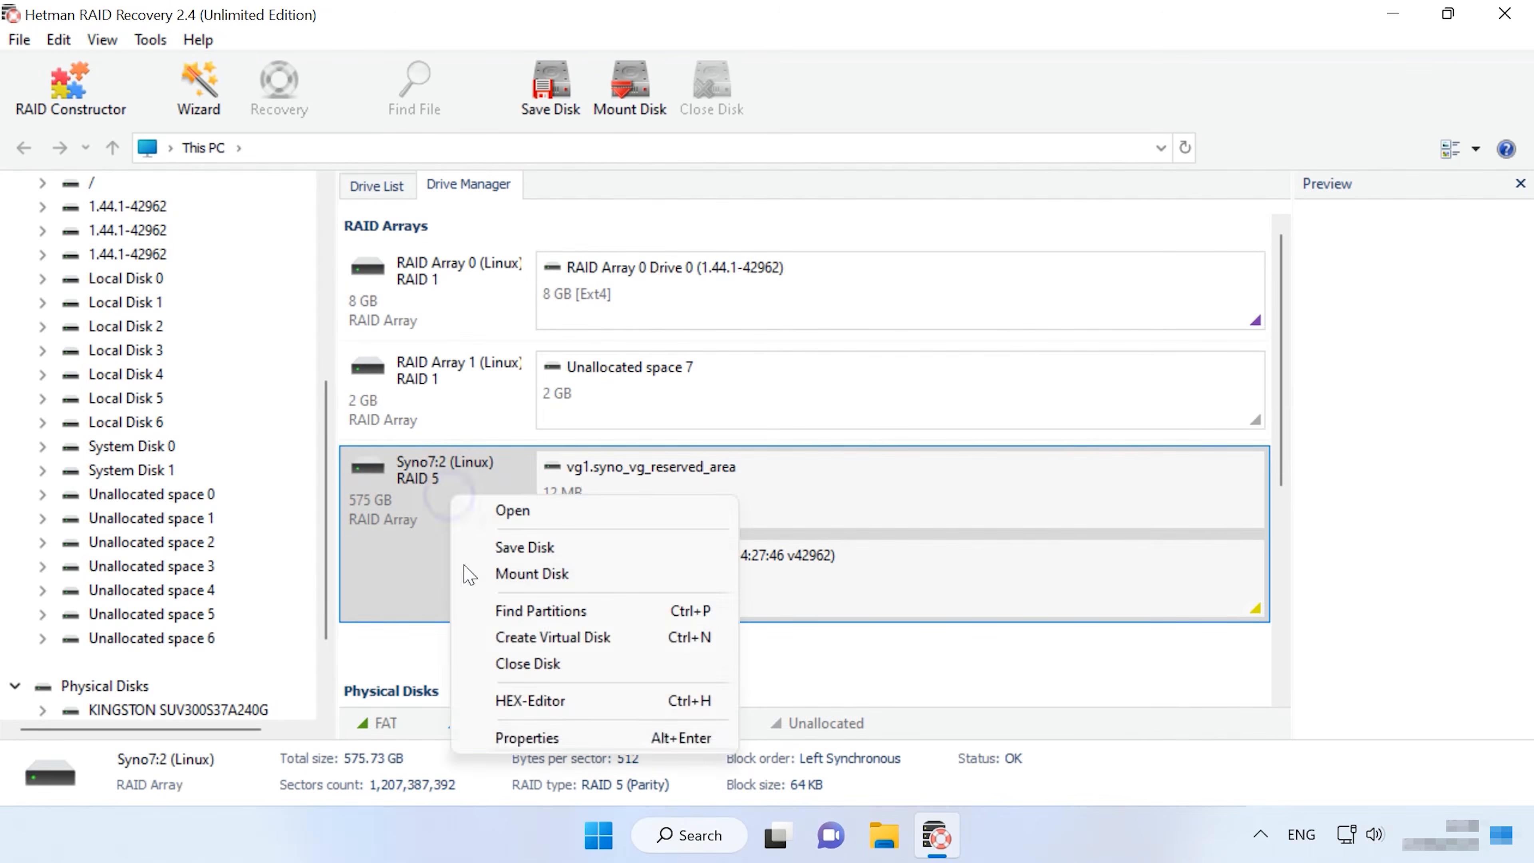
{"action": "left_click", "coordinate": [523, 736]}
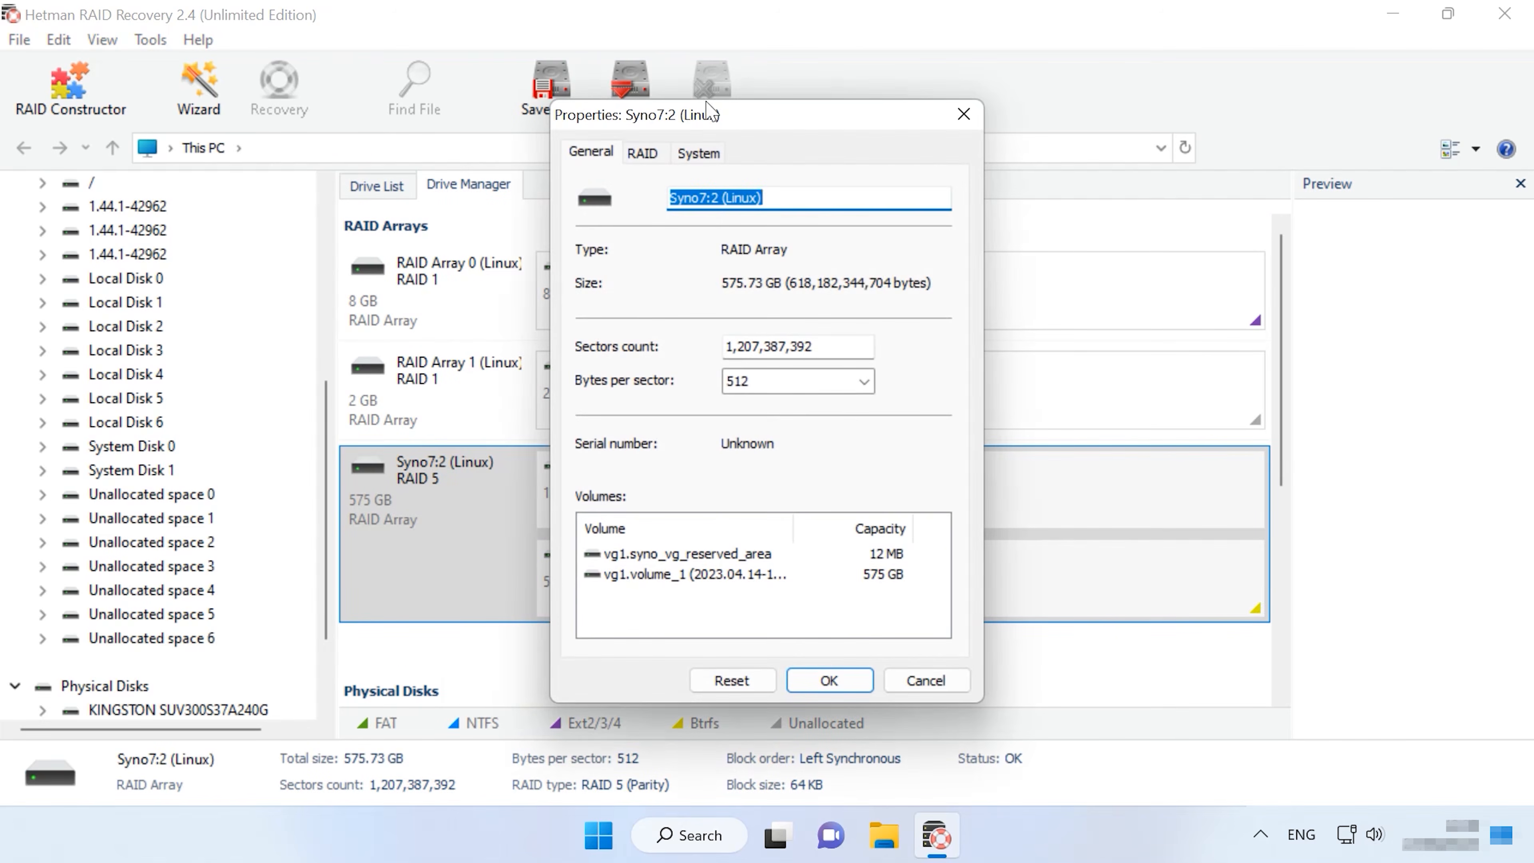
{"action": "left_click", "coordinate": [663, 158]}
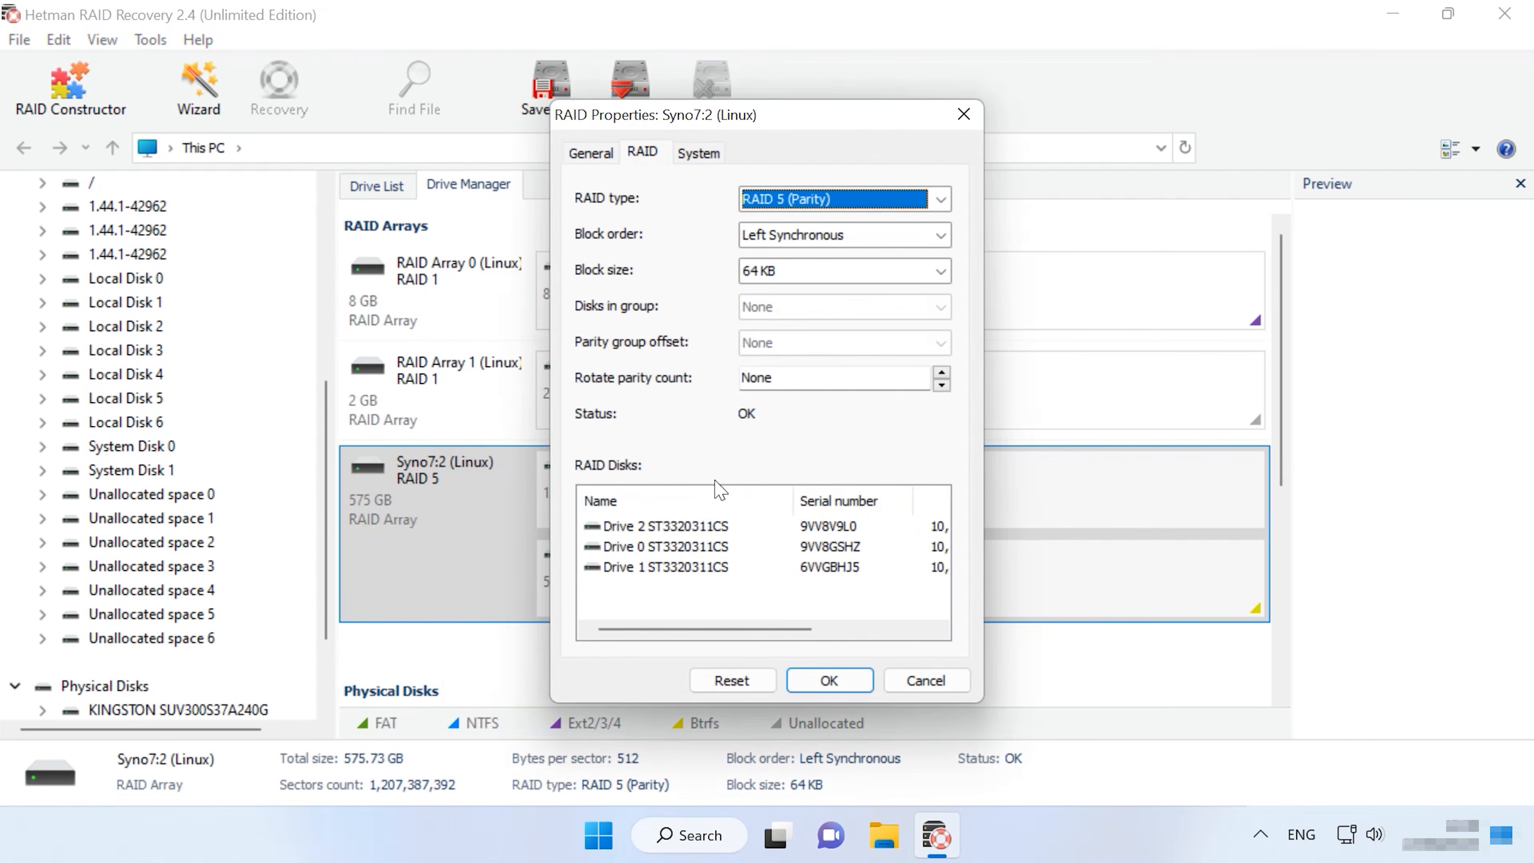
{"action": "left_click", "coordinate": [804, 682]}
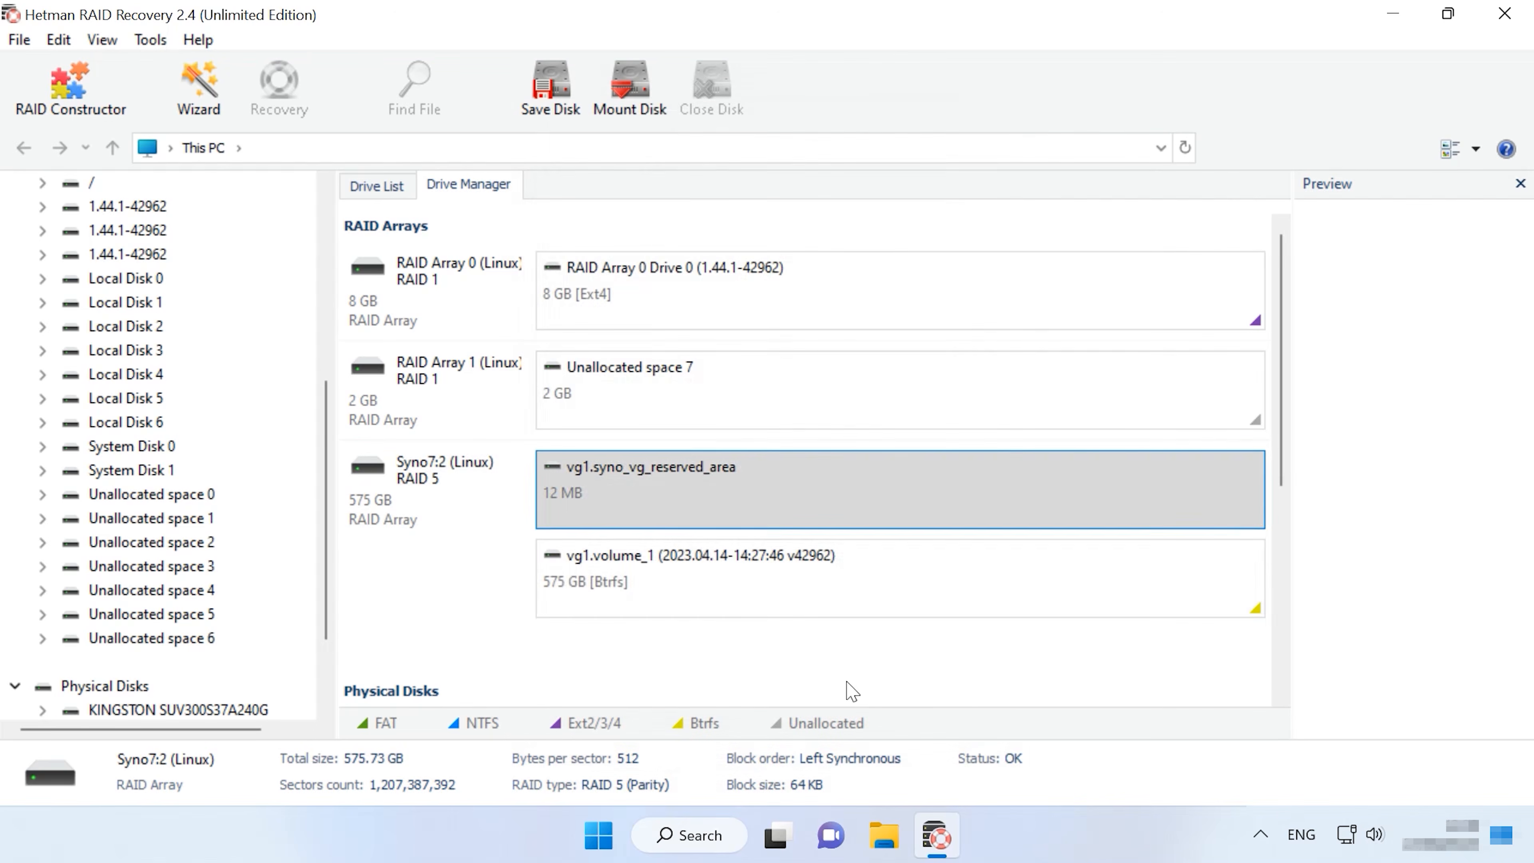
Open the analysis wizard for vg1.volume_1, review the Full analysis file system options, and close the wizard without scanning.
{"action": "left_click", "coordinate": [784, 570]}
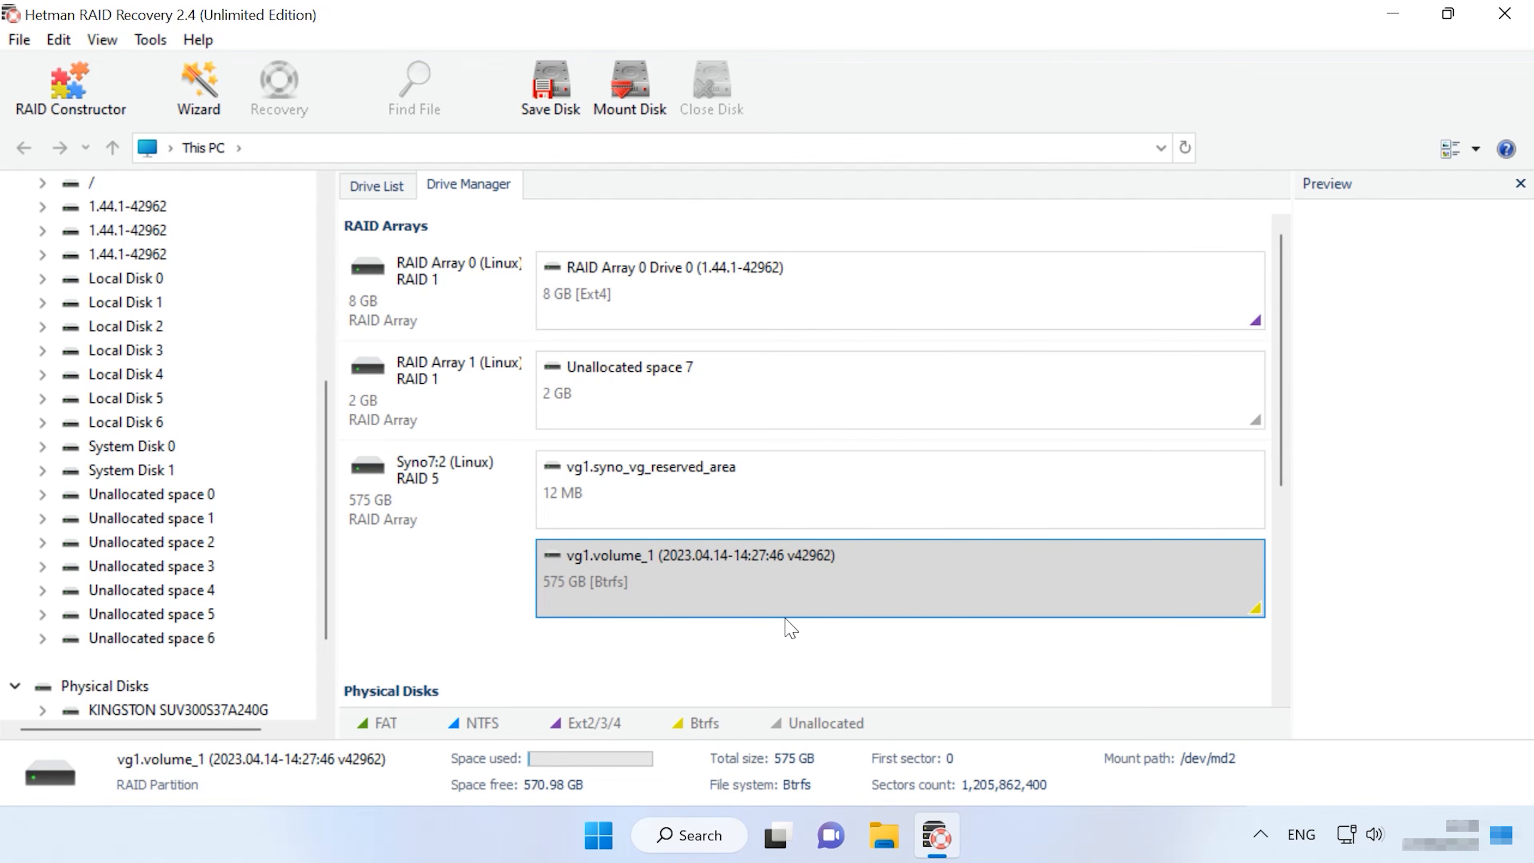
{"action": "right_click", "coordinate": [798, 575]}
{"action": "left_click", "coordinate": [812, 585]}
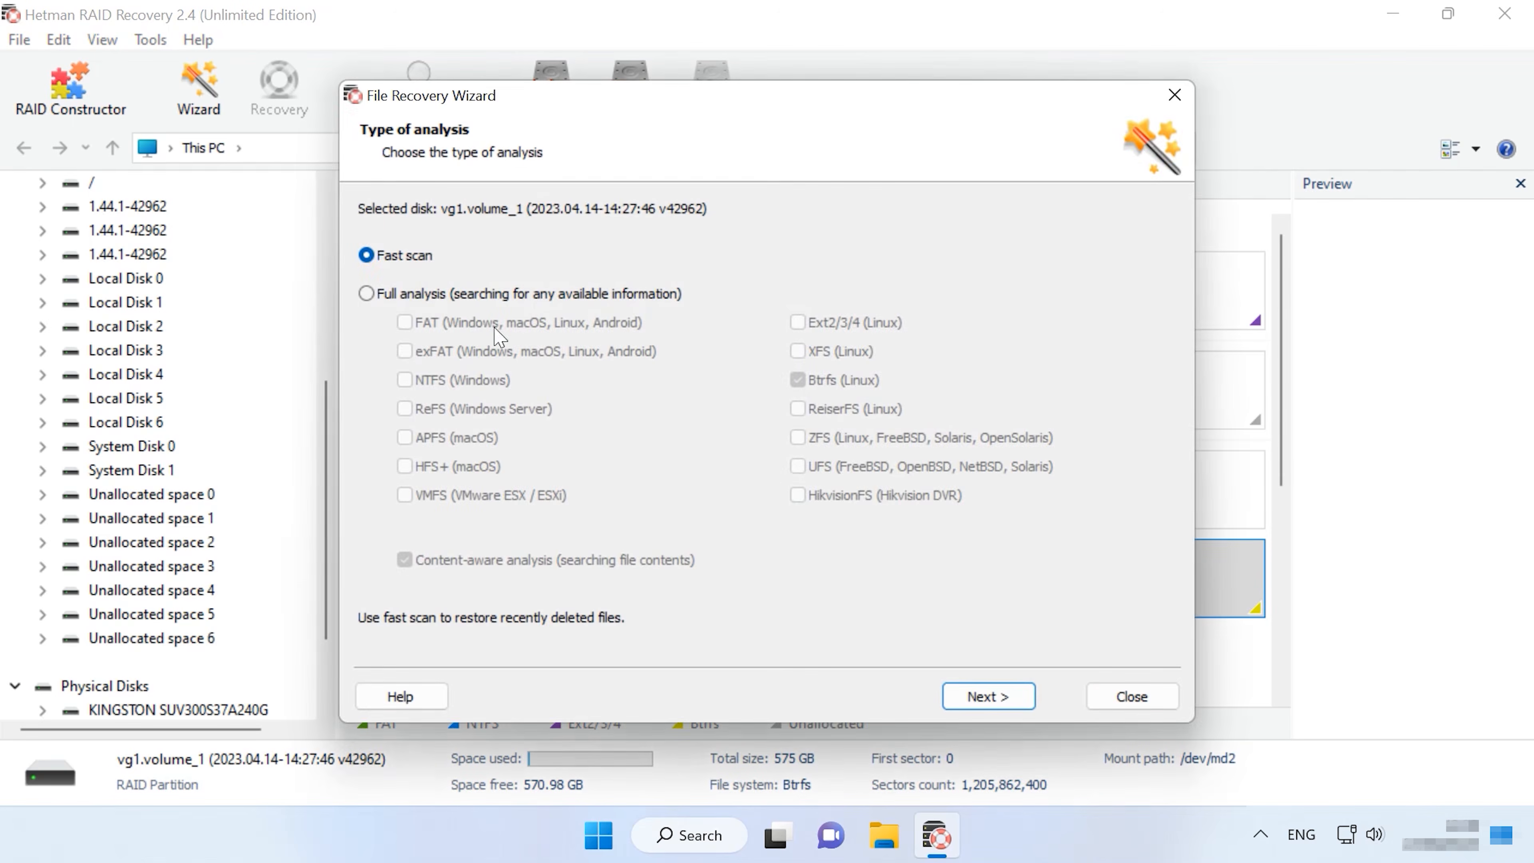
{"action": "left_click", "coordinate": [445, 294]}
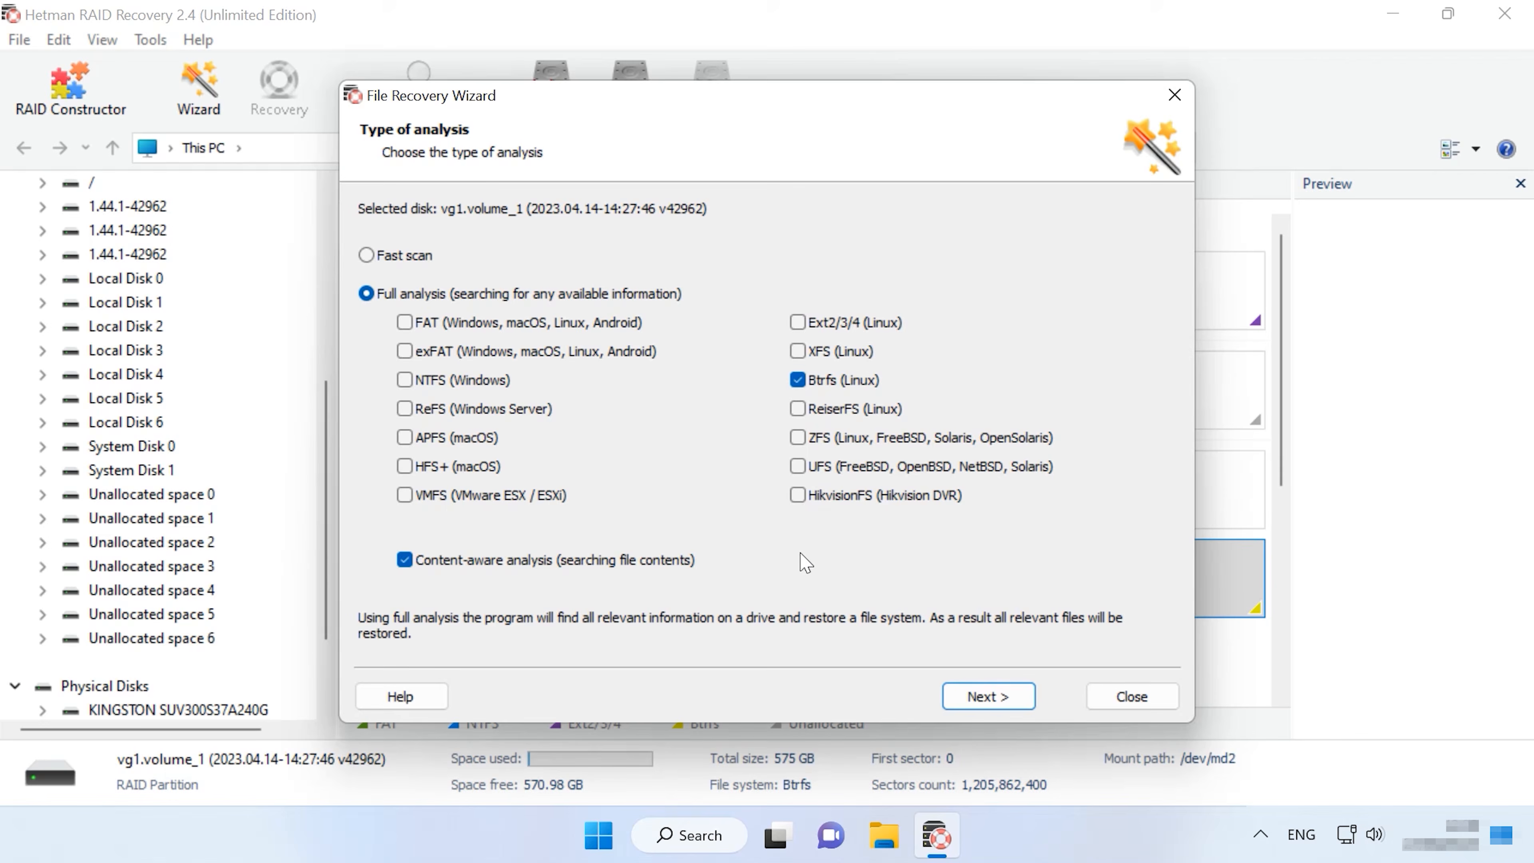
{"action": "left_click", "coordinate": [1123, 698]}
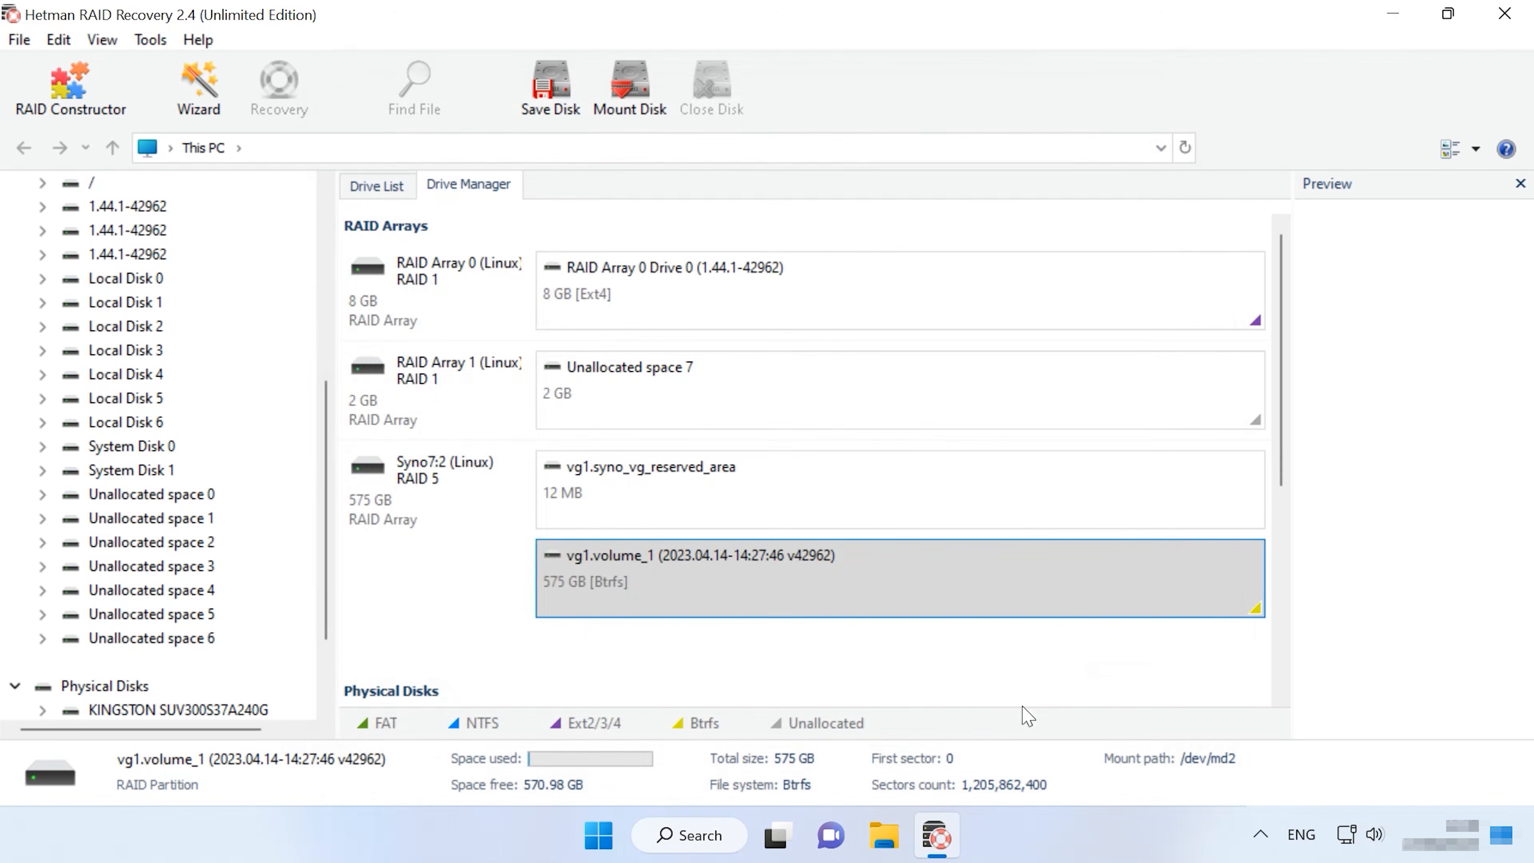
Review the size and saving-method options for creating a disk image of the Syno7:2 array, and close without saving.
{"action": "left_click", "coordinate": [464, 516]}
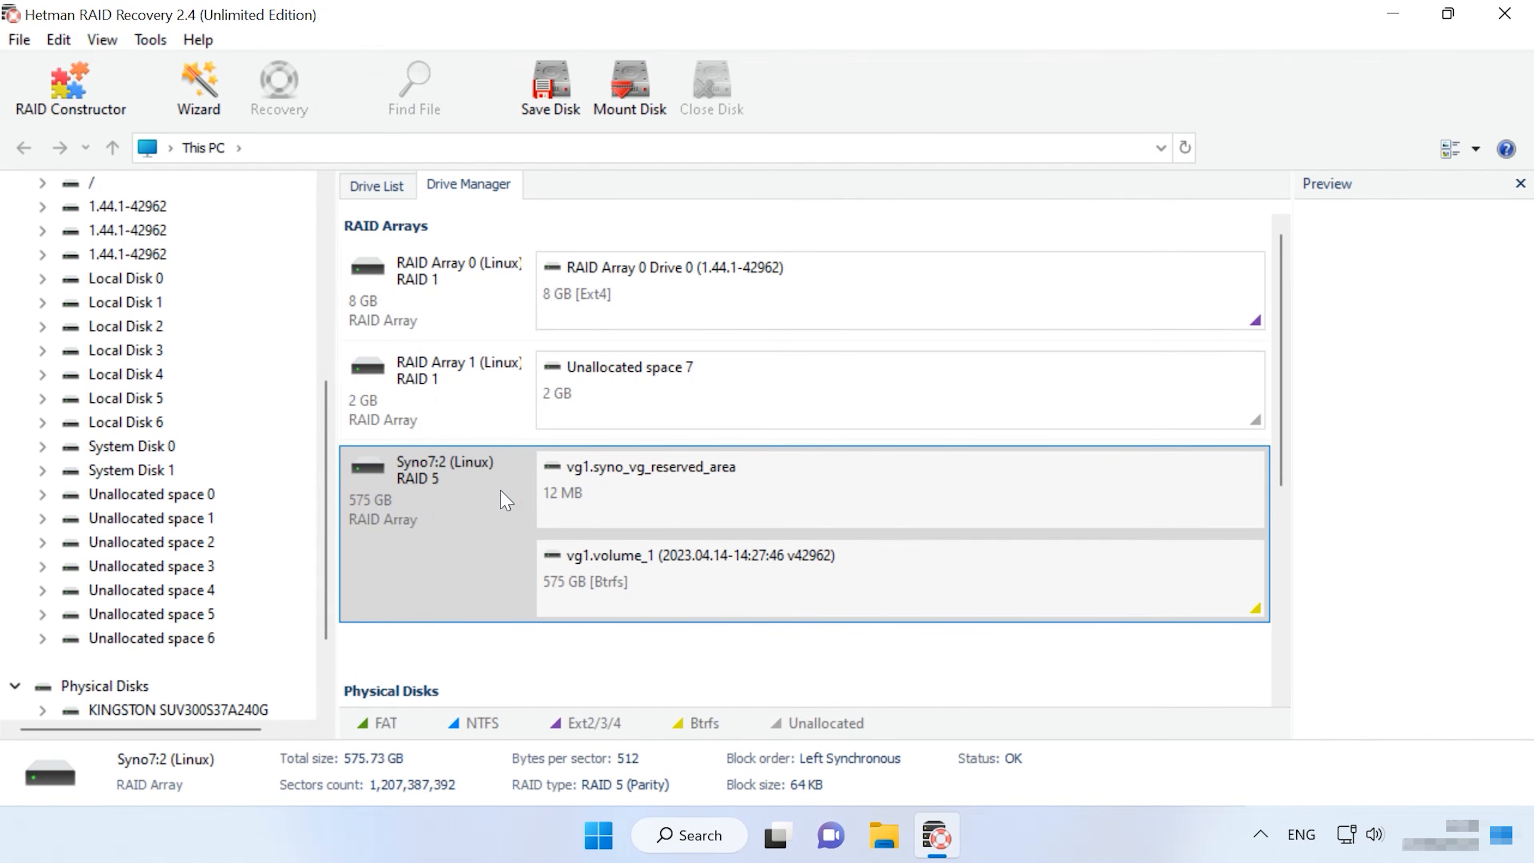
{"action": "left_click", "coordinate": [146, 44]}
{"action": "left_click", "coordinate": [197, 104]}
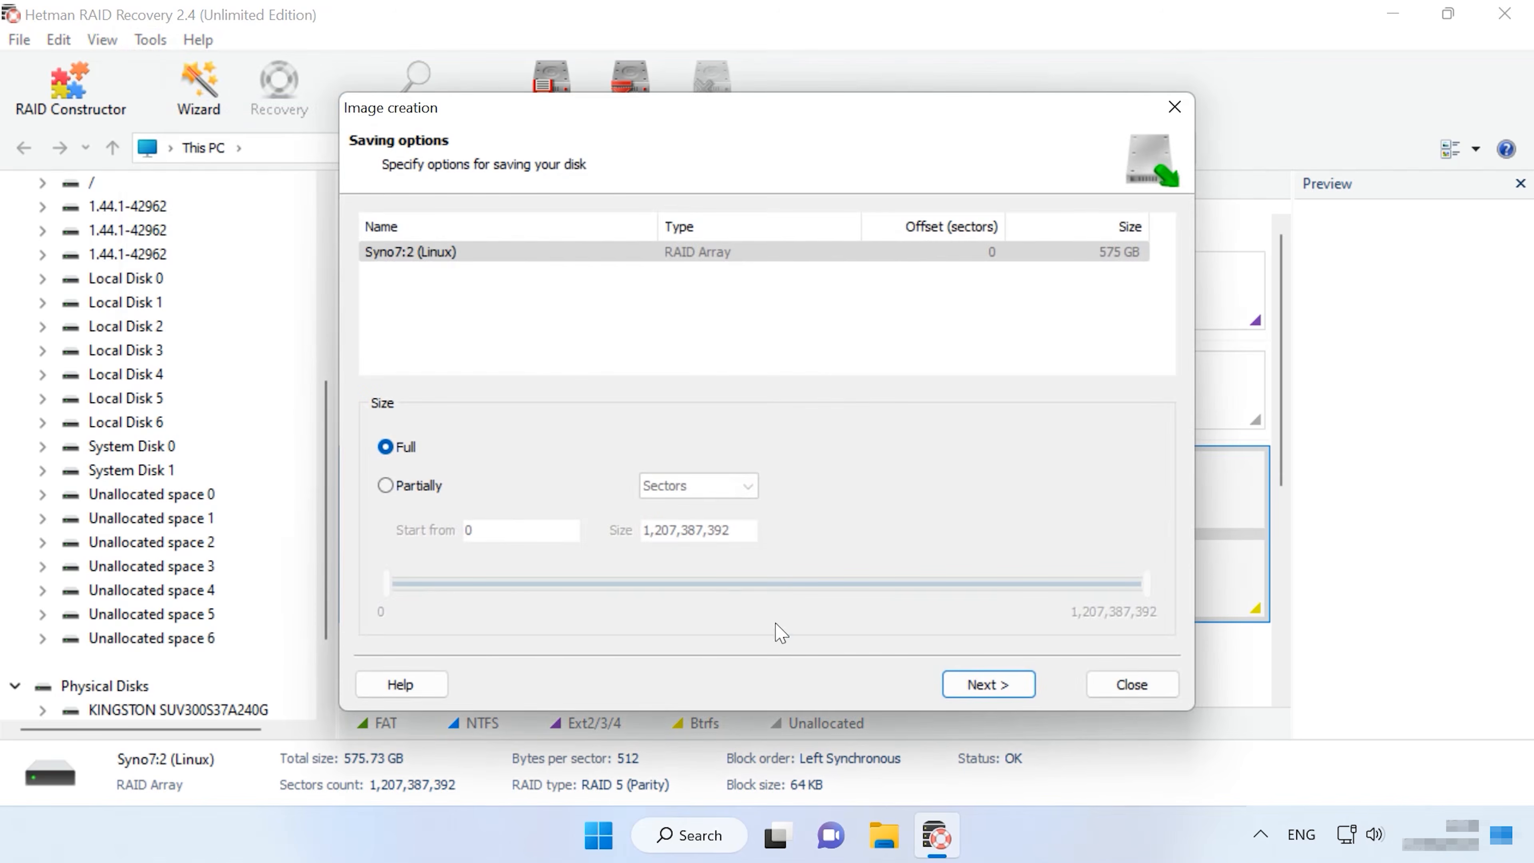
{"action": "left_click", "coordinate": [999, 691]}
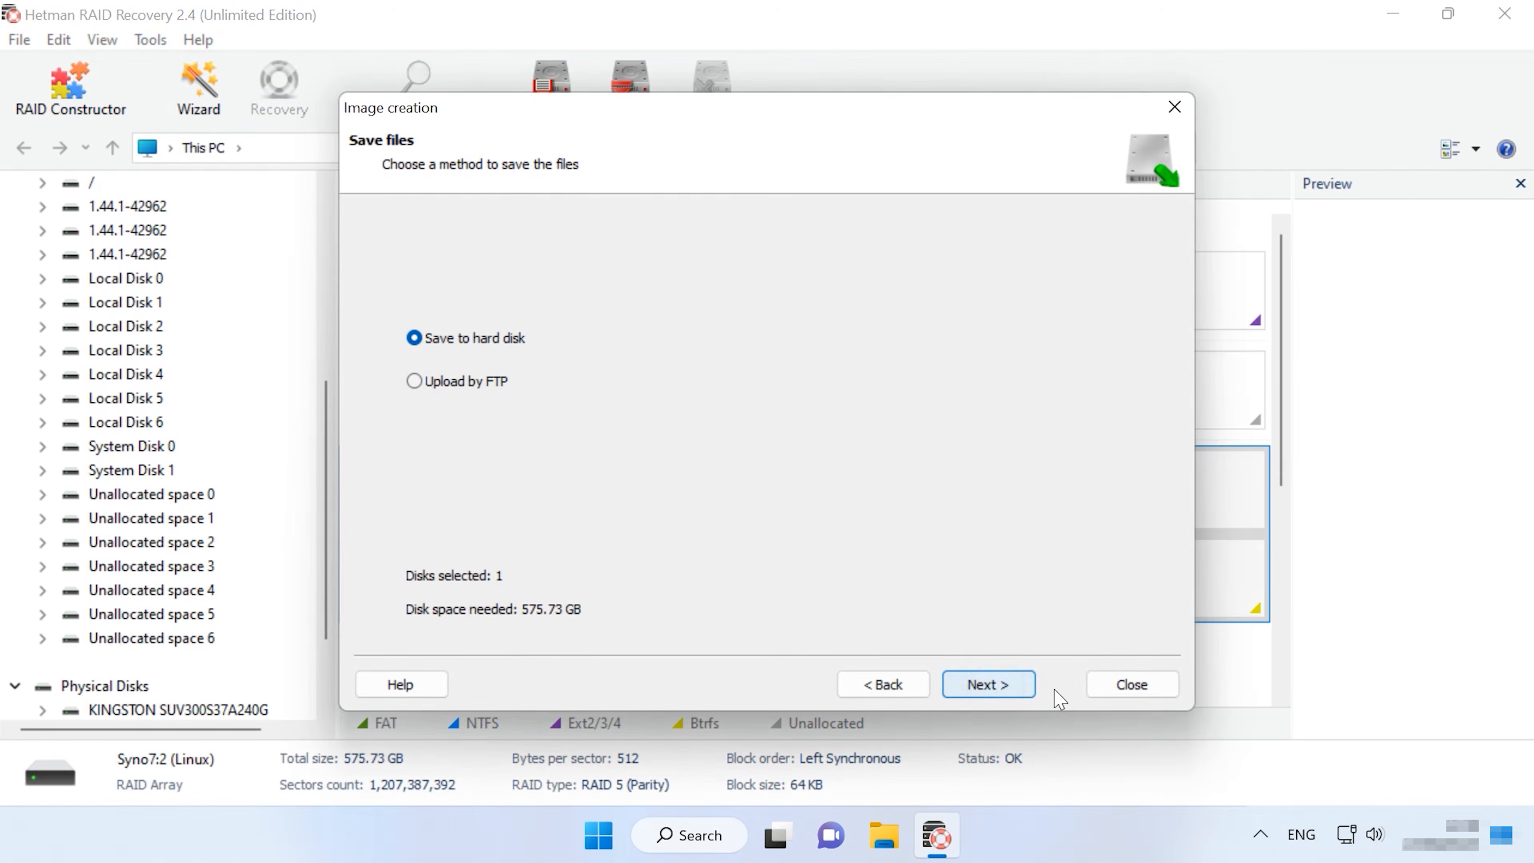
{"action": "left_click", "coordinate": [1116, 686]}
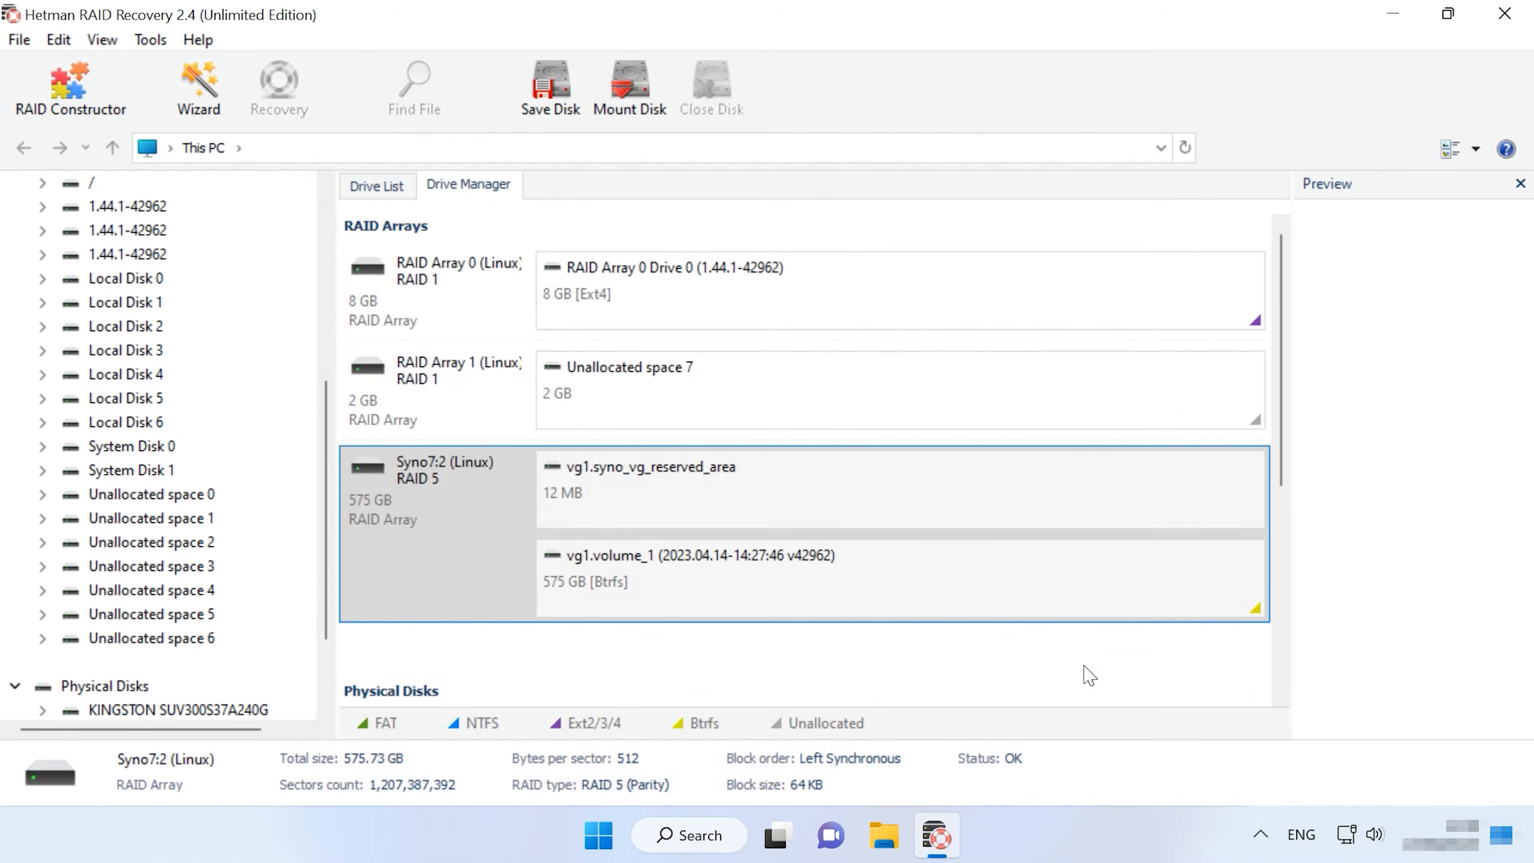
Review the disk image types available for mounting a disk, and cancel without mounting one.
{"action": "left_click", "coordinate": [150, 39]}
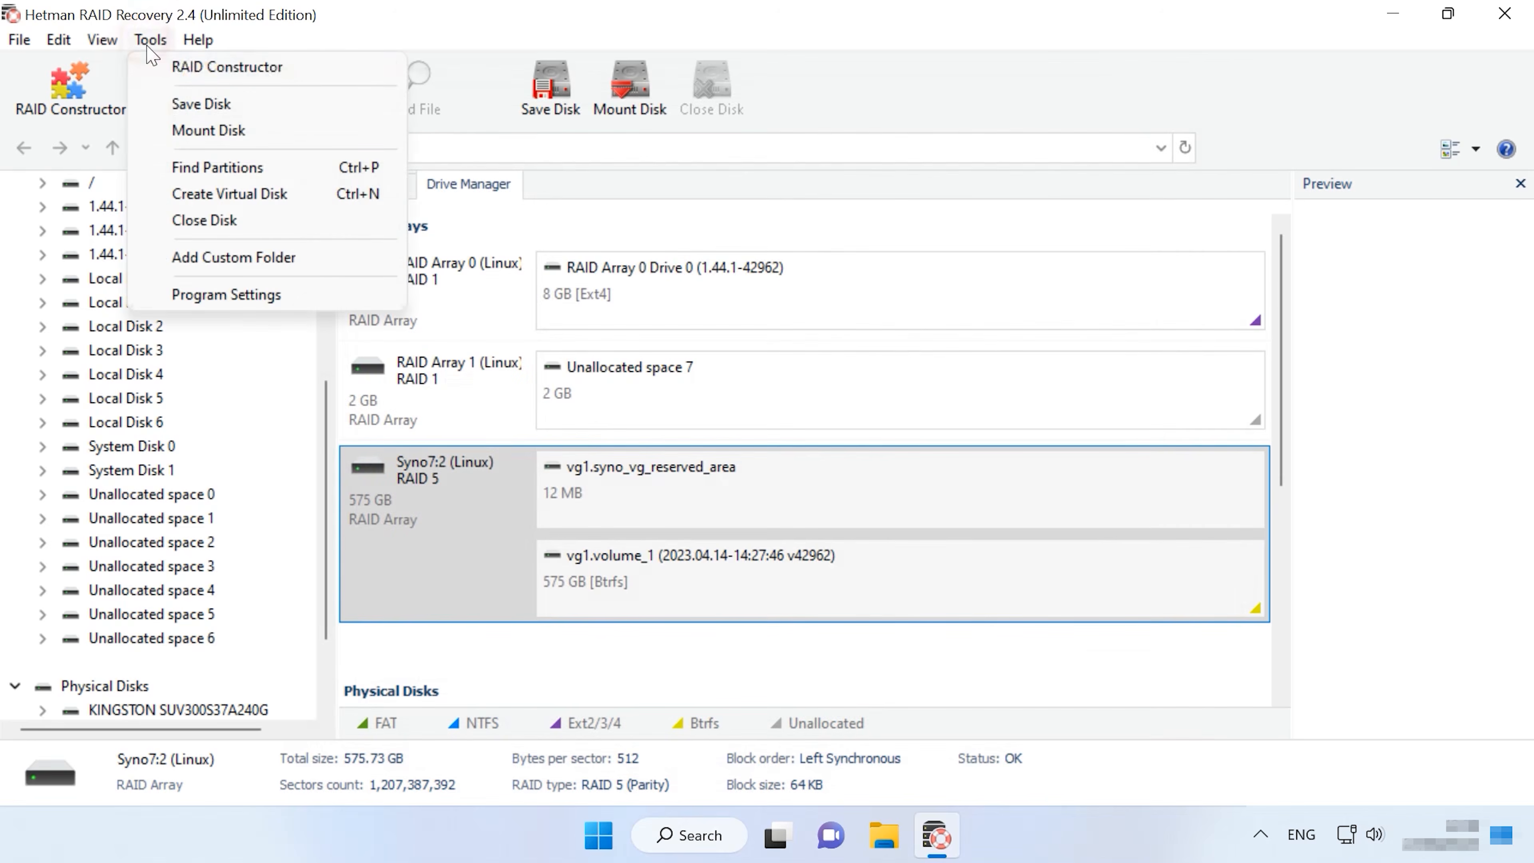
{"action": "left_click", "coordinate": [235, 140]}
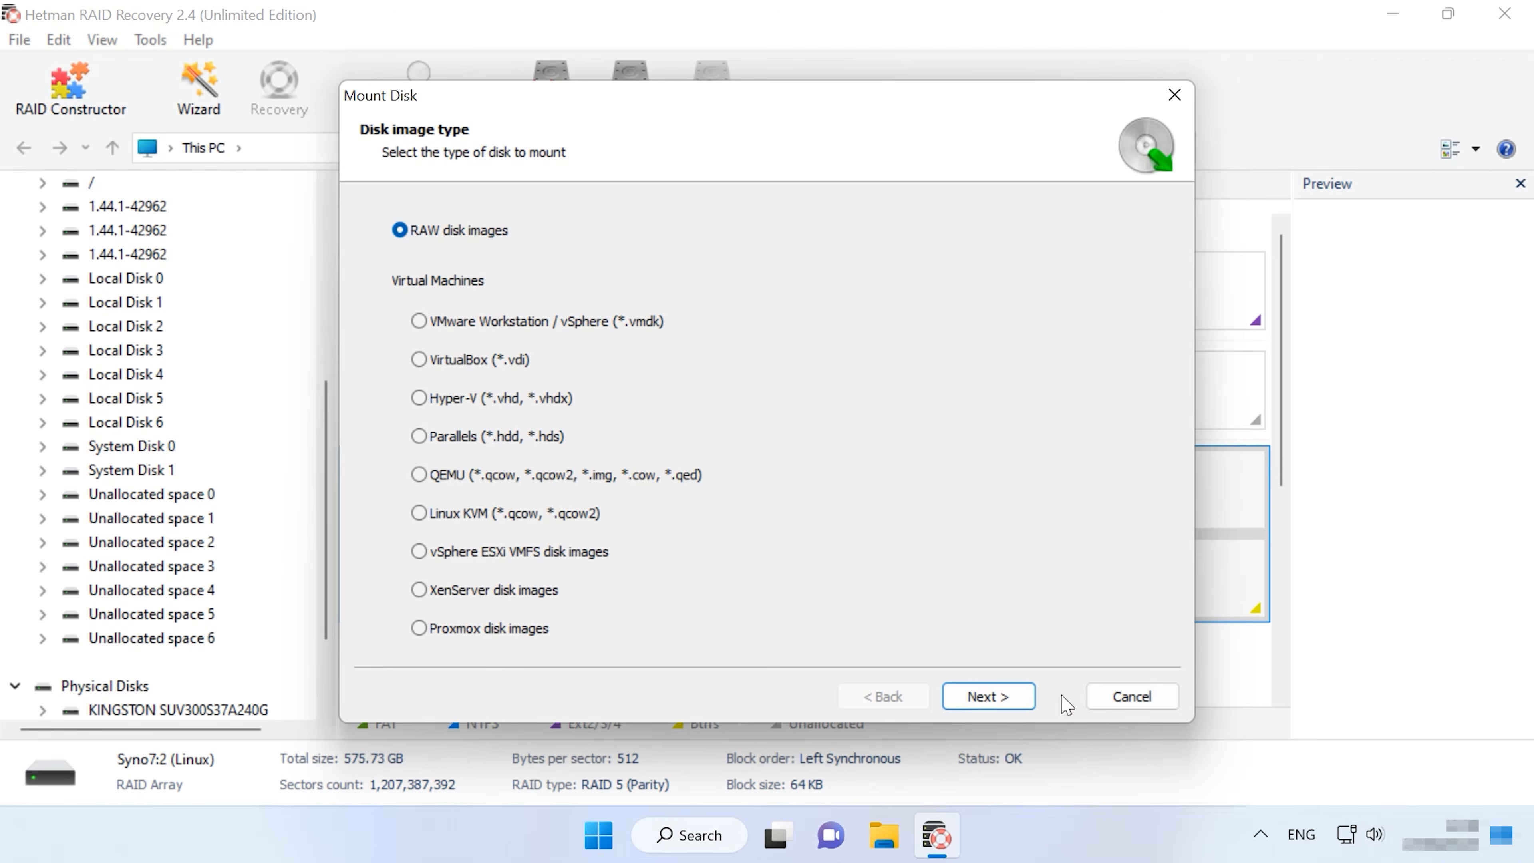
{"action": "left_click", "coordinate": [1151, 706]}
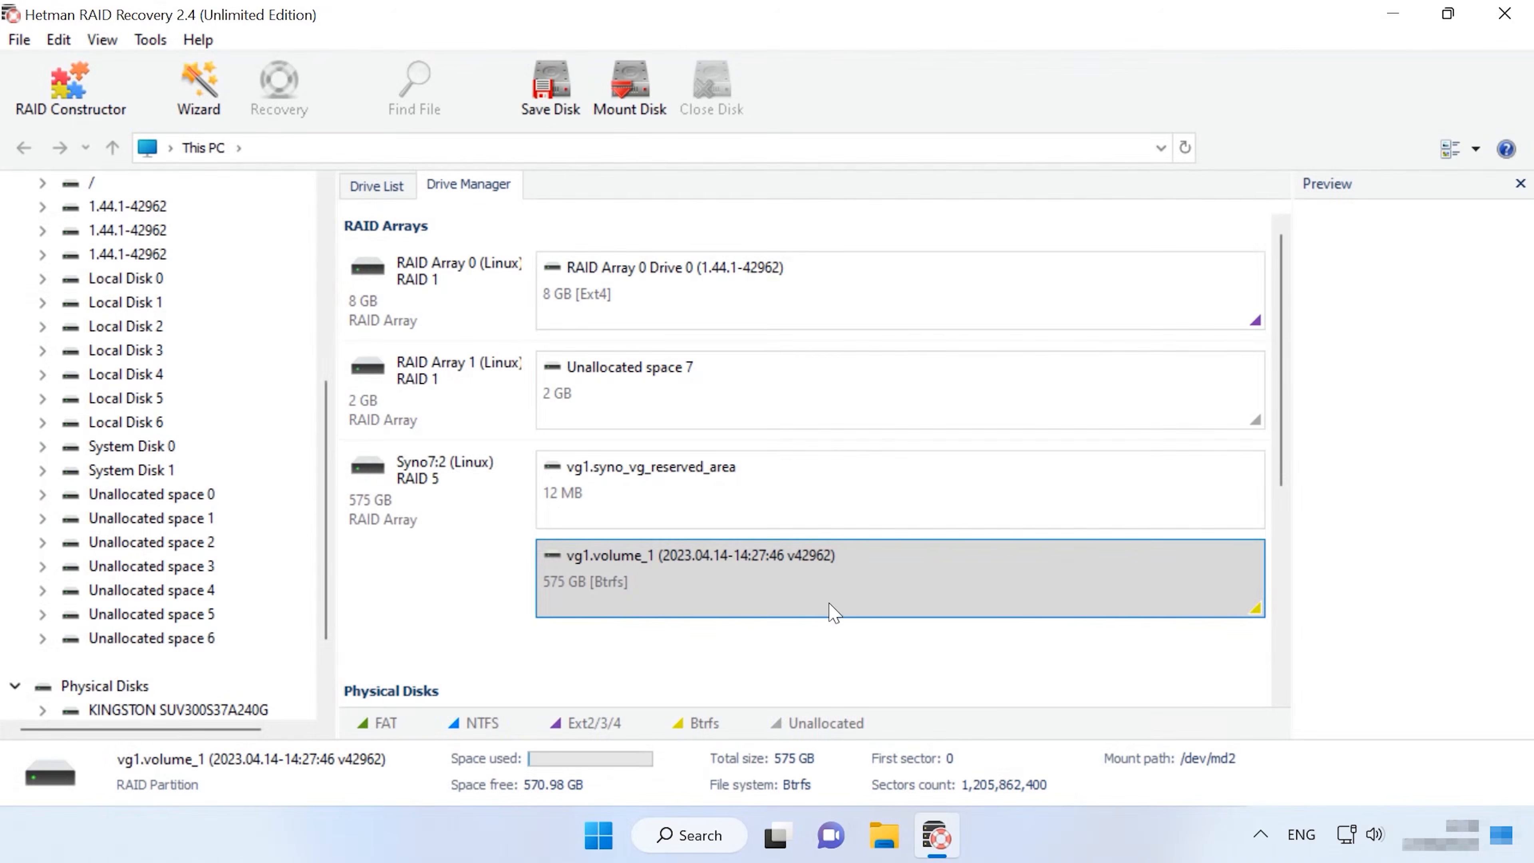
Run a Fast scan on the 575 GB Btrfs volume vg1.volume_1 and finish the wizard to browse its files.
{"action": "left_click", "coordinate": [417, 535]}
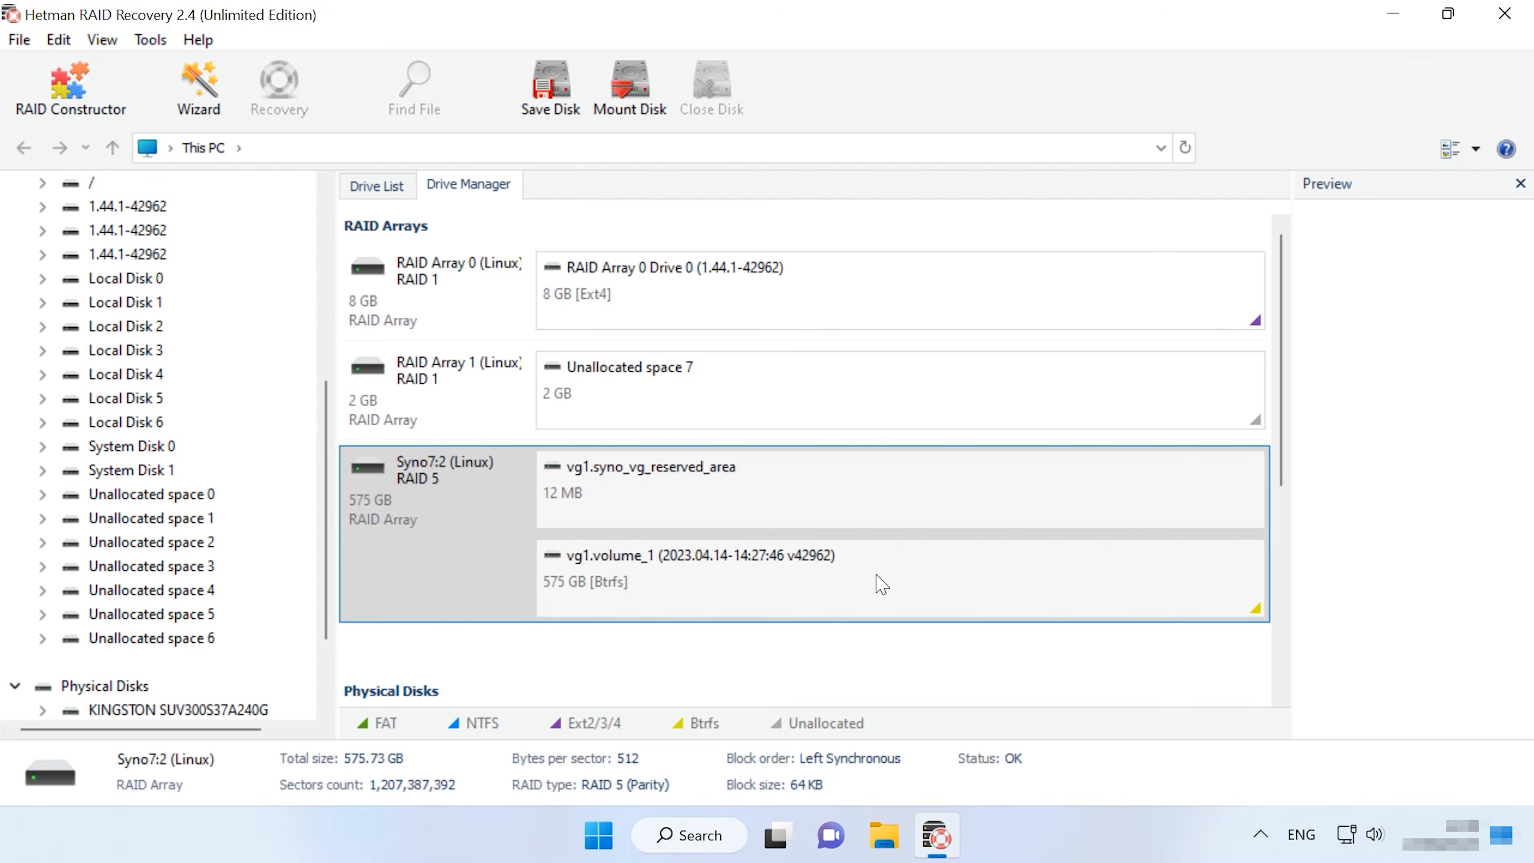
{"action": "right_click", "coordinate": [891, 569]}
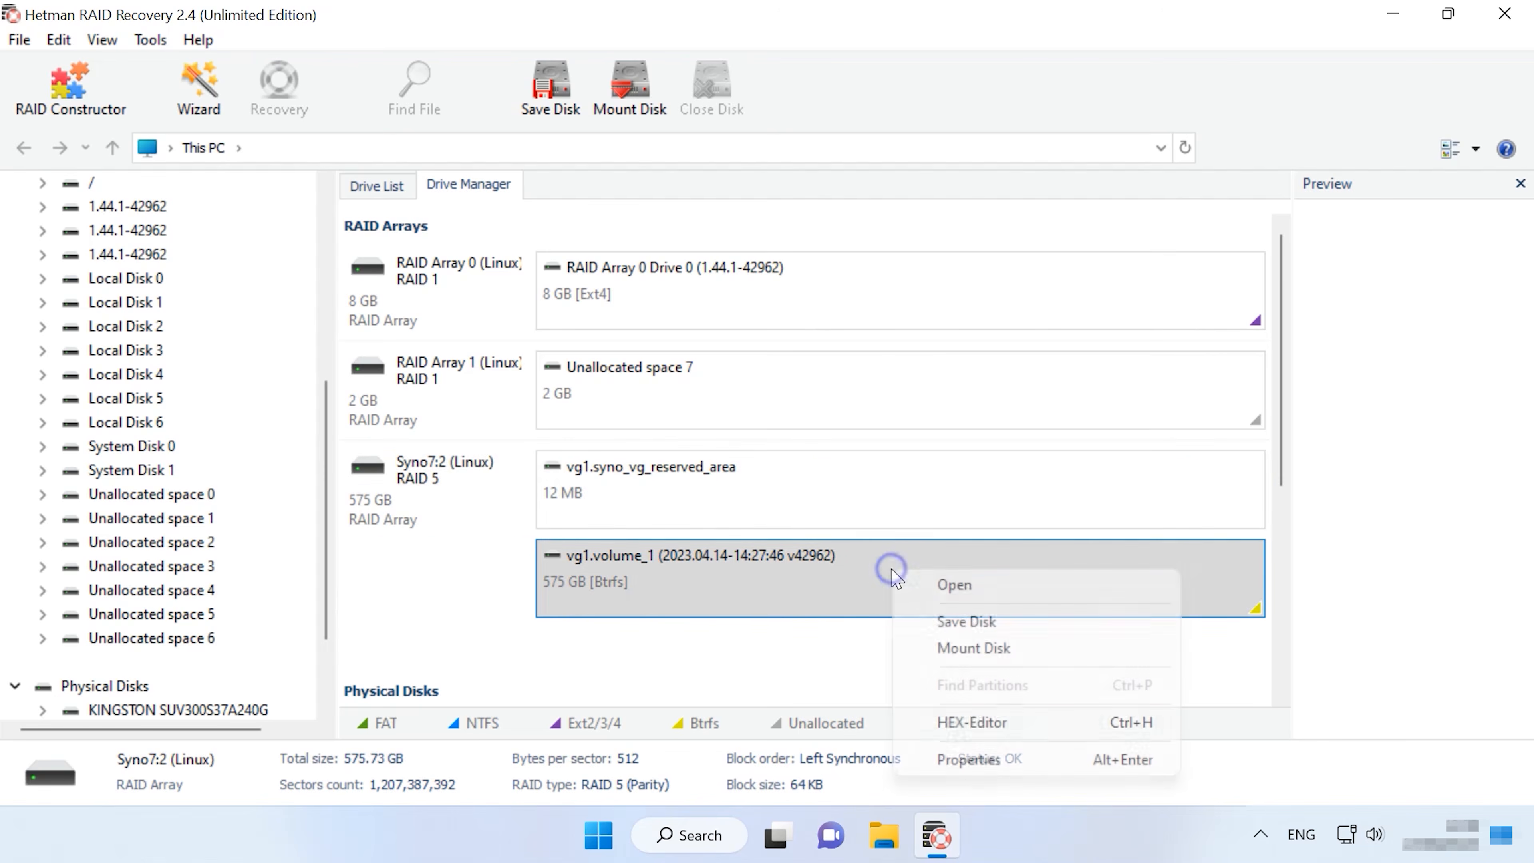
{"action": "left_click", "coordinate": [977, 586]}
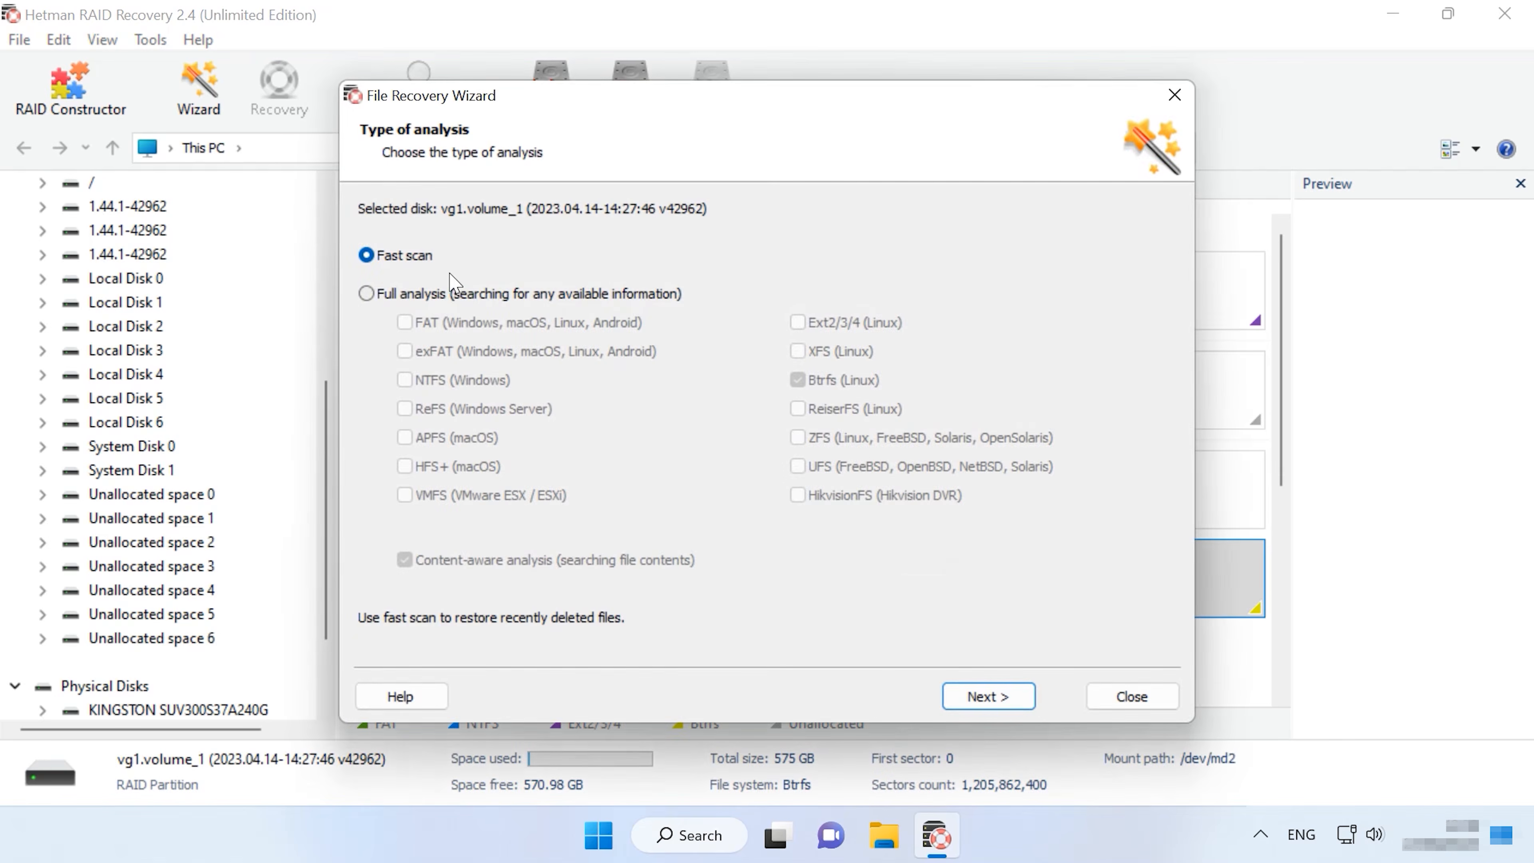
{"action": "left_click", "coordinate": [500, 296]}
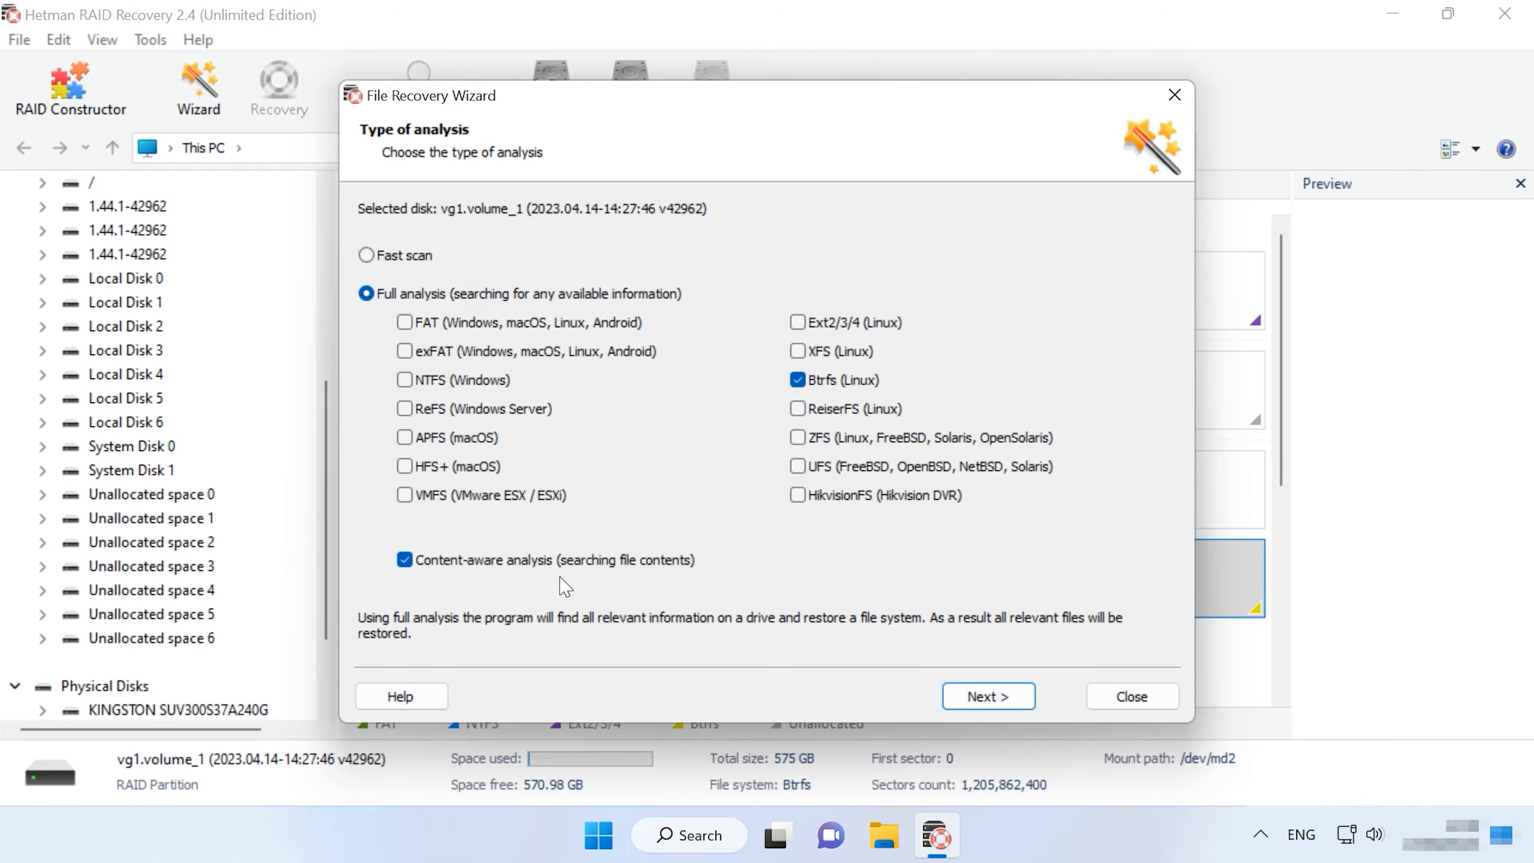
{"action": "left_click", "coordinate": [411, 257]}
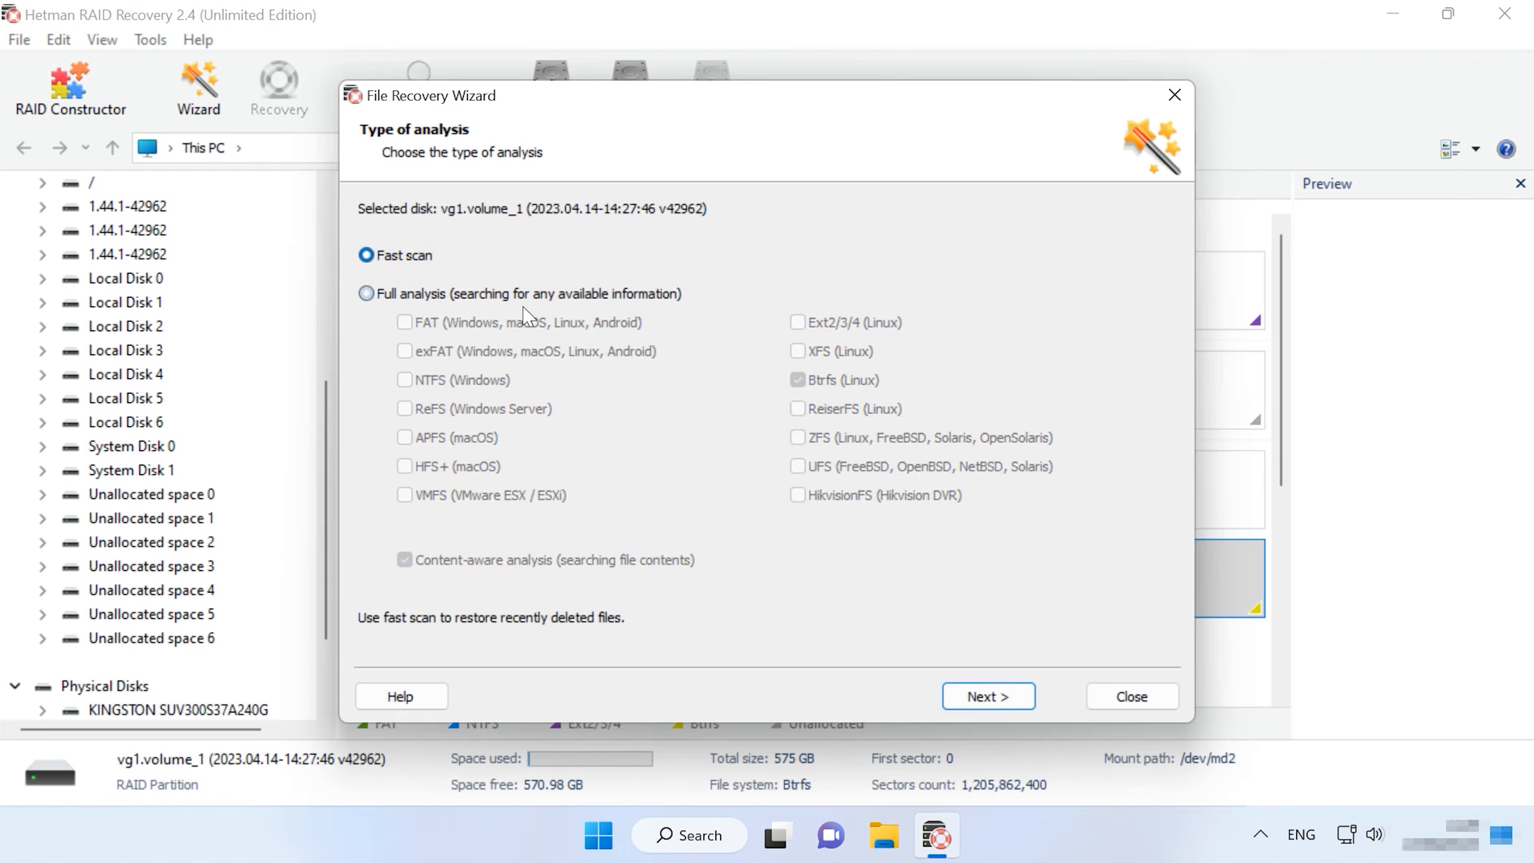
{"action": "left_click", "coordinate": [984, 707]}
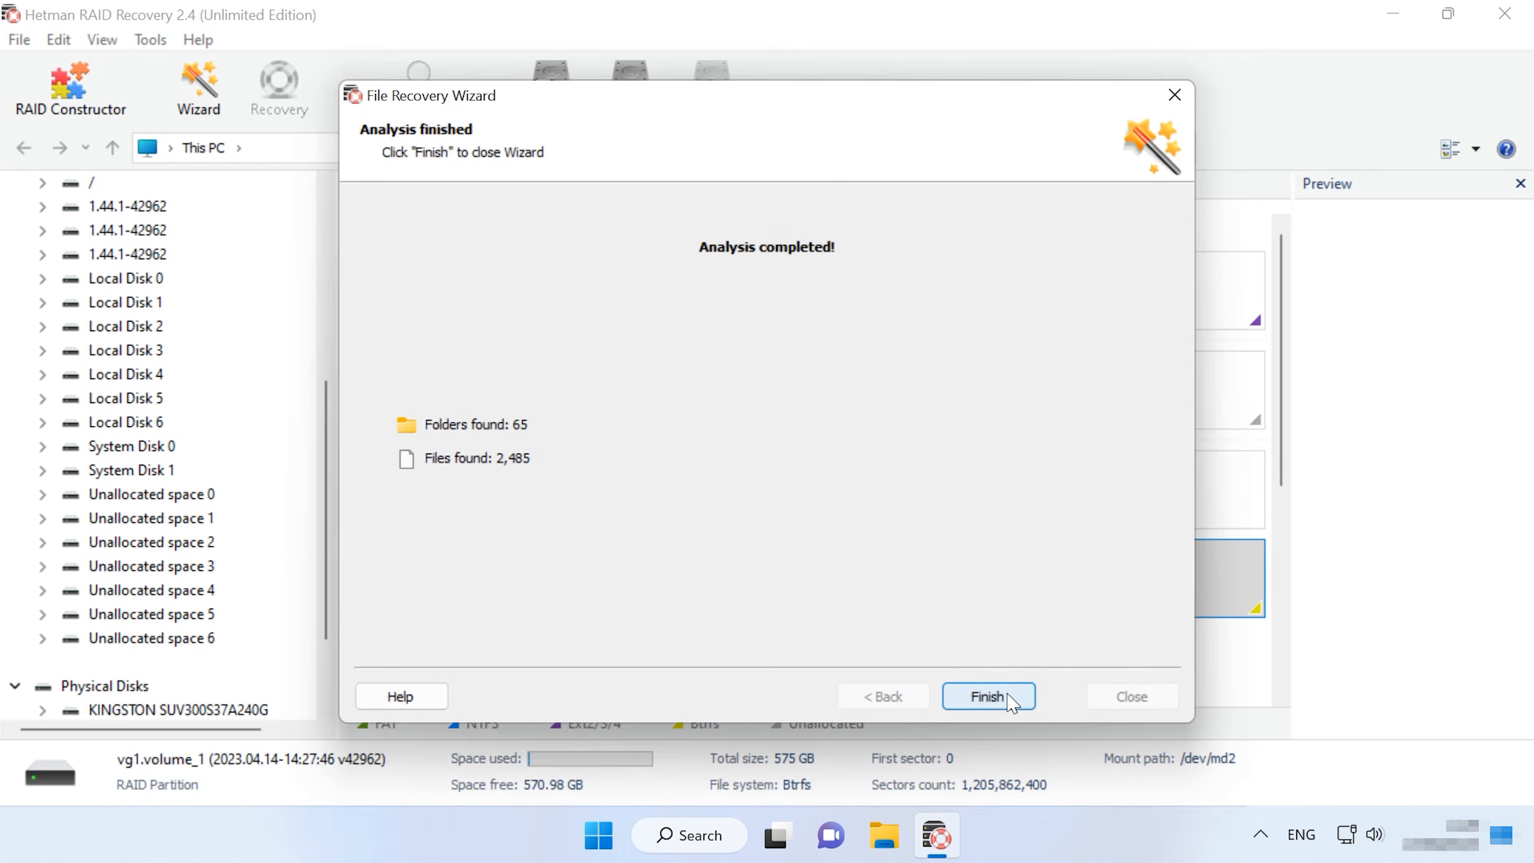
{"action": "left_click", "coordinate": [1010, 700]}
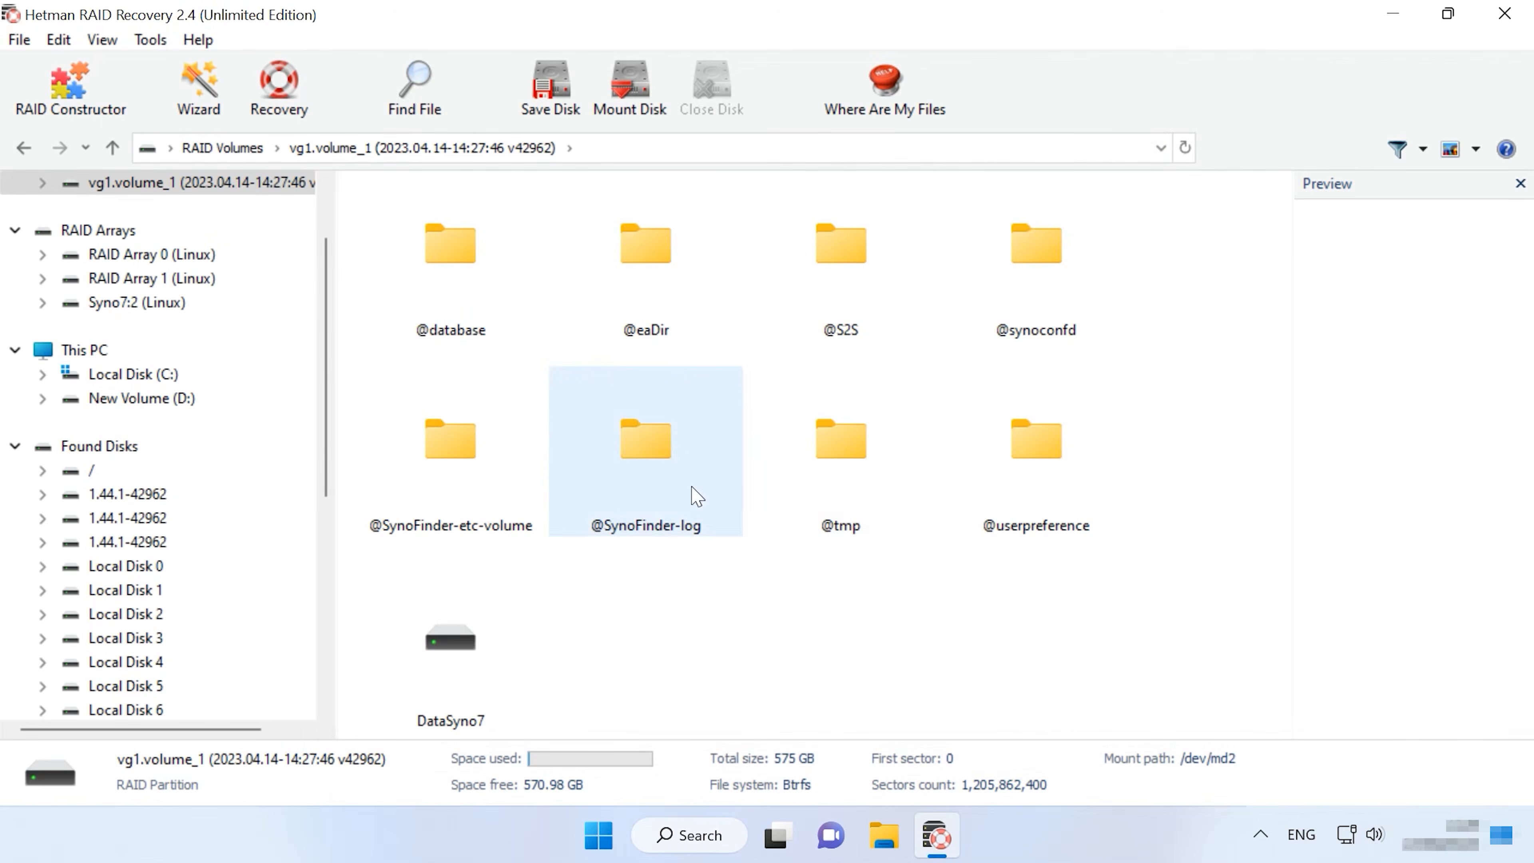
Open the DataSyno7 folder and preview 025.jpg, 026.jpg and External Hard Disk.docx.
{"action": "double_click", "coordinate": [467, 683]}
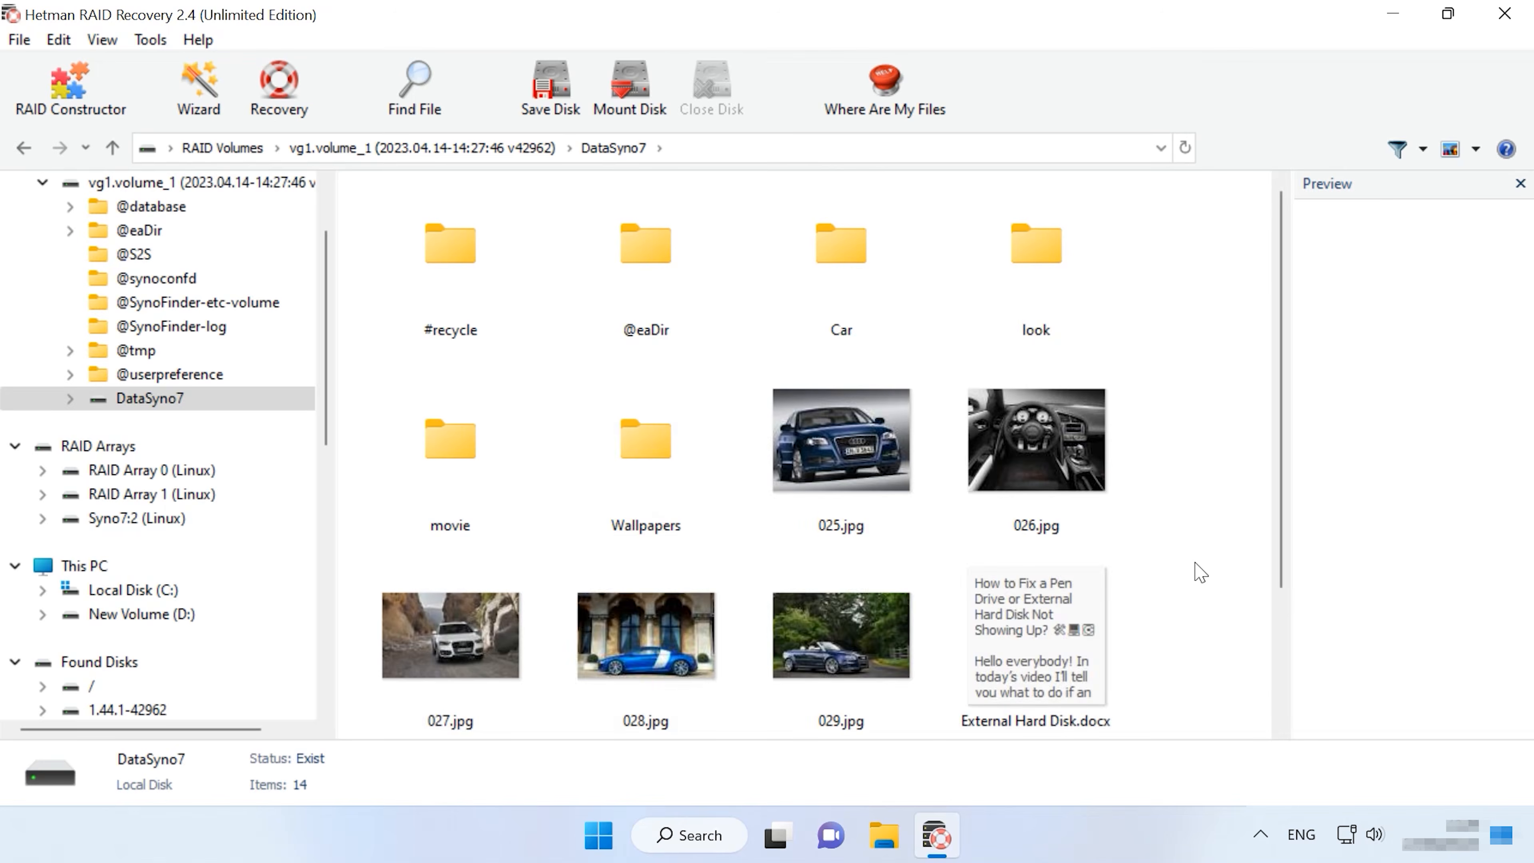
{"action": "scroll", "coordinate": [1199, 572], "scroll_direction": "down", "scroll_amount": 3}
{"action": "left_click", "coordinate": [901, 277]}
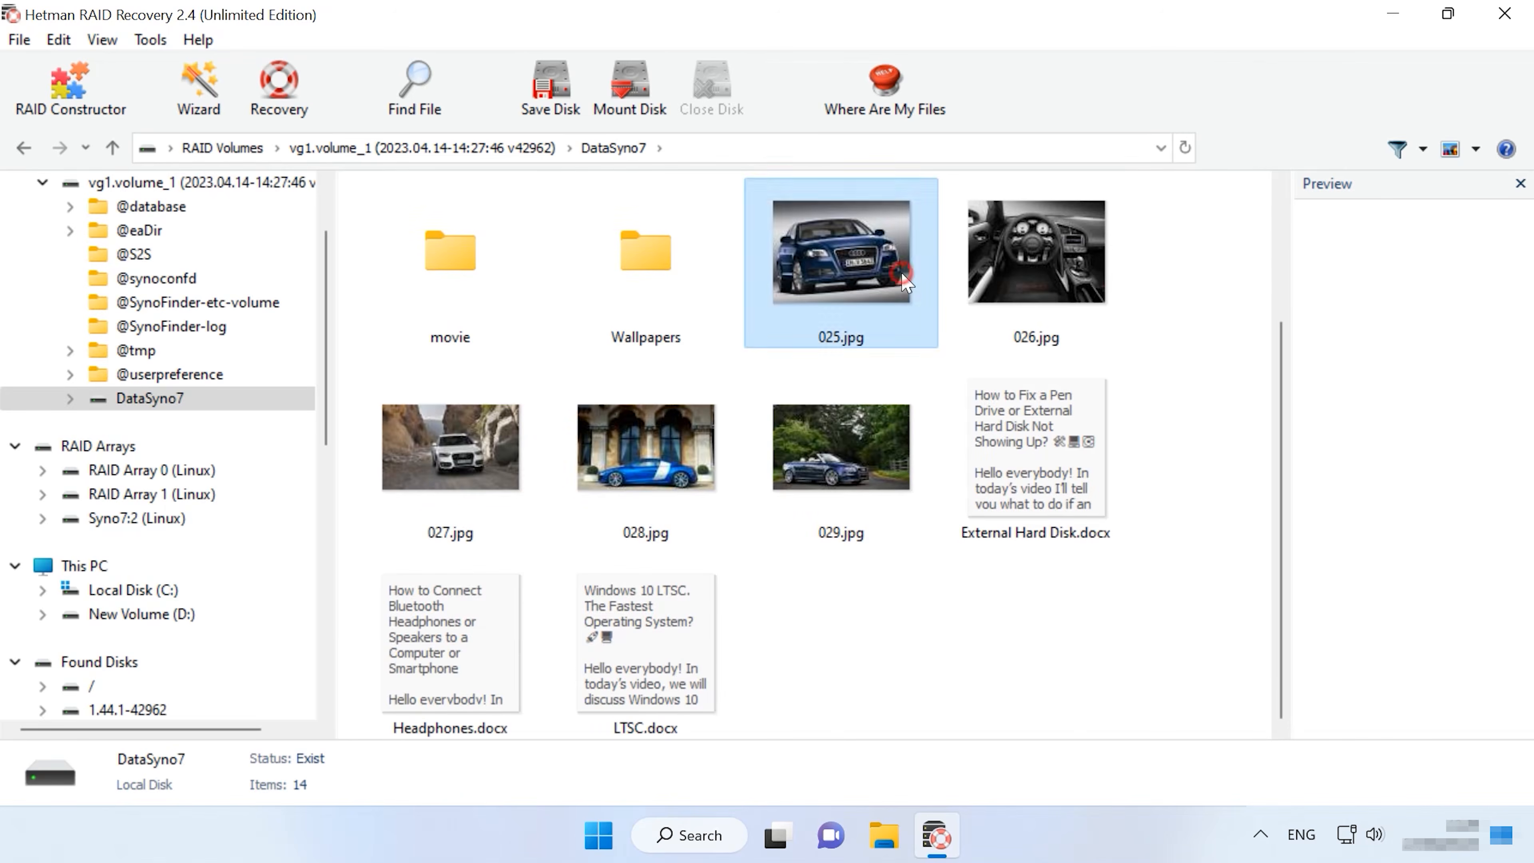
{"action": "left_click", "coordinate": [1048, 281]}
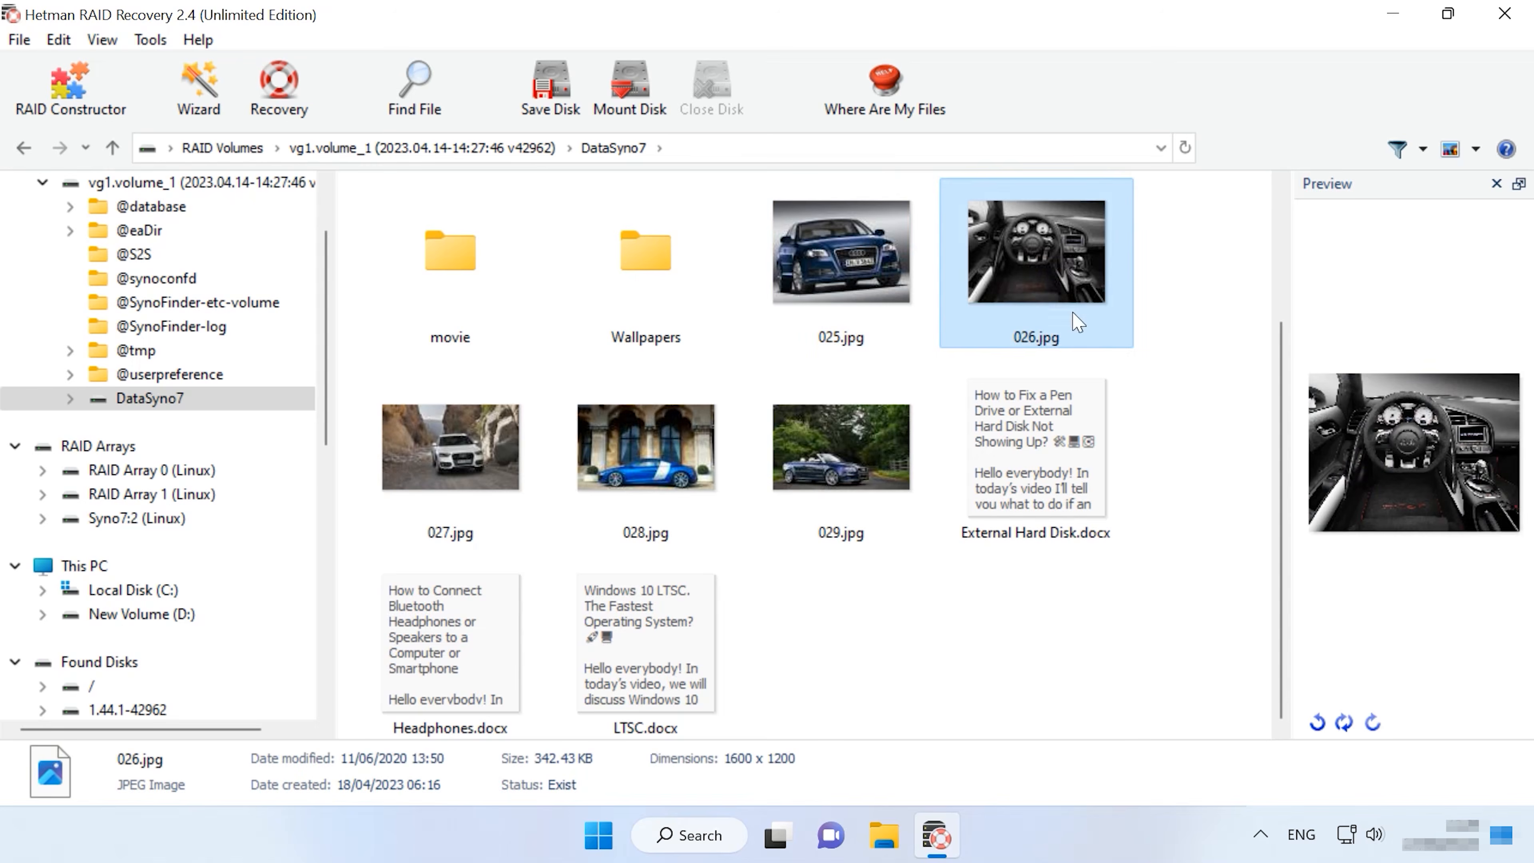
{"action": "left_click", "coordinate": [1045, 418]}
{"action": "scroll", "coordinate": [899, 496], "scroll_direction": "up", "scroll_amount": 3}
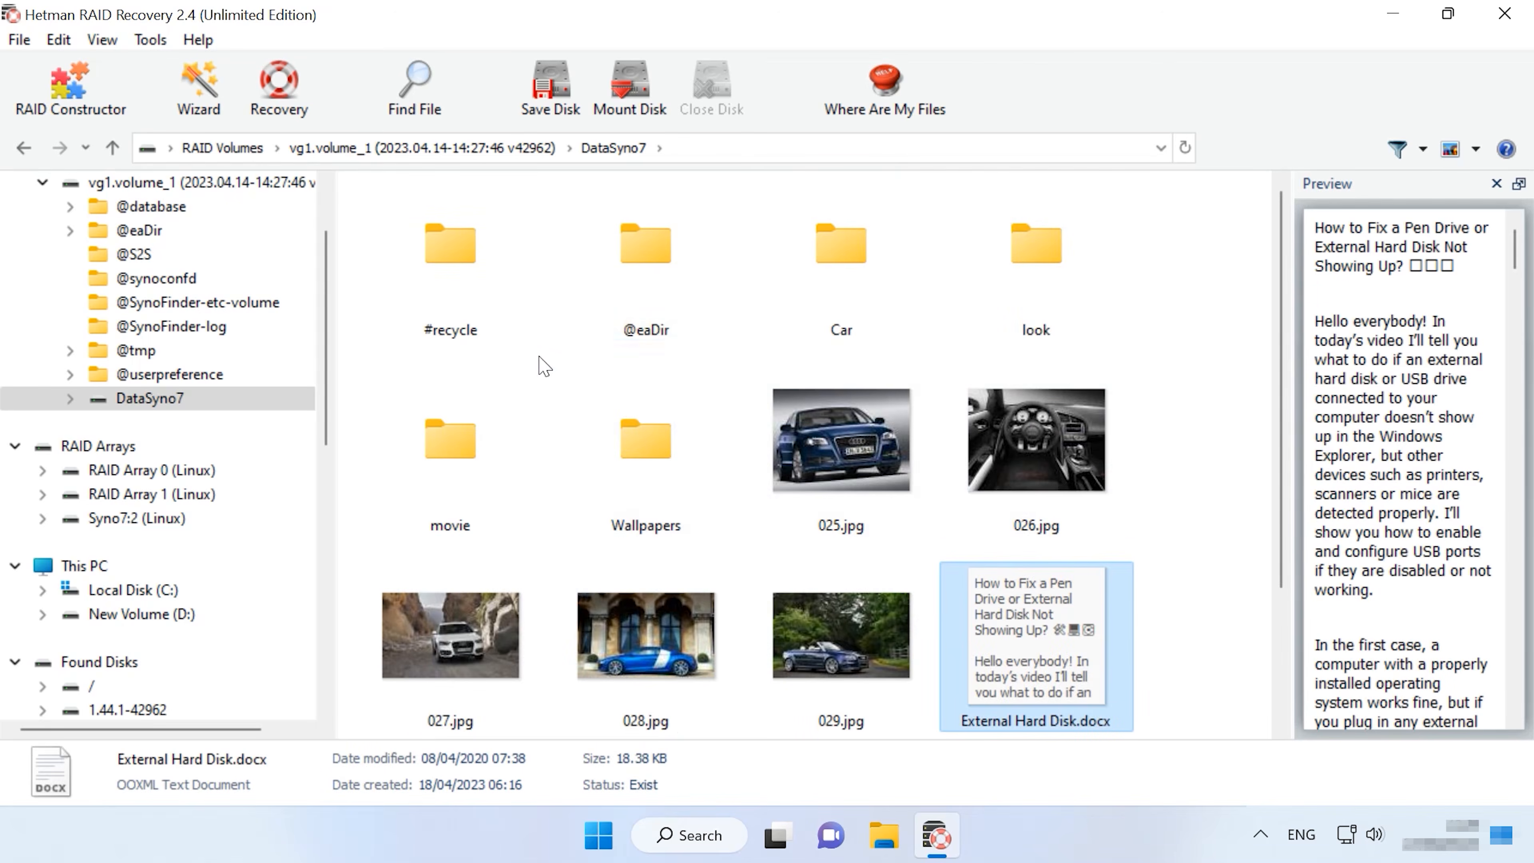
Look through the images in the Car folder, return to DataSyno7 and preview 026.jpg again.
{"action": "double_click", "coordinate": [866, 288]}
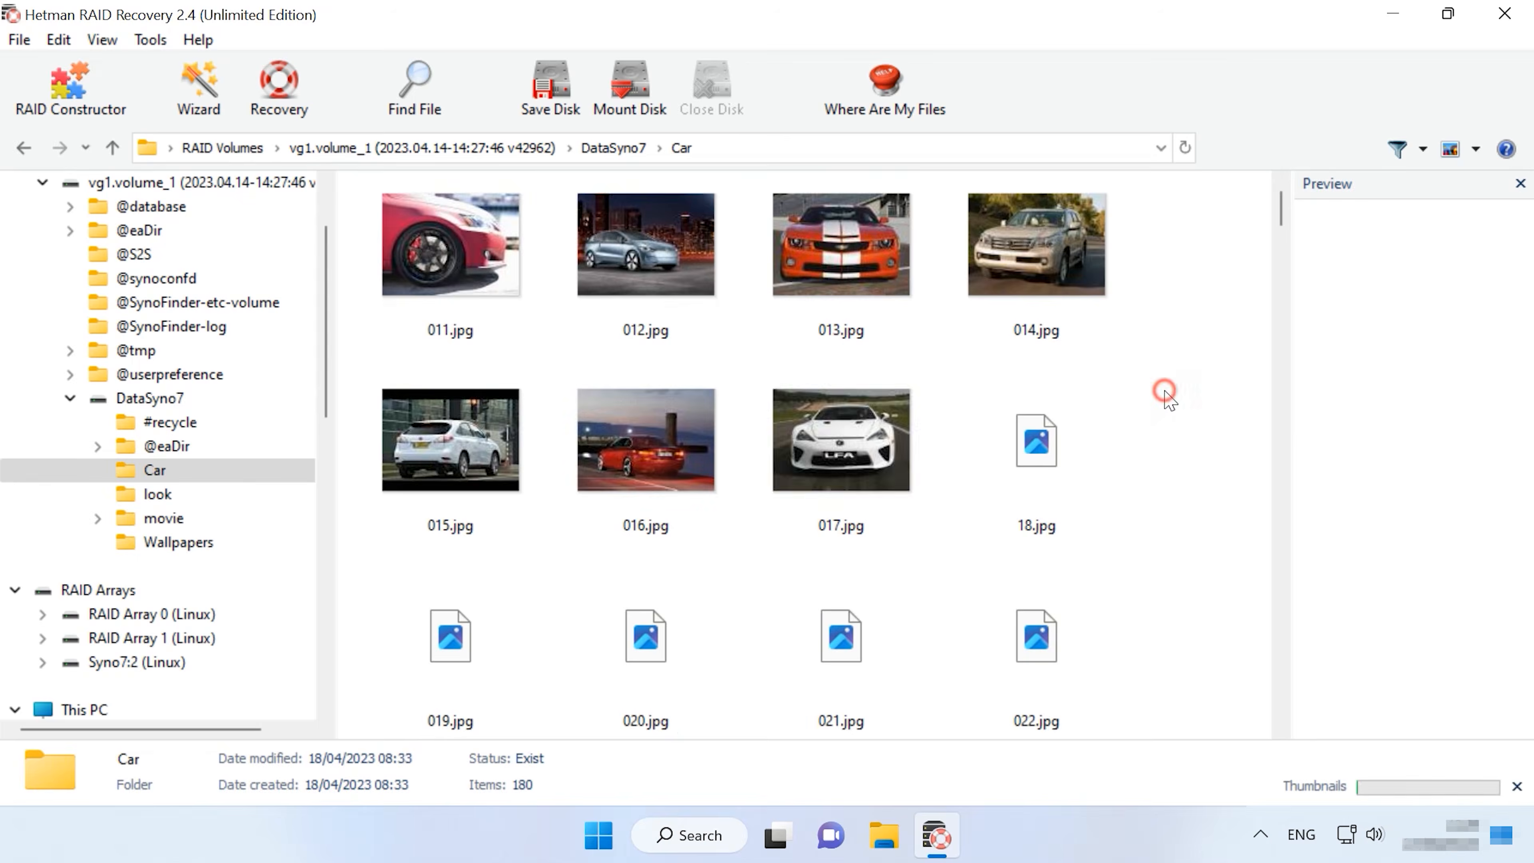
{"action": "left_click", "coordinate": [112, 147]}
{"action": "left_click", "coordinate": [1080, 463]}
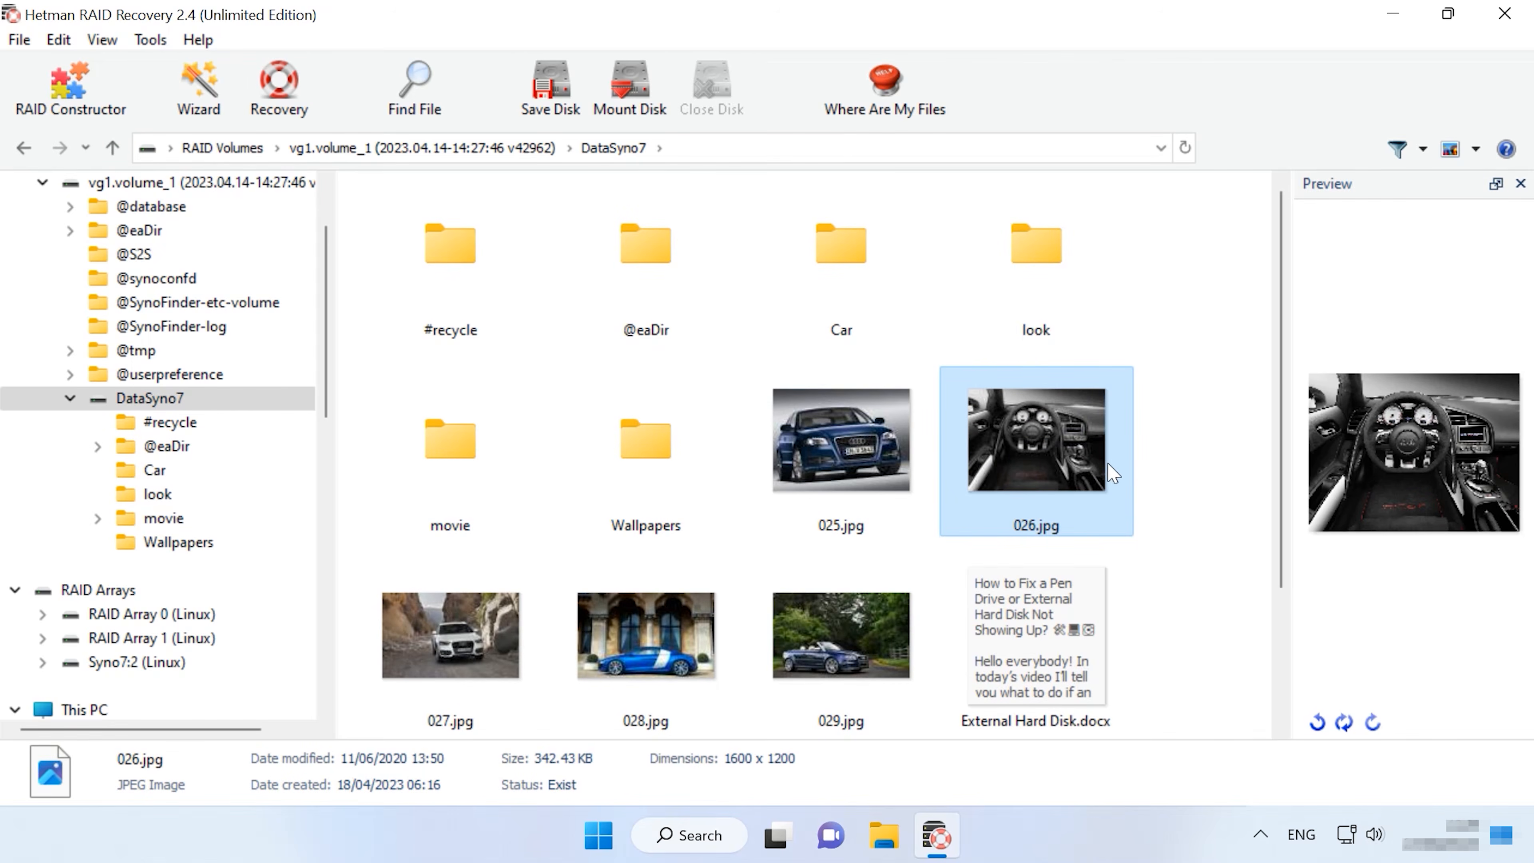
Open the RAID Constructor in Search by manufacturer mode and review the RAID types offered for Adaptec, Apple and Linux.
{"action": "left_click", "coordinate": [74, 97]}
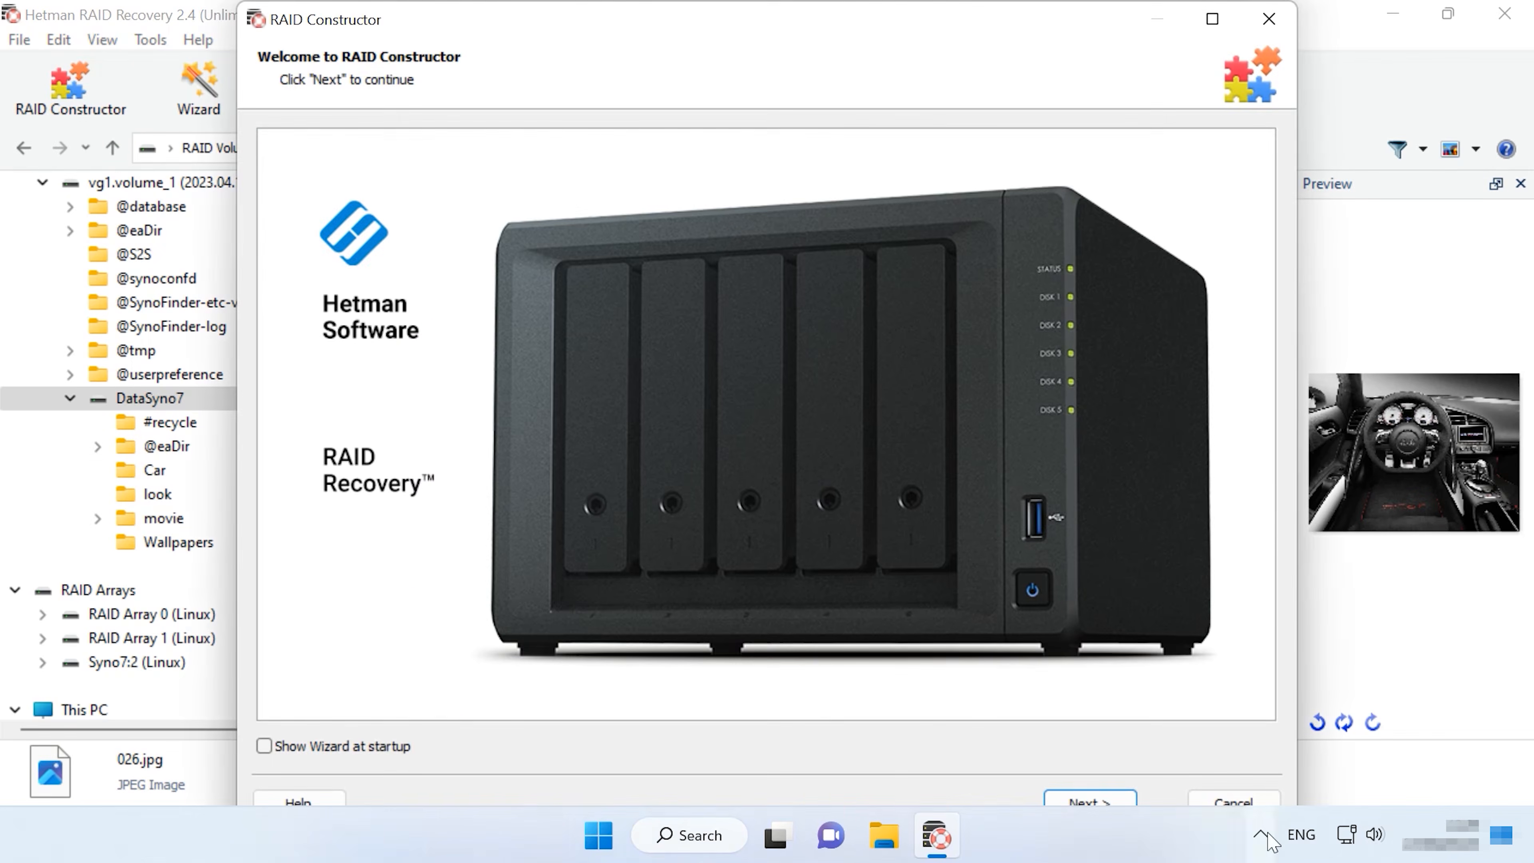
{"action": "left_click", "coordinate": [1106, 804]}
{"action": "left_click", "coordinate": [350, 223]}
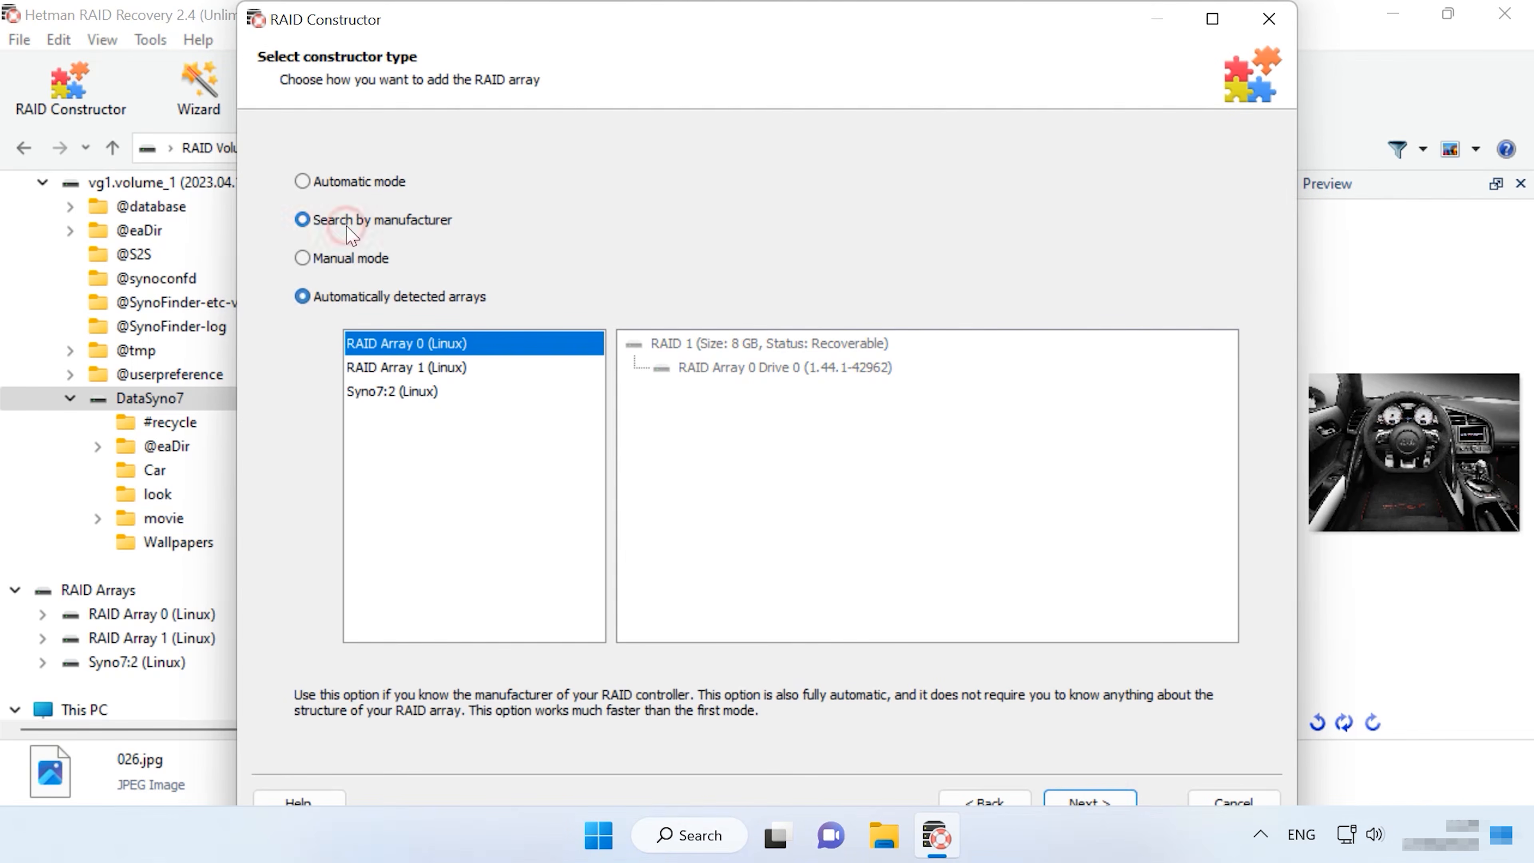
{"action": "left_click", "coordinate": [1116, 802]}
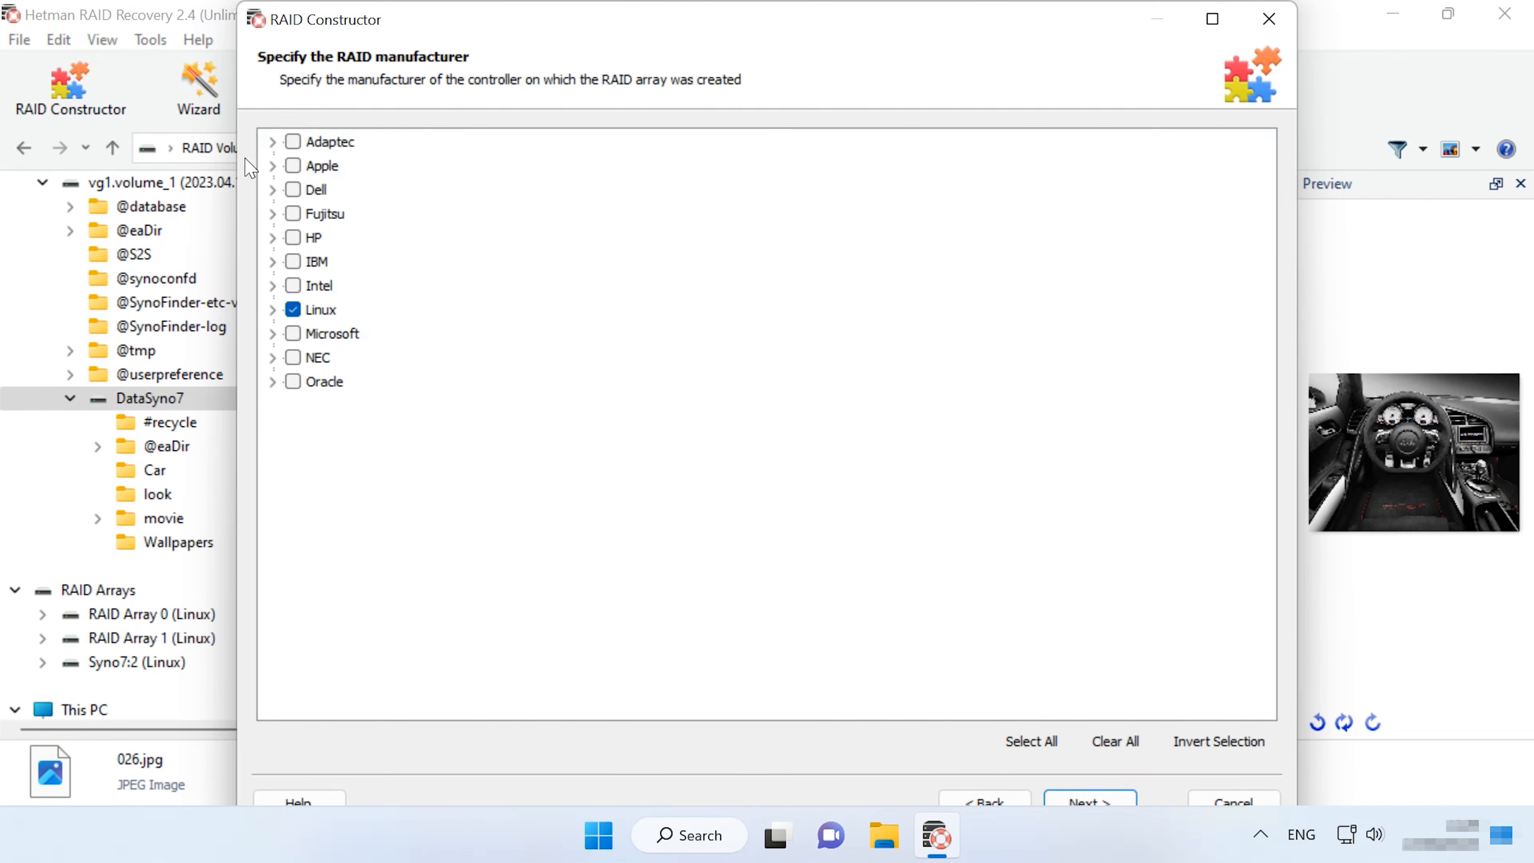
{"action": "left_click", "coordinate": [273, 142]}
{"action": "left_click", "coordinate": [273, 143]}
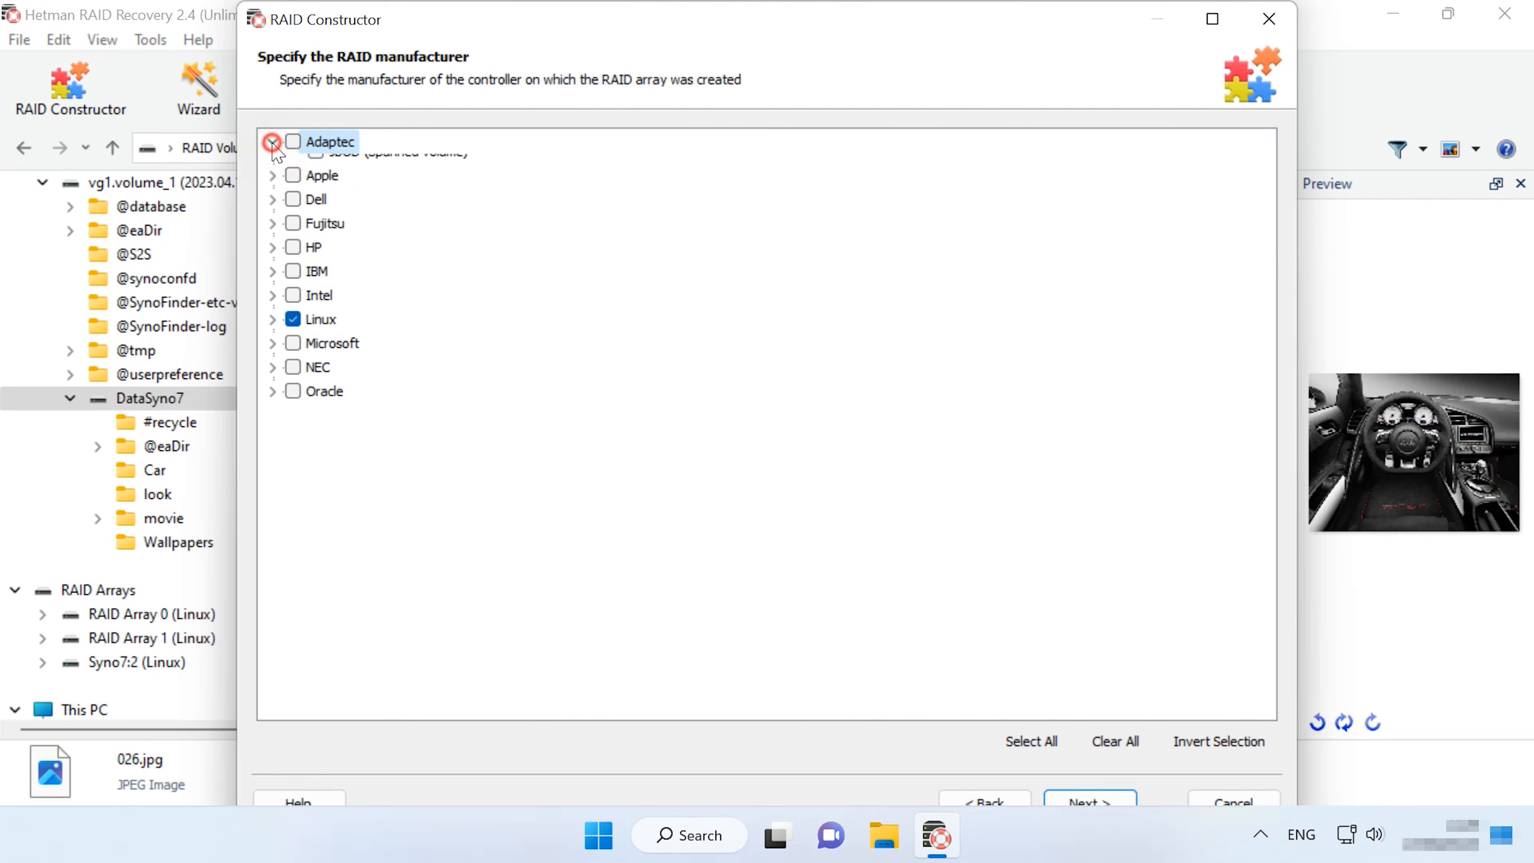
{"action": "left_click", "coordinate": [273, 166]}
{"action": "left_click", "coordinate": [273, 166]}
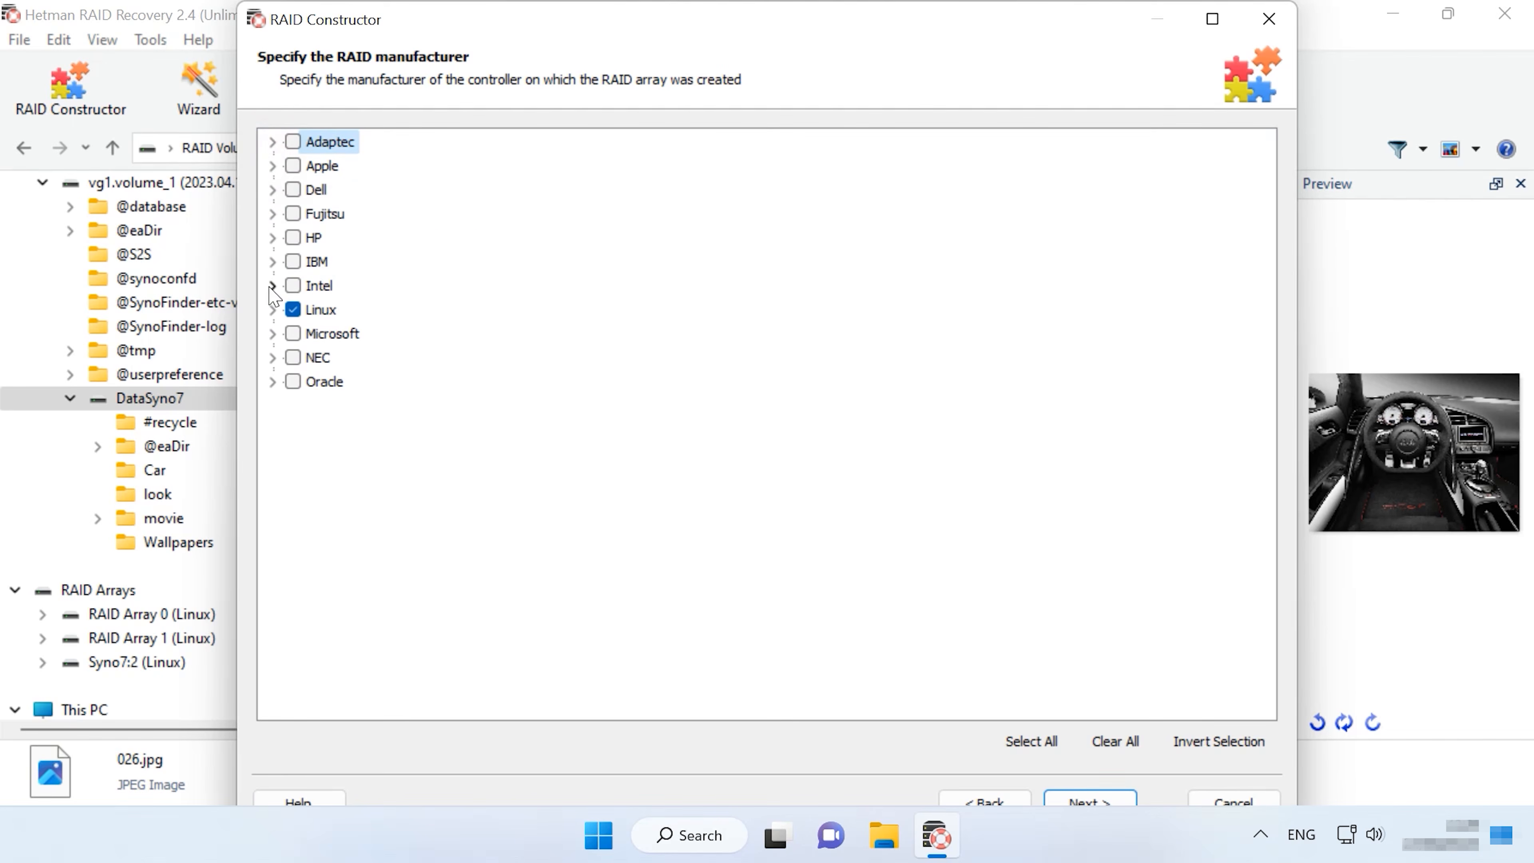
{"action": "left_click", "coordinate": [270, 310]}
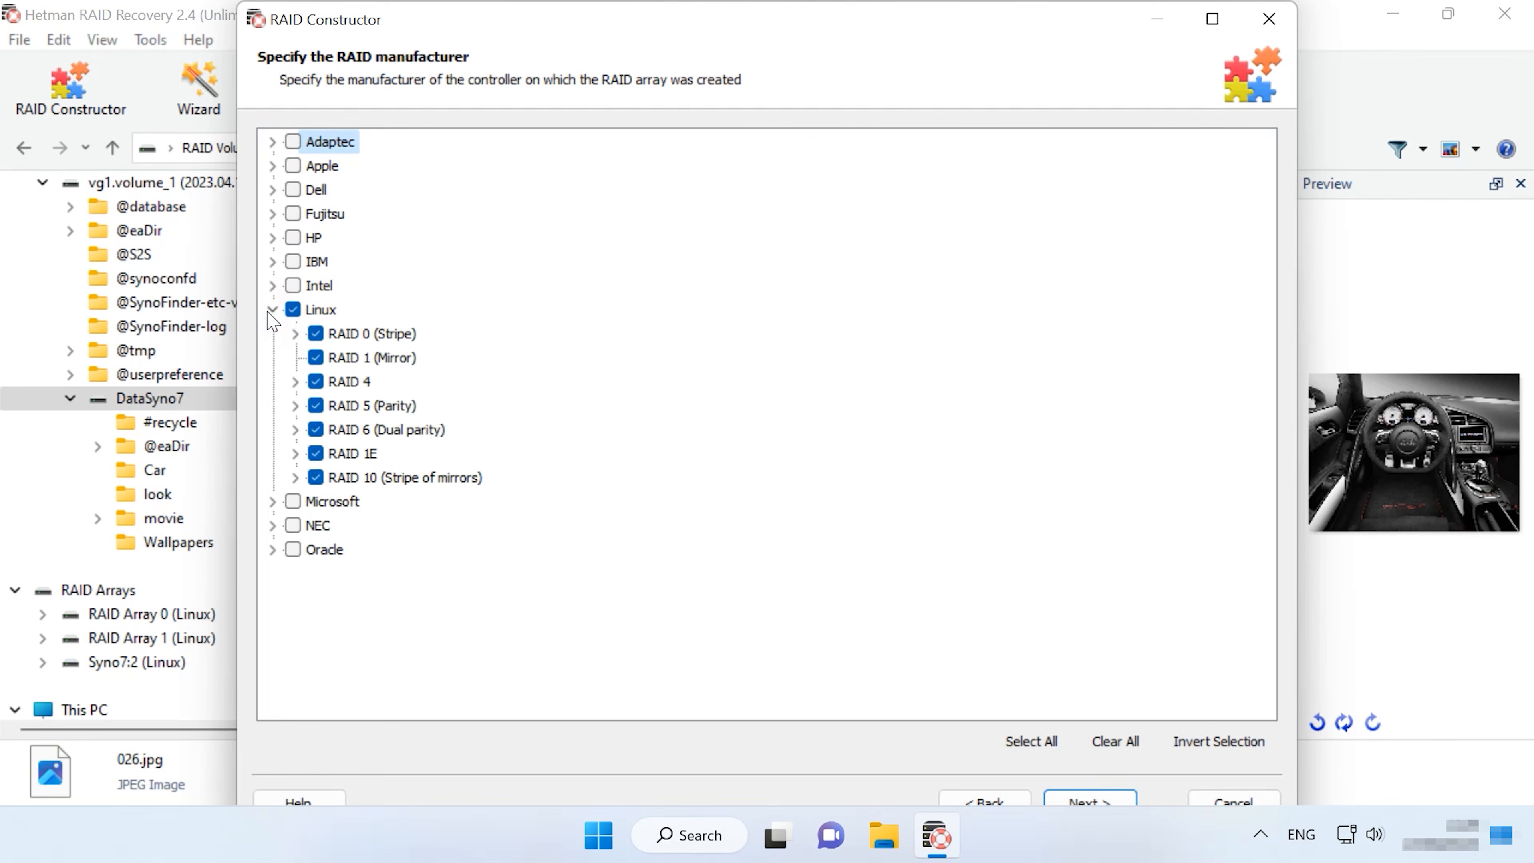
{"action": "left_click", "coordinate": [268, 311]}
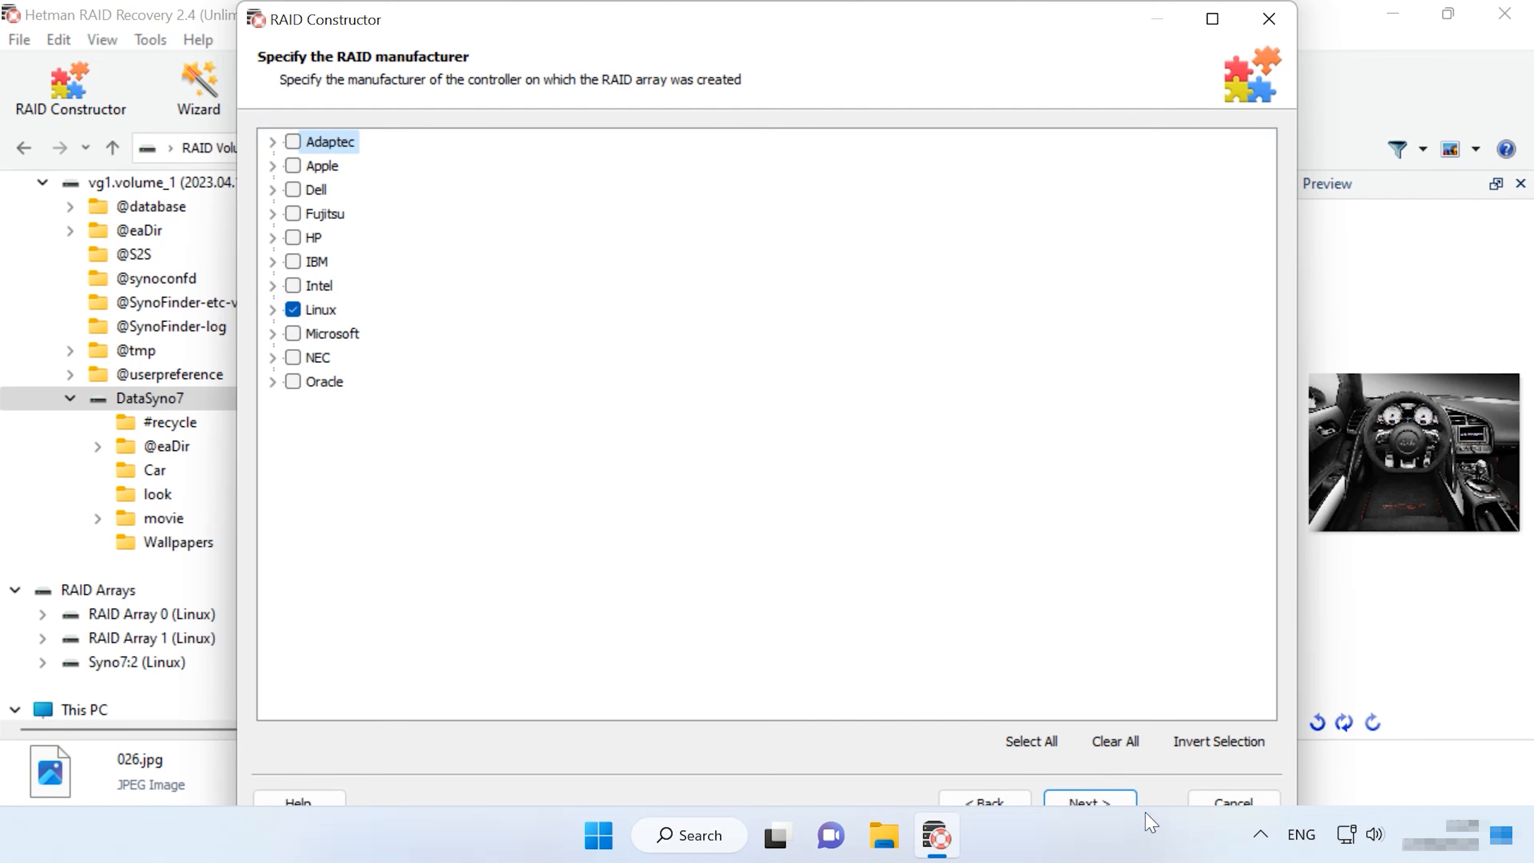
Return to the constructor type selection, choose Manual mode and open its array parameters for review.
{"action": "left_click", "coordinate": [1008, 804]}
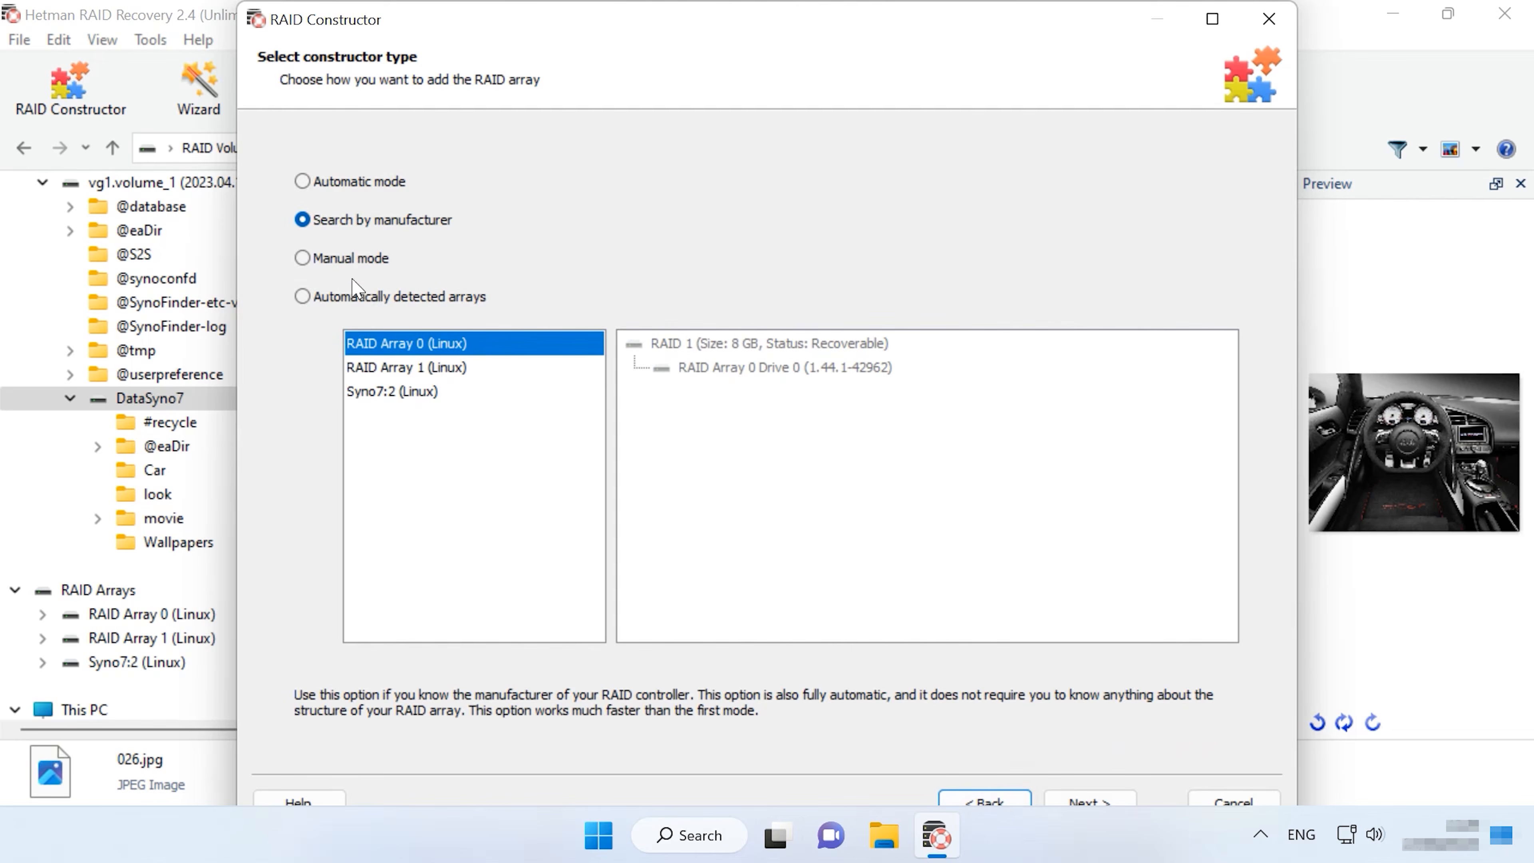
{"action": "left_click", "coordinate": [315, 261]}
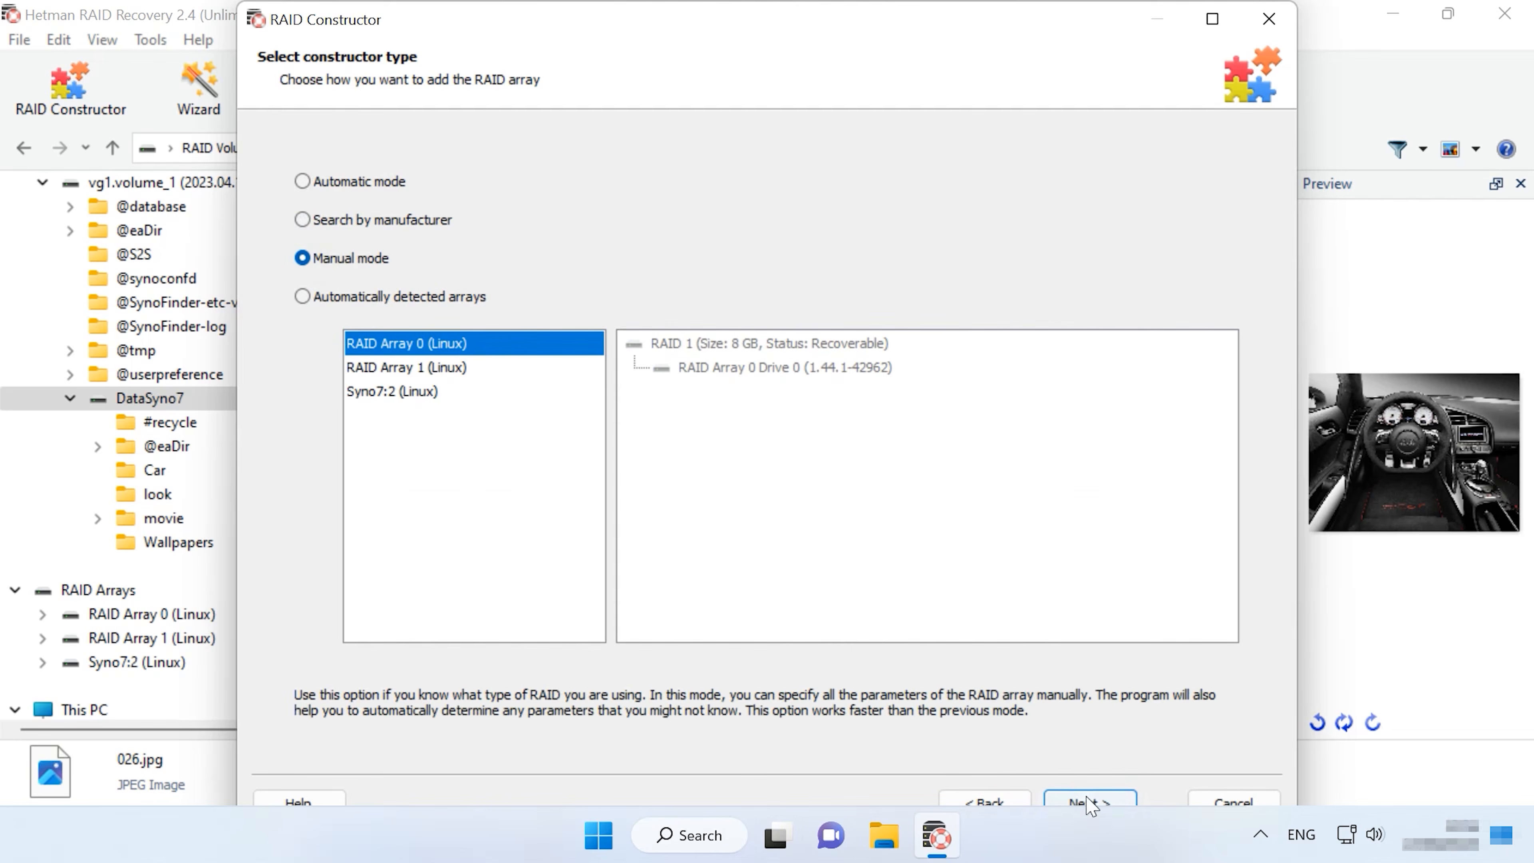
{"action": "left_click", "coordinate": [1089, 801]}
{"action": "left_click", "coordinate": [620, 141]}
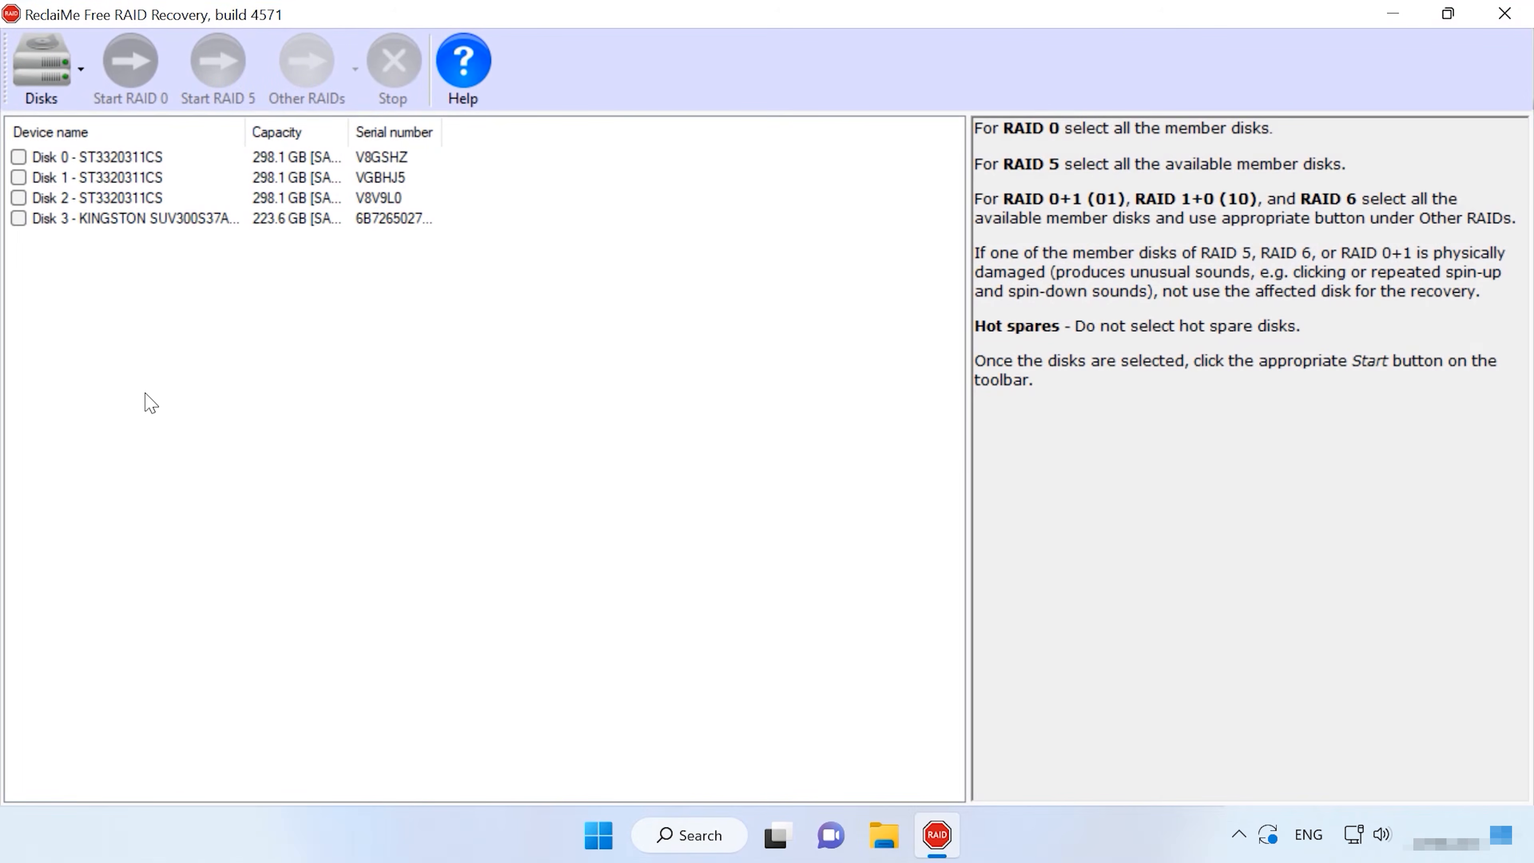
In ReclaiMe Free RAID Recovery, select the three ST3320311CS disks (Disk 0, Disk 1 and Disk 2) and start the RAID 5 recovery.
{"action": "left_click", "coordinate": [18, 157]}
{"action": "left_click", "coordinate": [18, 177]}
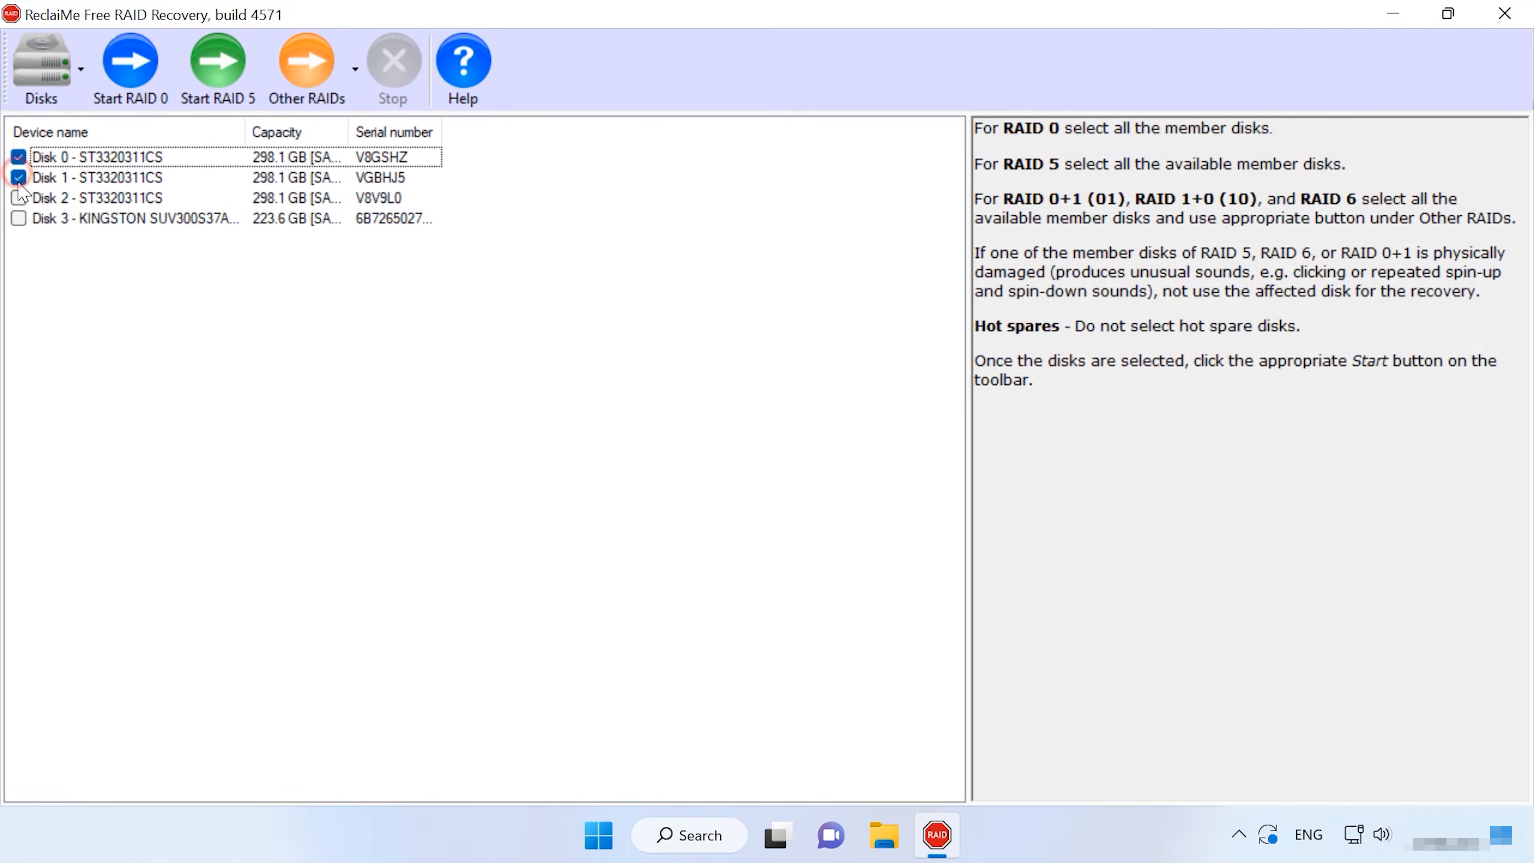
{"action": "left_click", "coordinate": [18, 198]}
{"action": "left_click", "coordinate": [225, 115]}
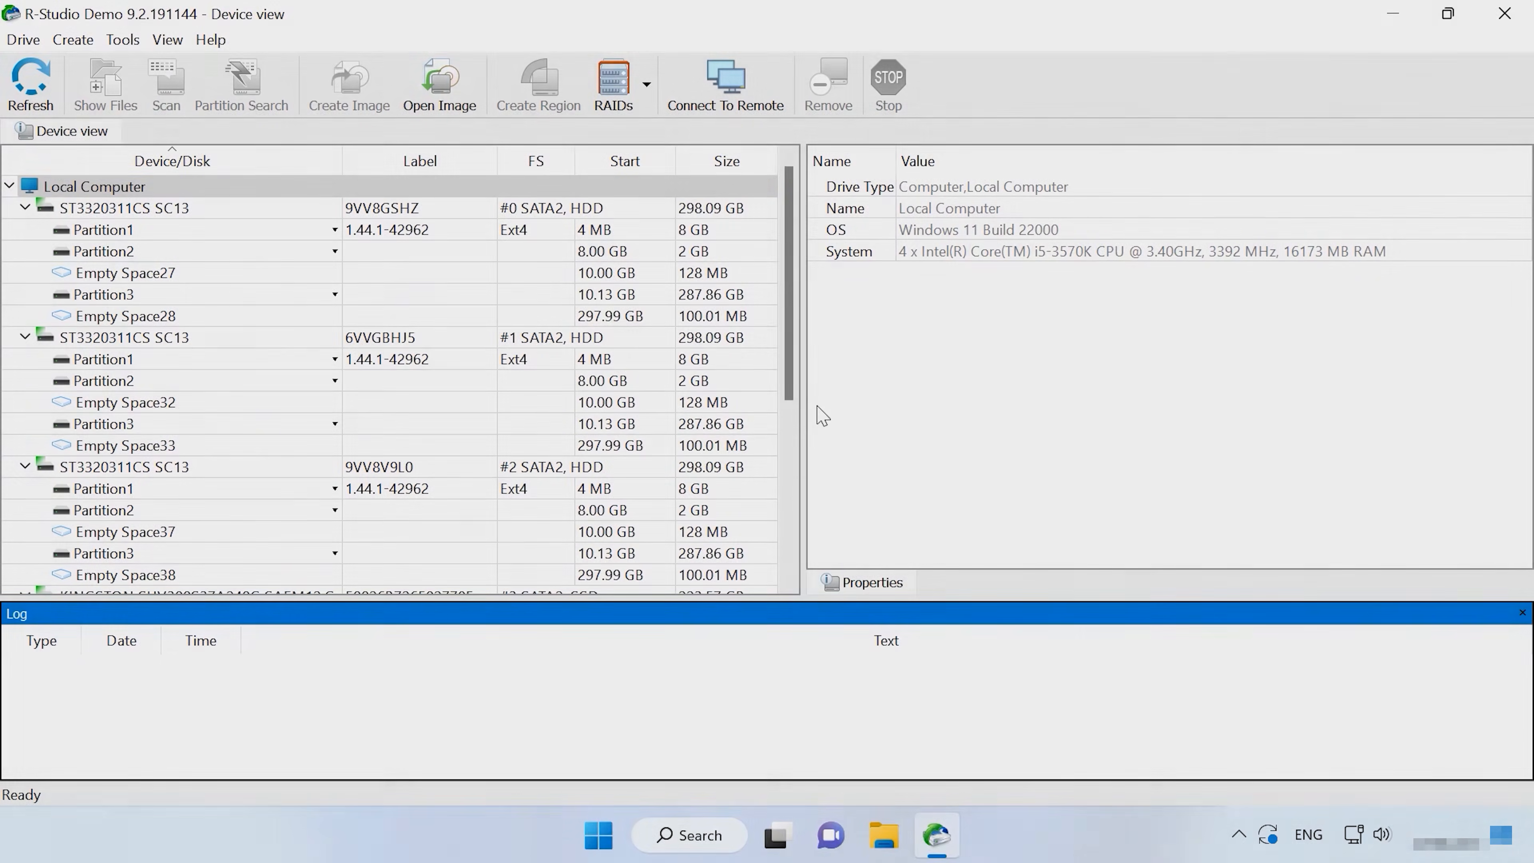
In R-Studio, find the virtual RAID virt-mdadm-Syno7:2 among the devices and open it to list its files.
{"action": "scroll", "coordinate": [770, 491], "scroll_direction": "down", "scroll_amount": 3}
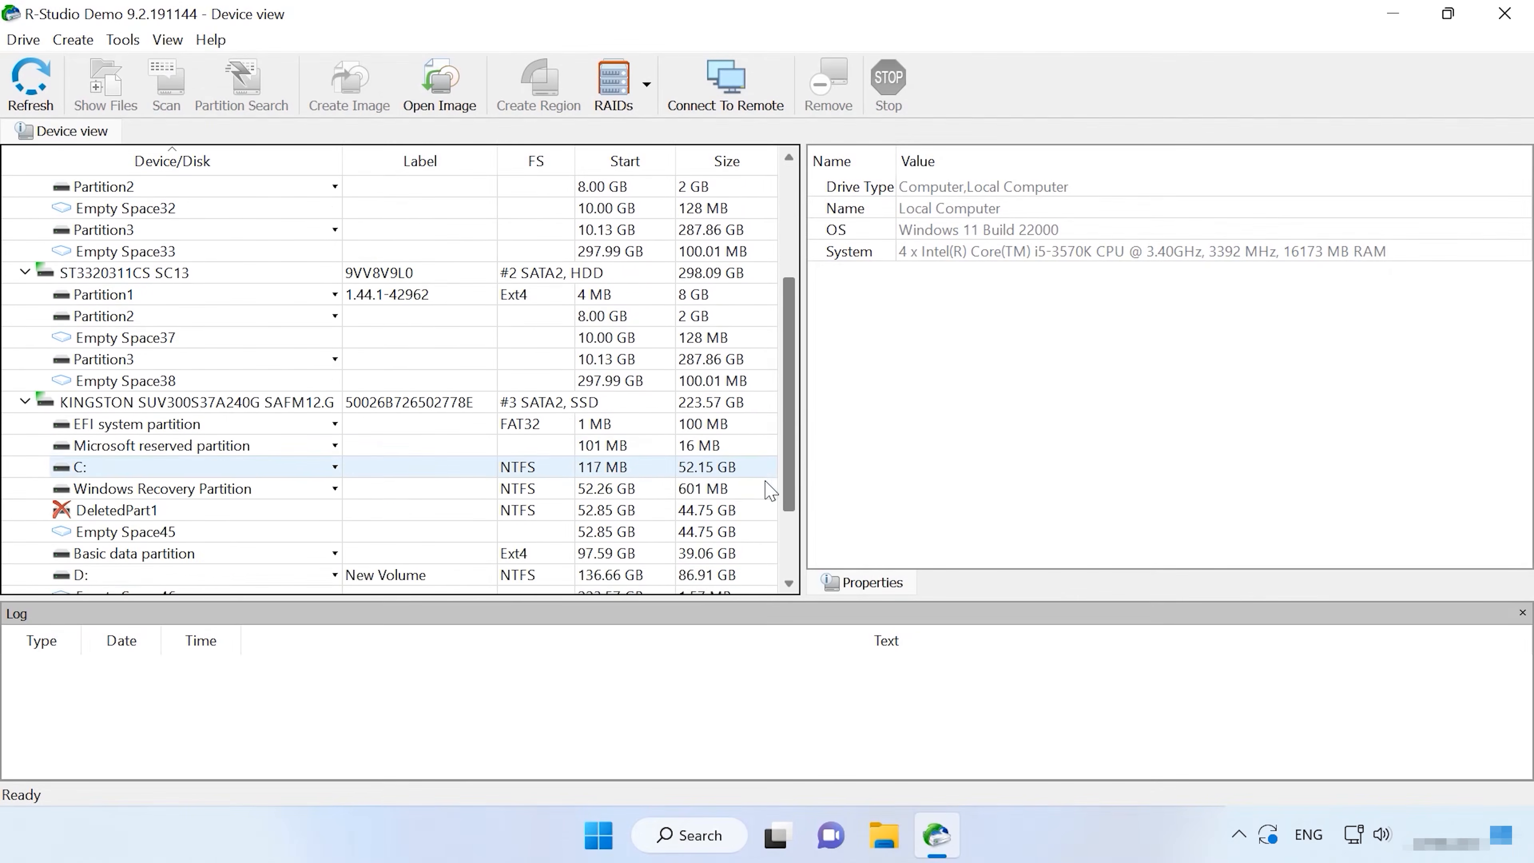
{"action": "scroll", "coordinate": [771, 490], "scroll_direction": "down", "scroll_amount": 2}
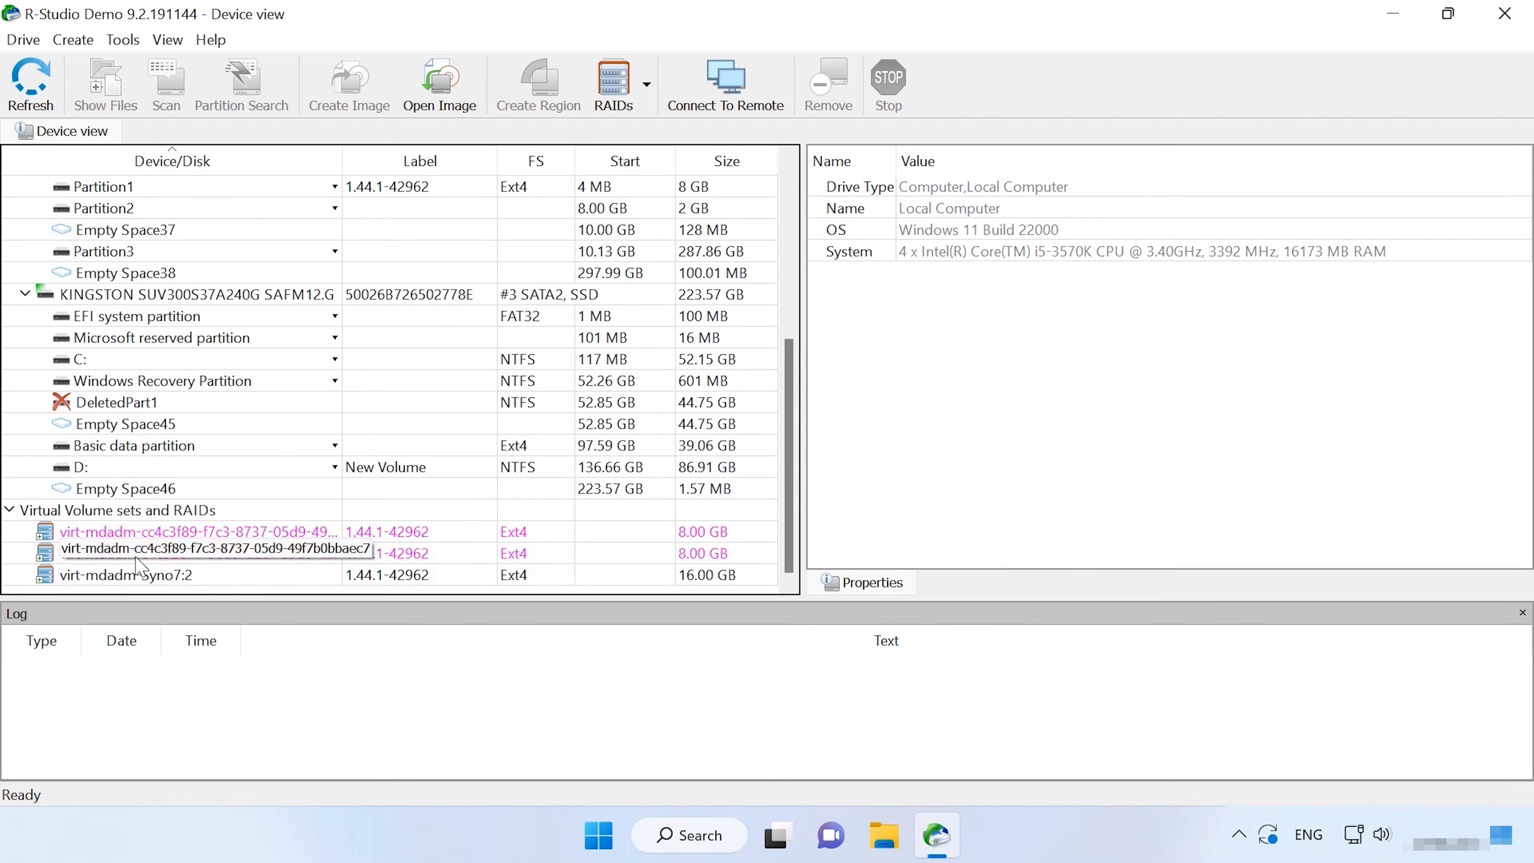
{"action": "double_click", "coordinate": [135, 577]}
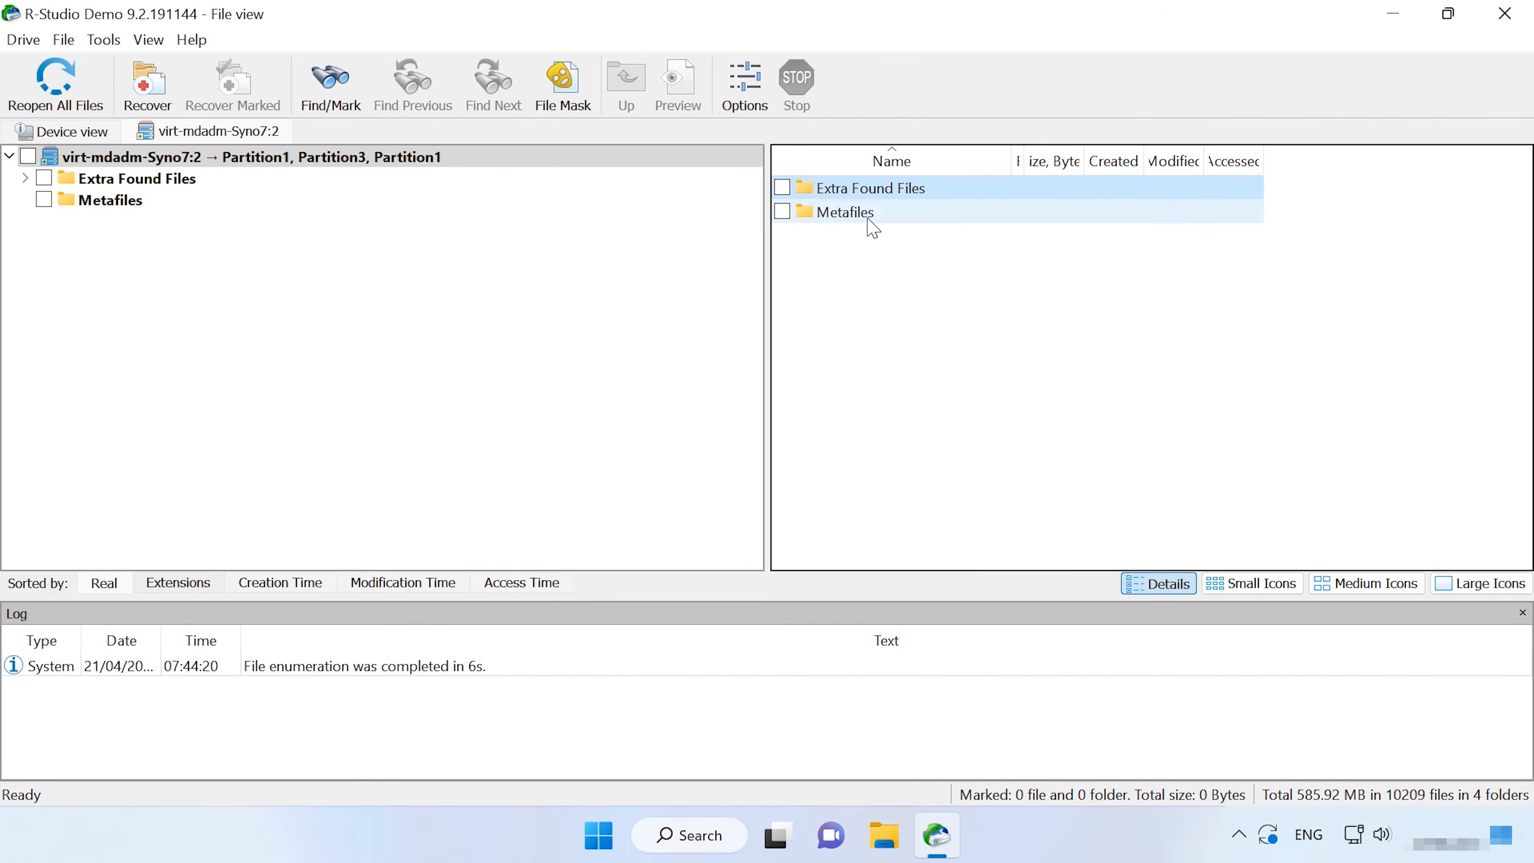
Examine the contents of the Extra Found Files and Metafiles folders, including the $$$Folder00000 subfolder.
{"action": "left_click", "coordinate": [93, 181]}
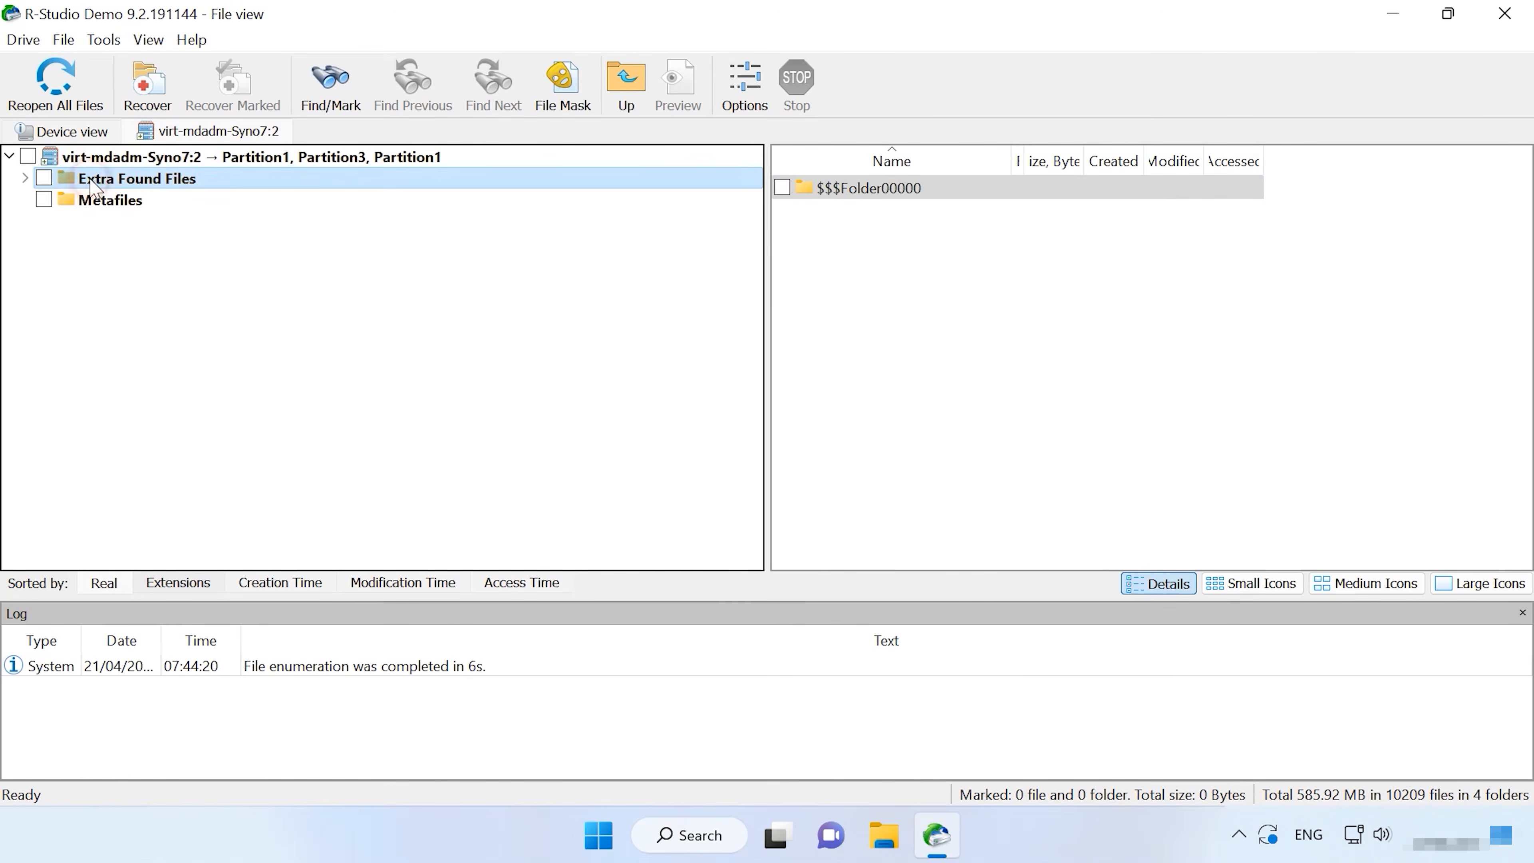
{"action": "left_click", "coordinate": [116, 201]}
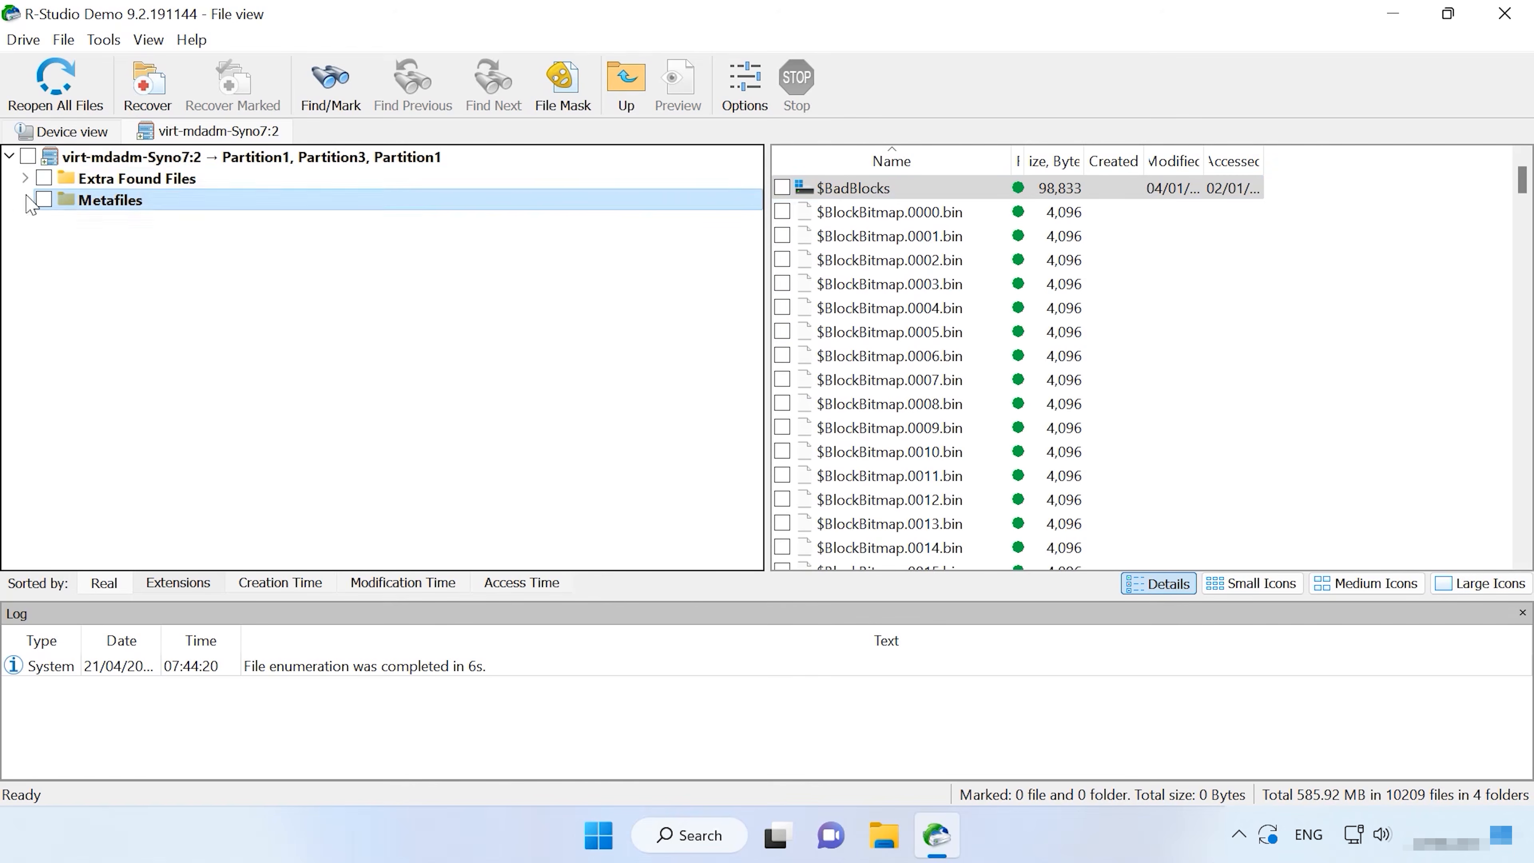
{"action": "left_click", "coordinate": [137, 179]}
{"action": "left_click", "coordinate": [810, 195]}
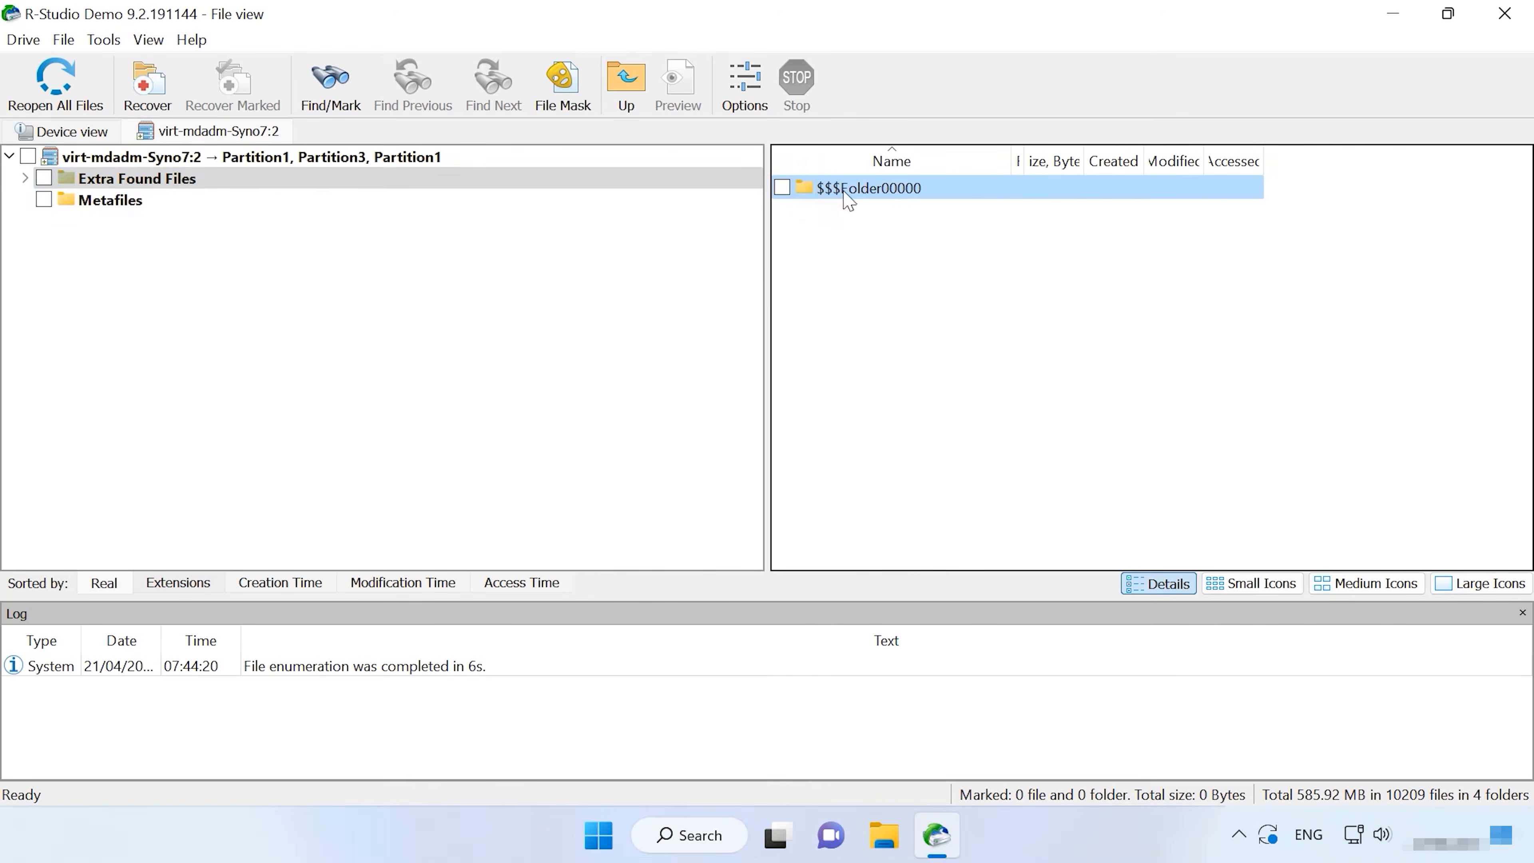
{"action": "left_click", "coordinate": [25, 178]}
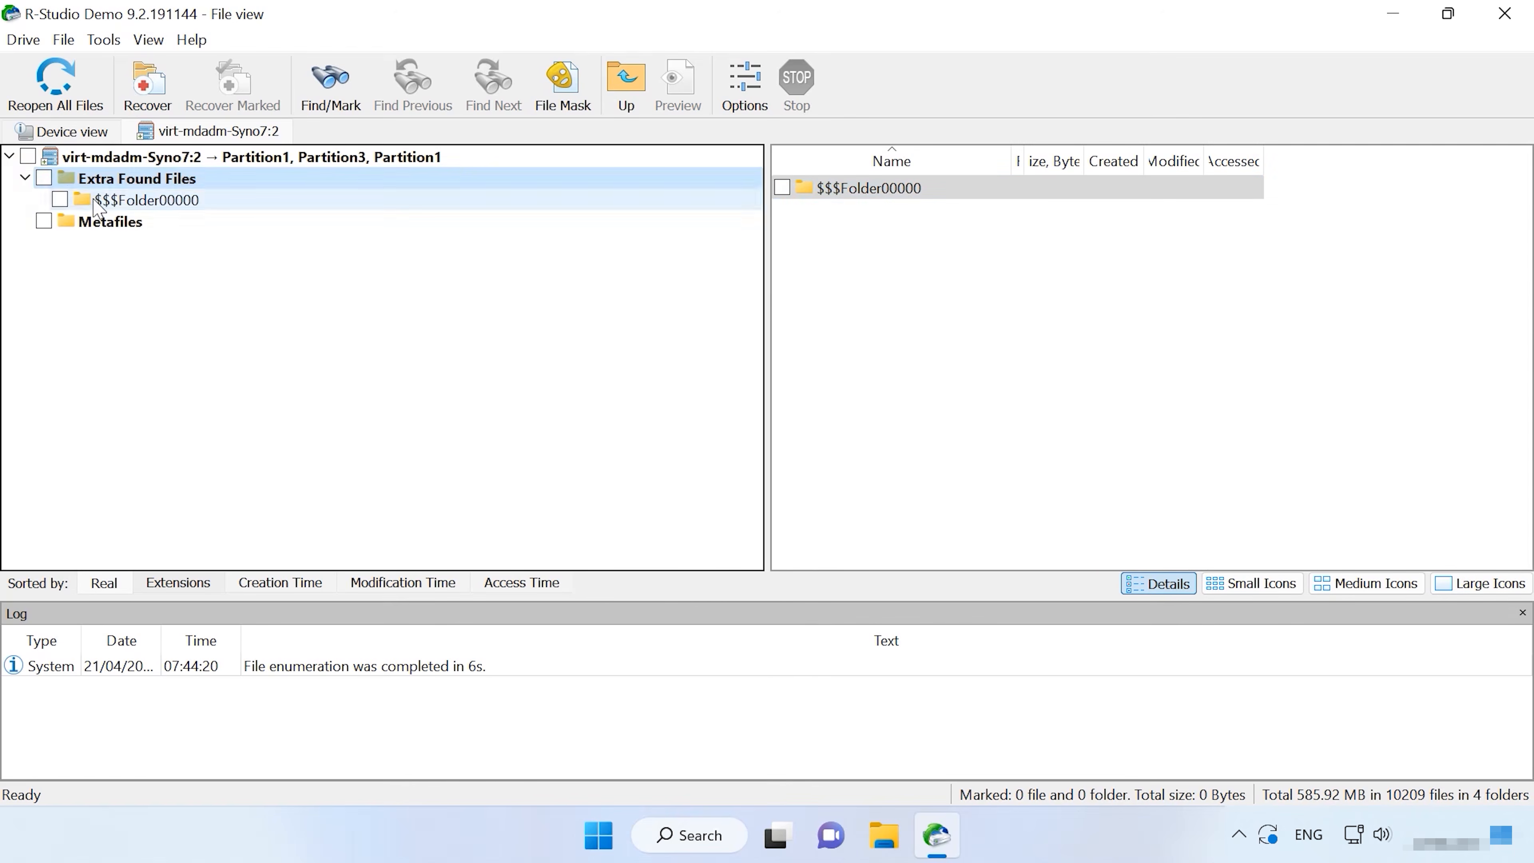
{"action": "left_click", "coordinate": [95, 200]}
{"action": "left_click", "coordinate": [924, 236]}
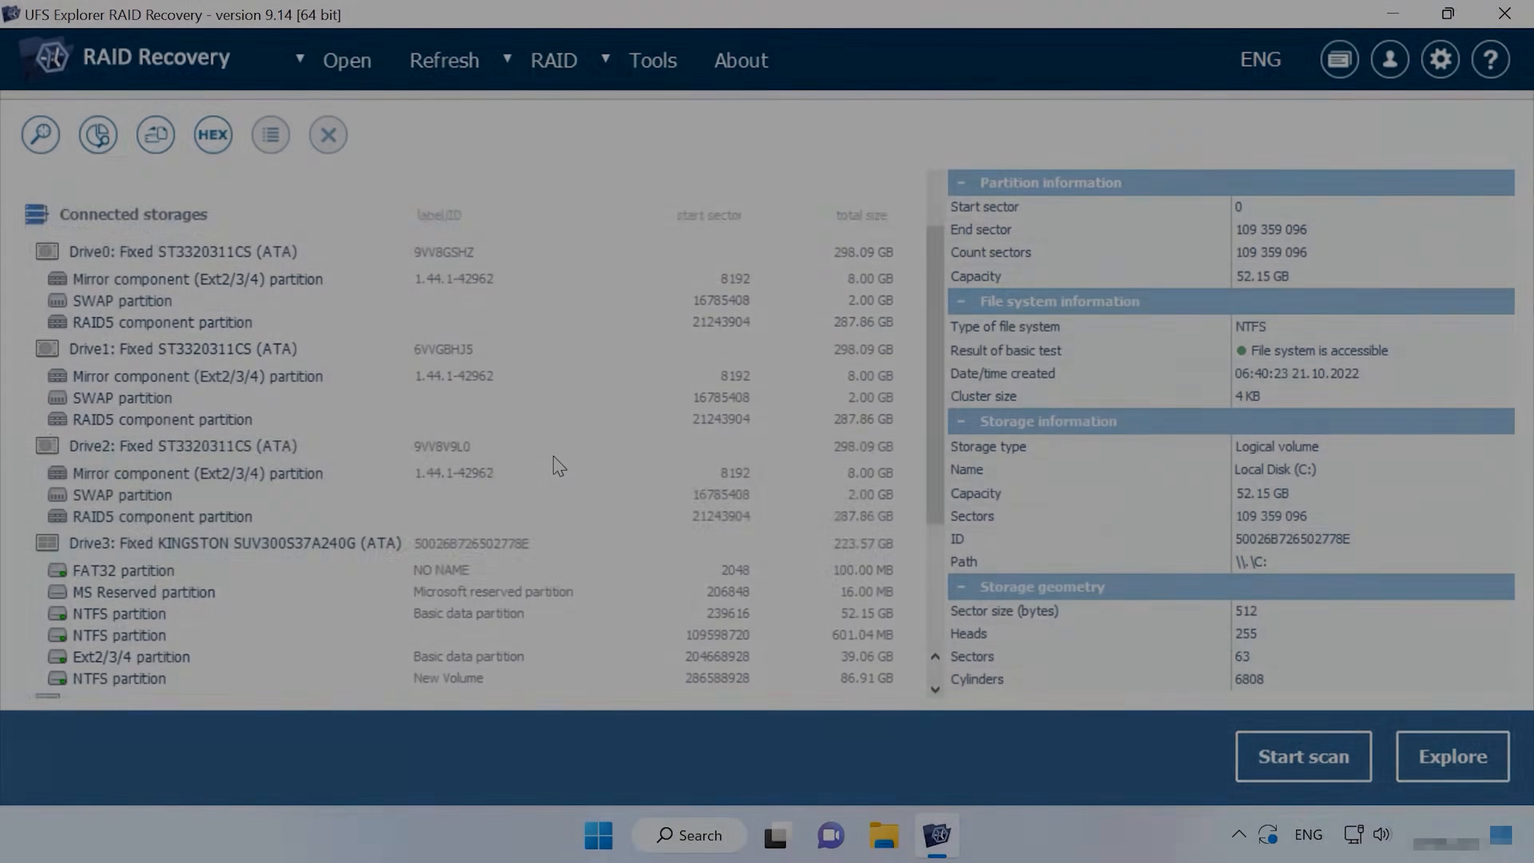
In UFS Explorer RAID Recovery, review the storage image options for the vg1-volume_1 (Btrfs) partition and close without imaging.
{"action": "scroll", "coordinate": [558, 465], "scroll_direction": "down", "scroll_amount": 4}
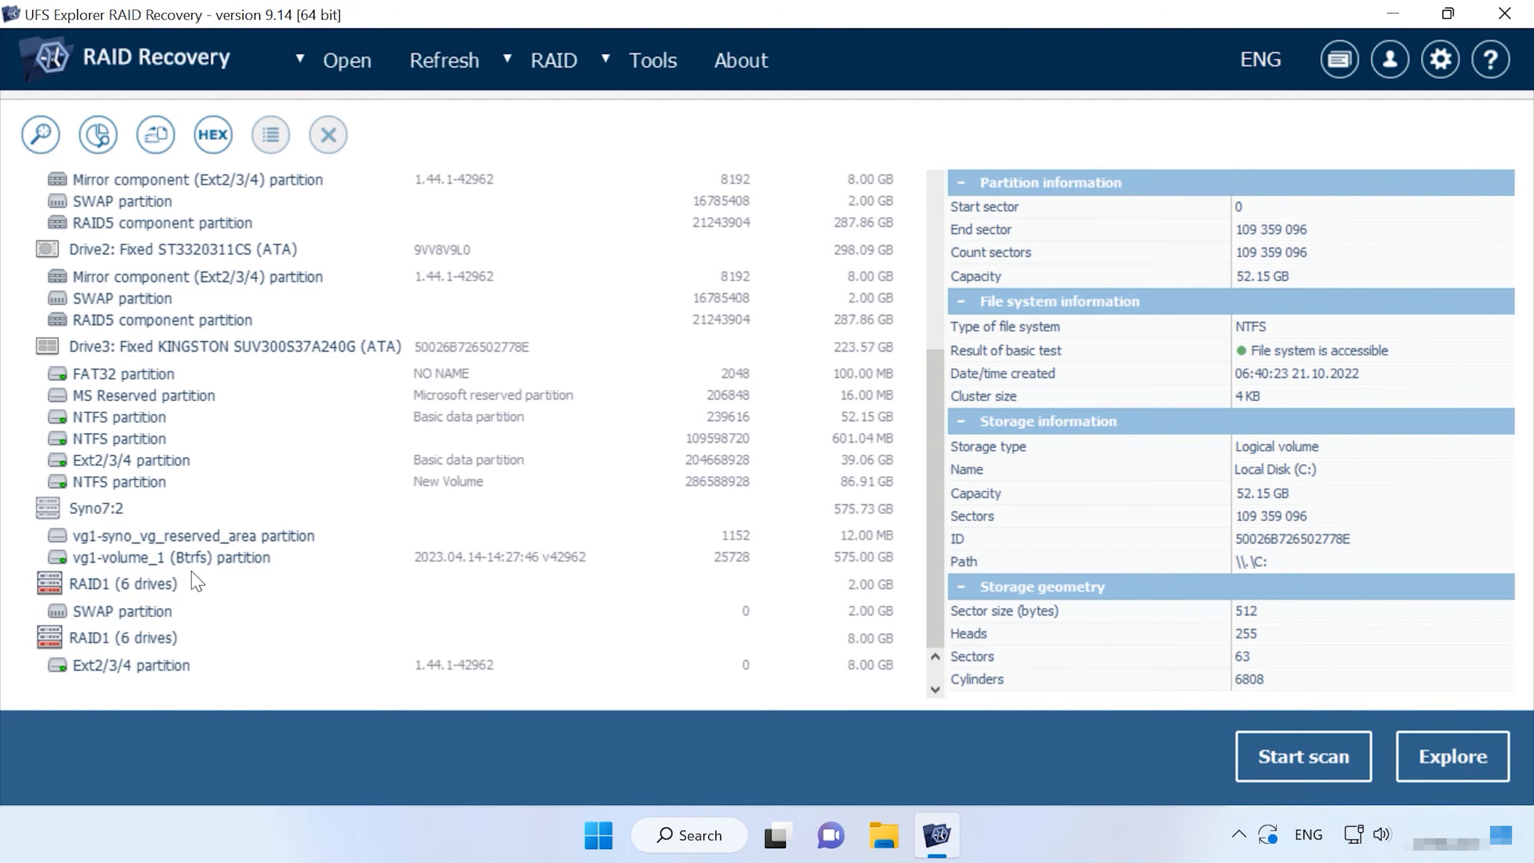
{"action": "left_click", "coordinate": [170, 558]}
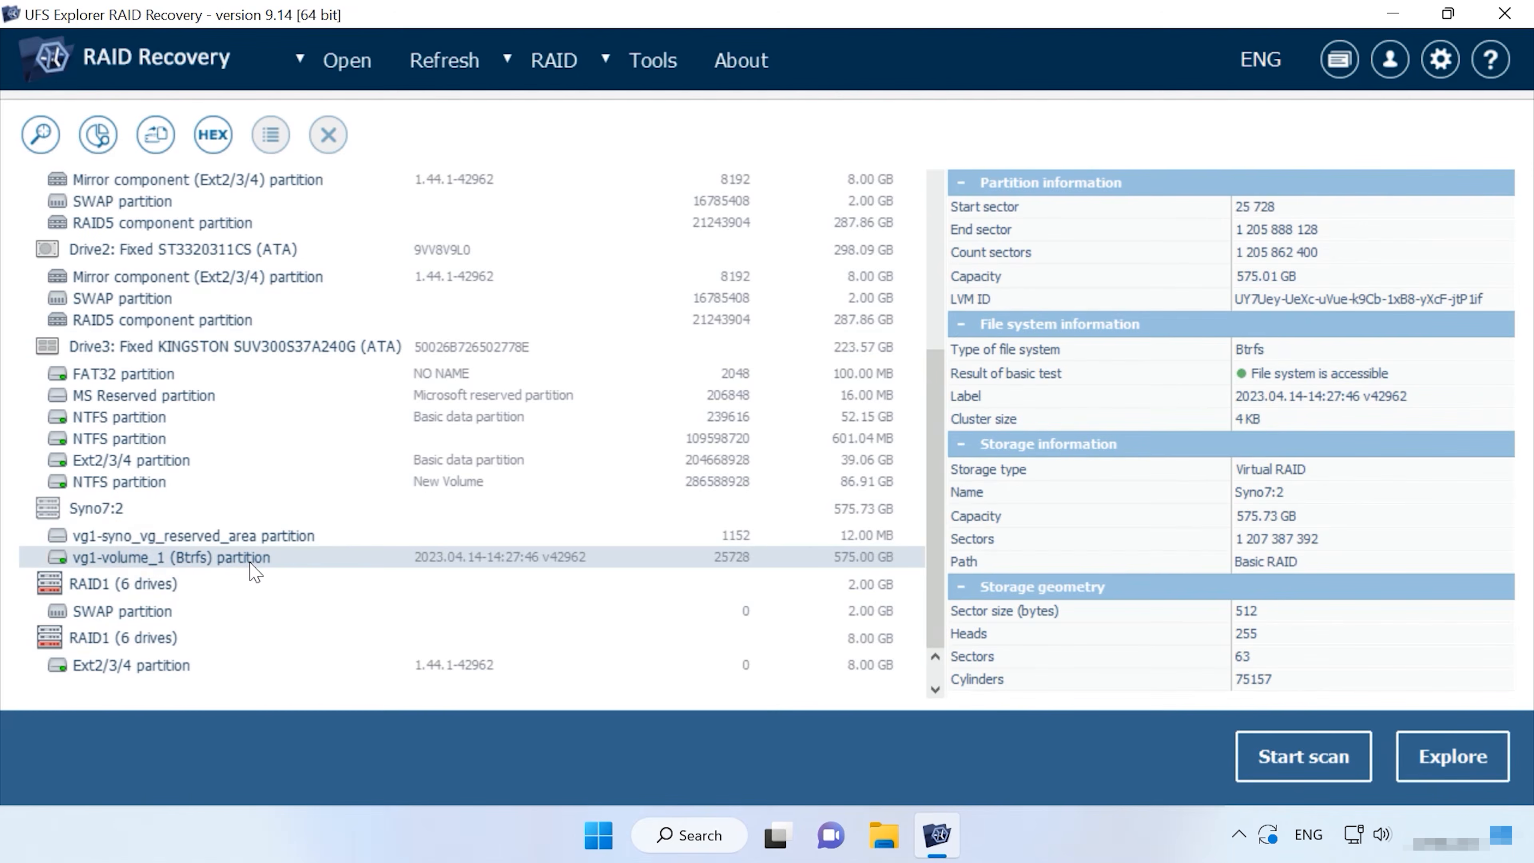
{"action": "right_click", "coordinate": [204, 565]}
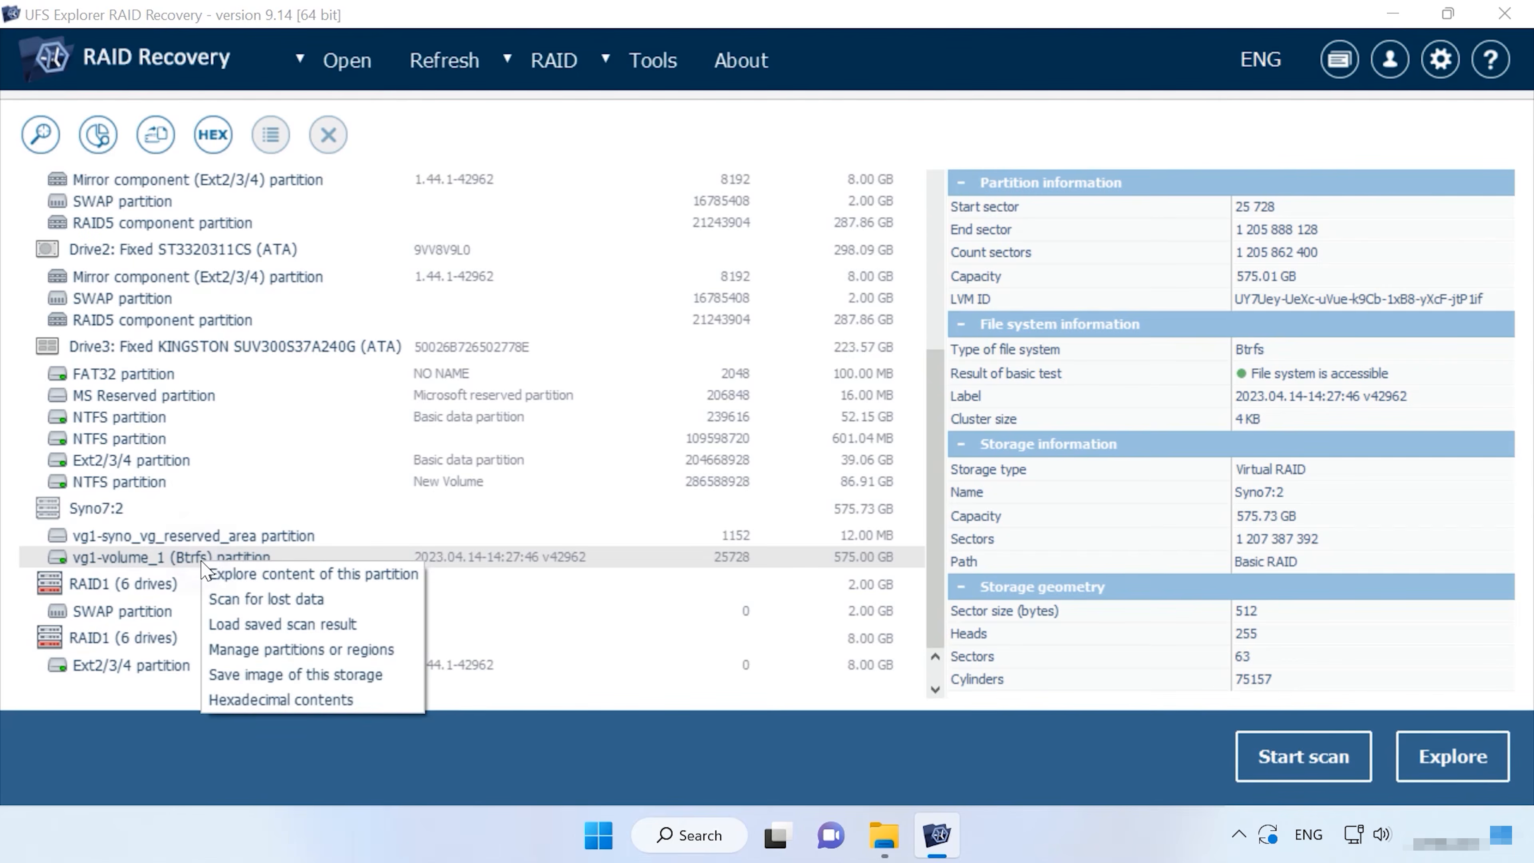
{"action": "left_click", "coordinate": [326, 675]}
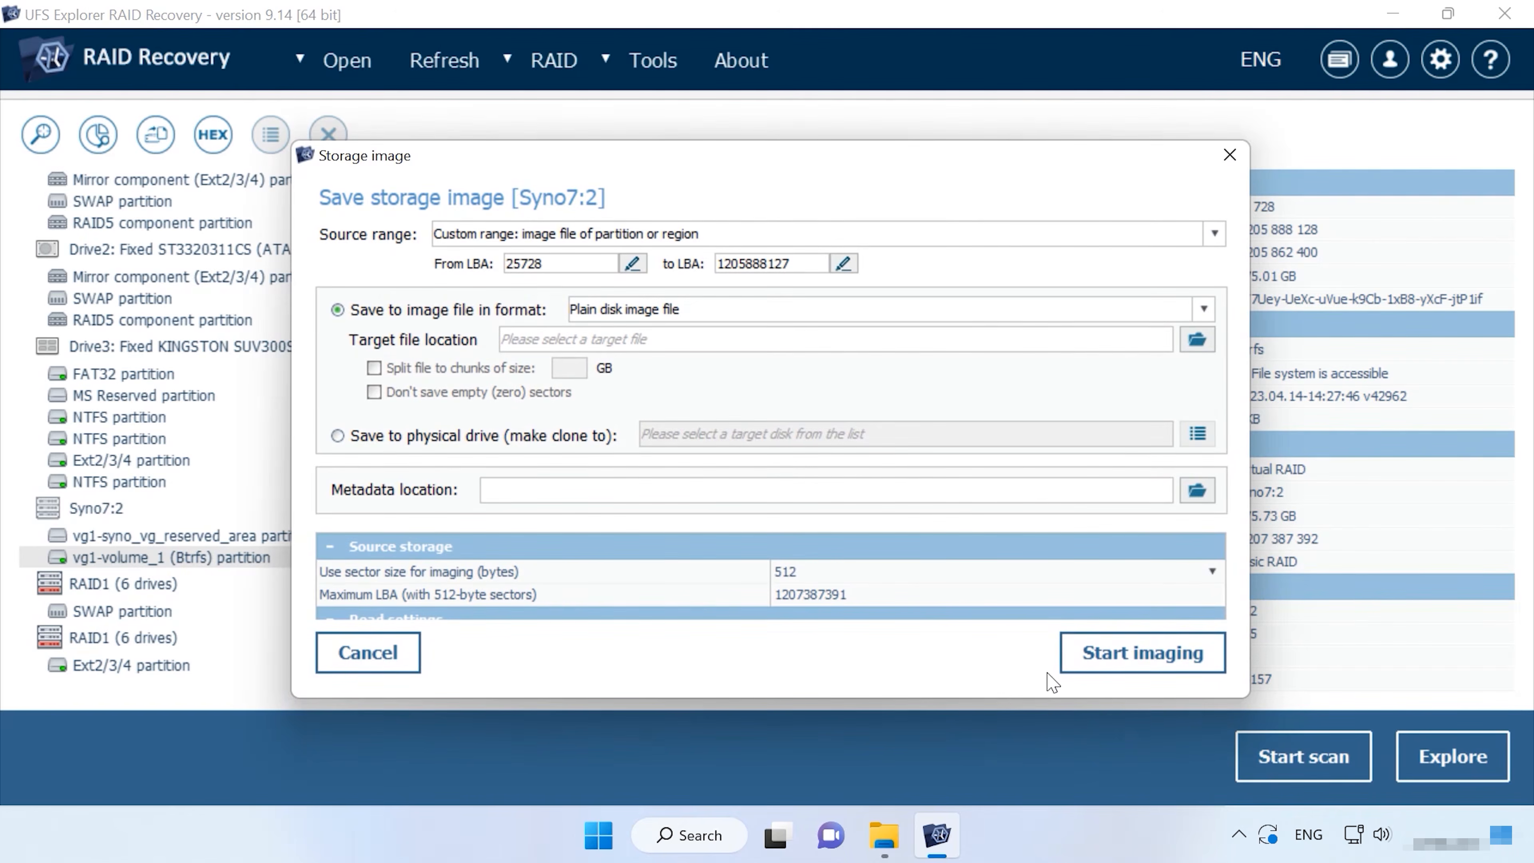
{"action": "left_click", "coordinate": [1227, 156]}
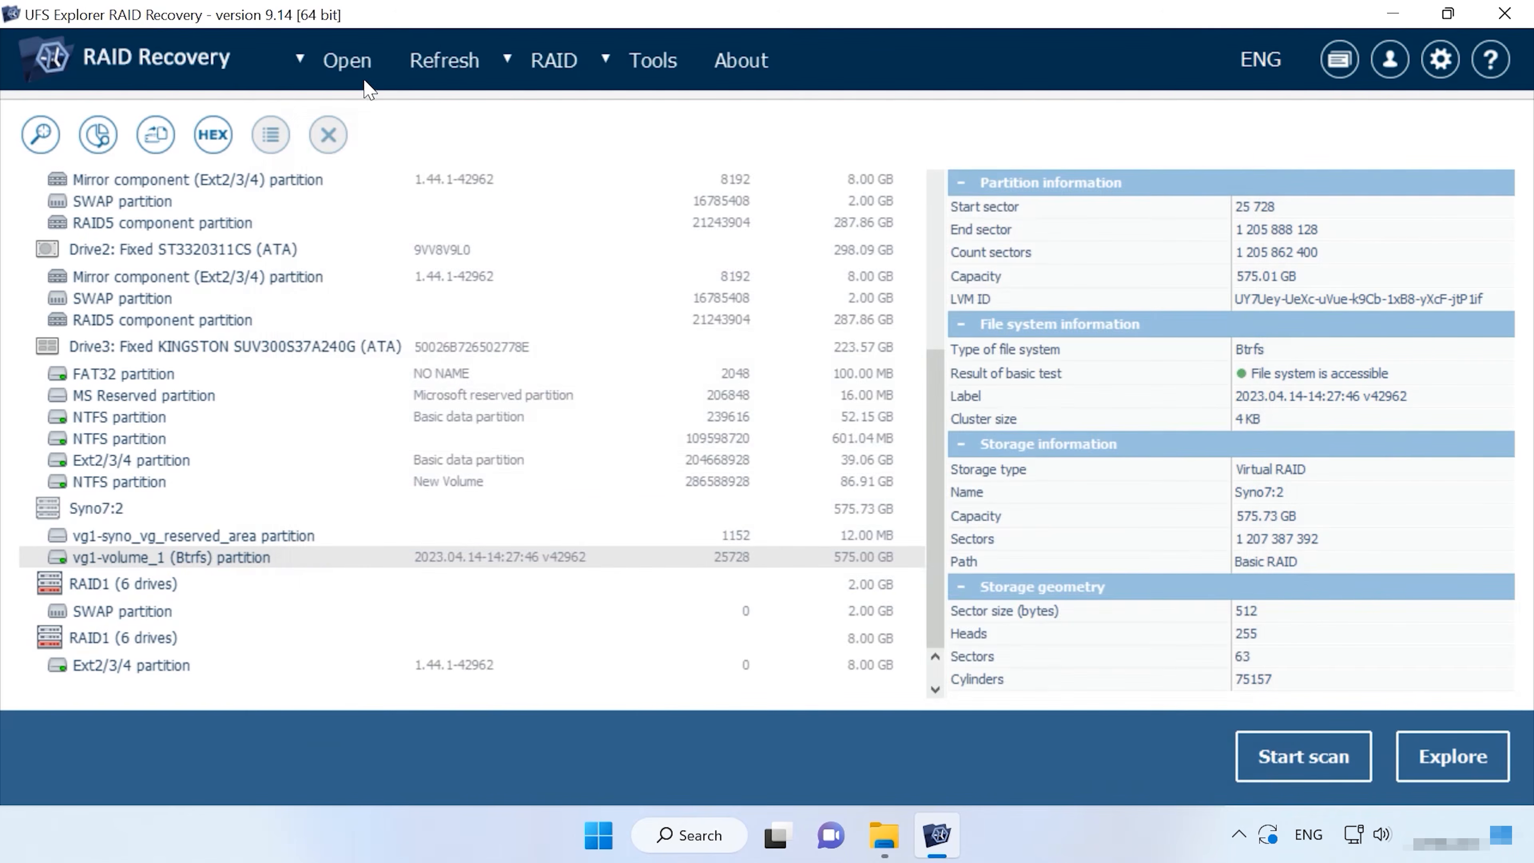
Review the file chooser for opening an image file or virtual disk, and close it without choosing a file.
{"action": "left_click", "coordinate": [352, 72]}
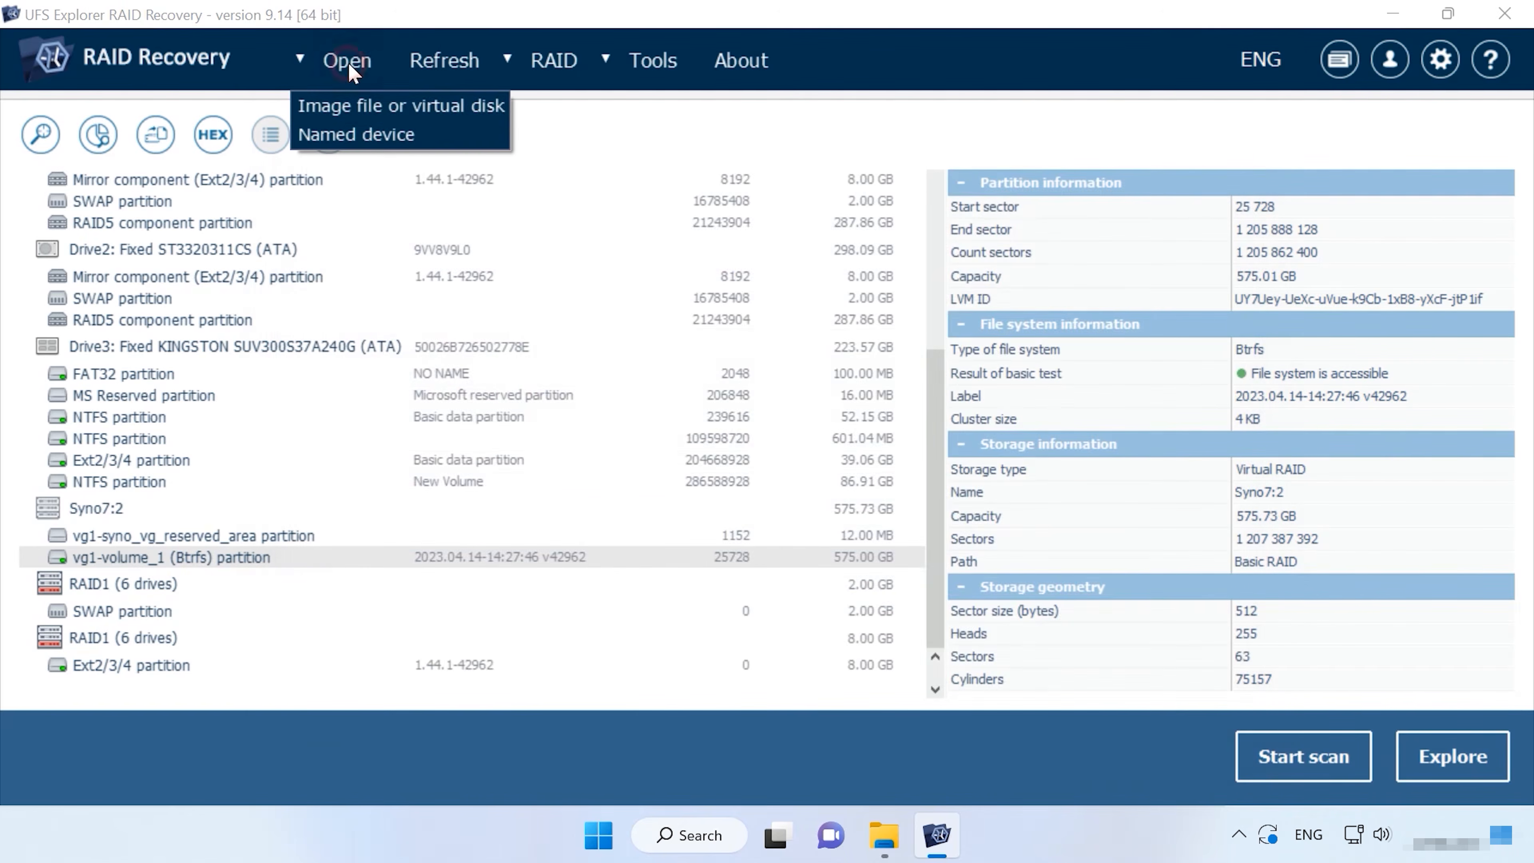
{"action": "left_click", "coordinate": [442, 110]}
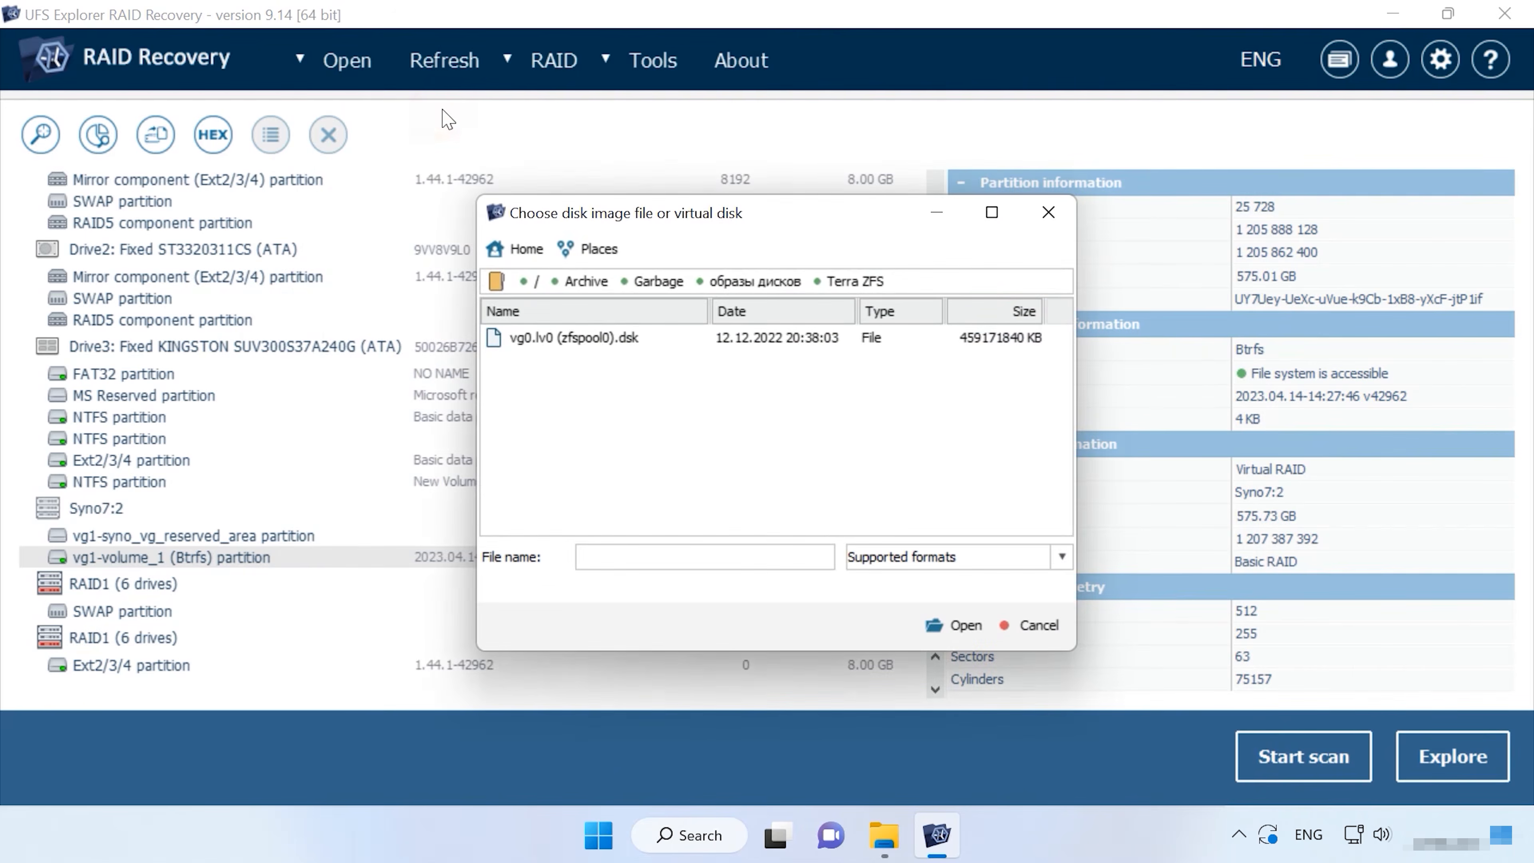
{"action": "left_click", "coordinate": [1049, 214]}
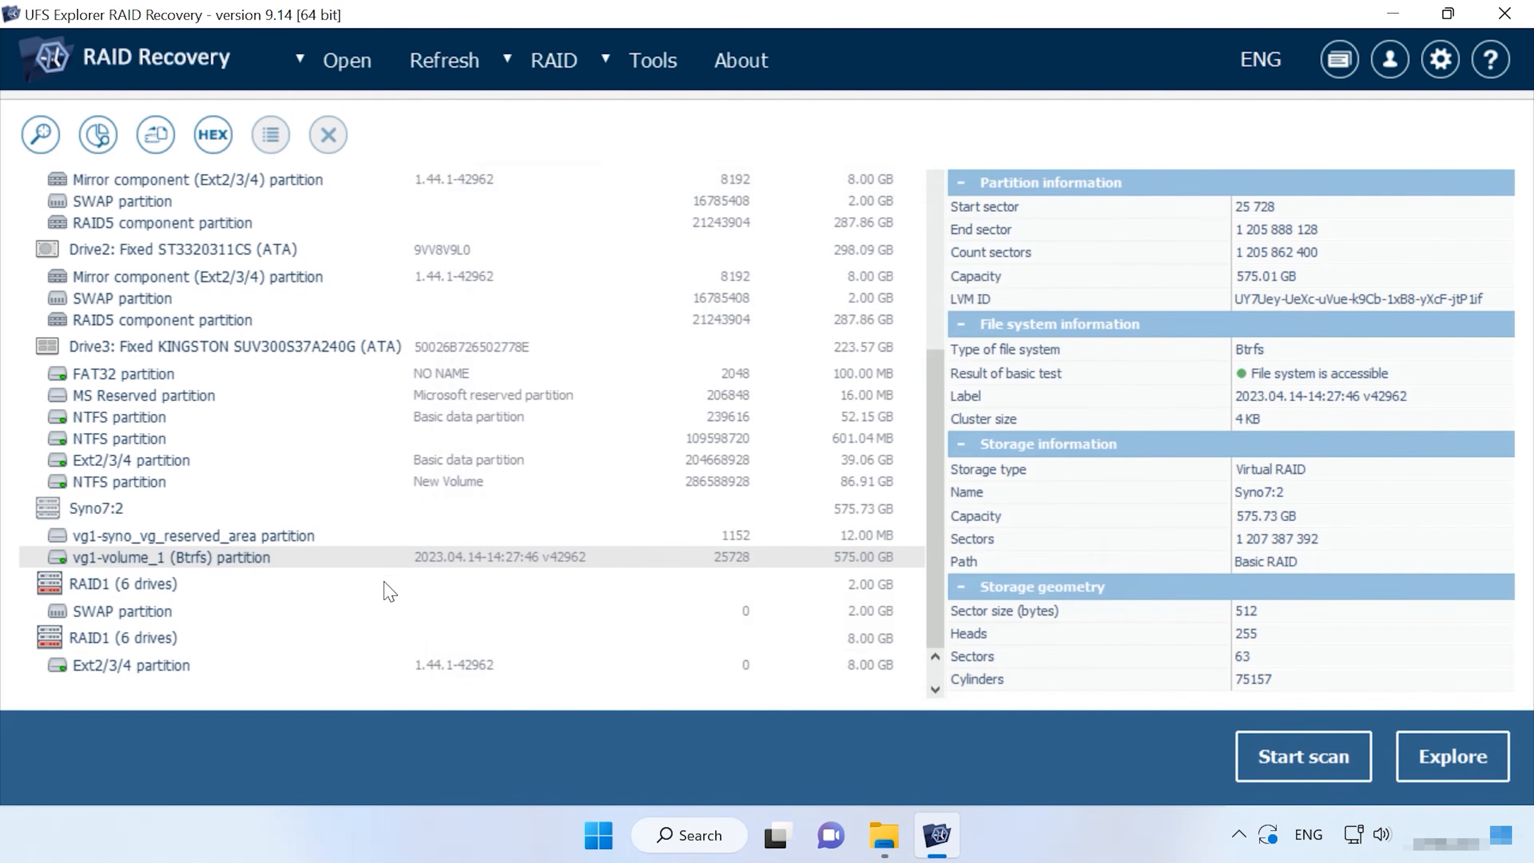
Explore the content of the vg1-volume_1 (Btrfs) partition on Syno7:2 and list the files in its DataSyno7 folder.
{"action": "left_click", "coordinate": [57, 514]}
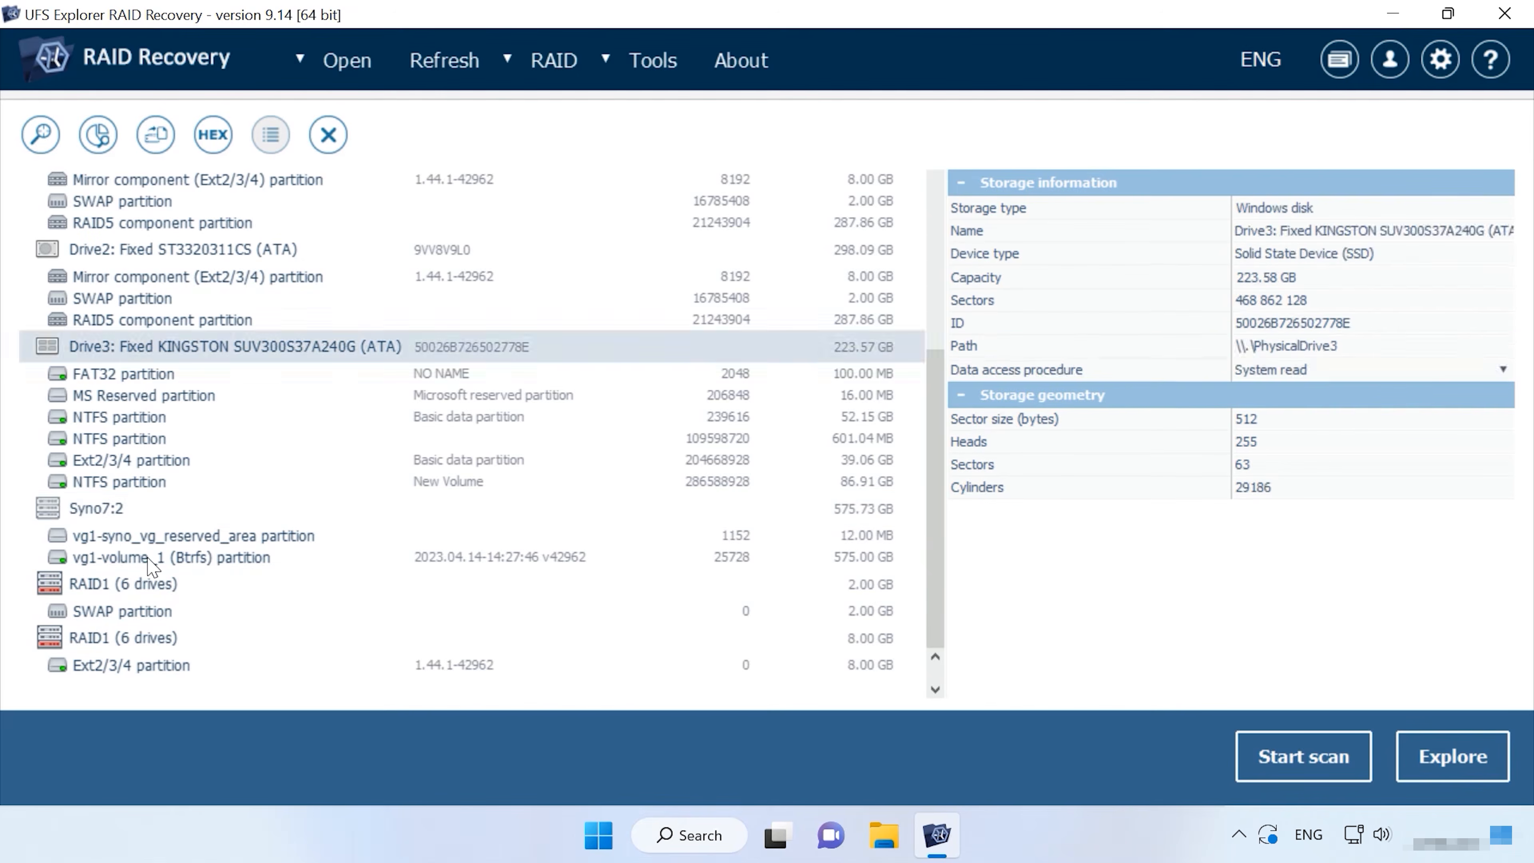
{"action": "left_click", "coordinate": [151, 559]}
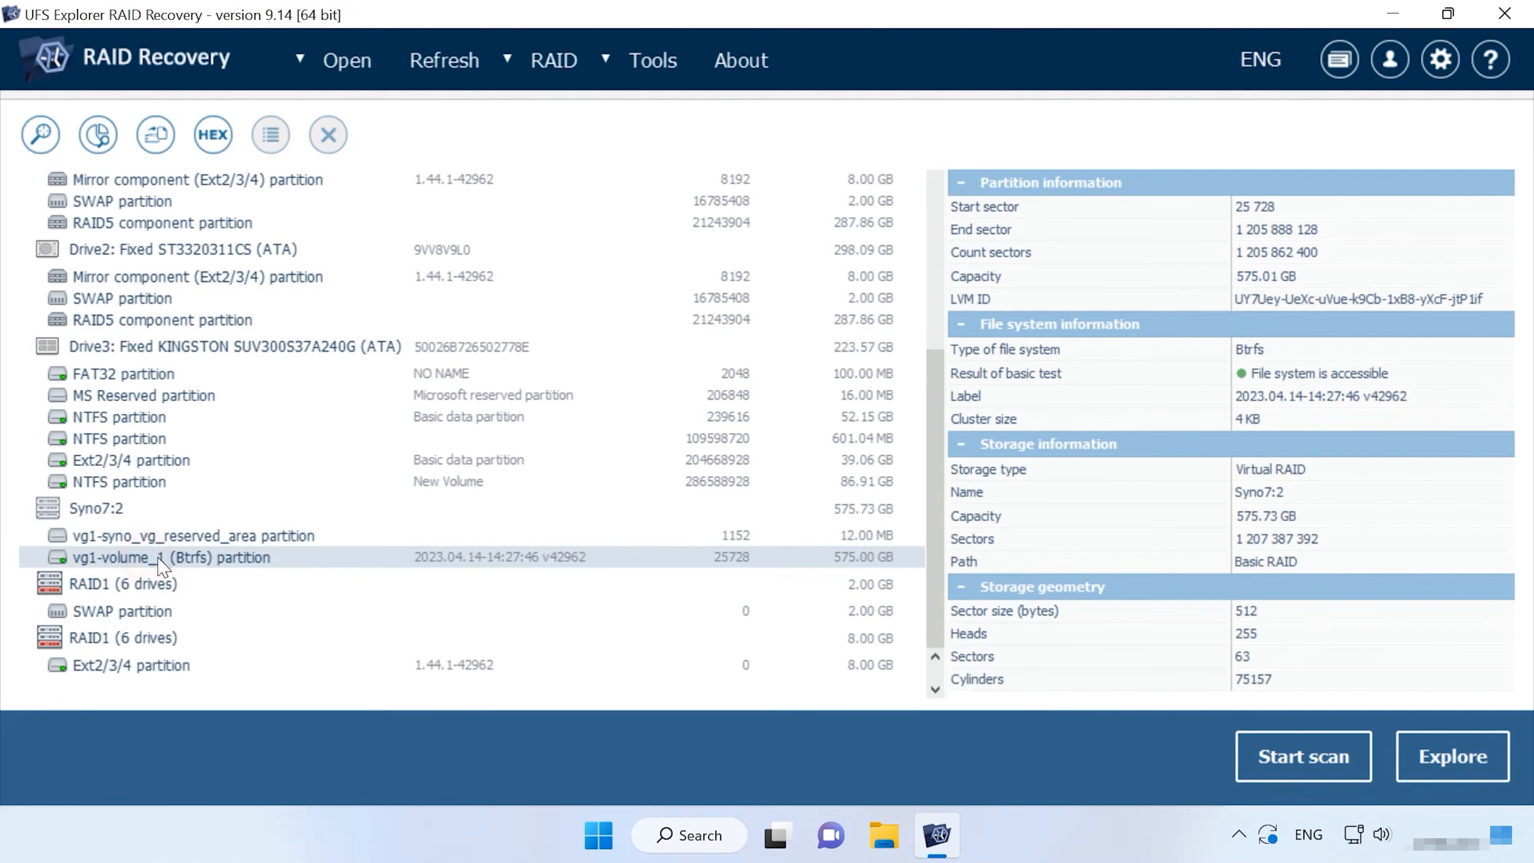
{"action": "right_click", "coordinate": [163, 568]}
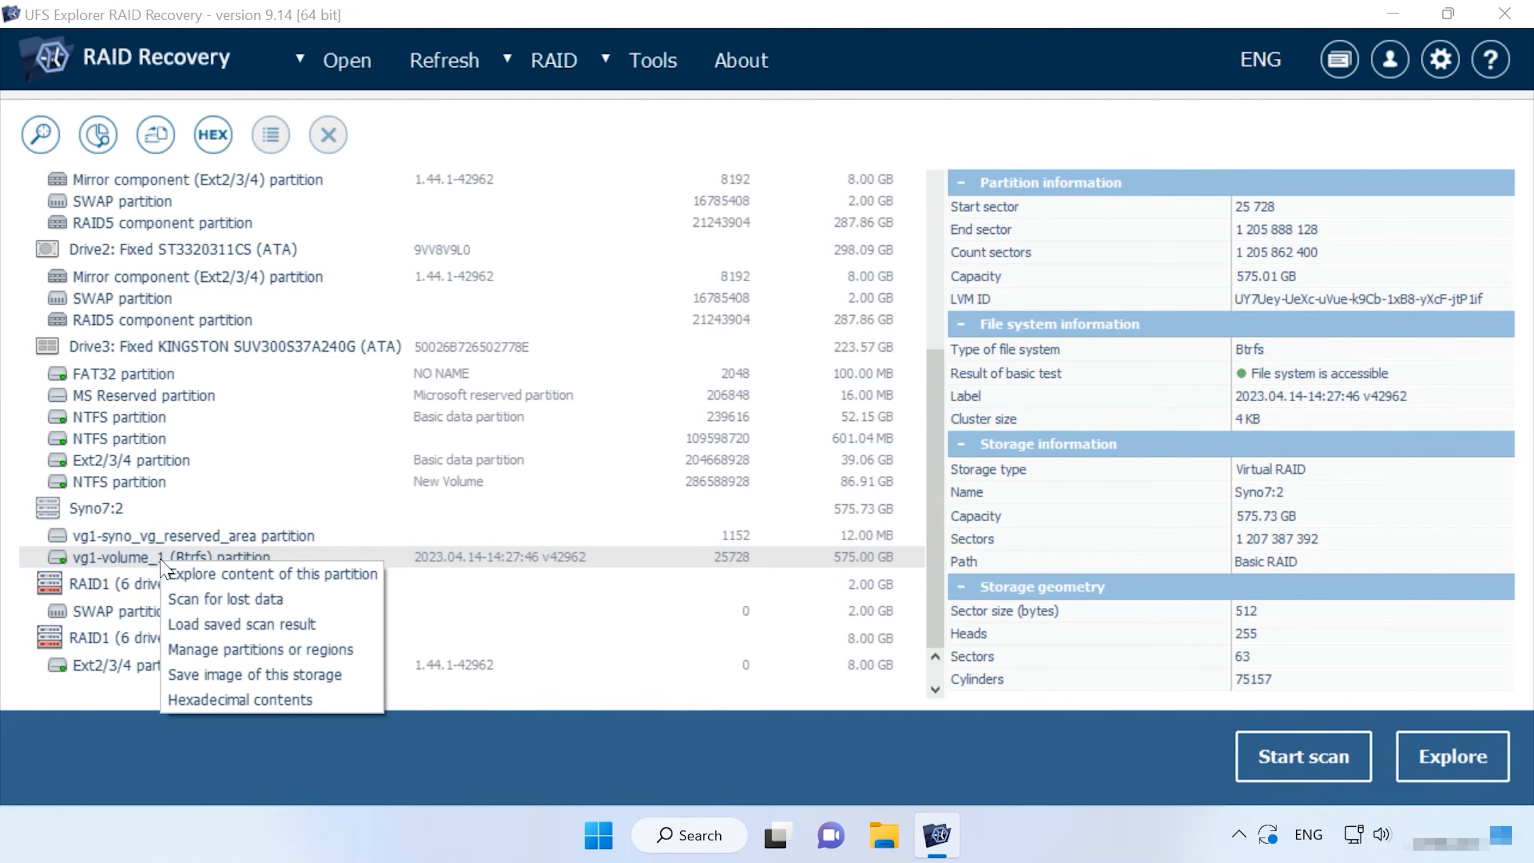
{"action": "left_click", "coordinate": [300, 575]}
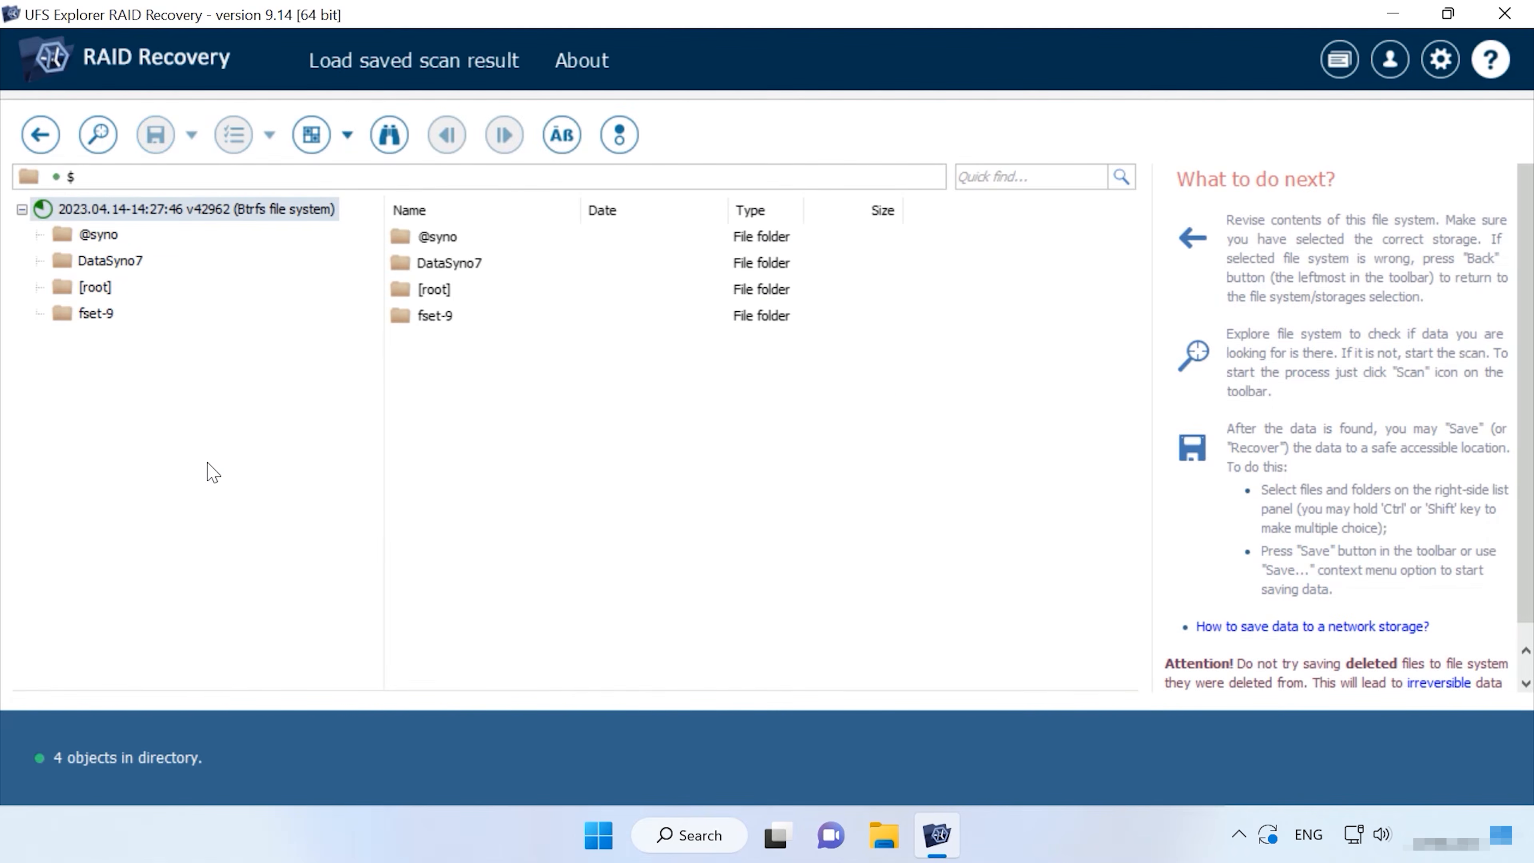
{"action": "left_click", "coordinate": [112, 265]}
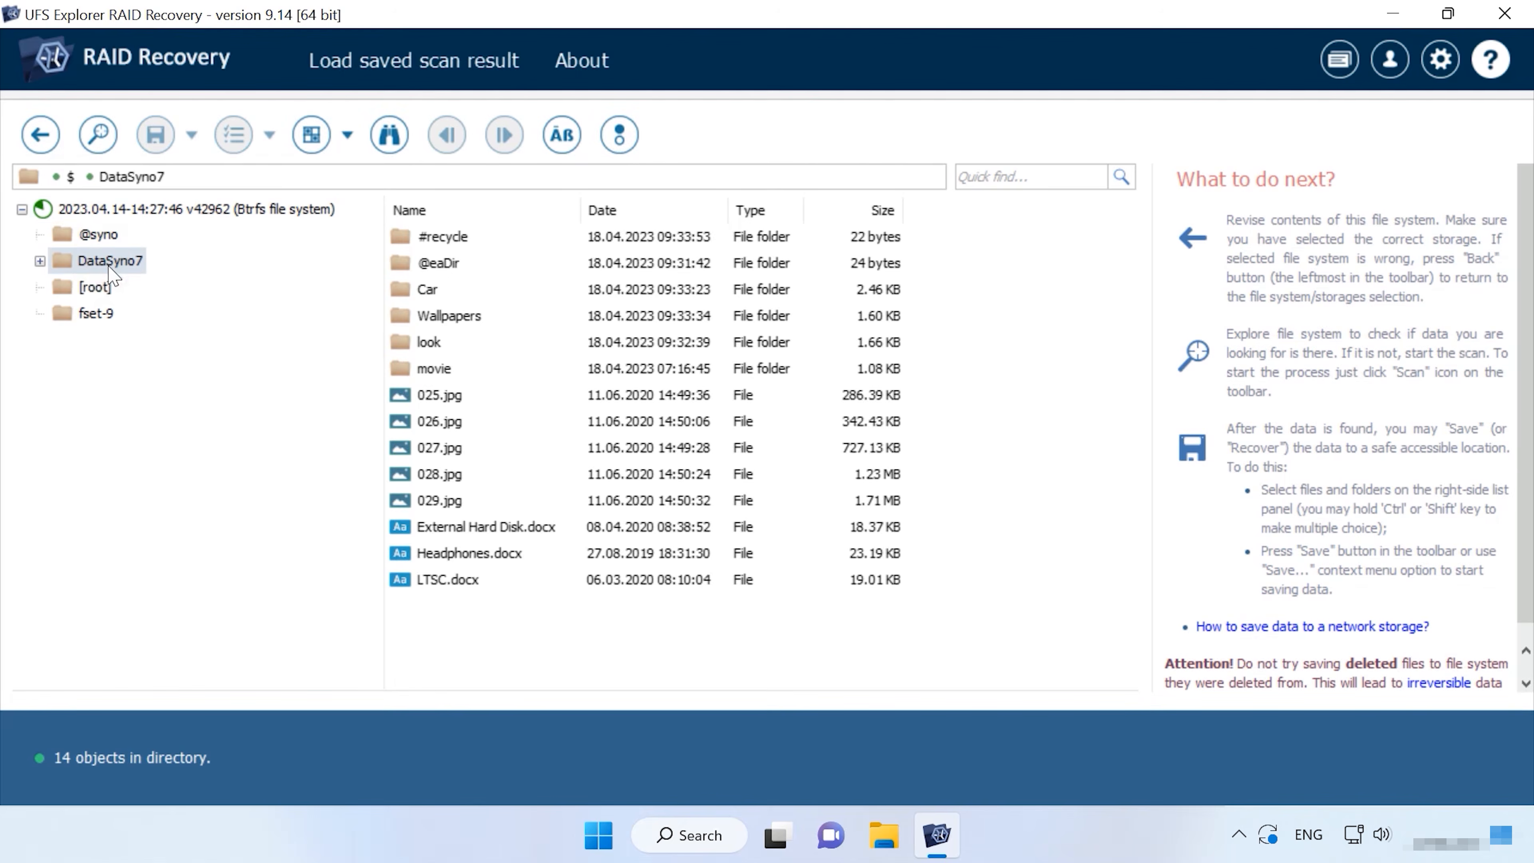
Check several JPG files in DataSyno7, and preview Baton Twirling - 31236.mp4 in the movie subfolder.
{"action": "left_click", "coordinate": [432, 400]}
{"action": "left_click", "coordinate": [433, 427]}
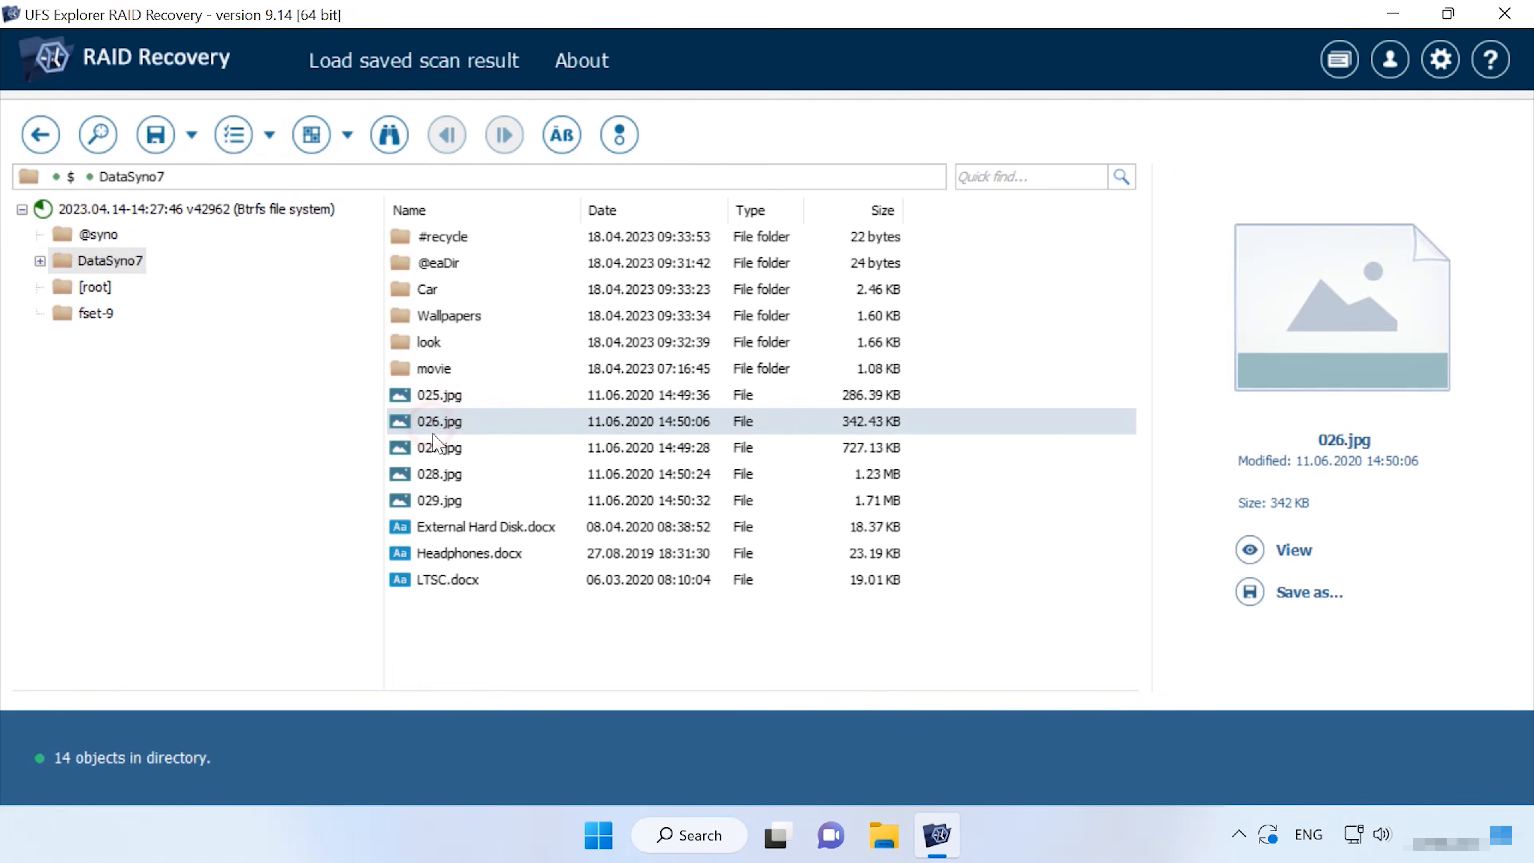
{"action": "left_click", "coordinate": [444, 450]}
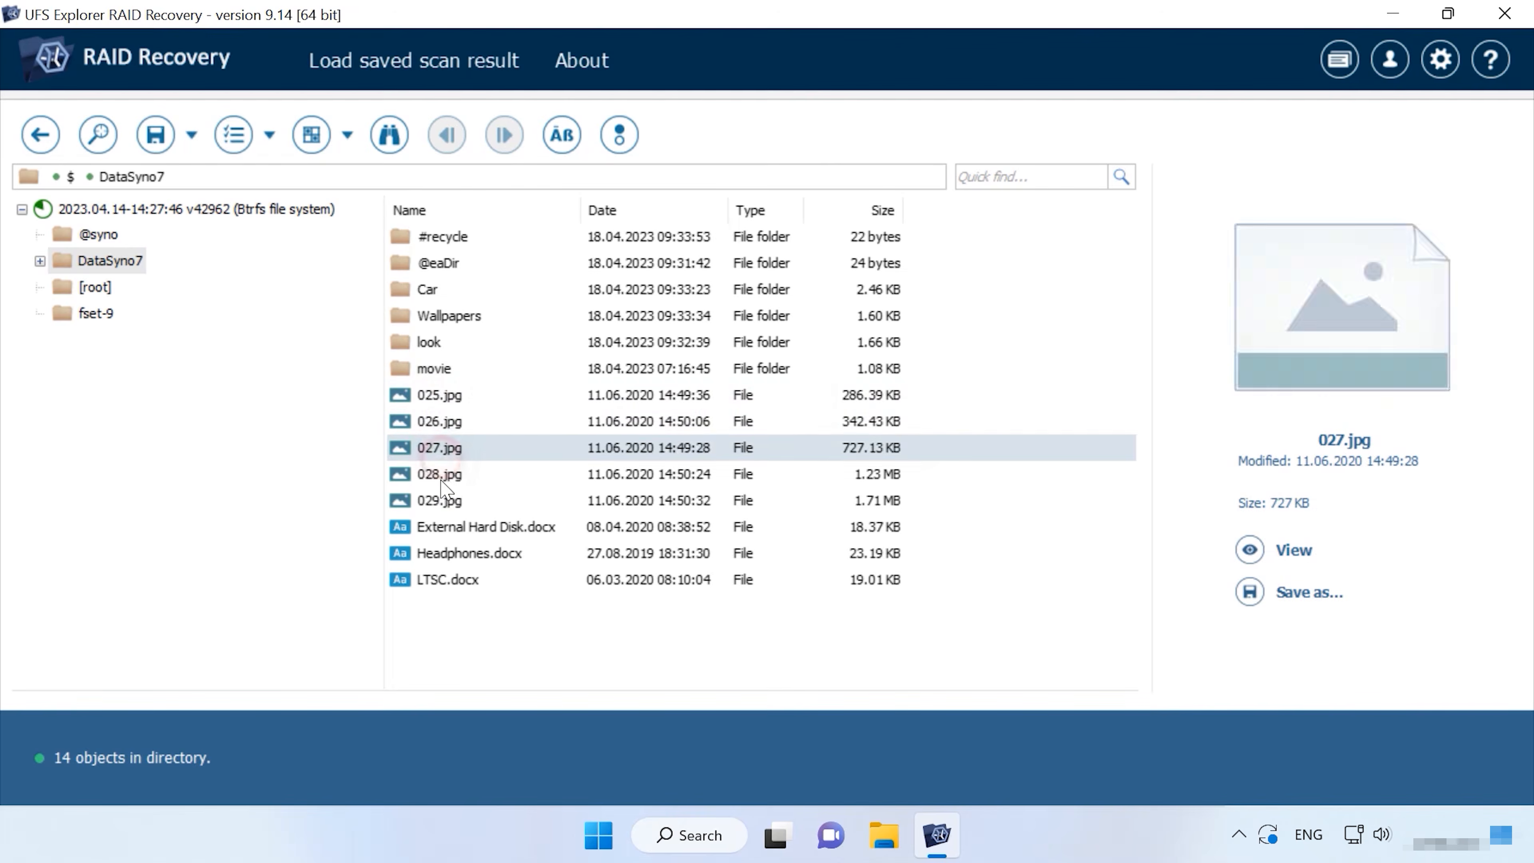
{"action": "left_click", "coordinate": [446, 532]}
{"action": "left_click", "coordinate": [457, 368]}
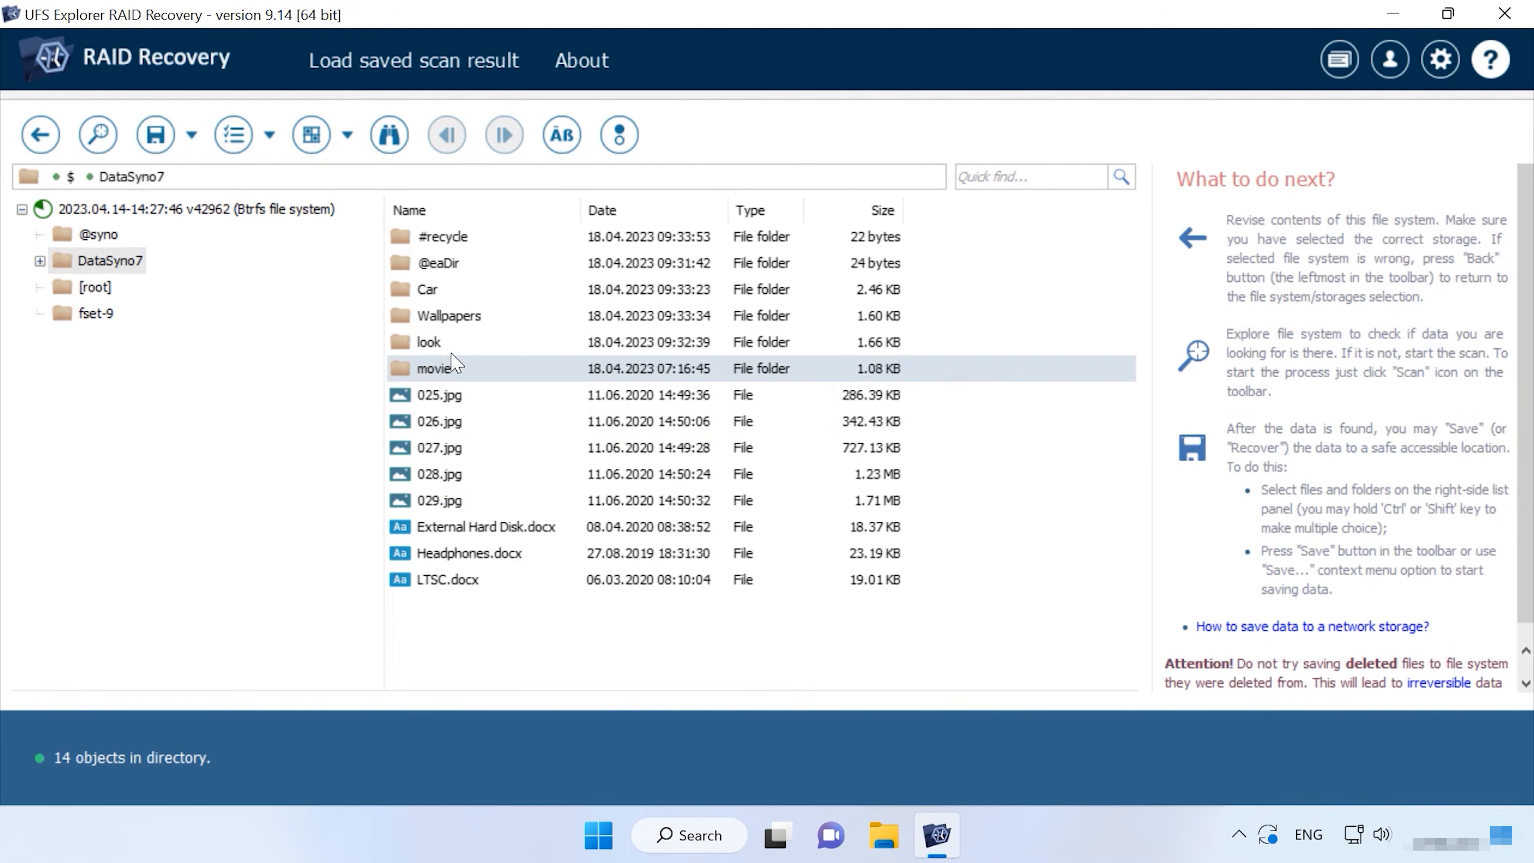
{"action": "double_click", "coordinate": [440, 370]}
{"action": "left_click", "coordinate": [462, 266]}
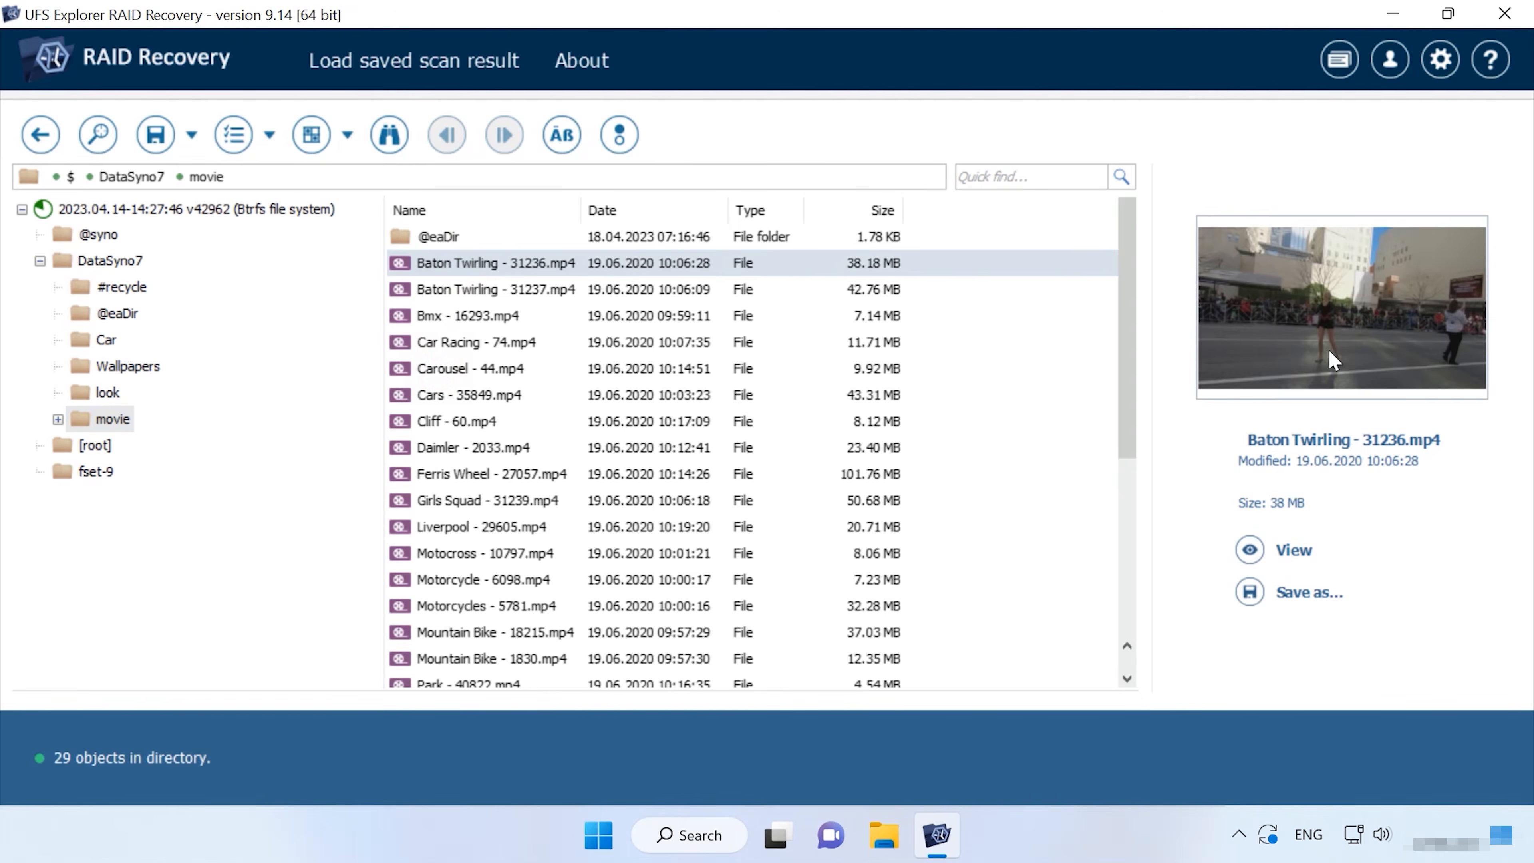
Preview 028.jpg in the DataSyno7 folder and return to the storage list.
{"action": "left_click", "coordinate": [94, 264]}
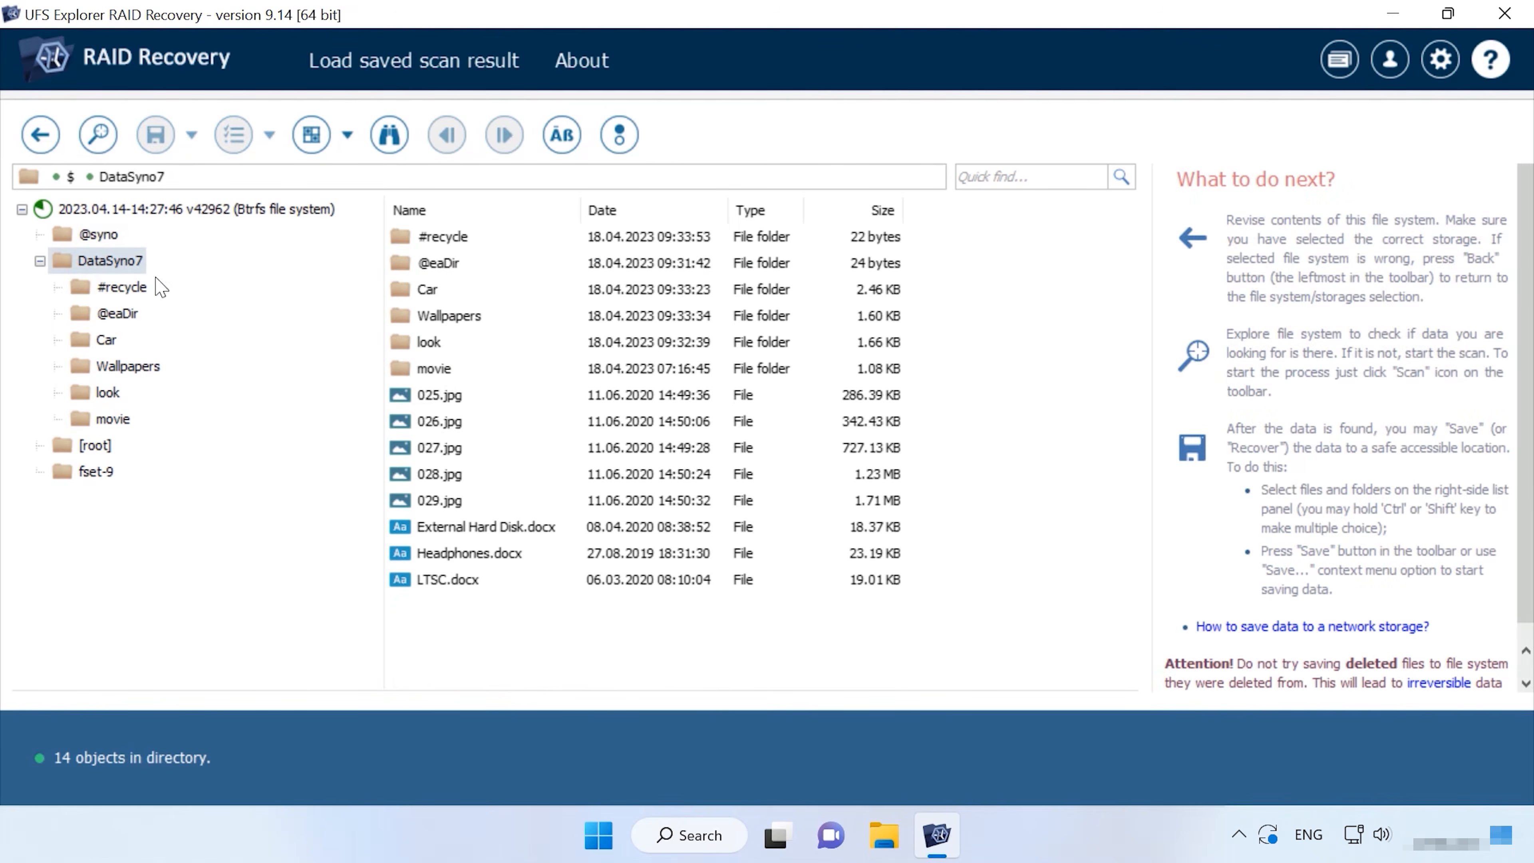
{"action": "left_click", "coordinate": [435, 476]}
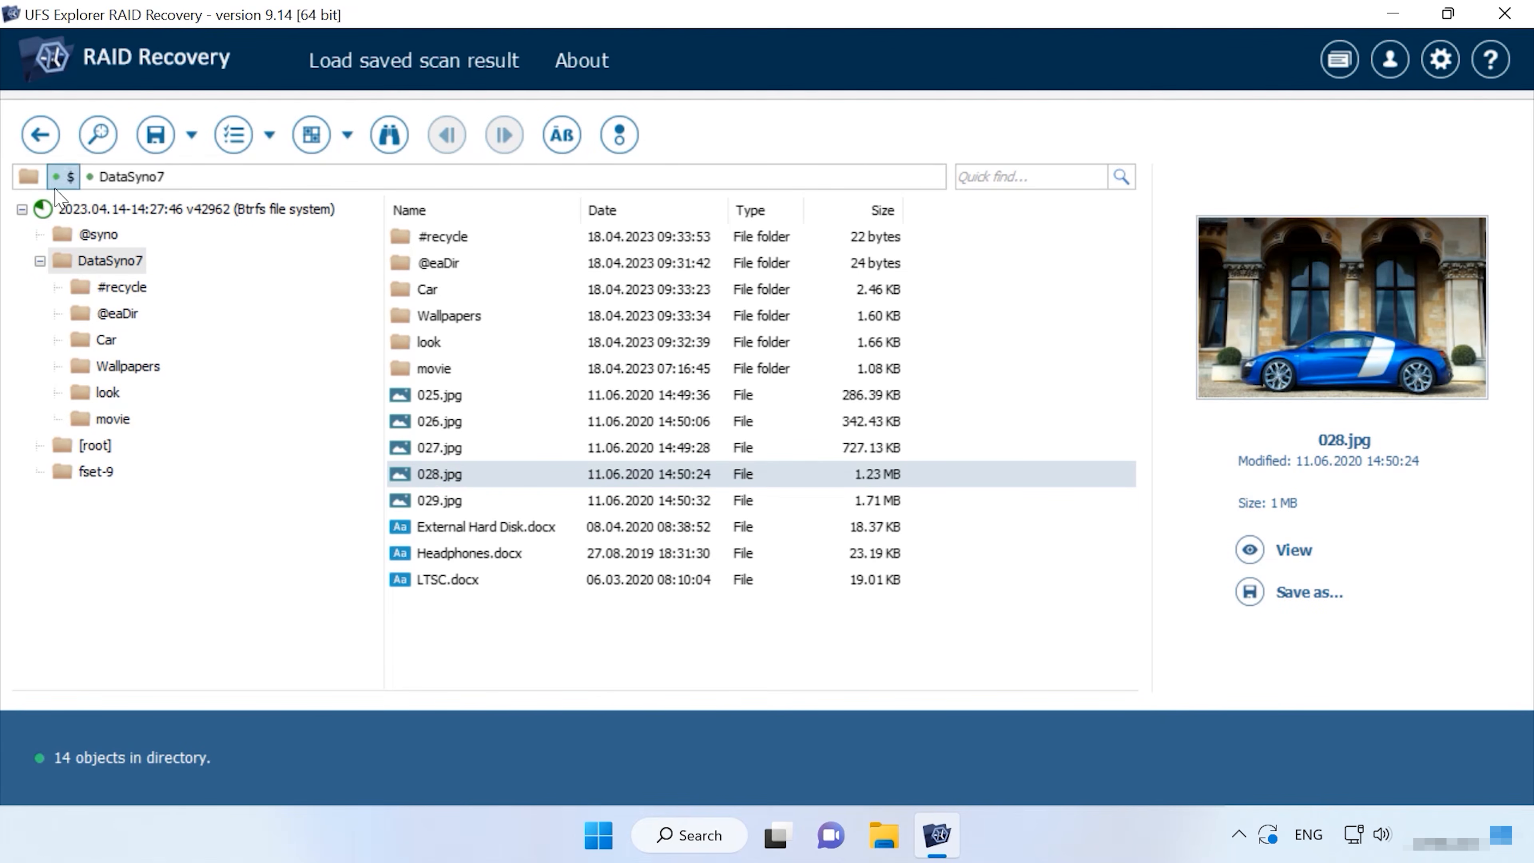
{"action": "left_click", "coordinate": [90, 176]}
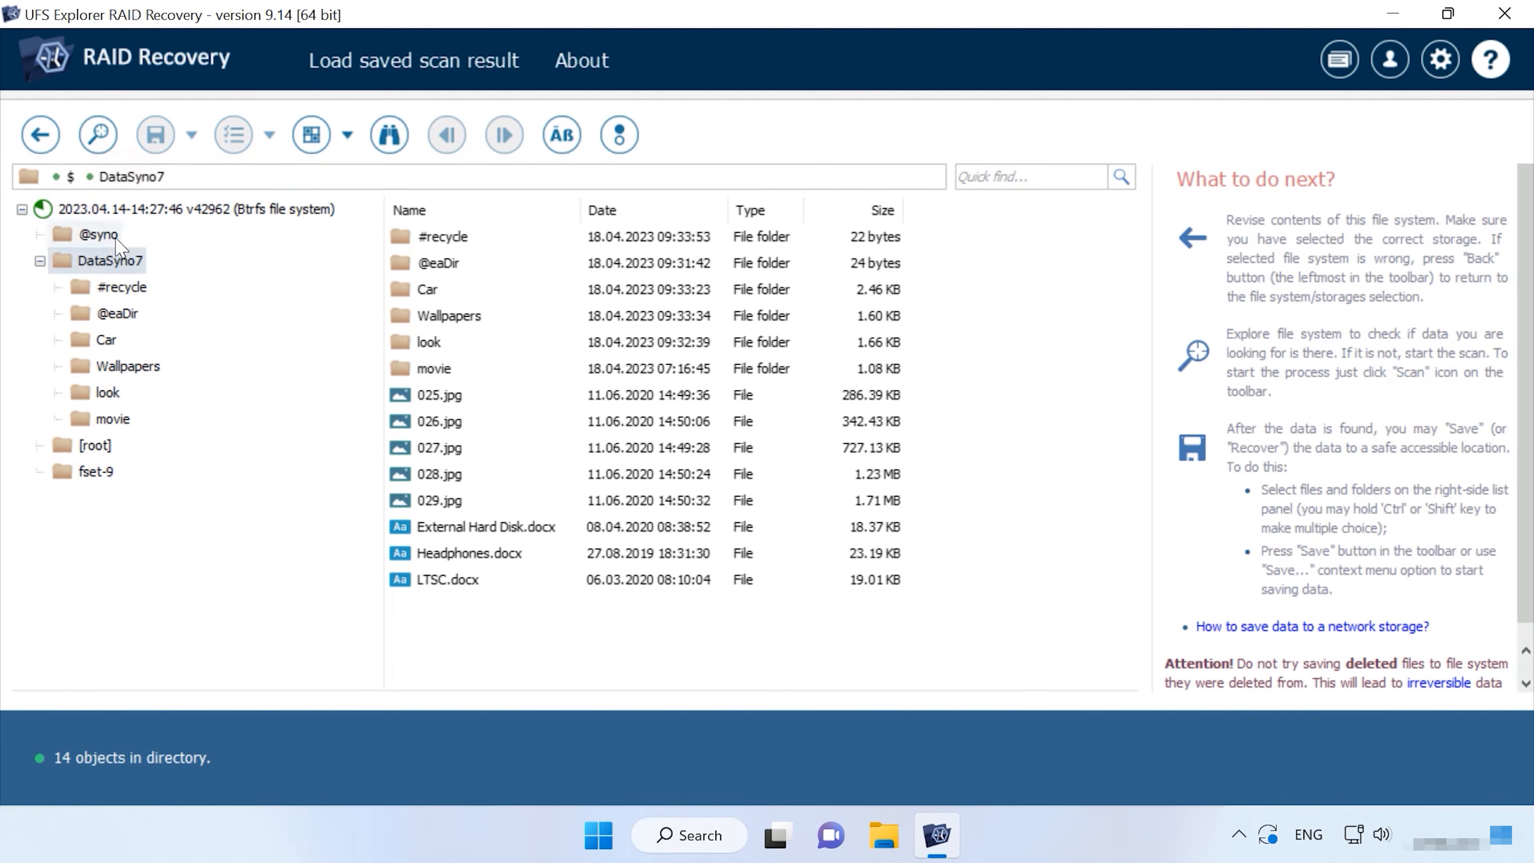
{"action": "left_click", "coordinate": [41, 135]}
{"action": "right_click", "coordinate": [114, 559]}
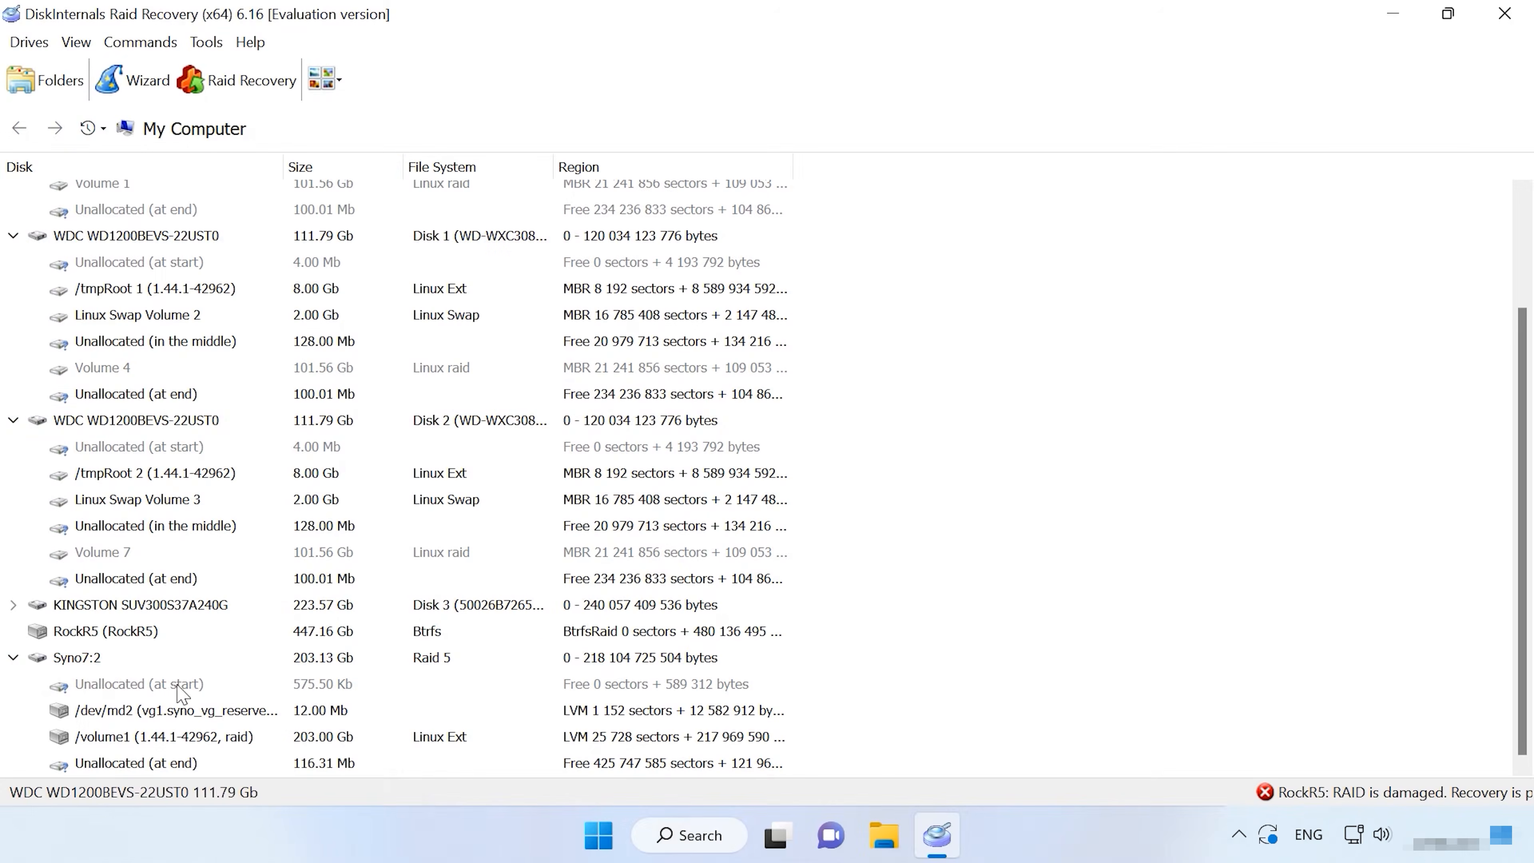
In DiskInternals Raid Recovery, open the /volume1 partition of the Syno7:2 RAID 5 as Reader and enter its SynoData folder.
{"action": "left_click", "coordinate": [82, 663], "text": "ctrl"}
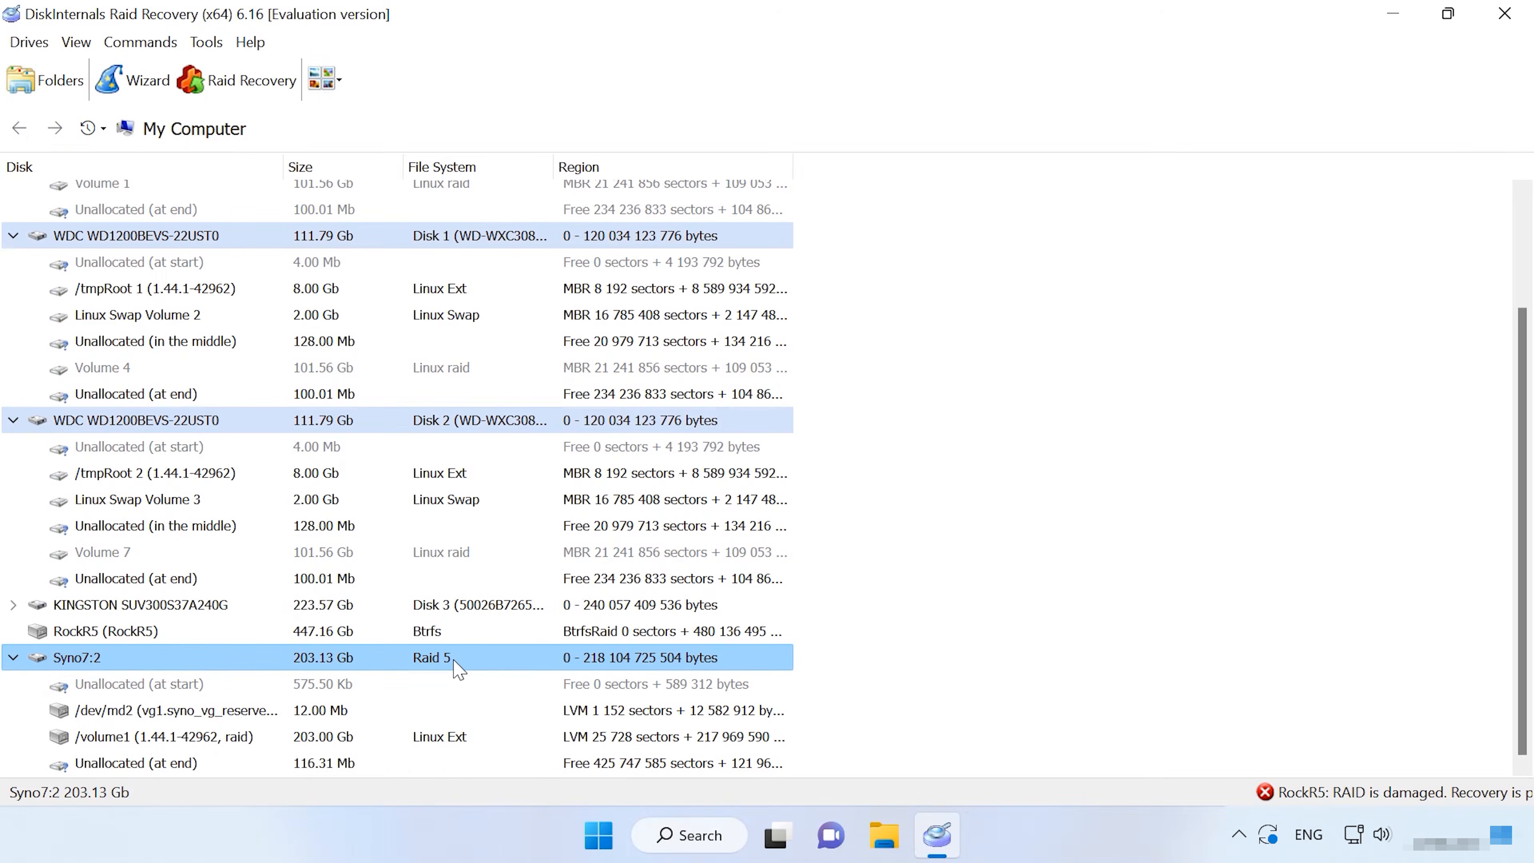
{"action": "left_click", "coordinate": [169, 742]}
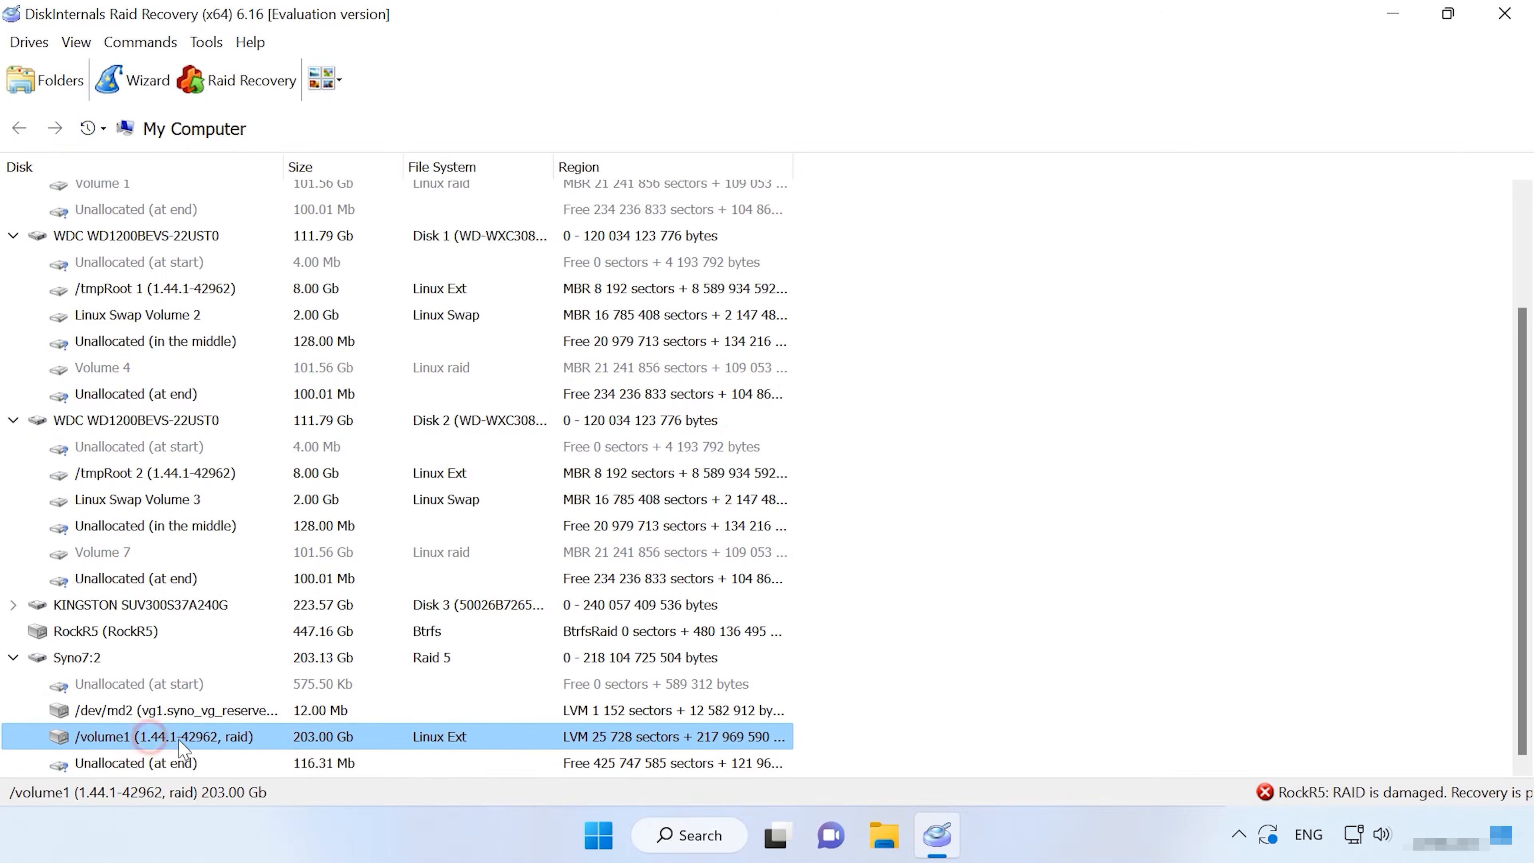
{"action": "right_click", "coordinate": [199, 748]}
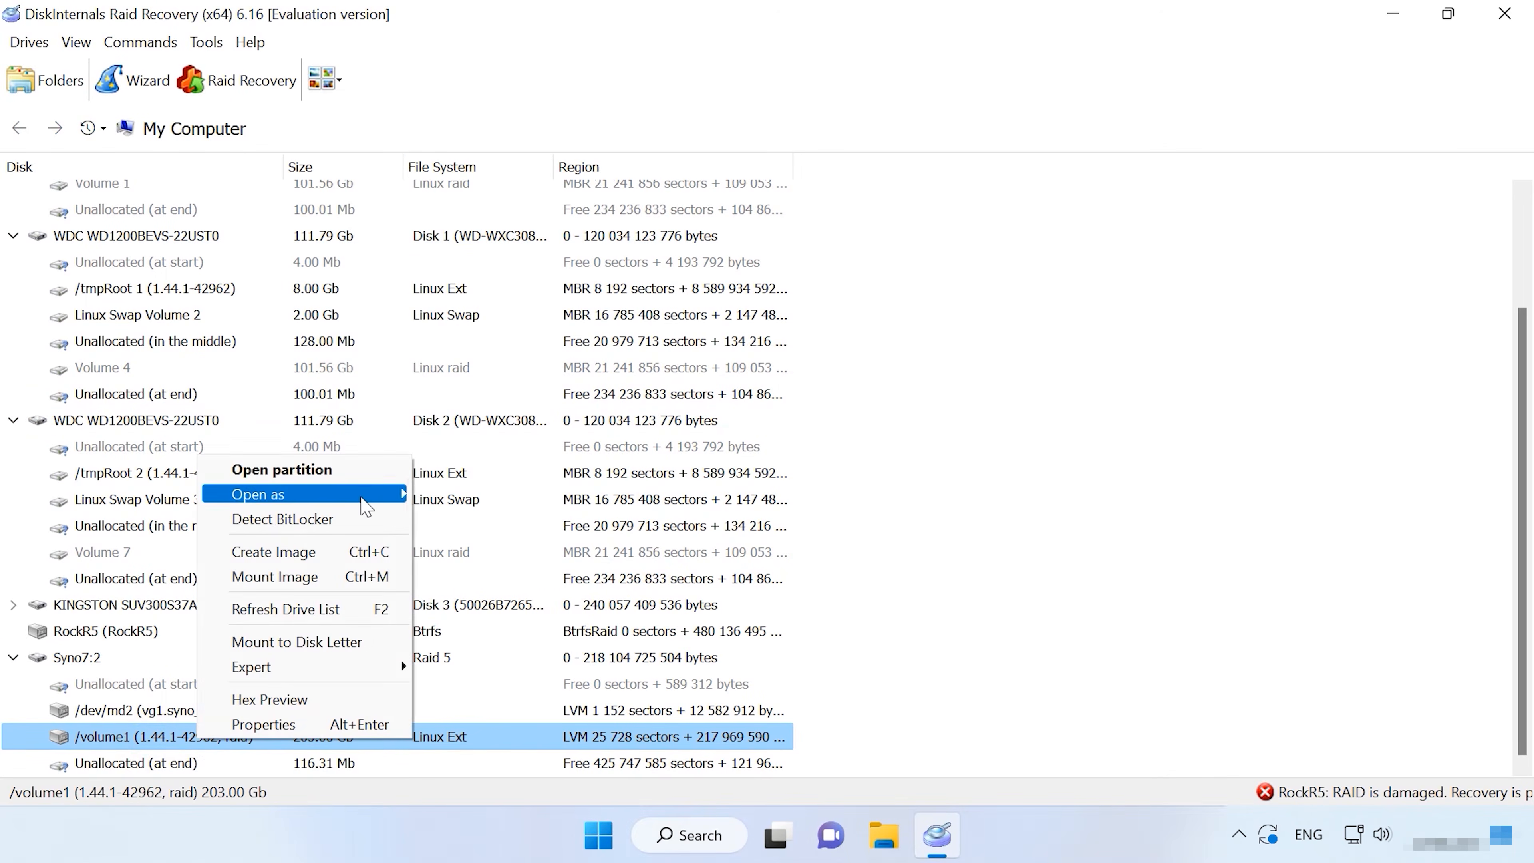
{"action": "mouse_move", "coordinate": [393, 494]}
{"action": "left_click", "coordinate": [479, 500]}
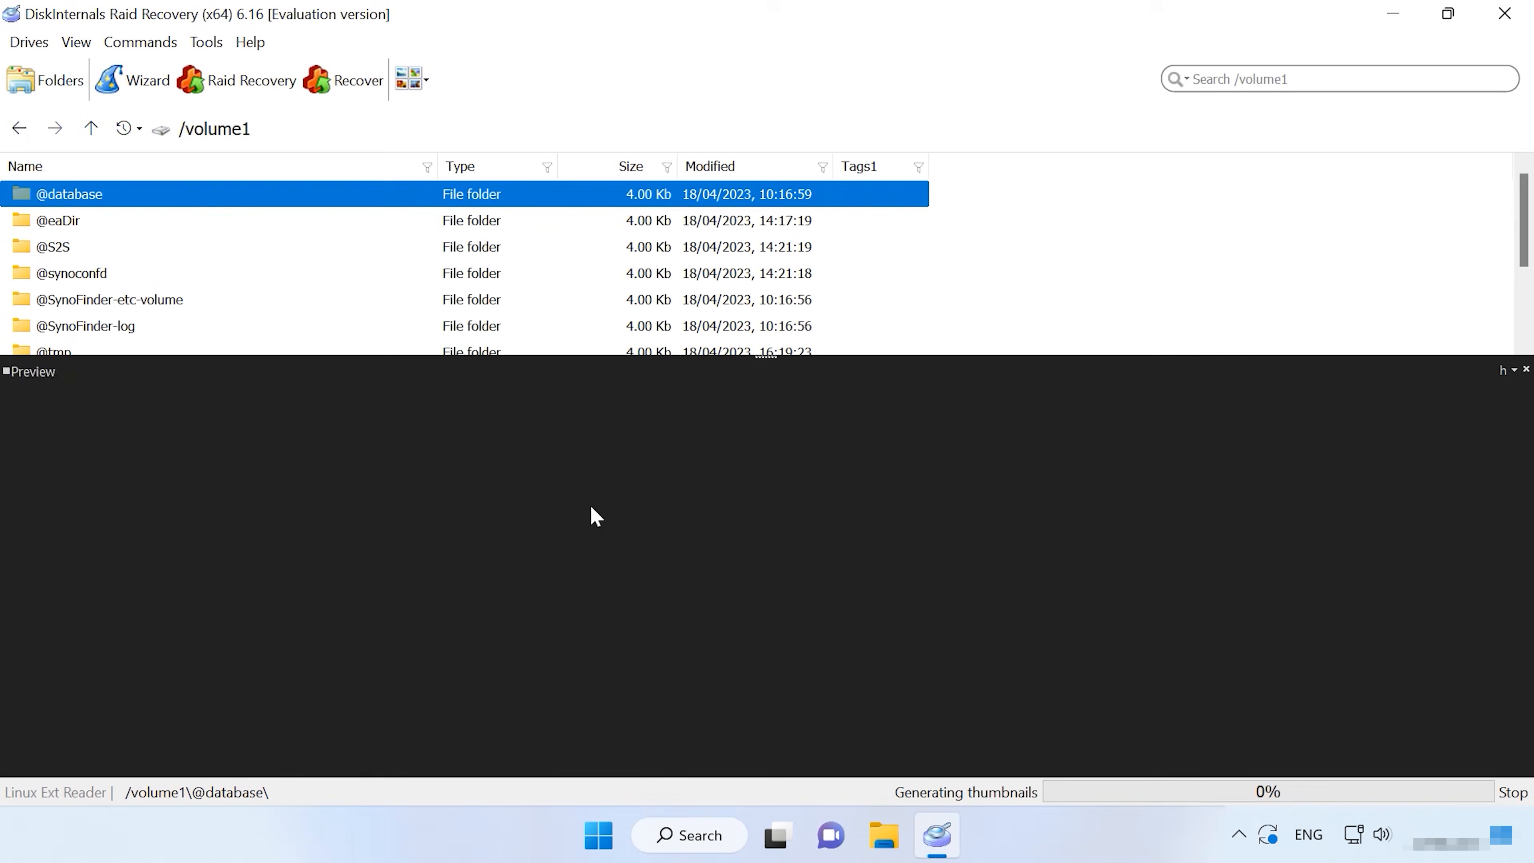
{"action": "scroll", "coordinate": [134, 306], "scroll_direction": "down", "scroll_amount": 1}
{"action": "scroll", "coordinate": [121, 303], "scroll_direction": "down", "scroll_amount": 1}
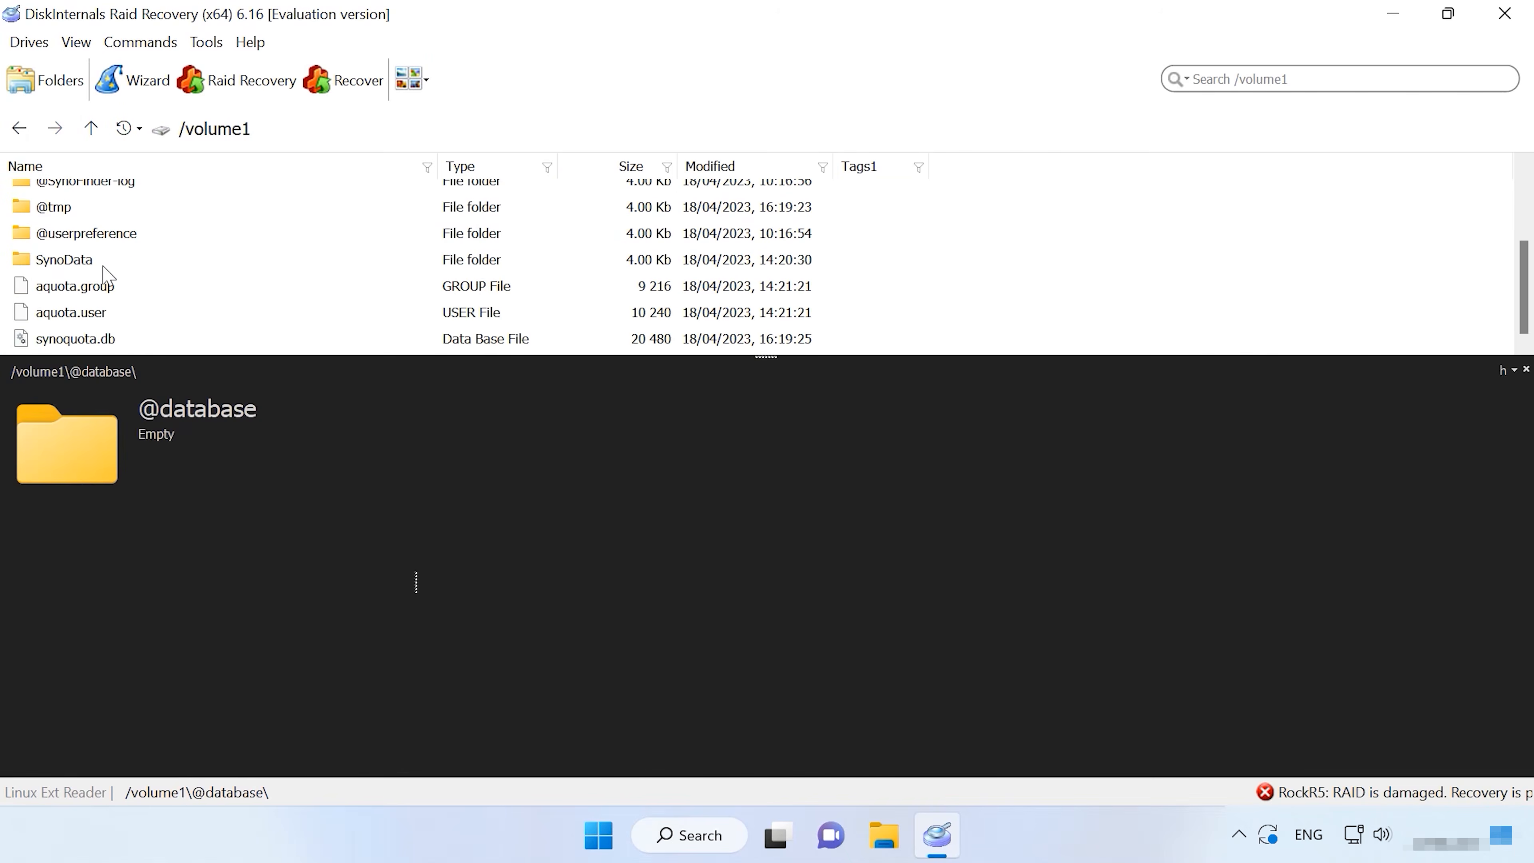
{"action": "double_click", "coordinate": [65, 262]}
Preview several JPG images plus the Headphones.docx and LTSC.docx documents in the SynoData folder.
{"action": "scroll", "coordinate": [91, 289], "scroll_direction": "down", "scroll_amount": 1}
{"action": "left_click", "coordinate": [100, 274]}
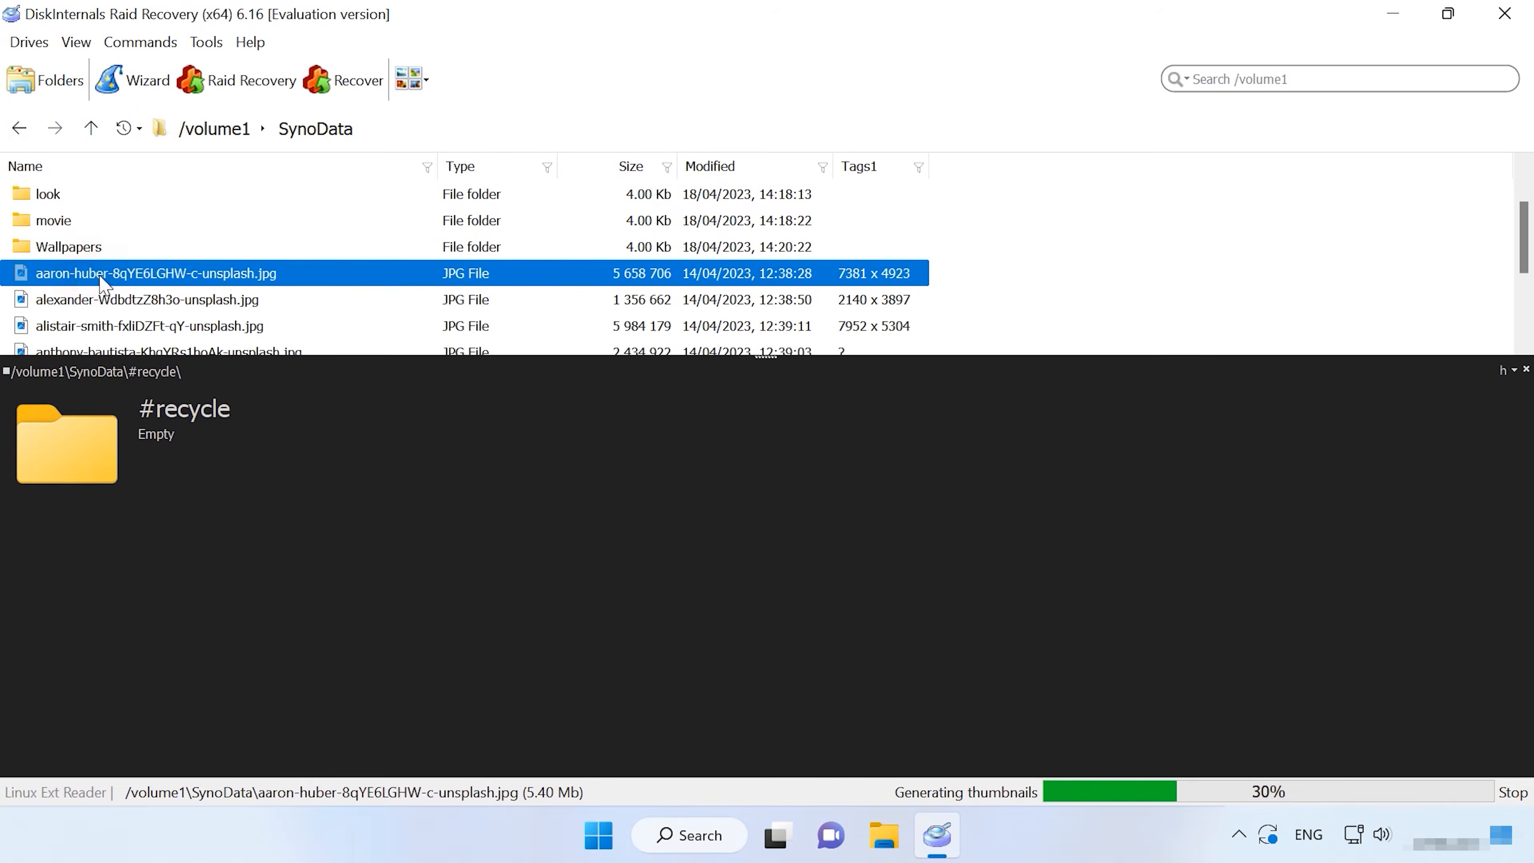
{"action": "left_click", "coordinate": [121, 300]}
{"action": "scroll", "coordinate": [120, 302], "scroll_direction": "down", "scroll_amount": 2}
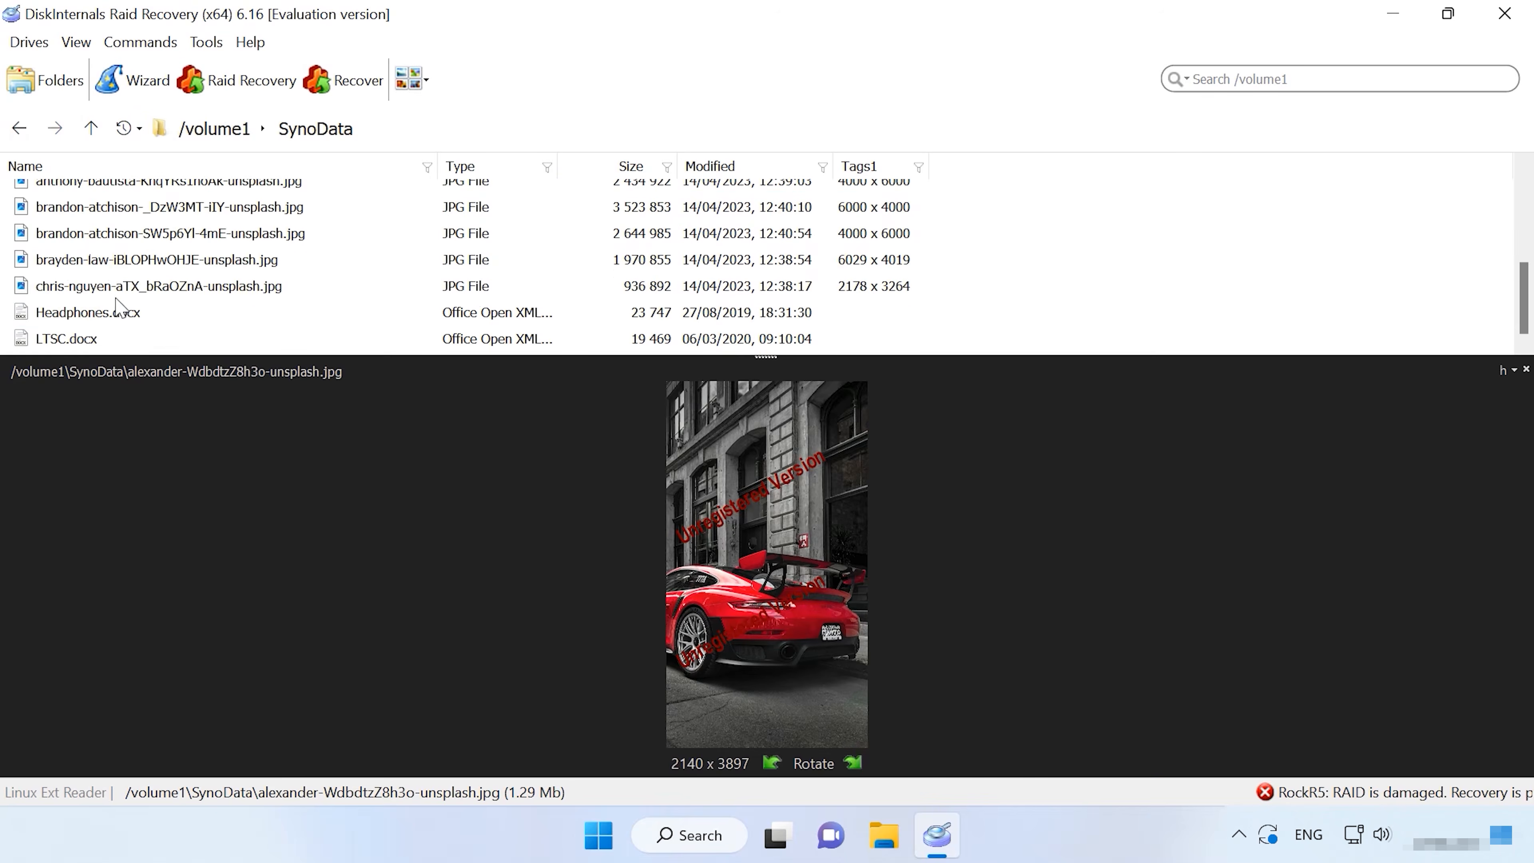
{"action": "left_click", "coordinate": [117, 289]}
{"action": "left_click", "coordinate": [104, 311]}
{"action": "left_click", "coordinate": [80, 342]}
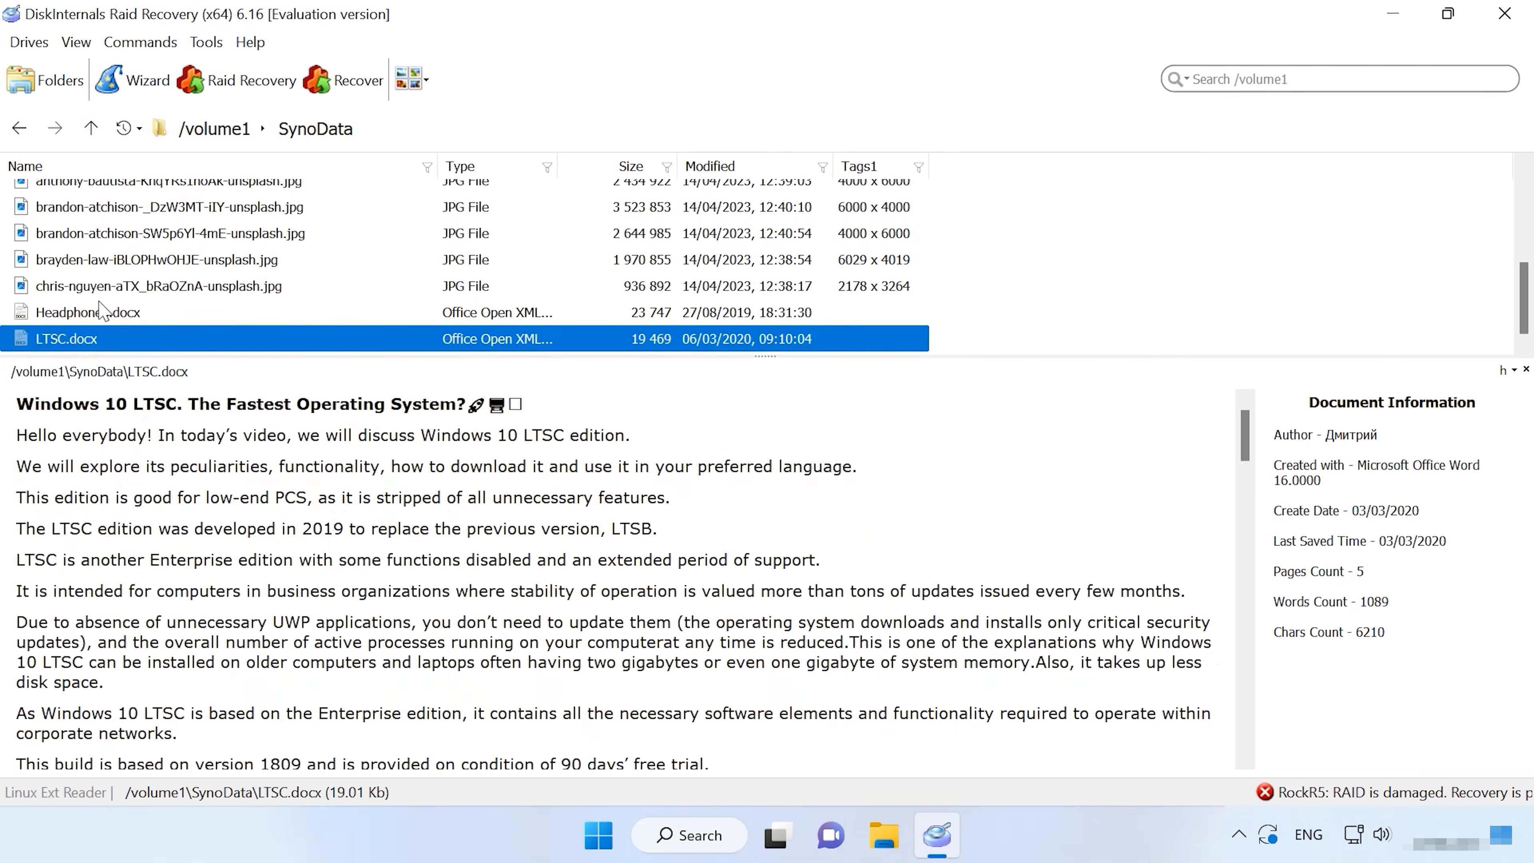
{"action": "left_click", "coordinate": [100, 287]}
Open the Car folder inside SynoData and preview the images 012.jpg and 013.jpg.
{"action": "scroll", "coordinate": [88, 276], "scroll_direction": "up", "scroll_amount": 3}
{"action": "double_click", "coordinate": [49, 246]}
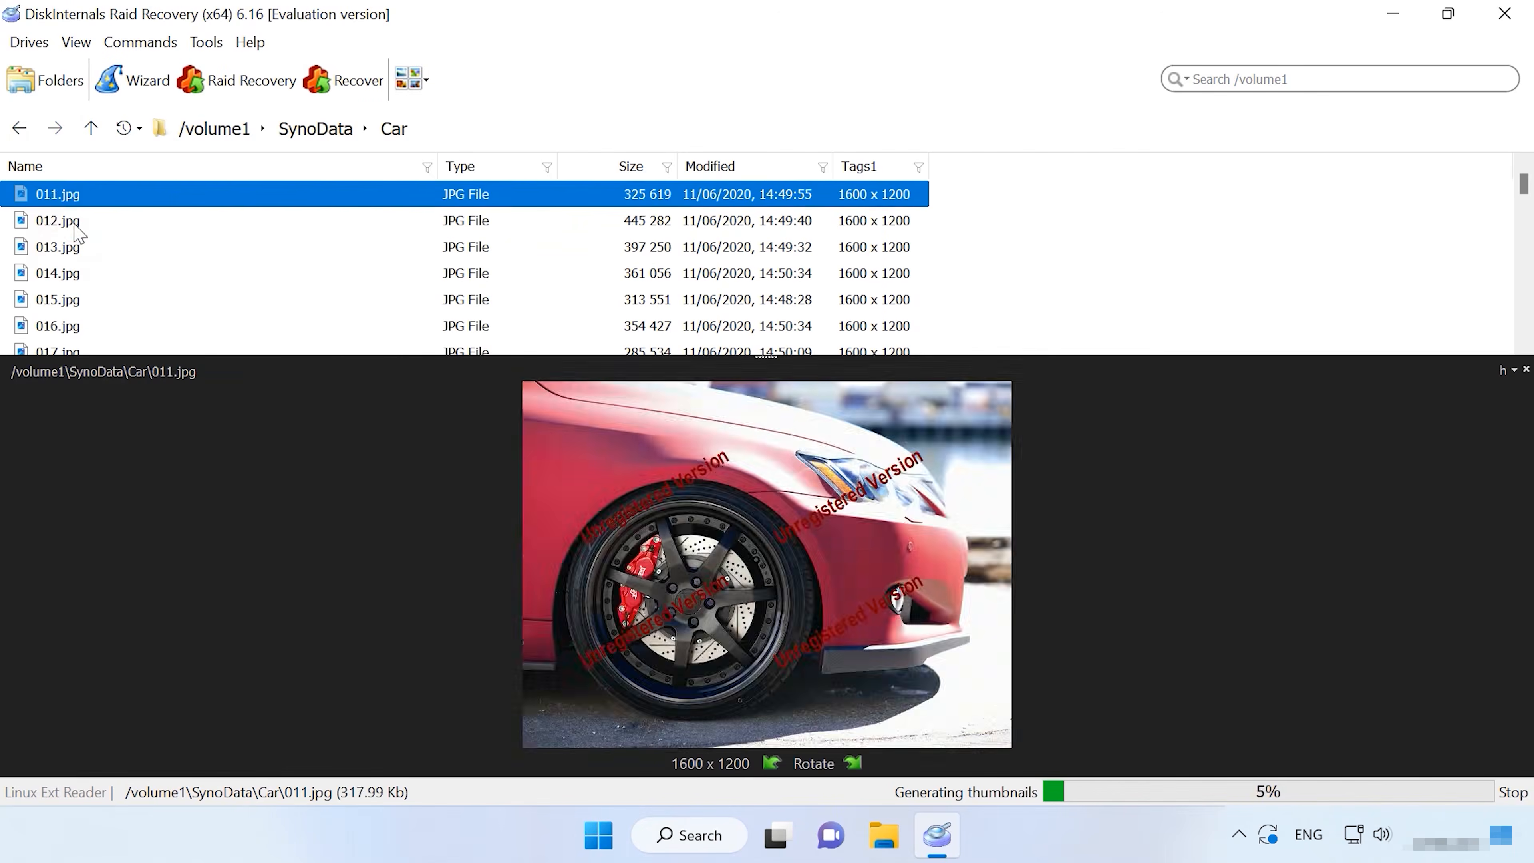
{"action": "left_click", "coordinate": [69, 222]}
{"action": "left_click", "coordinate": [72, 242]}
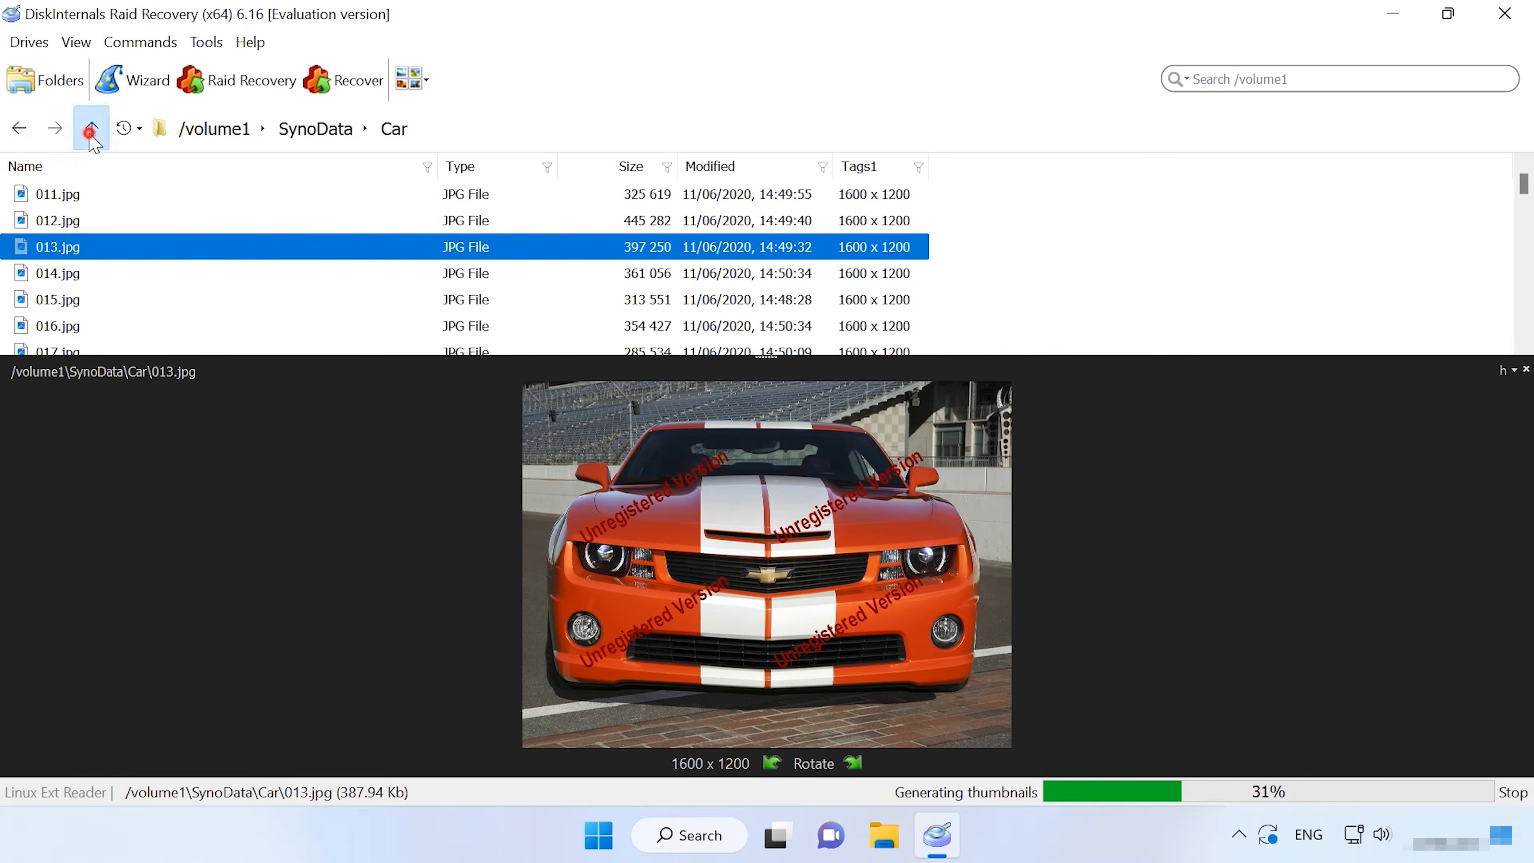
Return to the drive list and open the /volume1 partition of Syno7:2 as Uneraser.
{"action": "left_click", "coordinate": [91, 128]}
{"action": "left_click", "coordinate": [90, 129]}
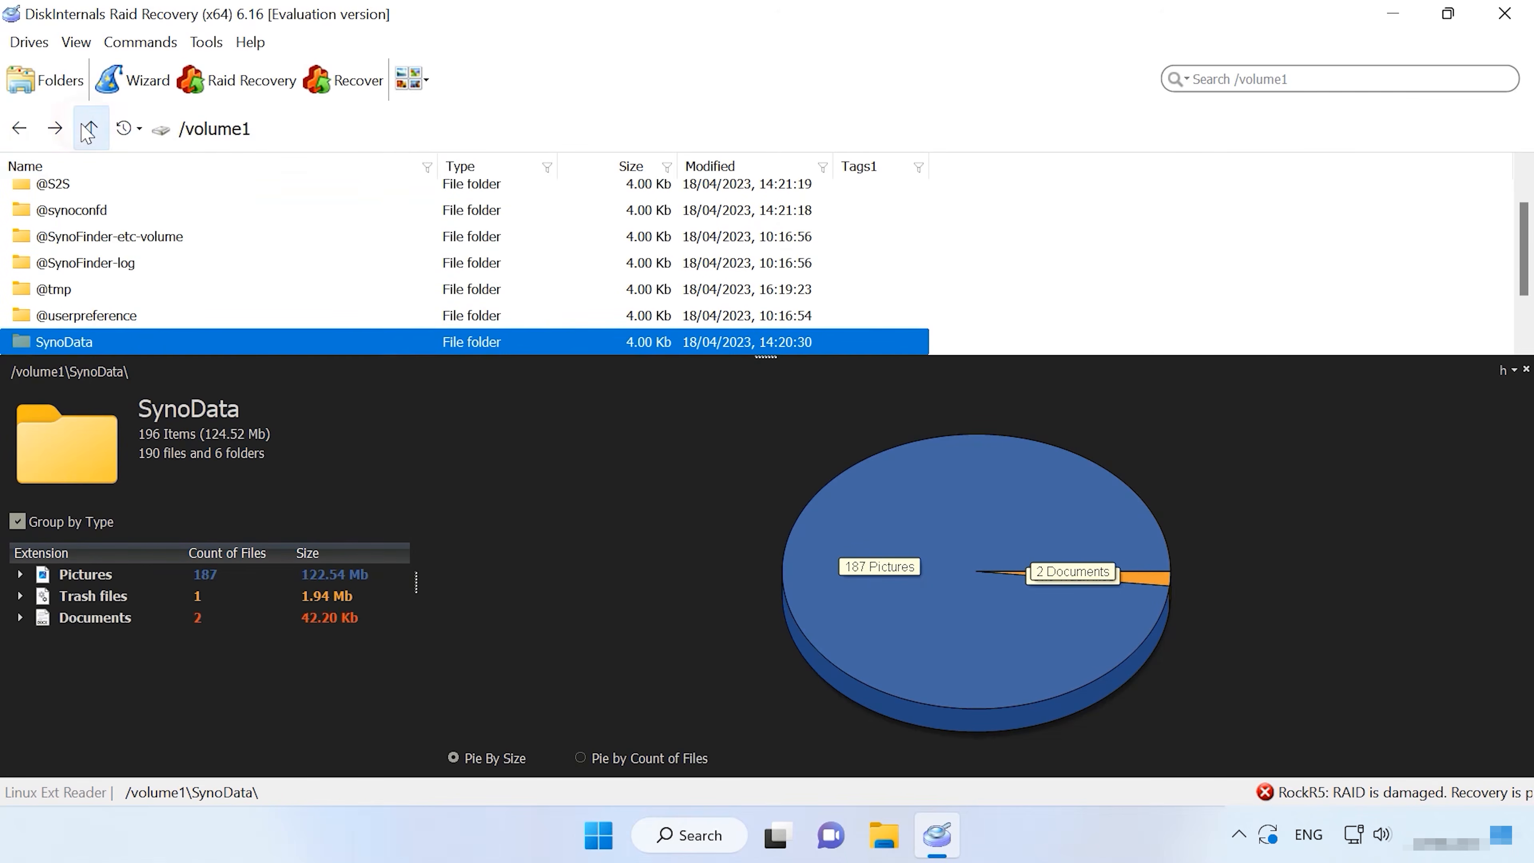
{"action": "left_click", "coordinate": [91, 128]}
{"action": "right_click", "coordinate": [160, 738]}
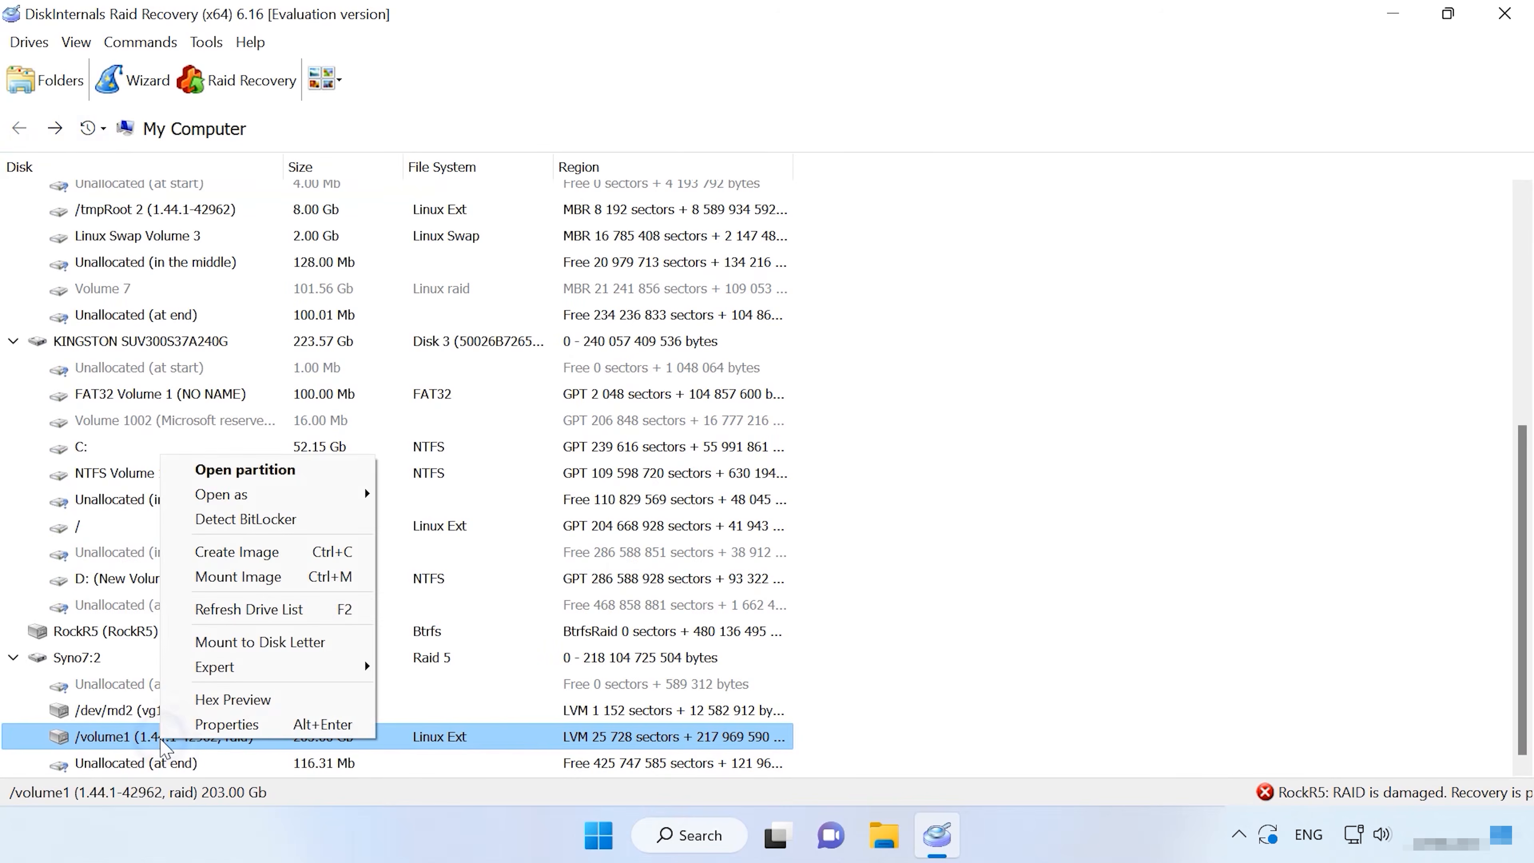
{"action": "mouse_move", "coordinate": [314, 499]}
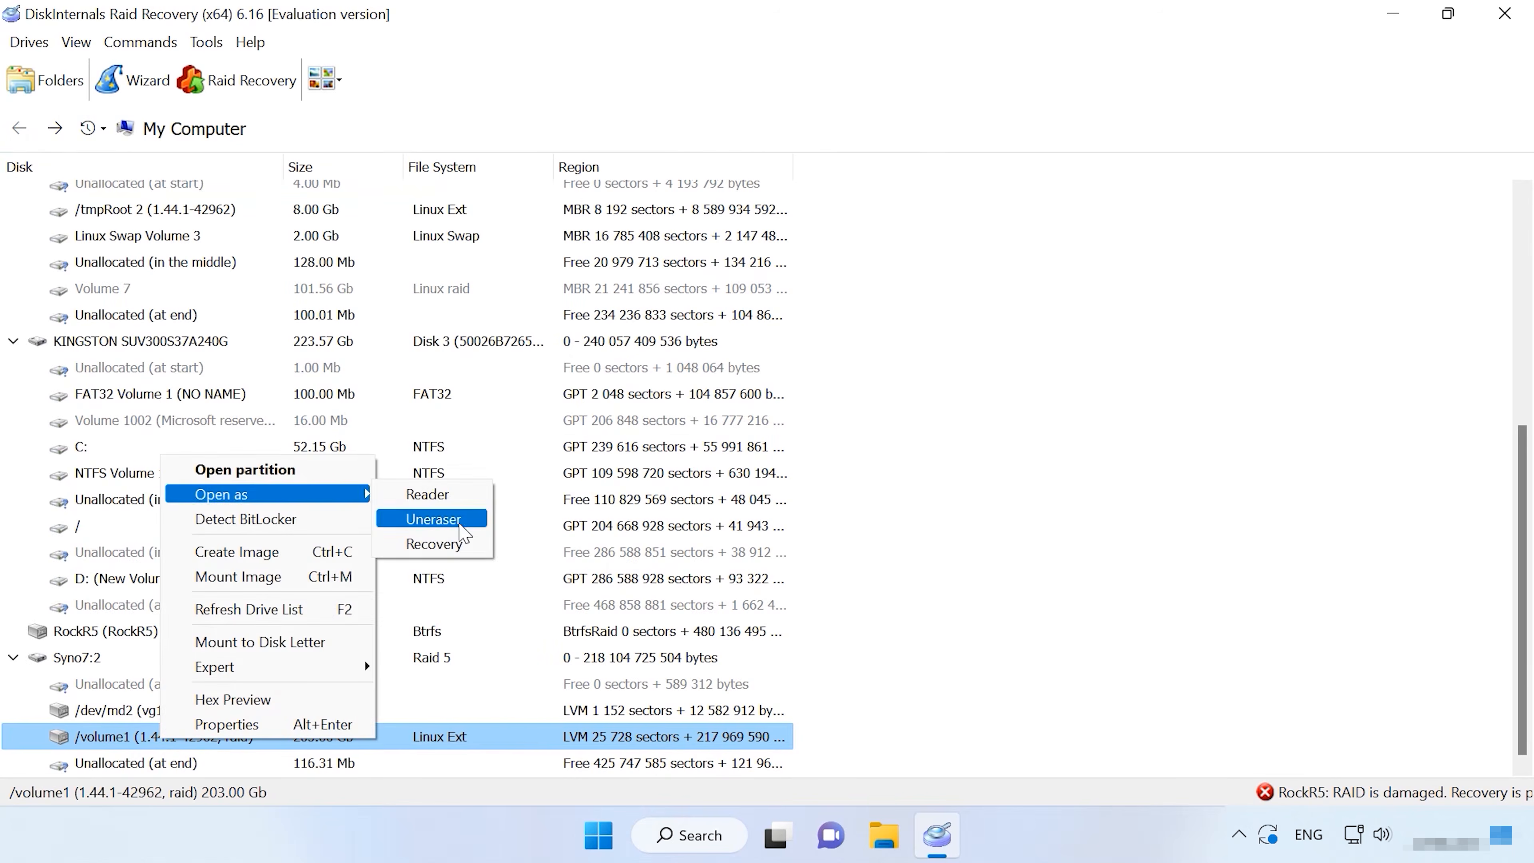
{"action": "left_click", "coordinate": [453, 521]}
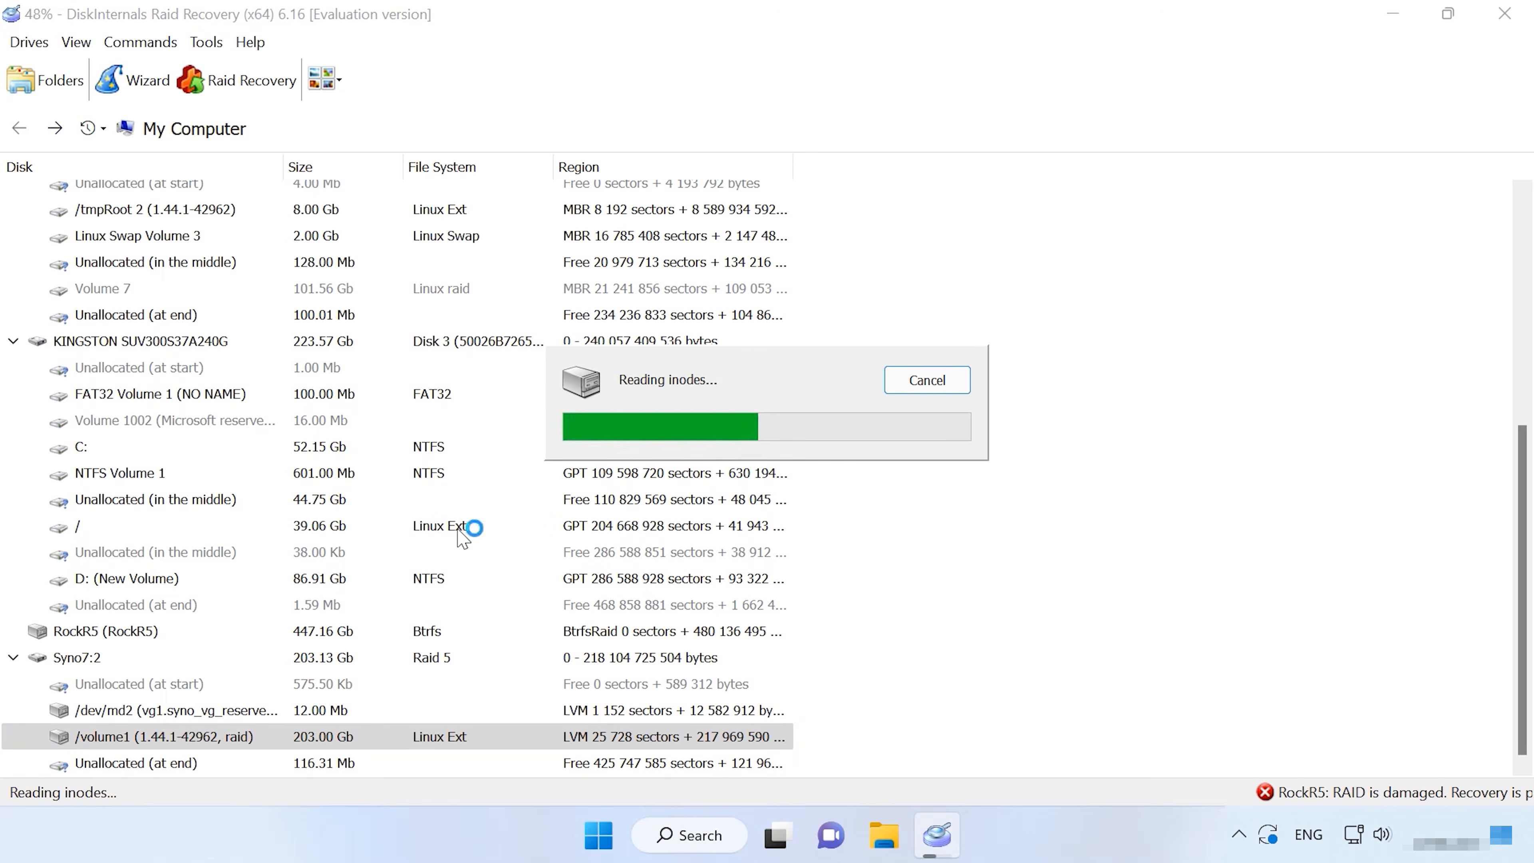
Open the SynoData folder in the Uneraser view and preview its first JPG image.
{"action": "scroll", "coordinate": [160, 338], "scroll_direction": "down", "scroll_amount": 3}
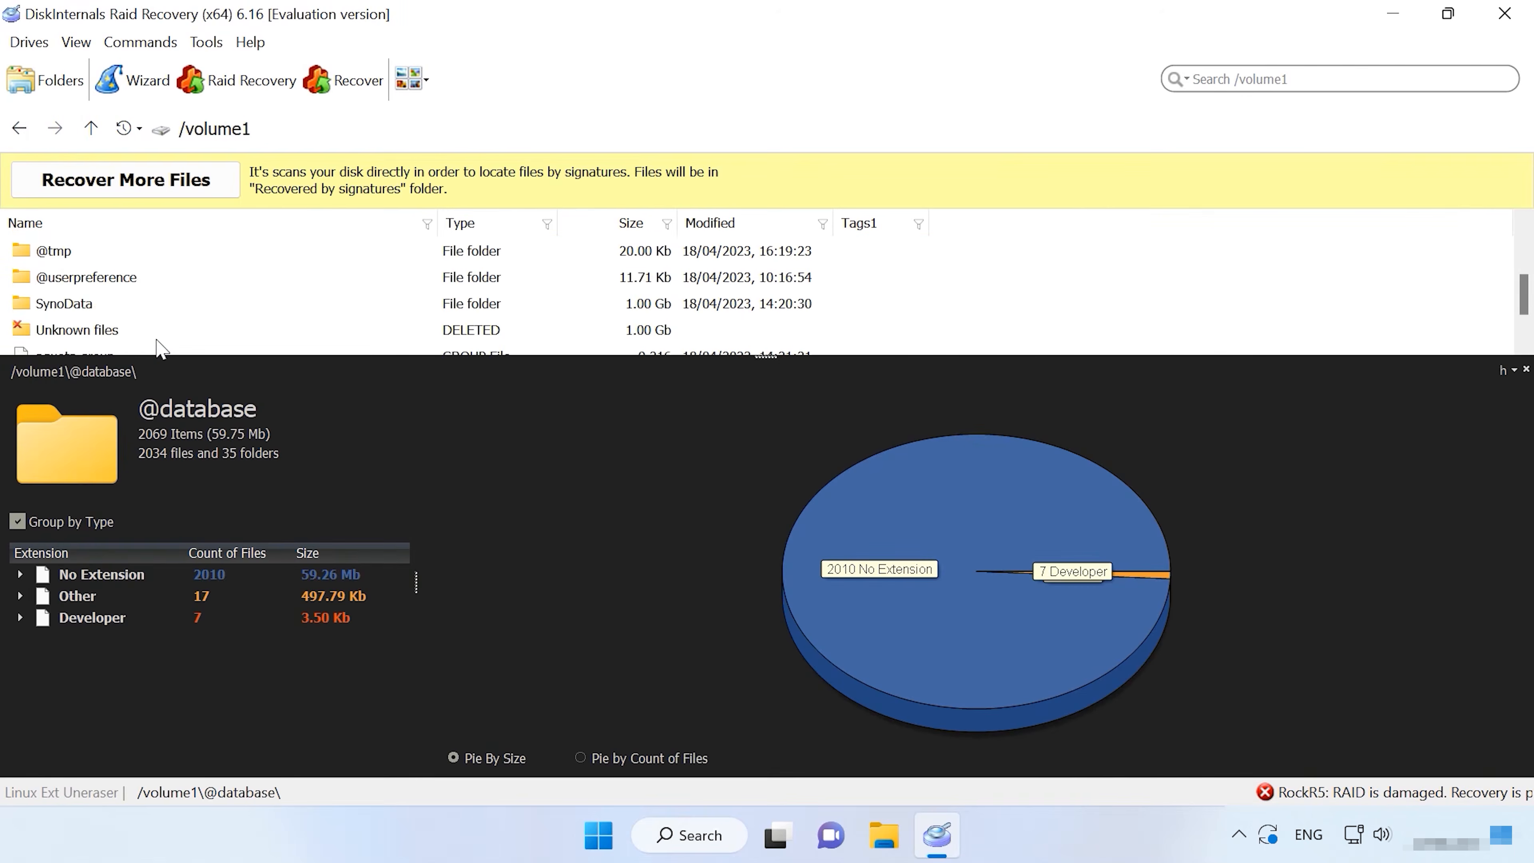
{"action": "scroll", "coordinate": [159, 331], "scroll_direction": "up", "scroll_amount": 1}
{"action": "left_click", "coordinate": [64, 308]}
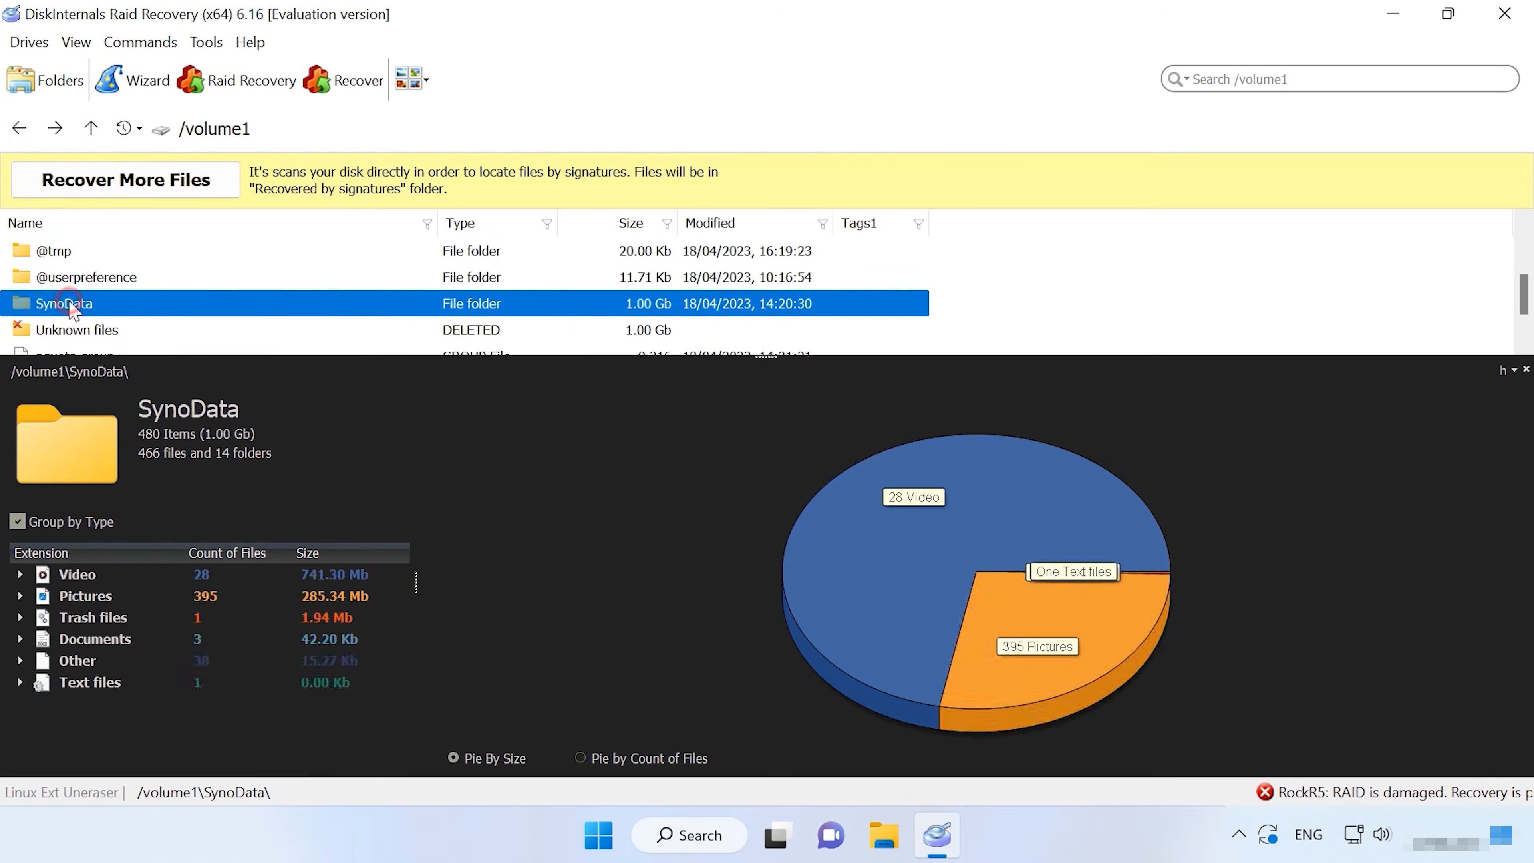
{"action": "double_click", "coordinate": [67, 306]}
{"action": "scroll", "coordinate": [95, 332], "scroll_direction": "down", "scroll_amount": 1}
{"action": "left_click", "coordinate": [95, 332]}
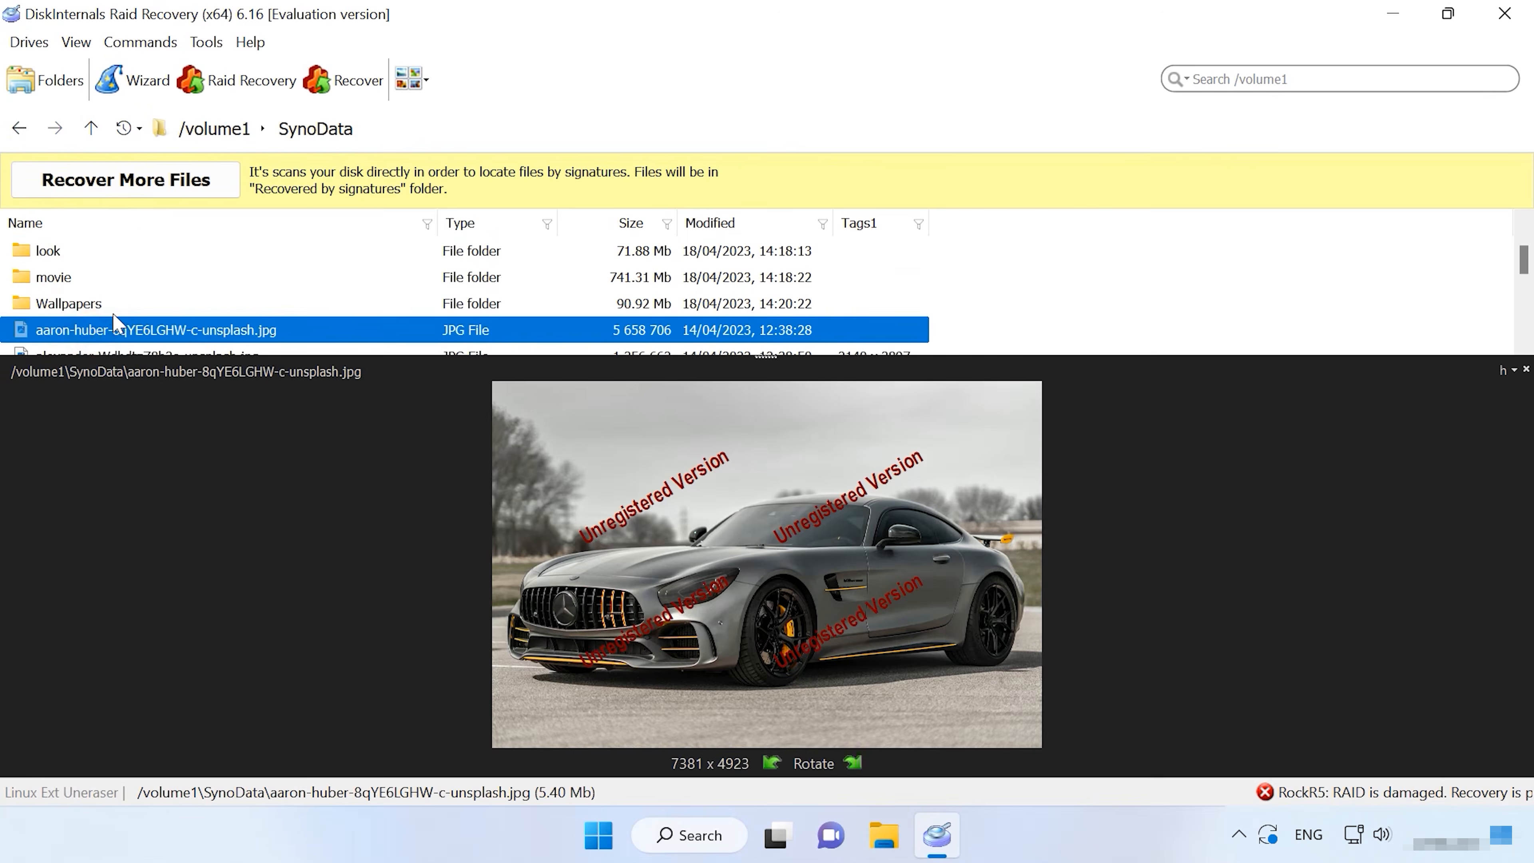
Check the previews of the deleted files in SynoData: External Hard Disk.docx and the two deleted JPG images.
{"action": "scroll", "coordinate": [115, 327], "scroll_direction": "down", "scroll_amount": 2}
{"action": "left_click", "coordinate": [83, 289]}
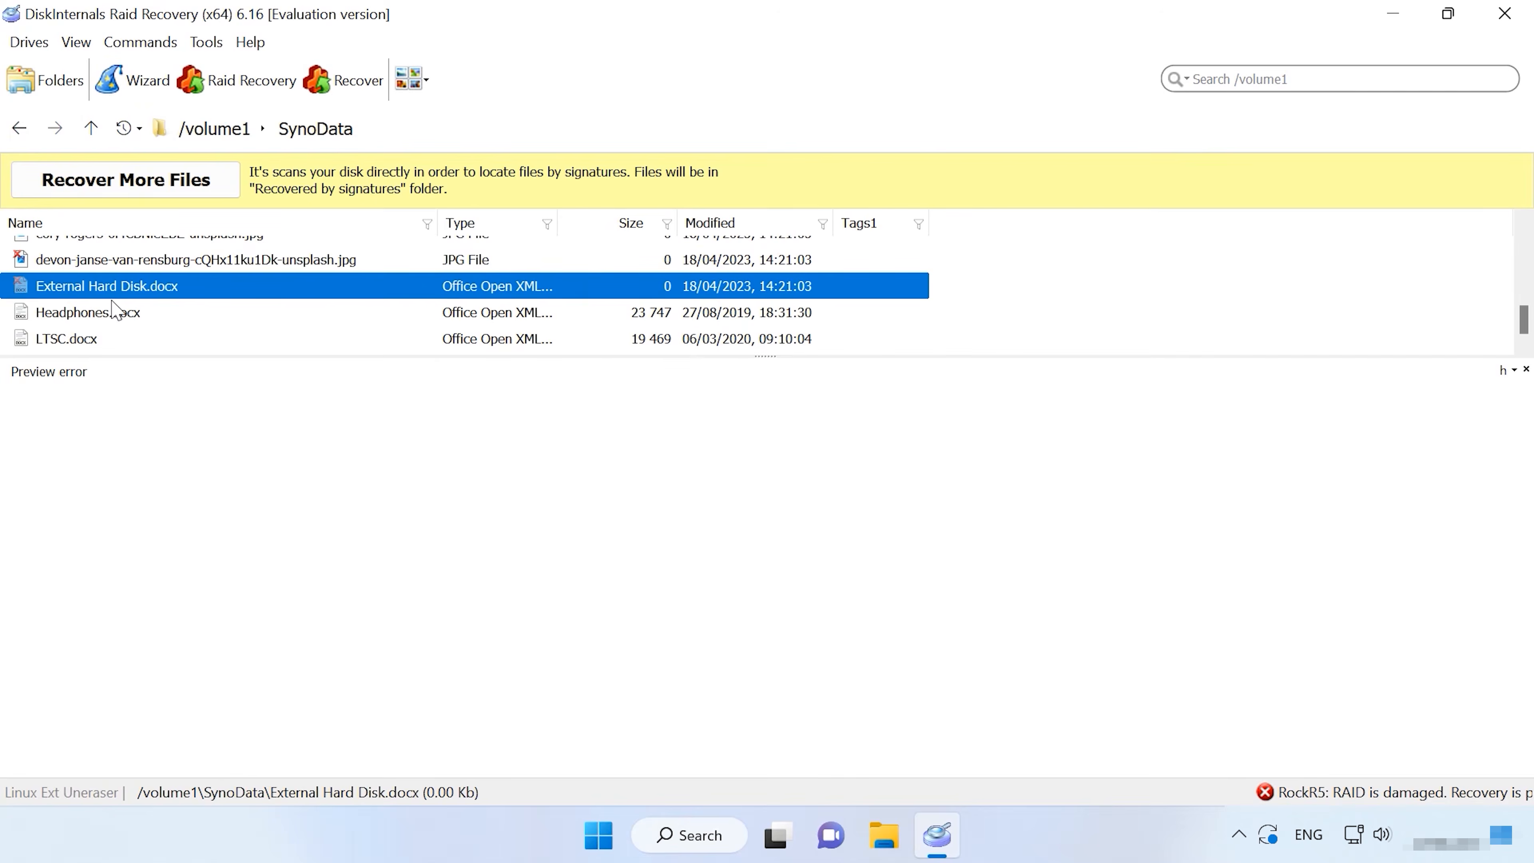
{"action": "left_click", "coordinate": [96, 263]}
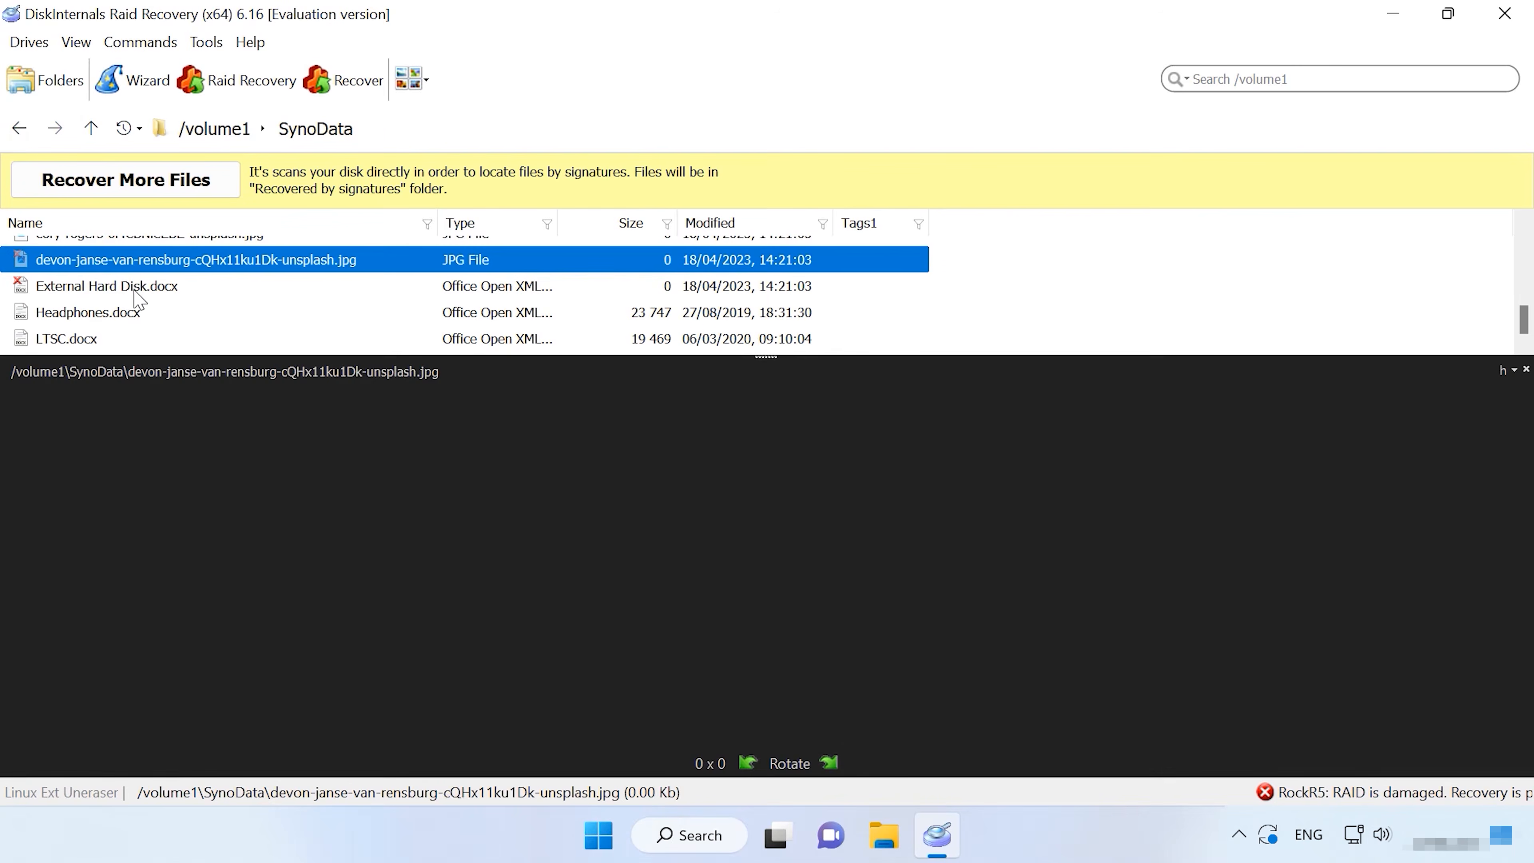
{"action": "scroll", "coordinate": [139, 299], "scroll_direction": "up", "scroll_amount": 1}
{"action": "left_click", "coordinate": [97, 313]}
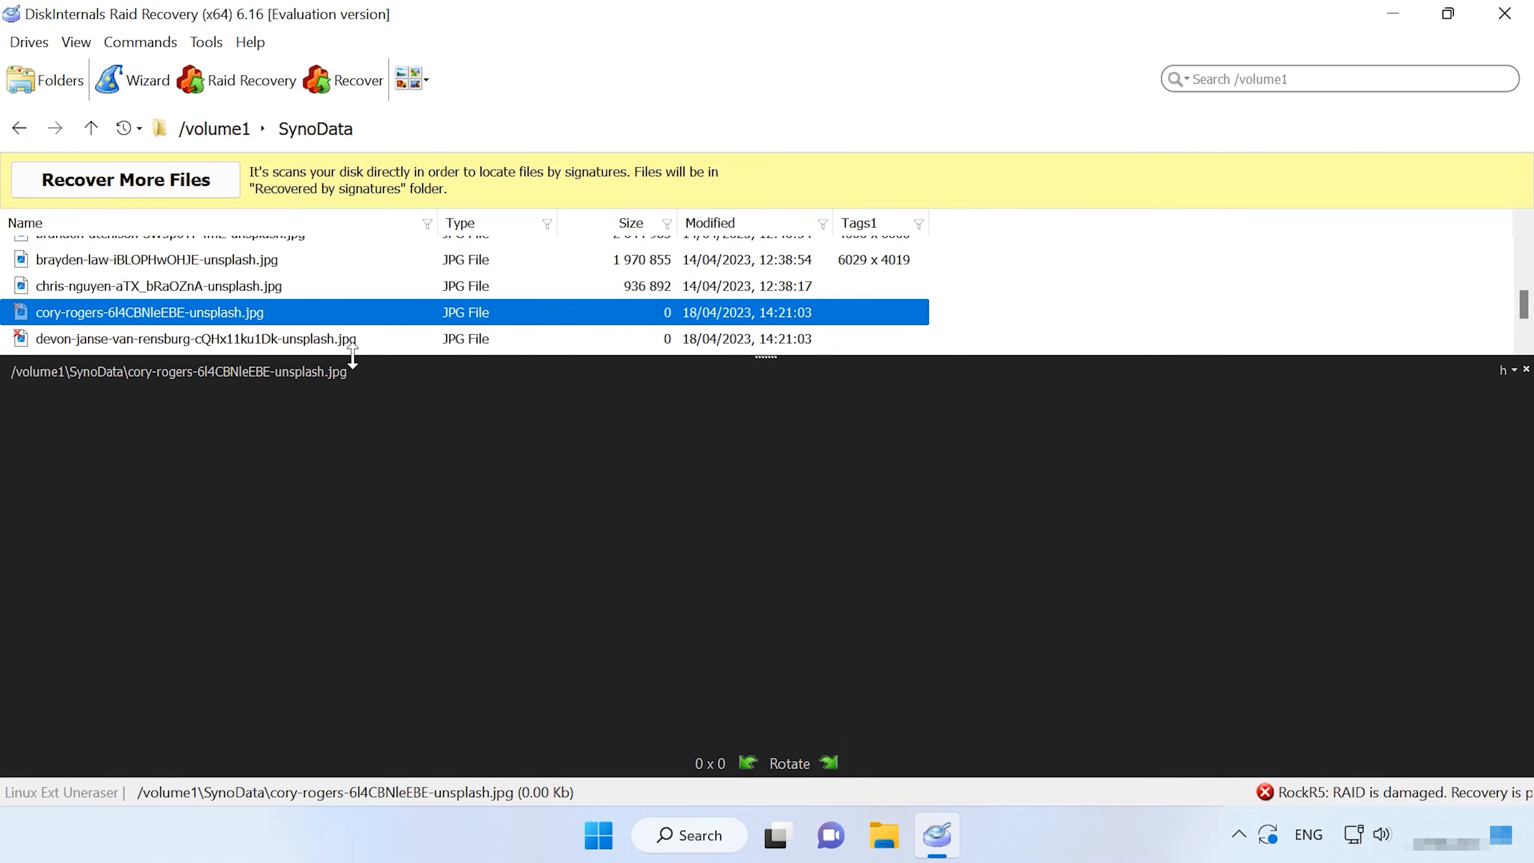
Enlarge the file list area and compare the previews of the deleted JPG images with the intact one listed above them.
{"action": "left_click_drag", "start_coordinate": [353, 356], "coordinate": [353, 452]}
{"action": "left_click", "coordinate": [114, 355]}
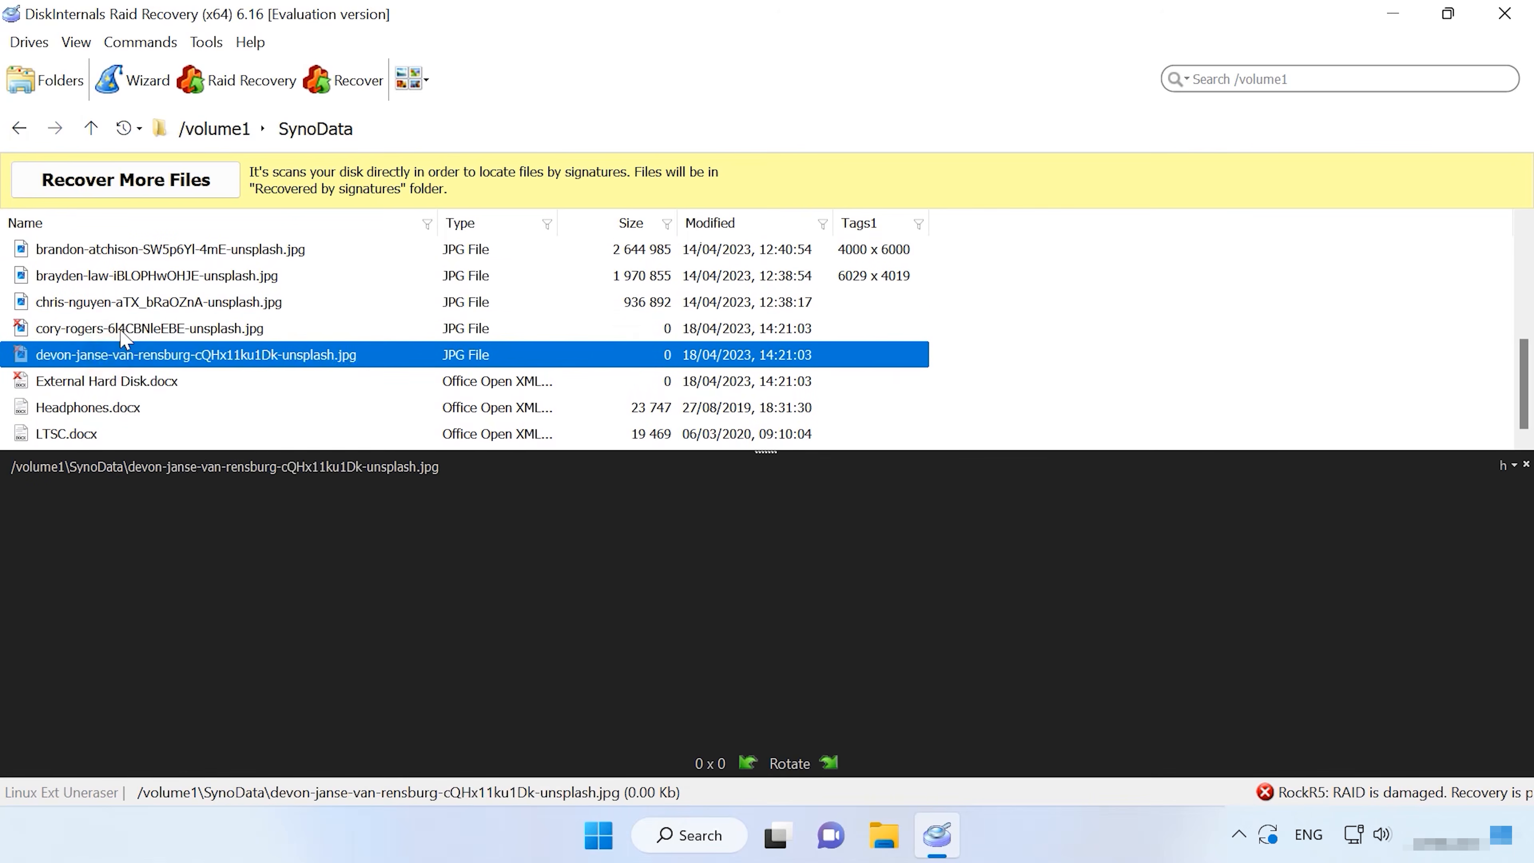
{"action": "left_click", "coordinate": [122, 329]}
{"action": "left_click", "coordinate": [124, 303]}
{"action": "scroll", "coordinate": [124, 308], "scroll_direction": "up", "scroll_amount": 4}
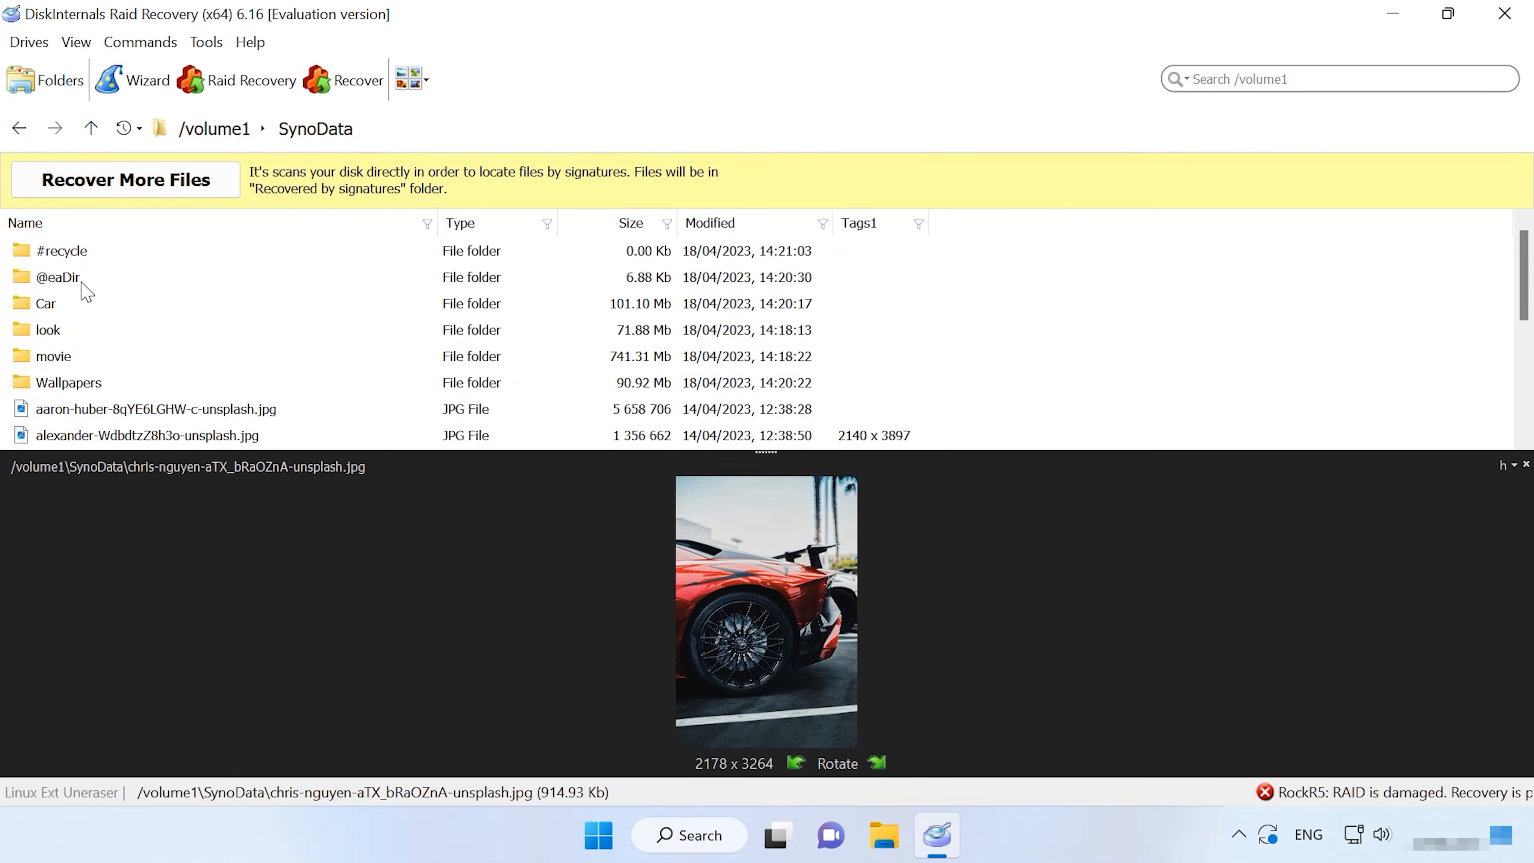
Open the Car folder and compare the previews of the deleted images between 001.jpg and 010.jpg with the intact 011.jpg.
{"action": "double_click", "coordinate": [52, 300]}
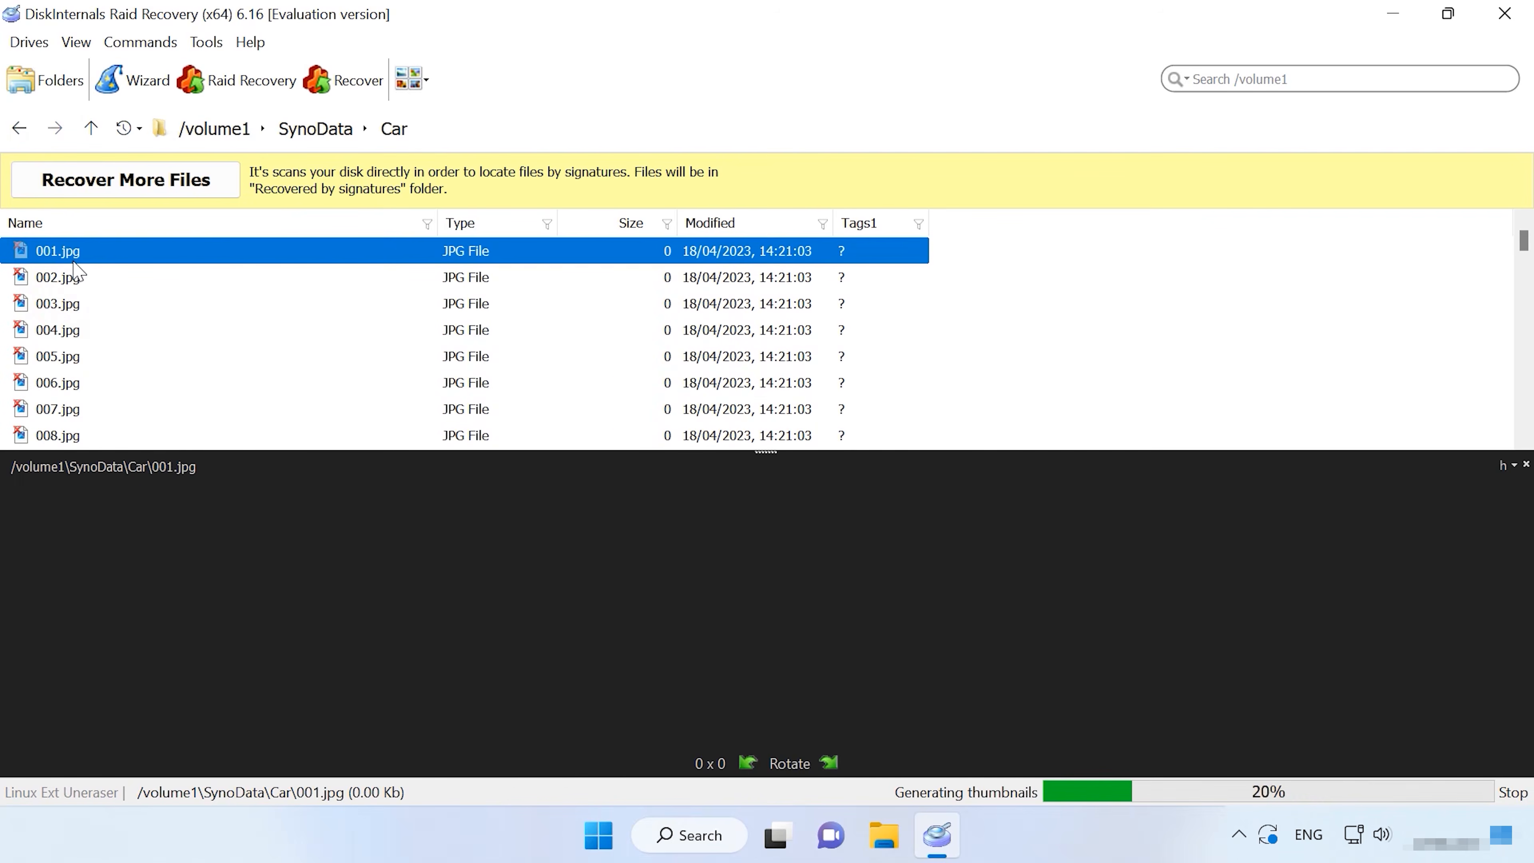
{"action": "left_click", "coordinate": [44, 278]}
{"action": "left_click", "coordinate": [57, 304]}
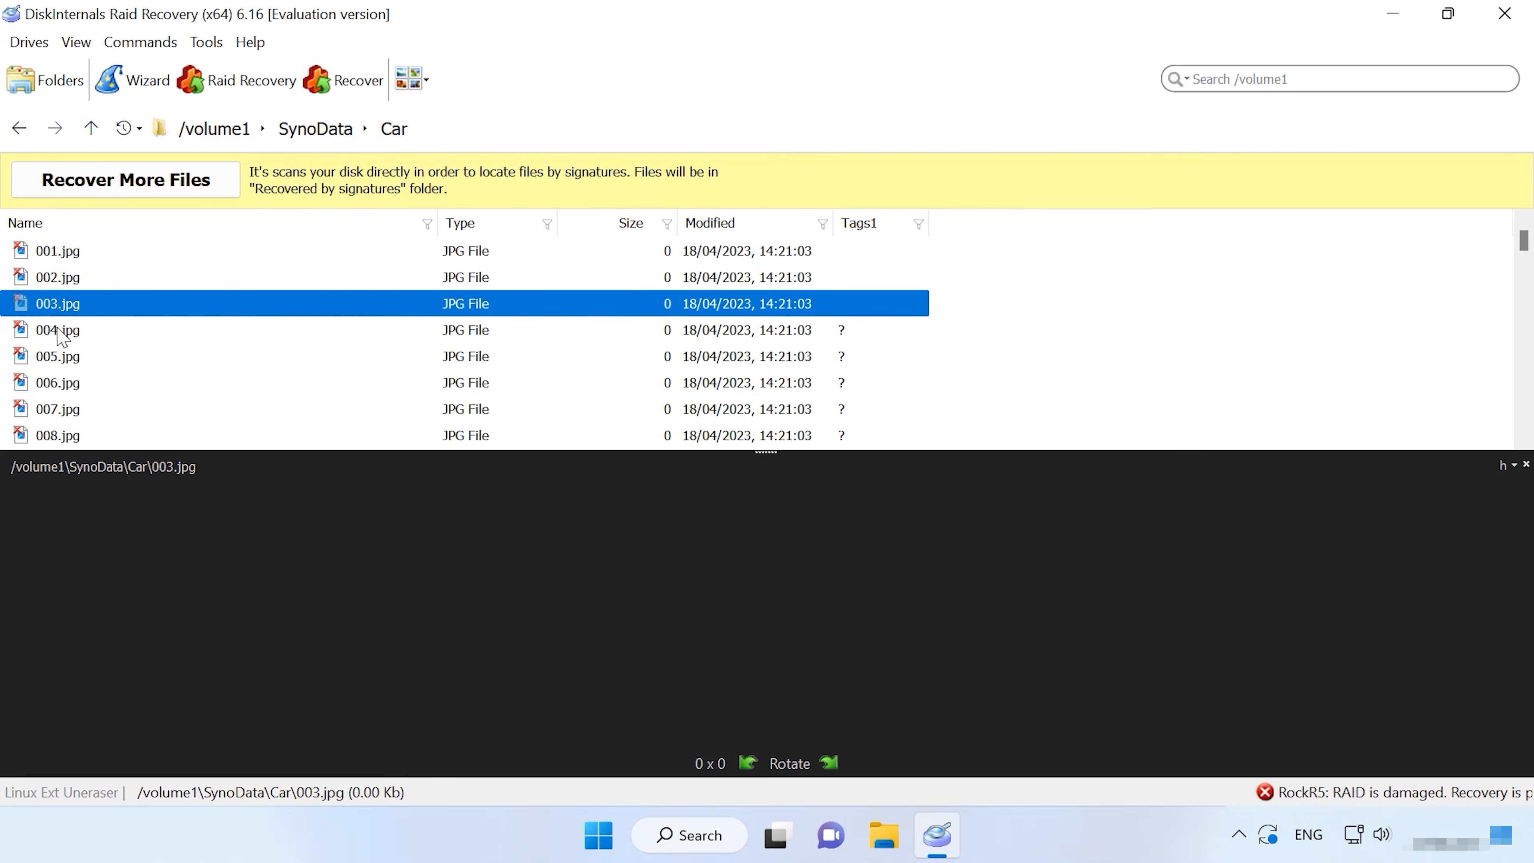
{"action": "left_click", "coordinate": [58, 330]}
{"action": "left_click", "coordinate": [57, 356]}
{"action": "left_click", "coordinate": [55, 382]}
{"action": "scroll", "coordinate": [55, 381], "scroll_direction": "down", "scroll_amount": 1}
{"action": "left_click", "coordinate": [54, 332]}
{"action": "left_click", "coordinate": [55, 357]}
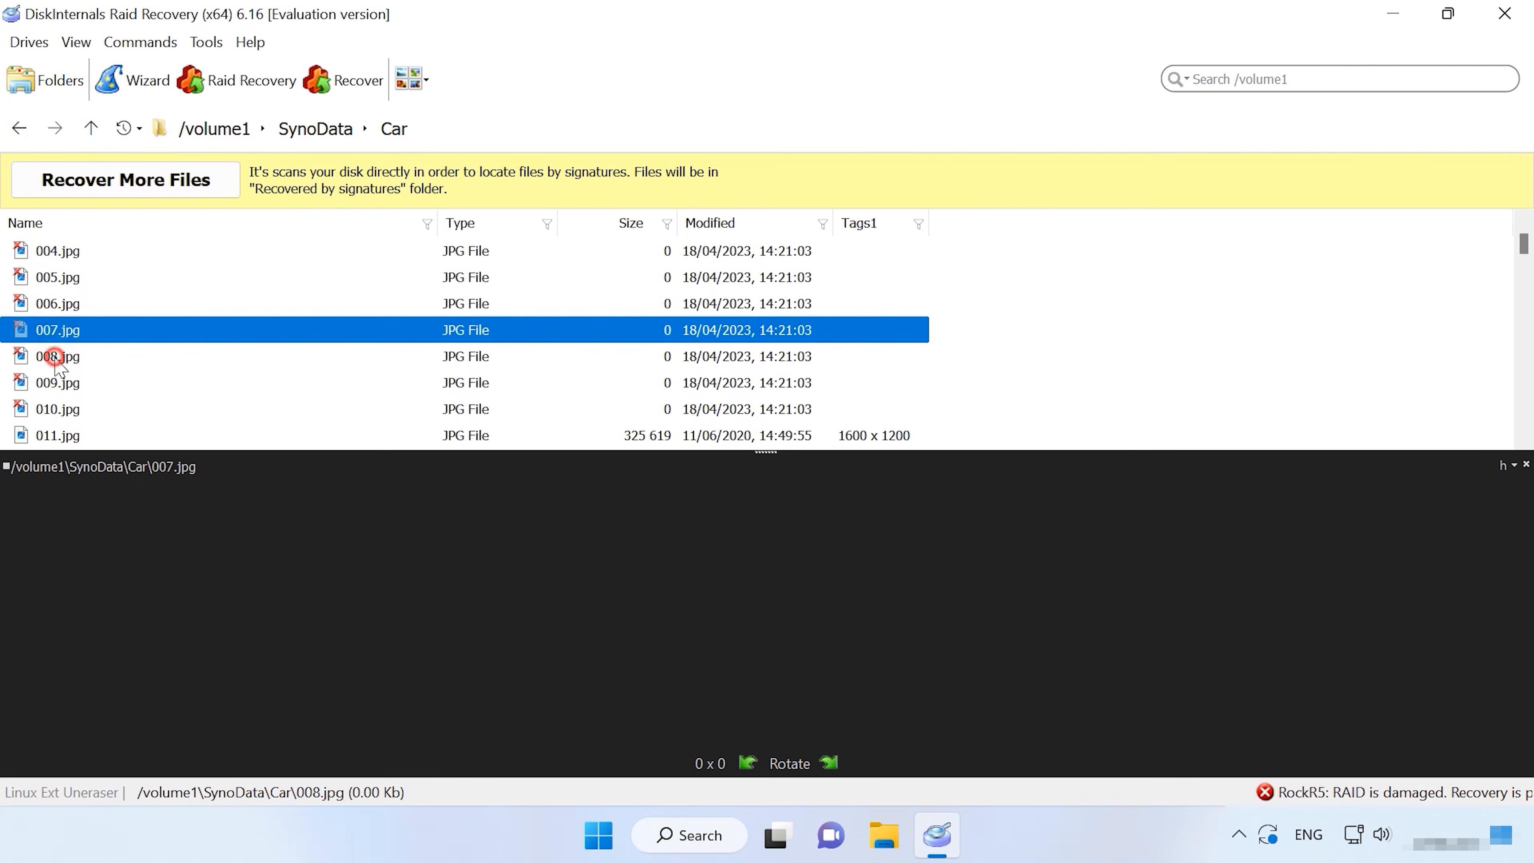
{"action": "left_click", "coordinate": [53, 409]}
{"action": "scroll", "coordinate": [54, 393], "scroll_direction": "down", "scroll_amount": 1}
{"action": "left_click", "coordinate": [56, 357]}
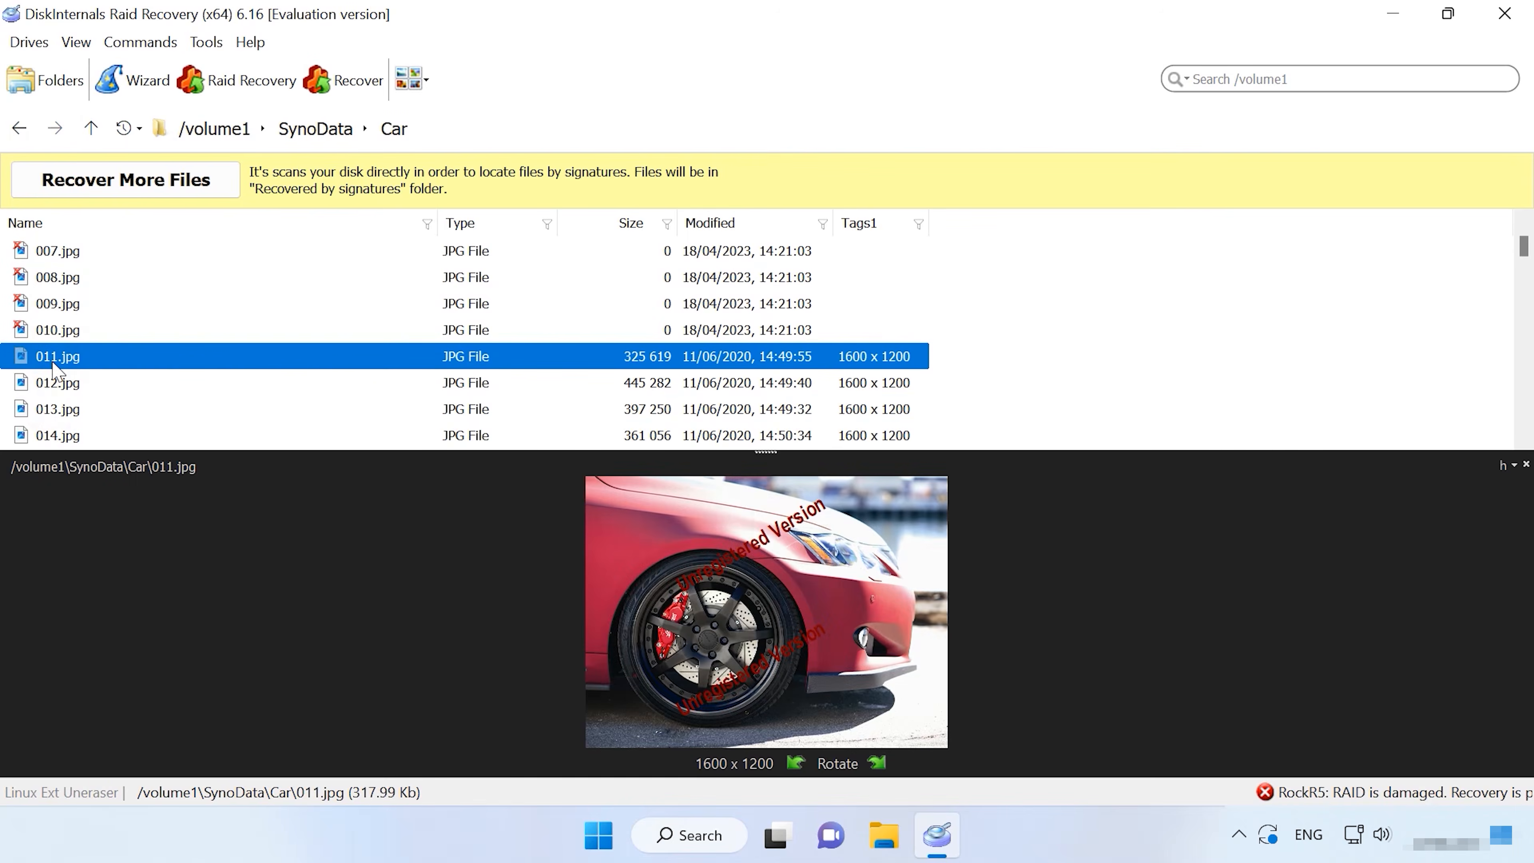
Return to the drive list and open the /volume1 partition of Syno7:2 as Recovery, running a full recovery for Ext2/3/4 (Linux).
{"action": "left_click", "coordinate": [91, 129]}
{"action": "left_click", "coordinate": [91, 128]}
{"action": "left_click", "coordinate": [91, 128]}
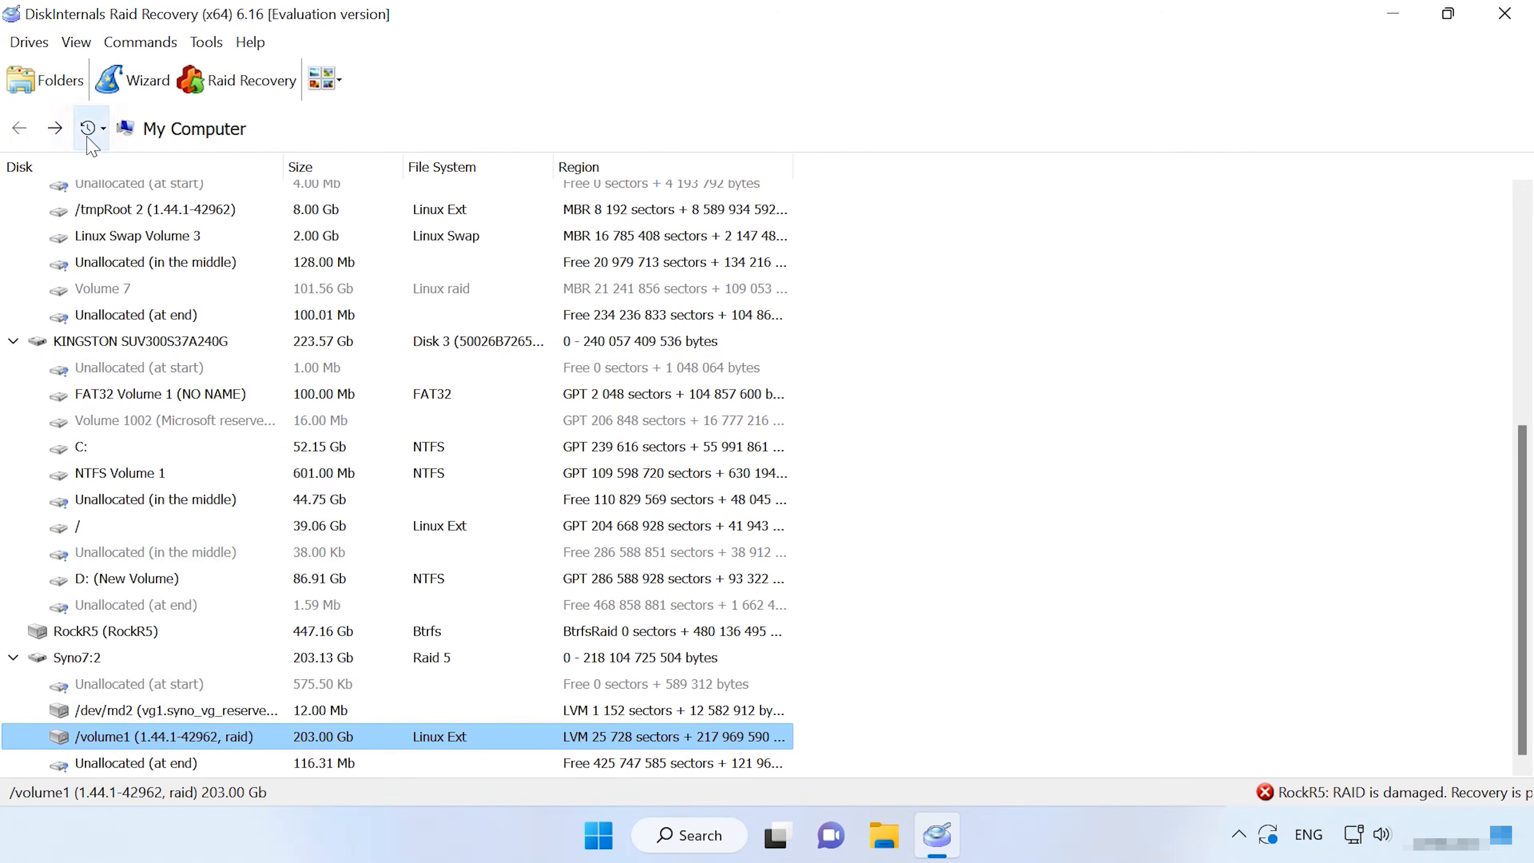
{"action": "right_click", "coordinate": [141, 737]}
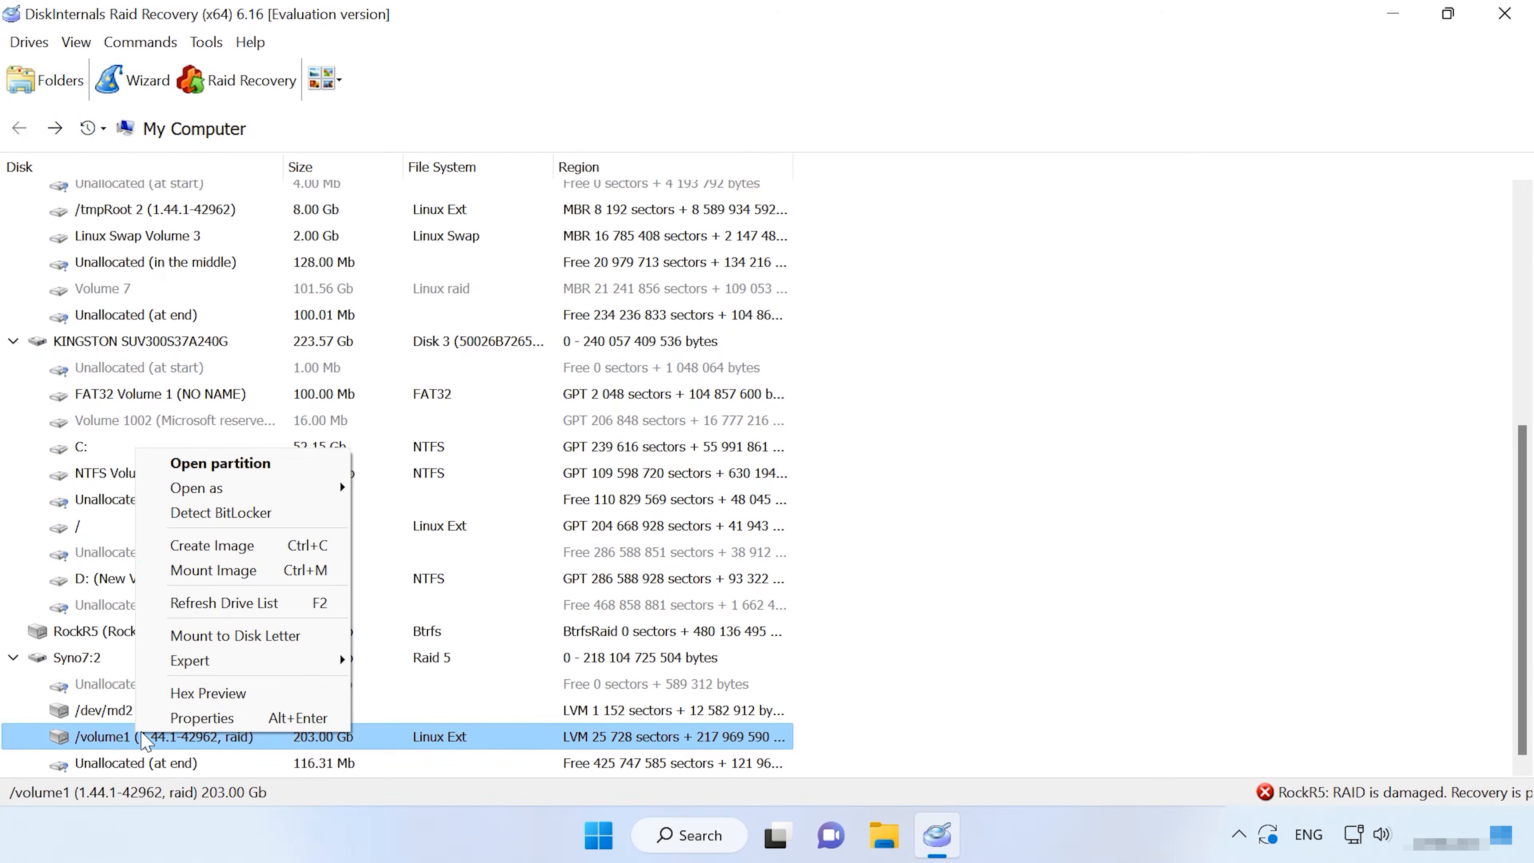
{"action": "mouse_move", "coordinate": [281, 488]}
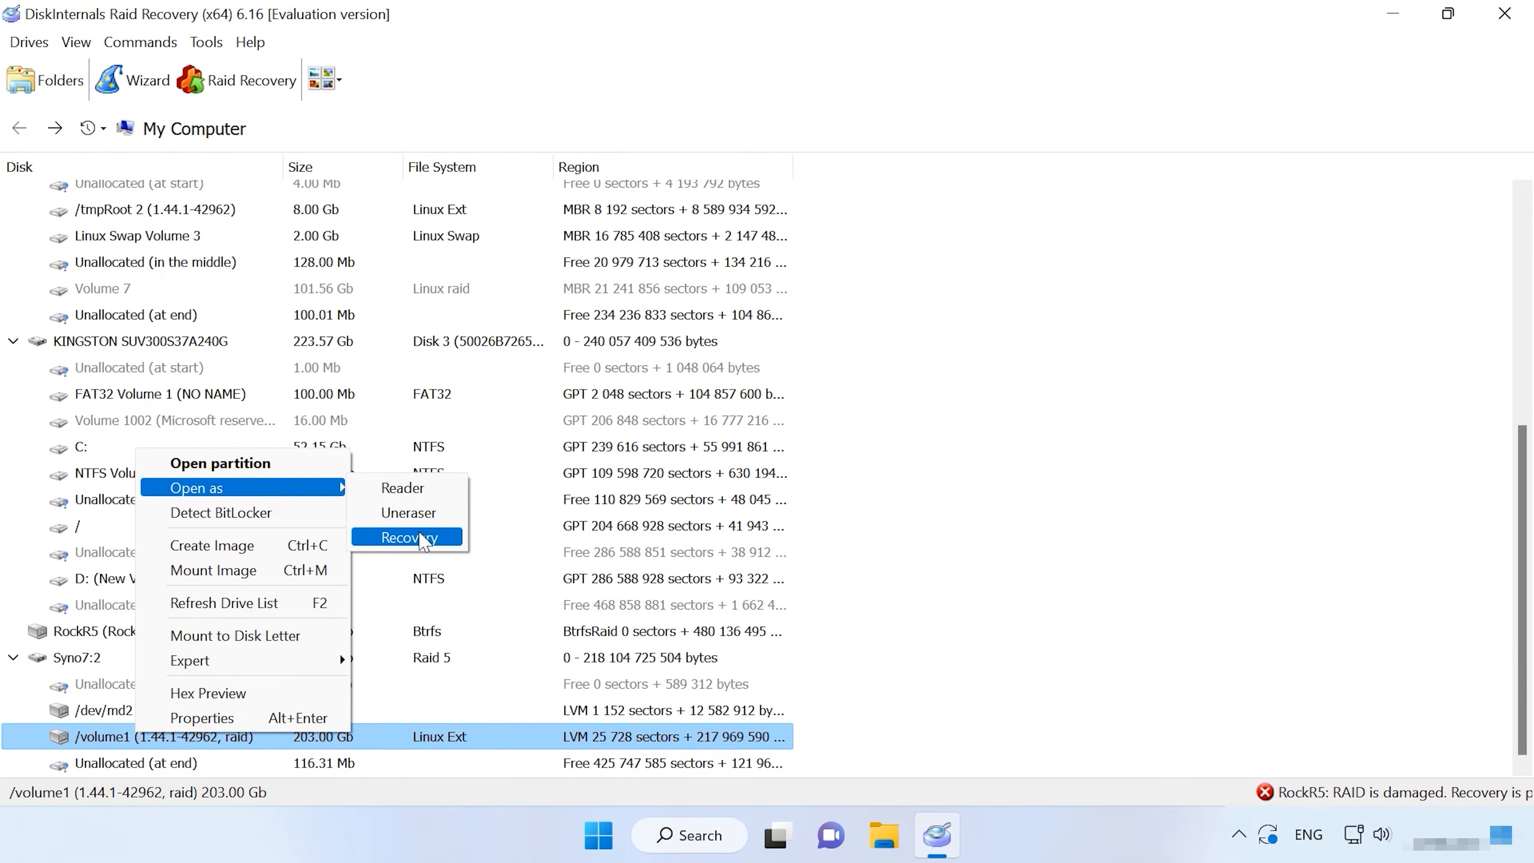
{"action": "left_click", "coordinate": [416, 544]}
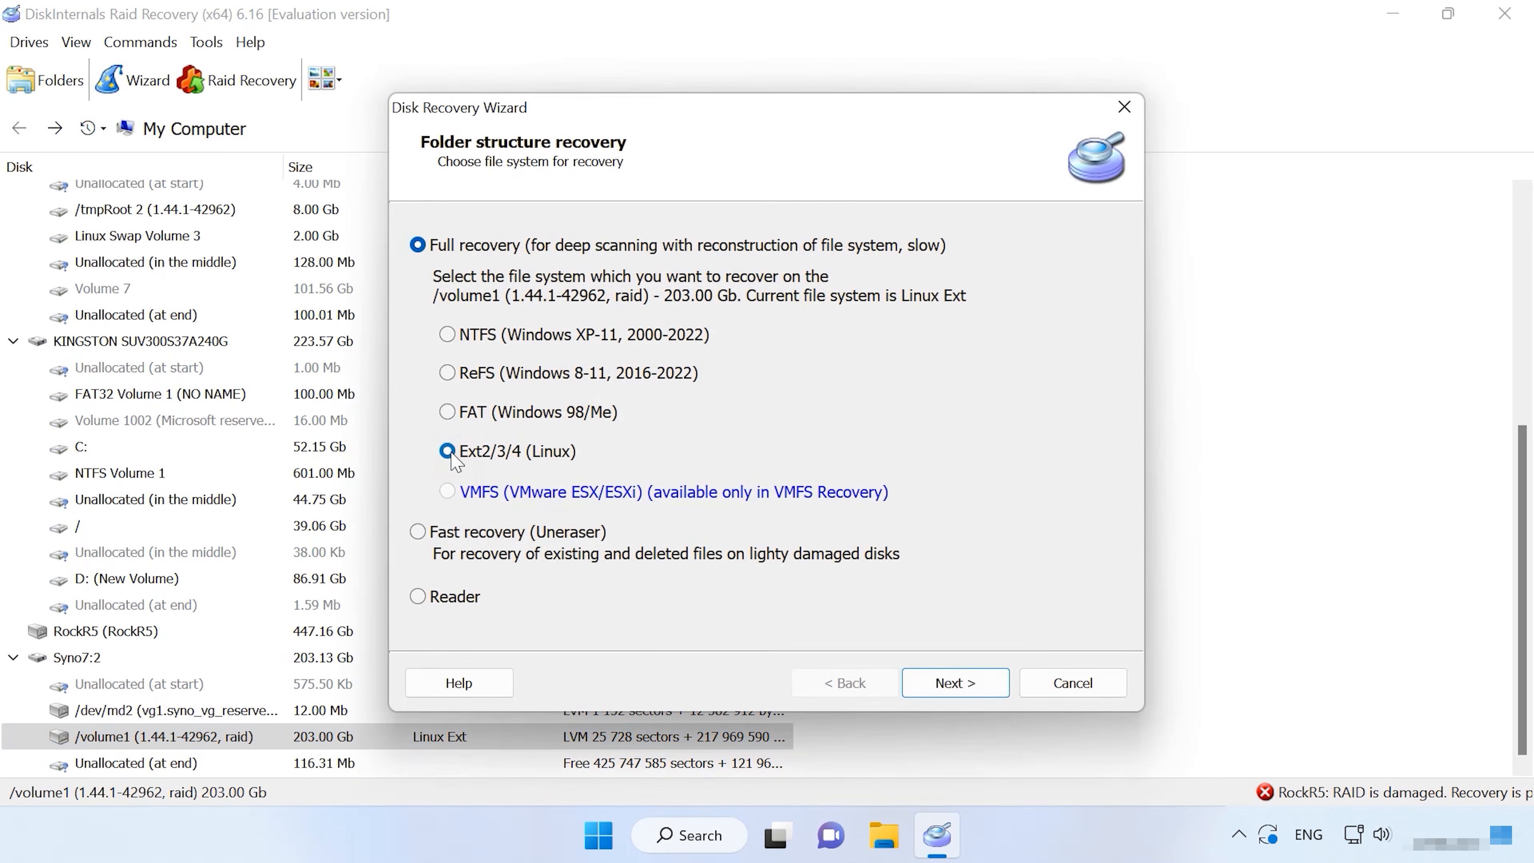
{"action": "left_click", "coordinate": [952, 682]}
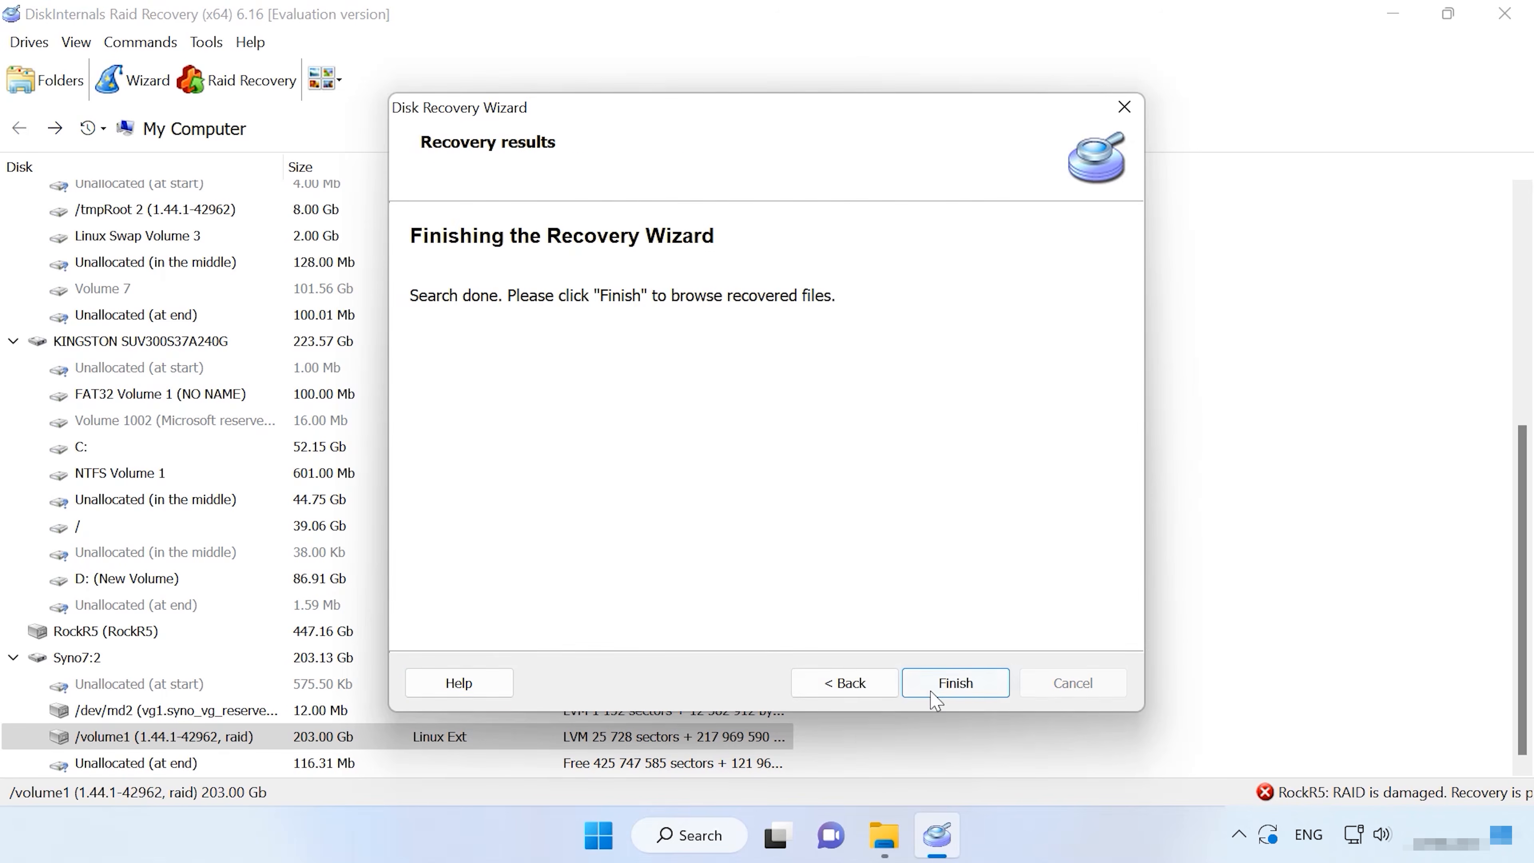
{"action": "left_click", "coordinate": [935, 700]}
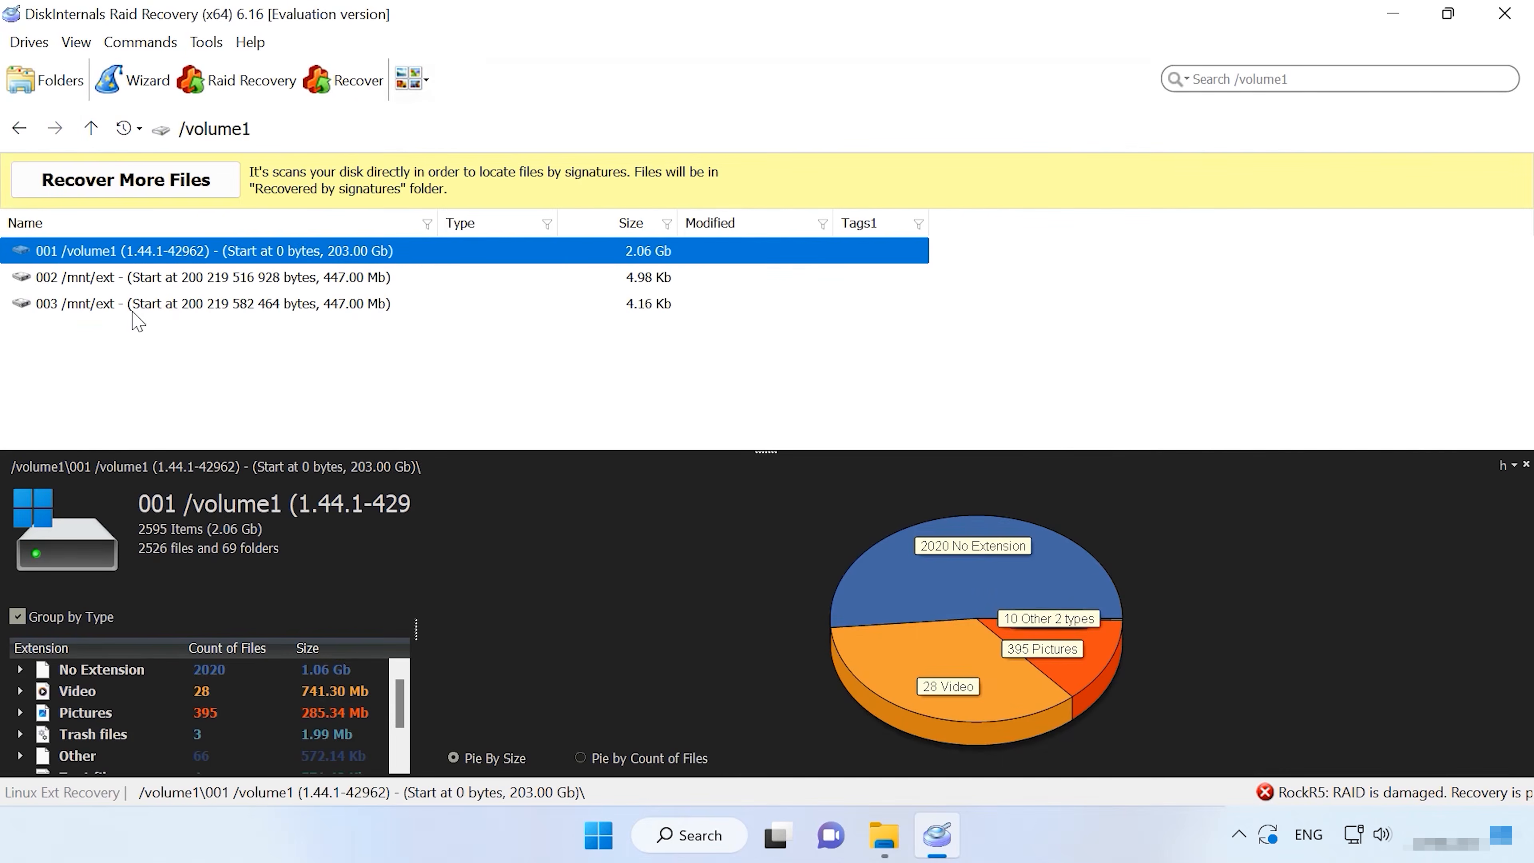
Open the 203.00 Gb volume 001 /volume1 in the recovery results and enter its SynoData folder.
{"action": "double_click", "coordinate": [76, 252]}
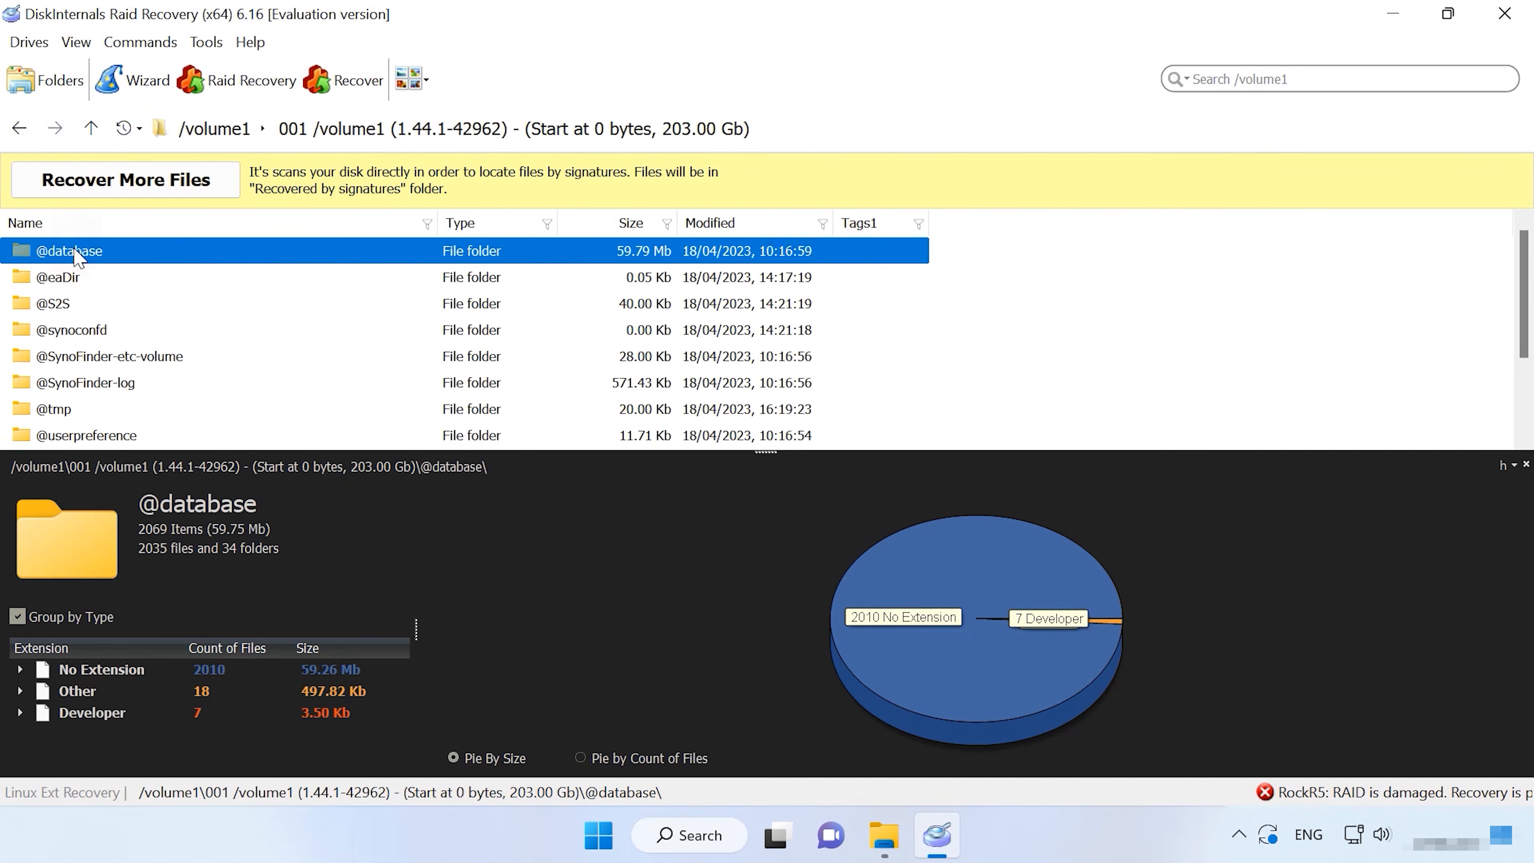
{"action": "scroll", "coordinate": [72, 322], "scroll_direction": "down", "scroll_amount": 2}
{"action": "double_click", "coordinate": [78, 333]}
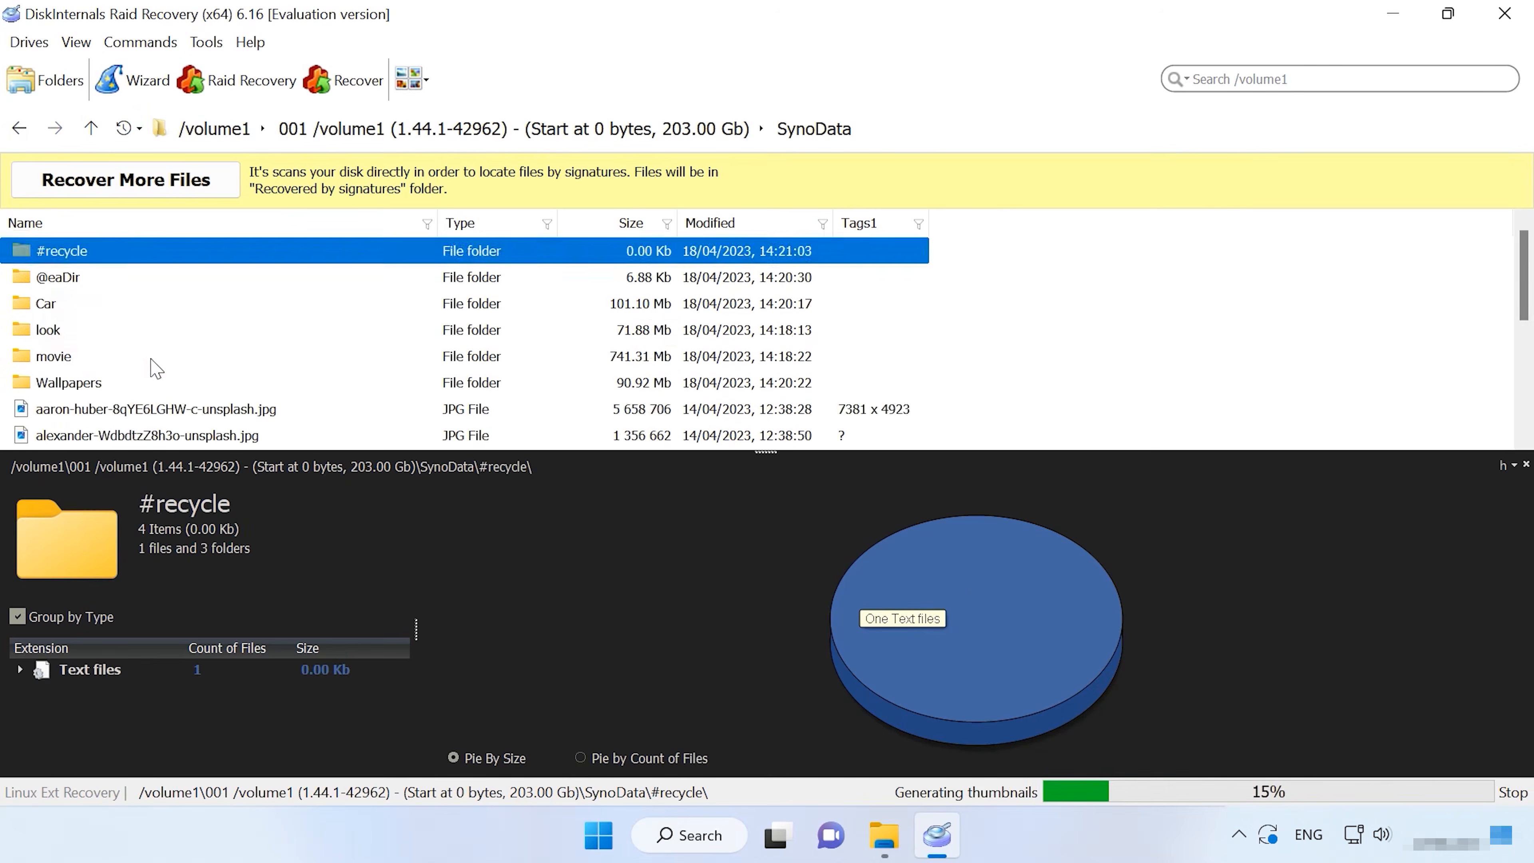
Check the previews of the two deleted JPG images and External Hard Disk.docx in the recovered SynoData folder.
{"action": "scroll", "coordinate": [121, 369], "scroll_direction": "down", "scroll_amount": 3}
{"action": "left_click", "coordinate": [103, 334]}
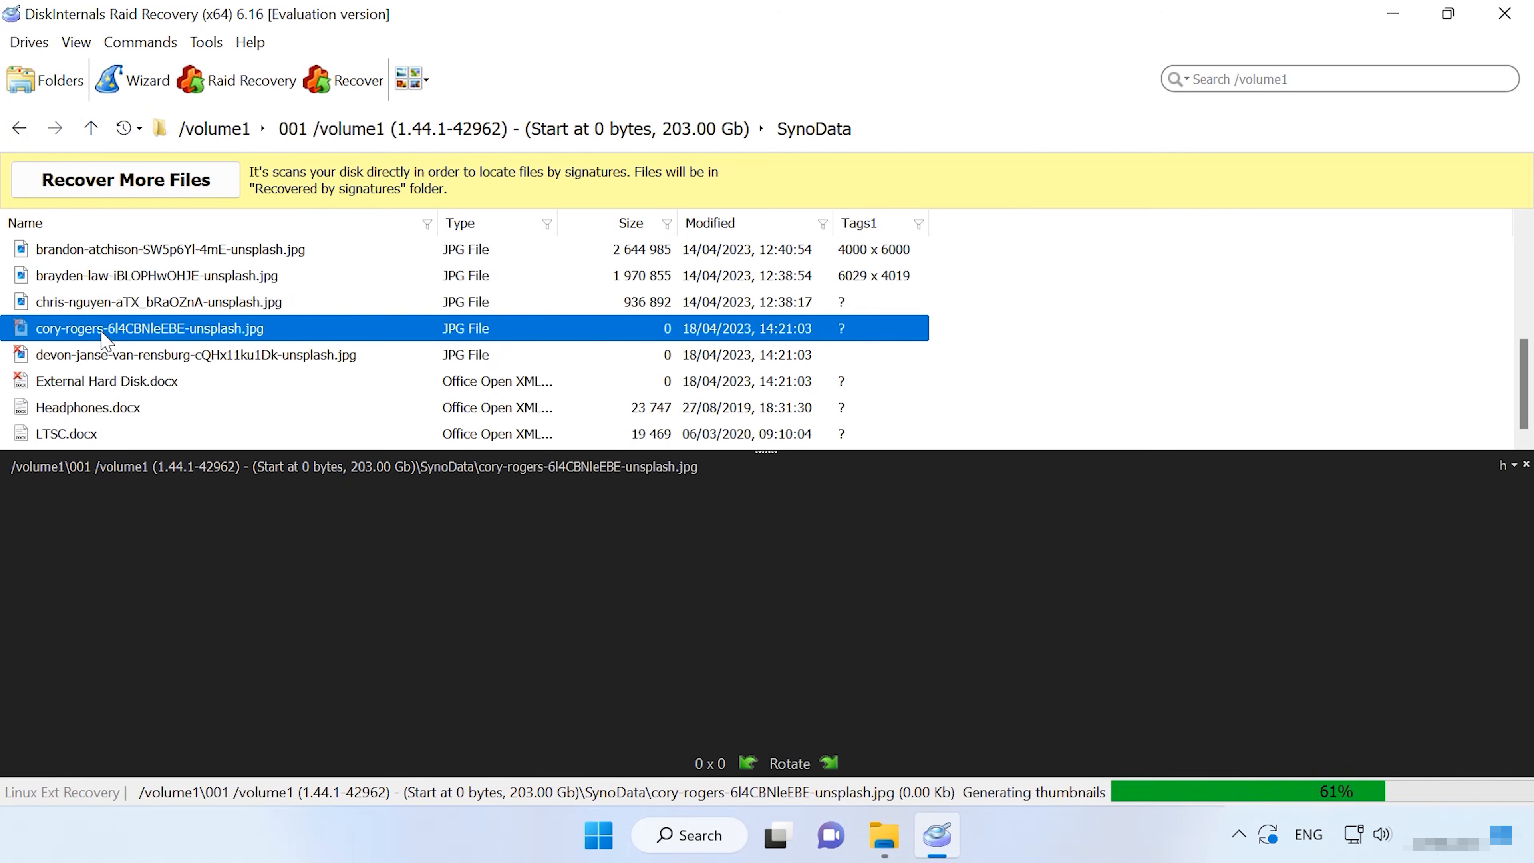
{"action": "left_click", "coordinate": [105, 361]}
{"action": "left_click", "coordinate": [102, 384]}
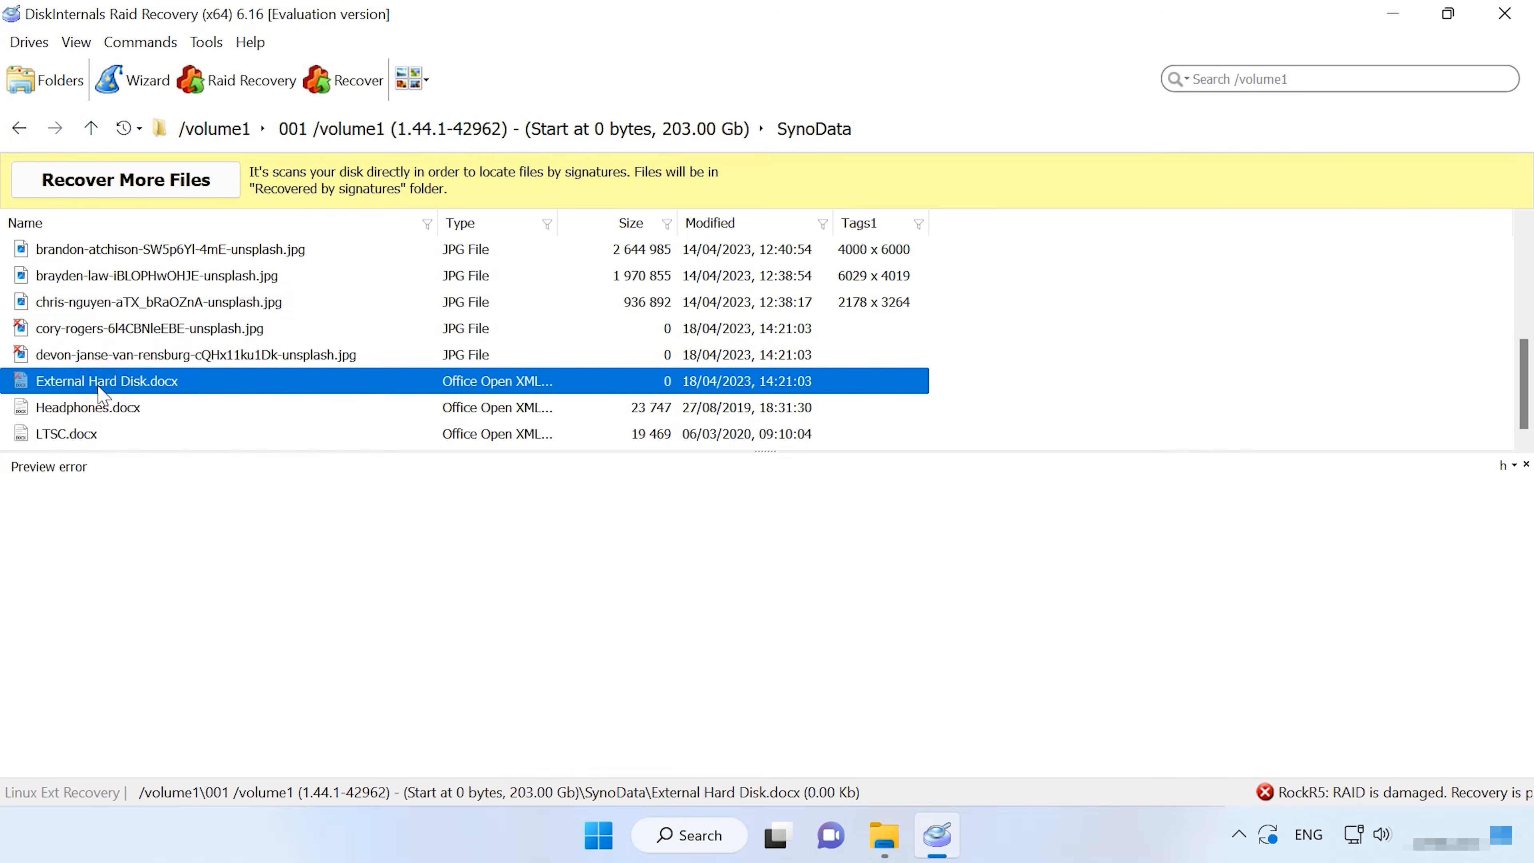
{"action": "left_click", "coordinate": [107, 357]}
{"action": "left_click", "coordinate": [112, 333]}
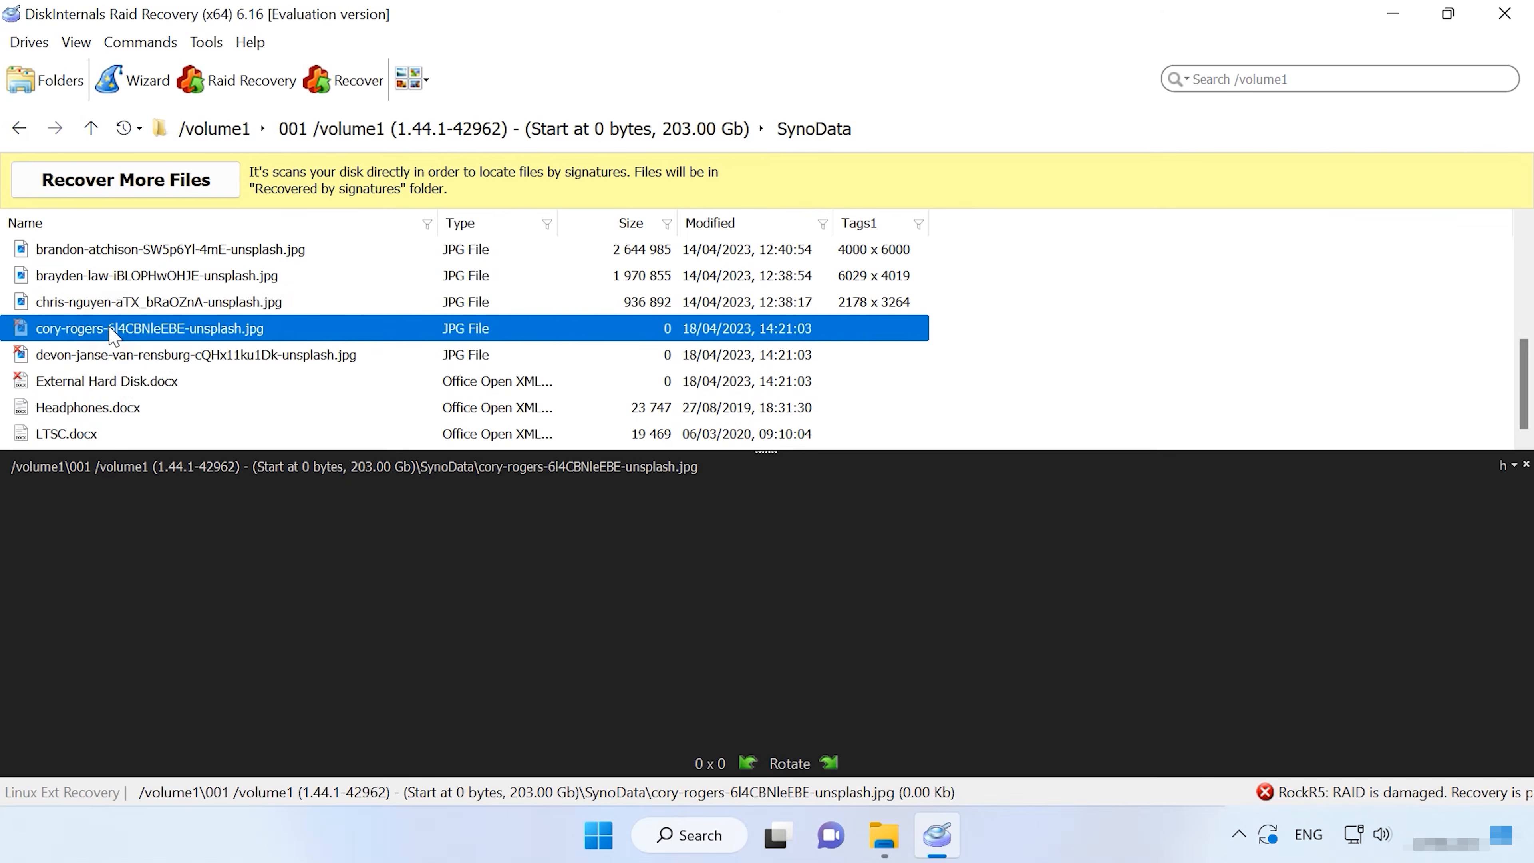
Preview the first two intact JPG images in SynoData and compare them with the first deleted JPG image.
{"action": "scroll", "coordinate": [111, 339], "scroll_direction": "up", "scroll_amount": 3}
{"action": "left_click", "coordinate": [109, 354]}
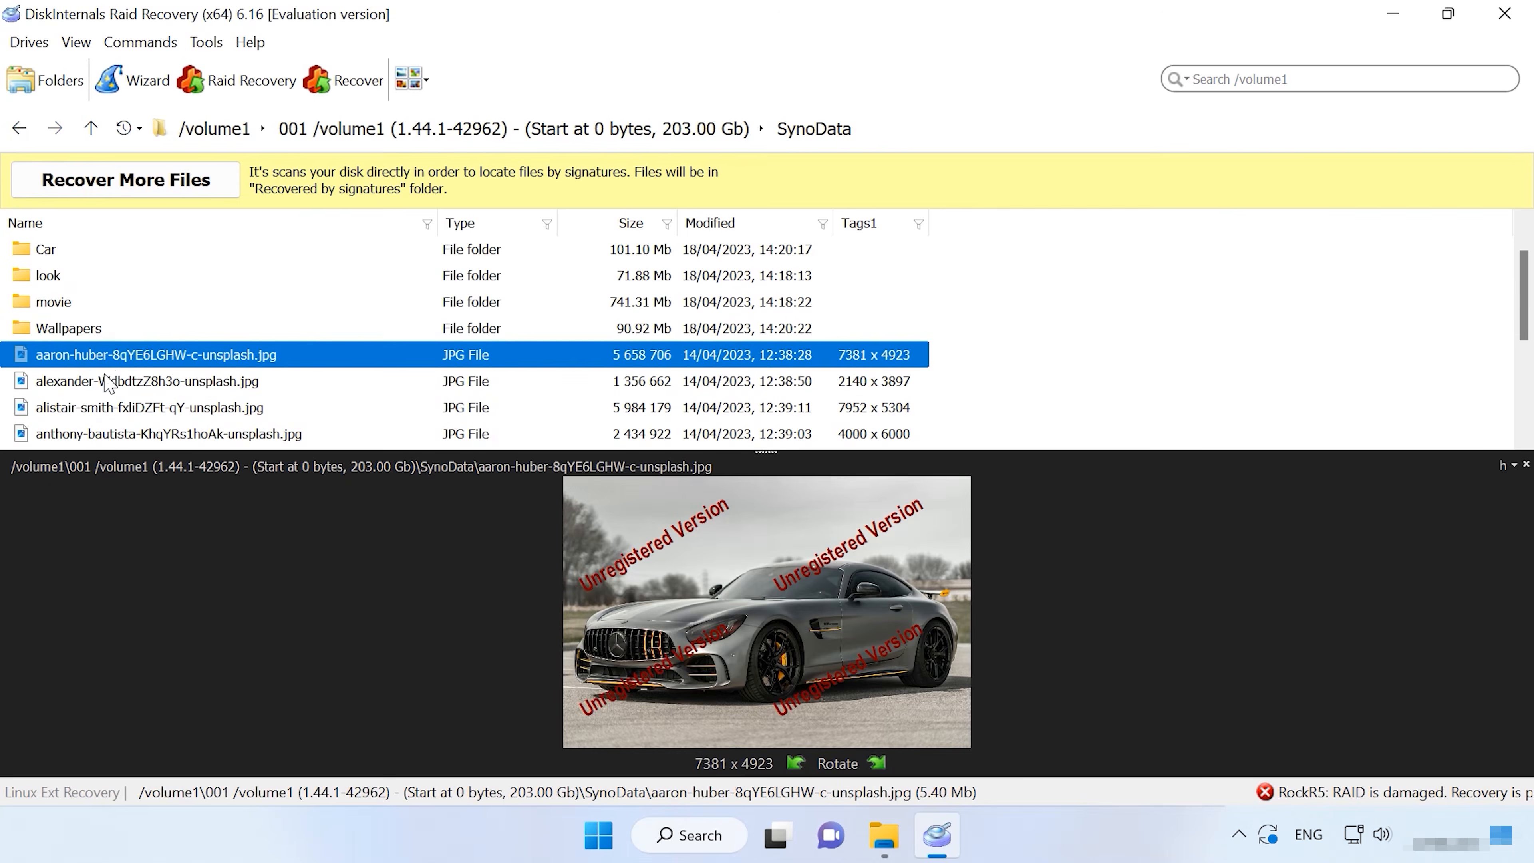
{"action": "left_click", "coordinate": [109, 382]}
{"action": "scroll", "coordinate": [108, 387], "scroll_direction": "down", "scroll_amount": 1}
{"action": "left_click", "coordinate": [99, 408]}
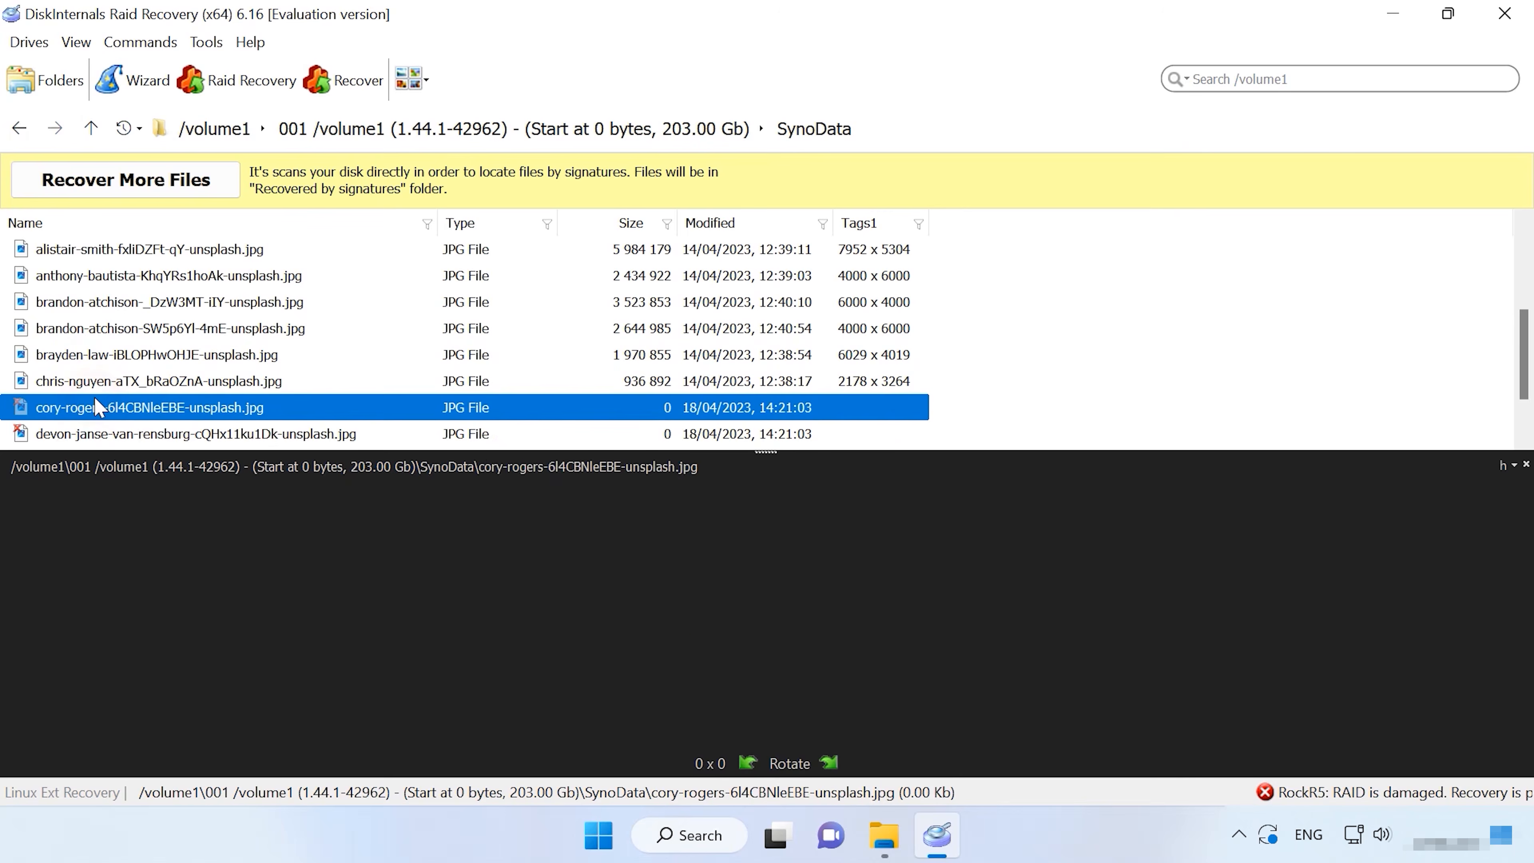
{"action": "scroll", "coordinate": [99, 408], "scroll_direction": "down", "scroll_amount": 1}
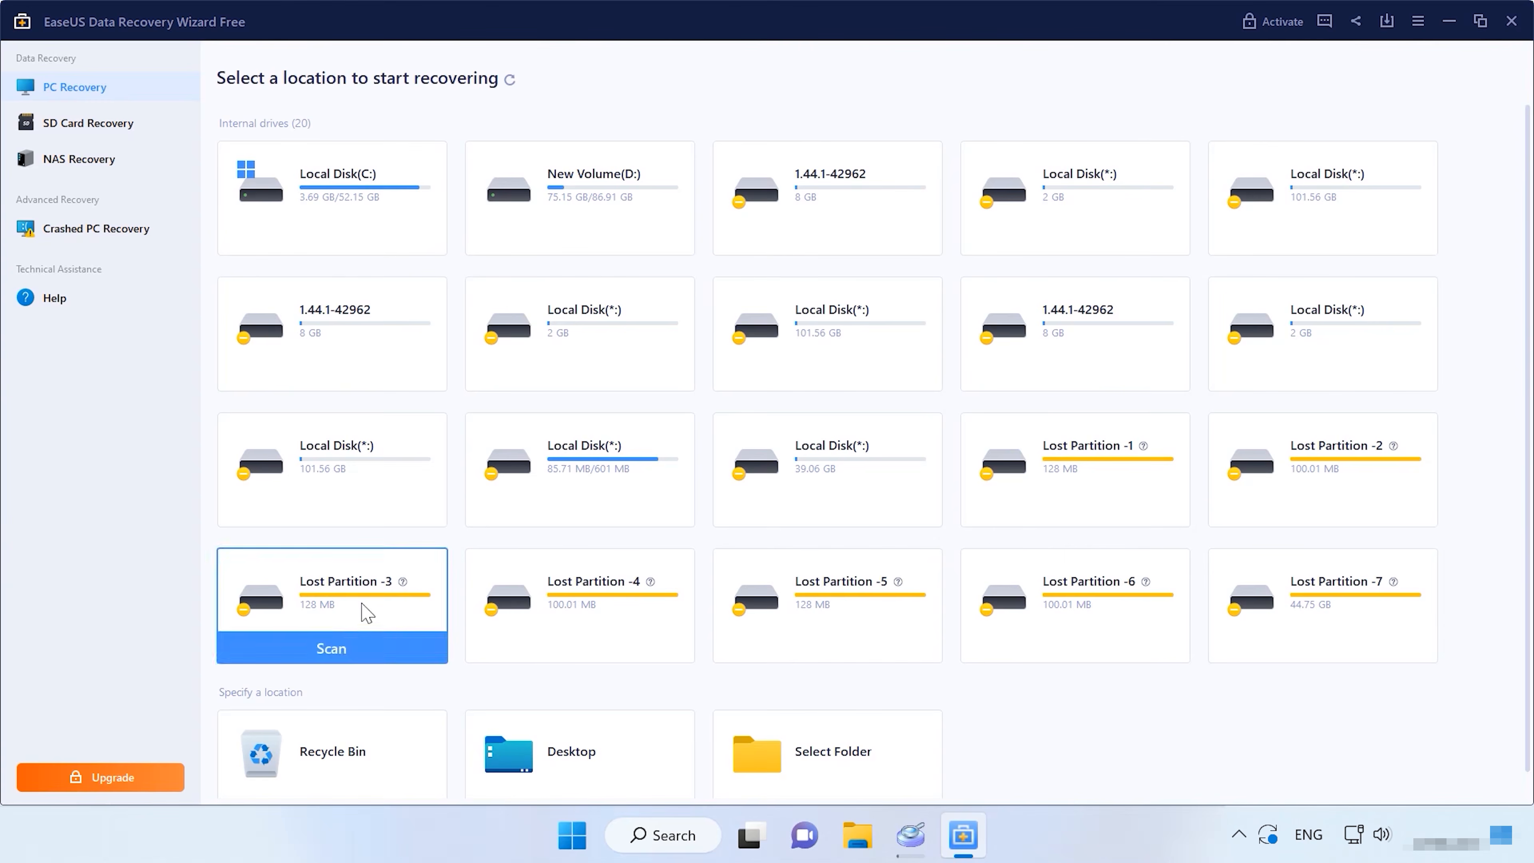
Look through EaseUS Data Recovery Wizard's list of internal drives and its application options for RAID array support.
{"action": "scroll", "coordinate": [1010, 651], "scroll_direction": "down", "scroll_amount": 1}
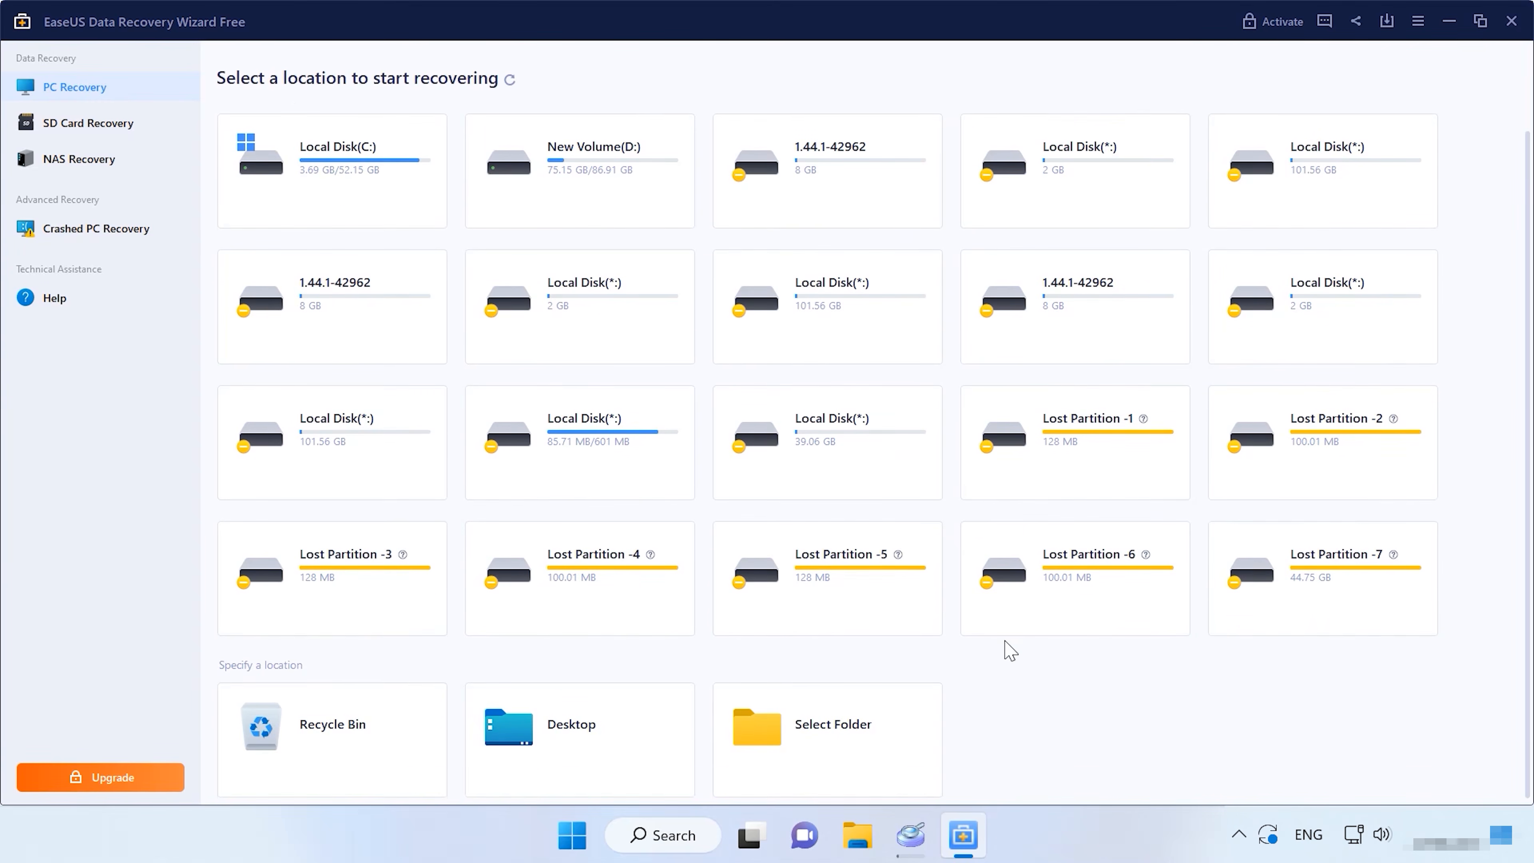
{"action": "scroll", "coordinate": [1005, 651], "scroll_direction": "up", "scroll_amount": 1}
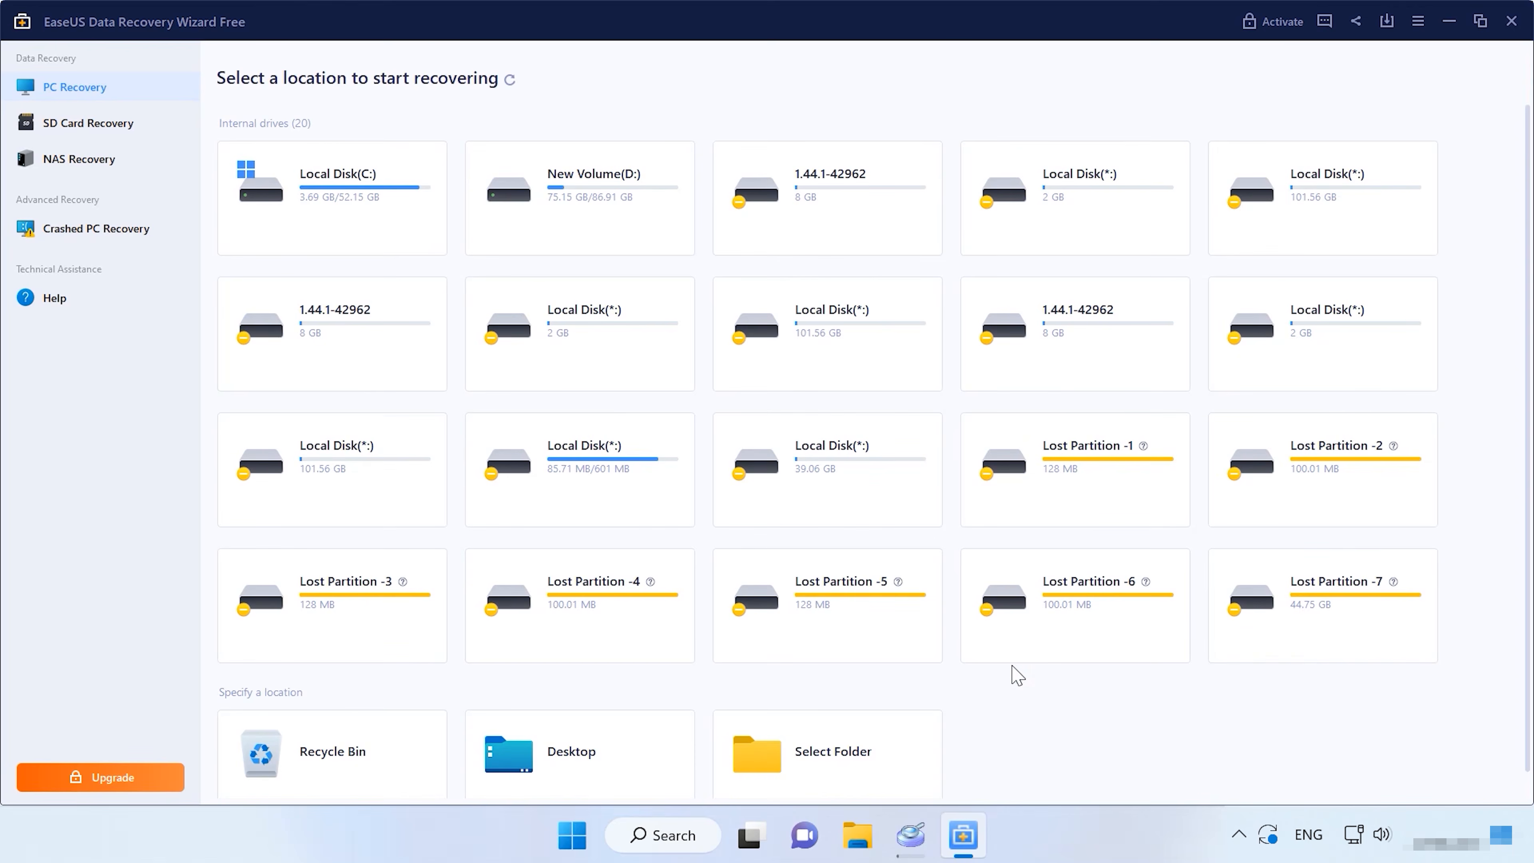
{"action": "left_click", "coordinate": [1418, 21]}
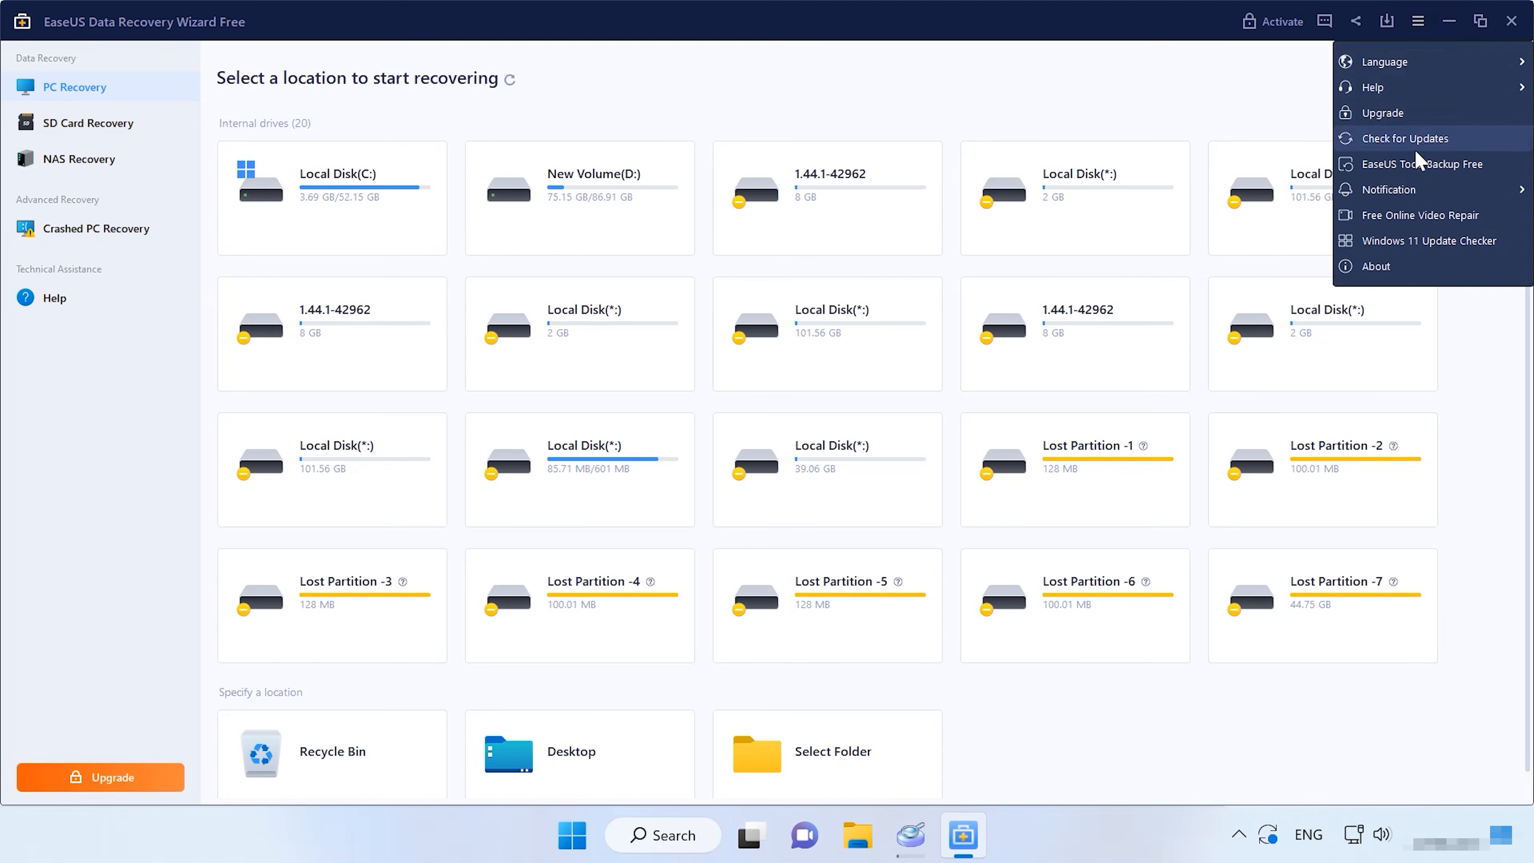
{"action": "mouse_move", "coordinate": [1422, 190]}
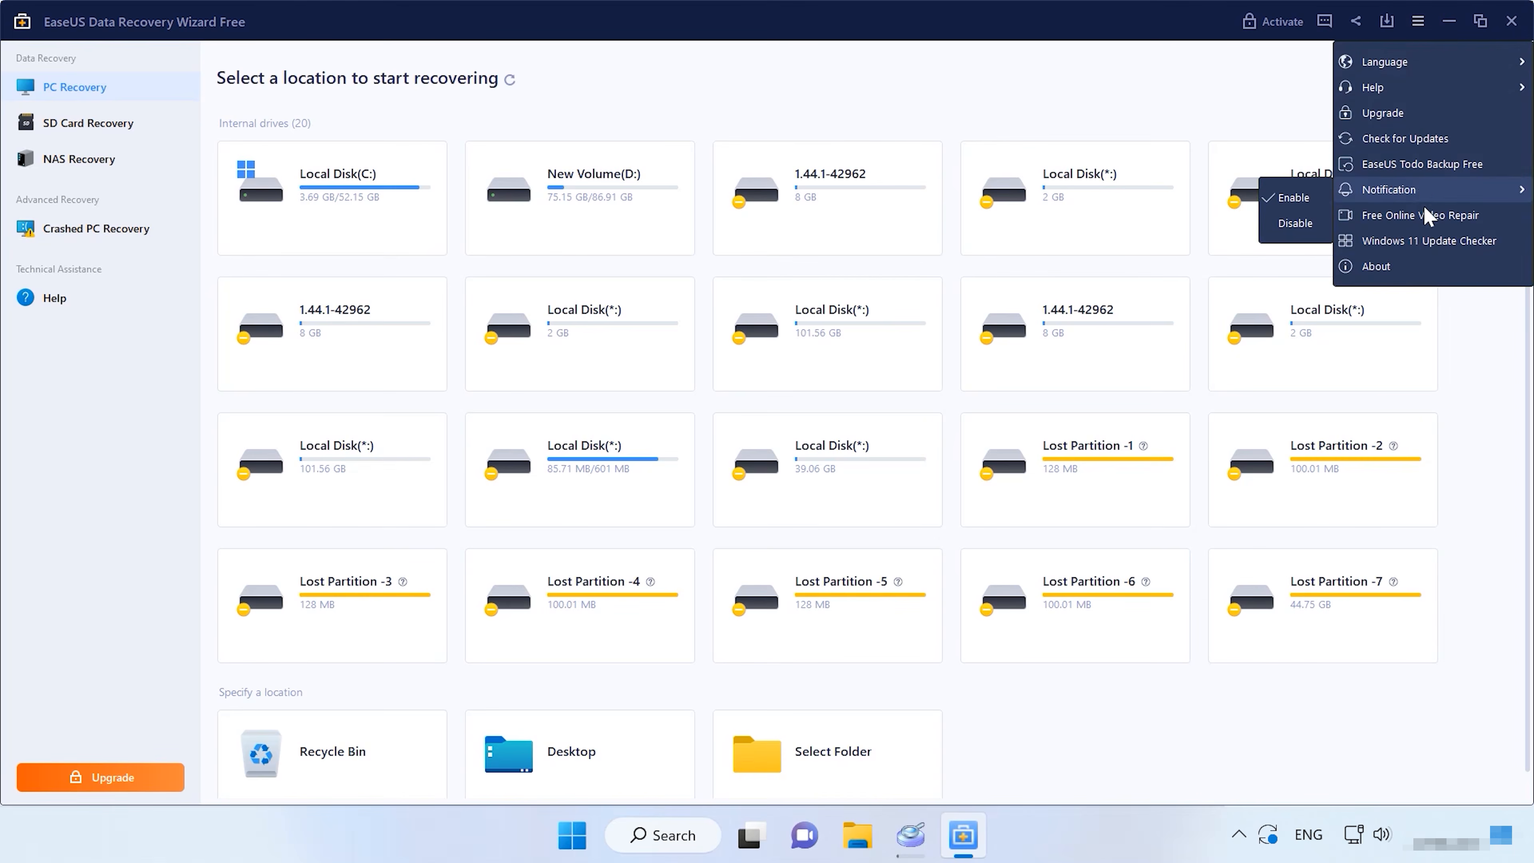
{"action": "left_click", "coordinate": [1472, 394]}
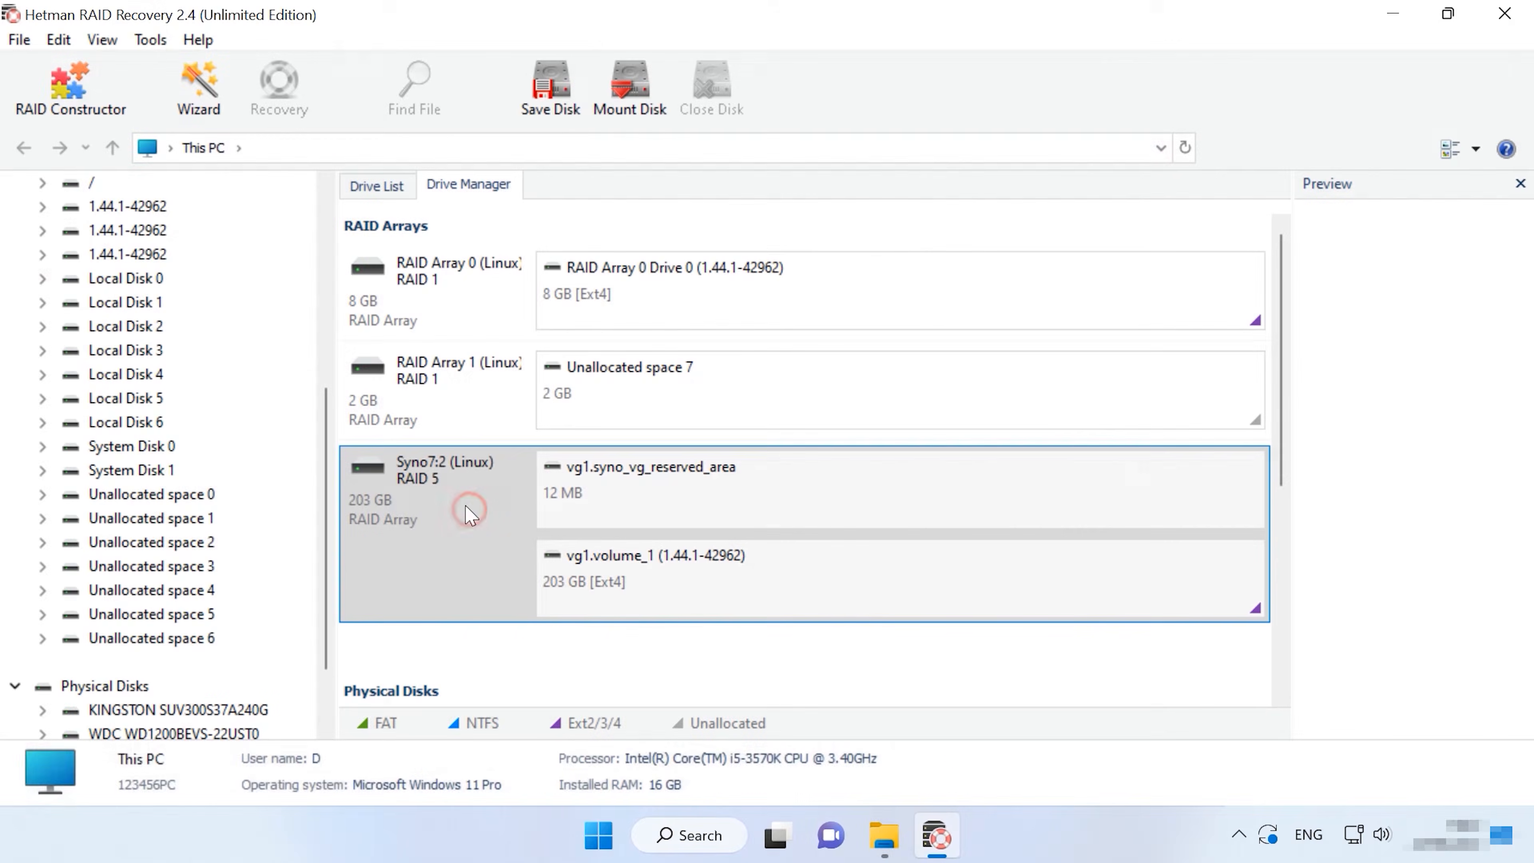
Open vg1.volume_1 of the Syno7:2 RAID 5 array in Hetman RAID Recovery and analyze it with a fast scan.
{"action": "left_click", "coordinate": [447, 496]}
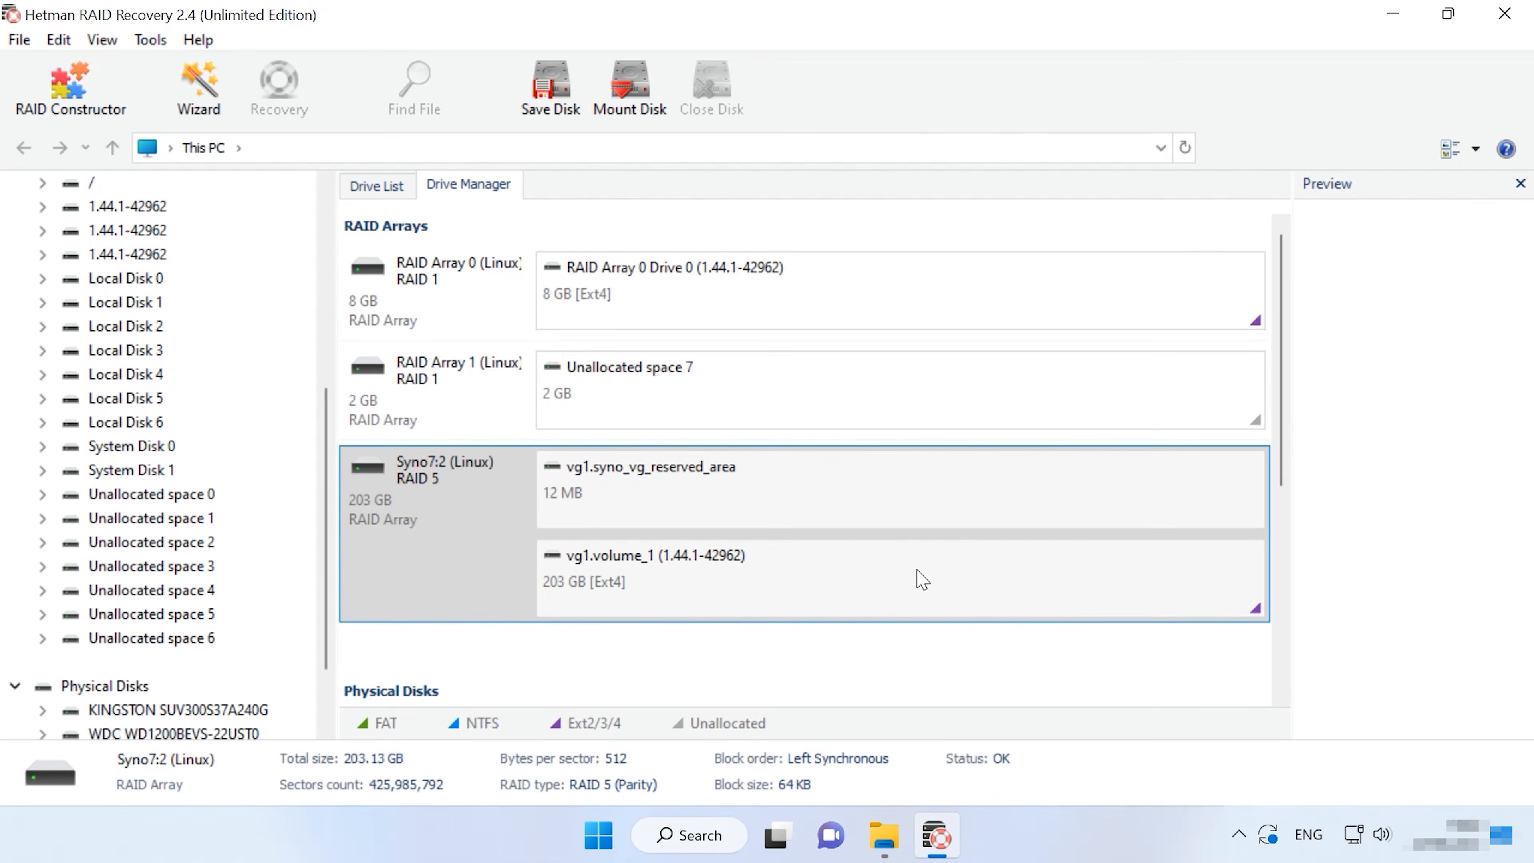
{"action": "left_click", "coordinate": [940, 575]}
{"action": "right_click", "coordinate": [923, 569]}
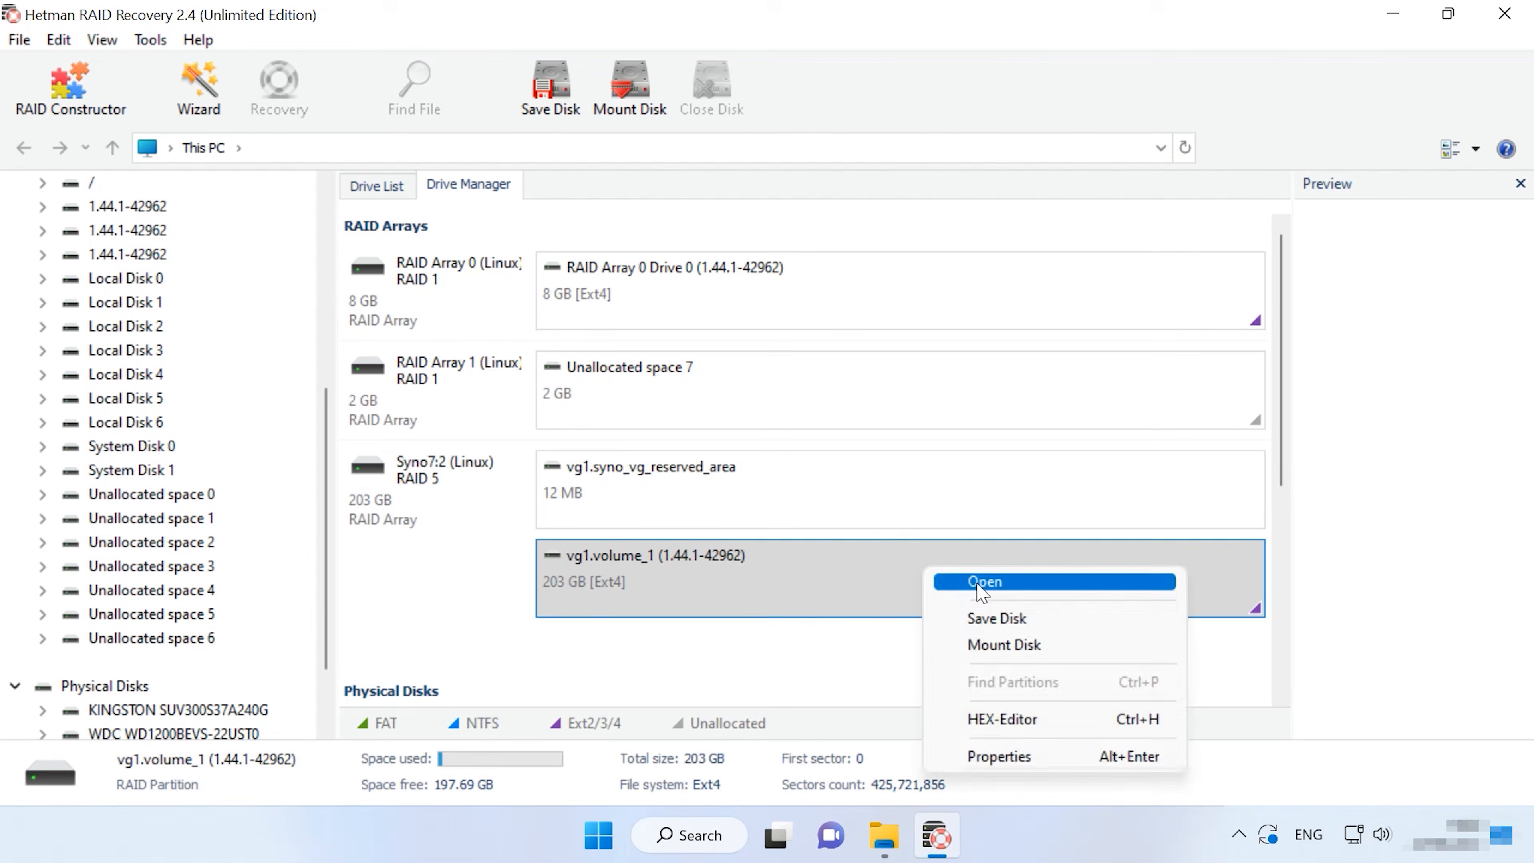
{"action": "left_click", "coordinate": [995, 583]}
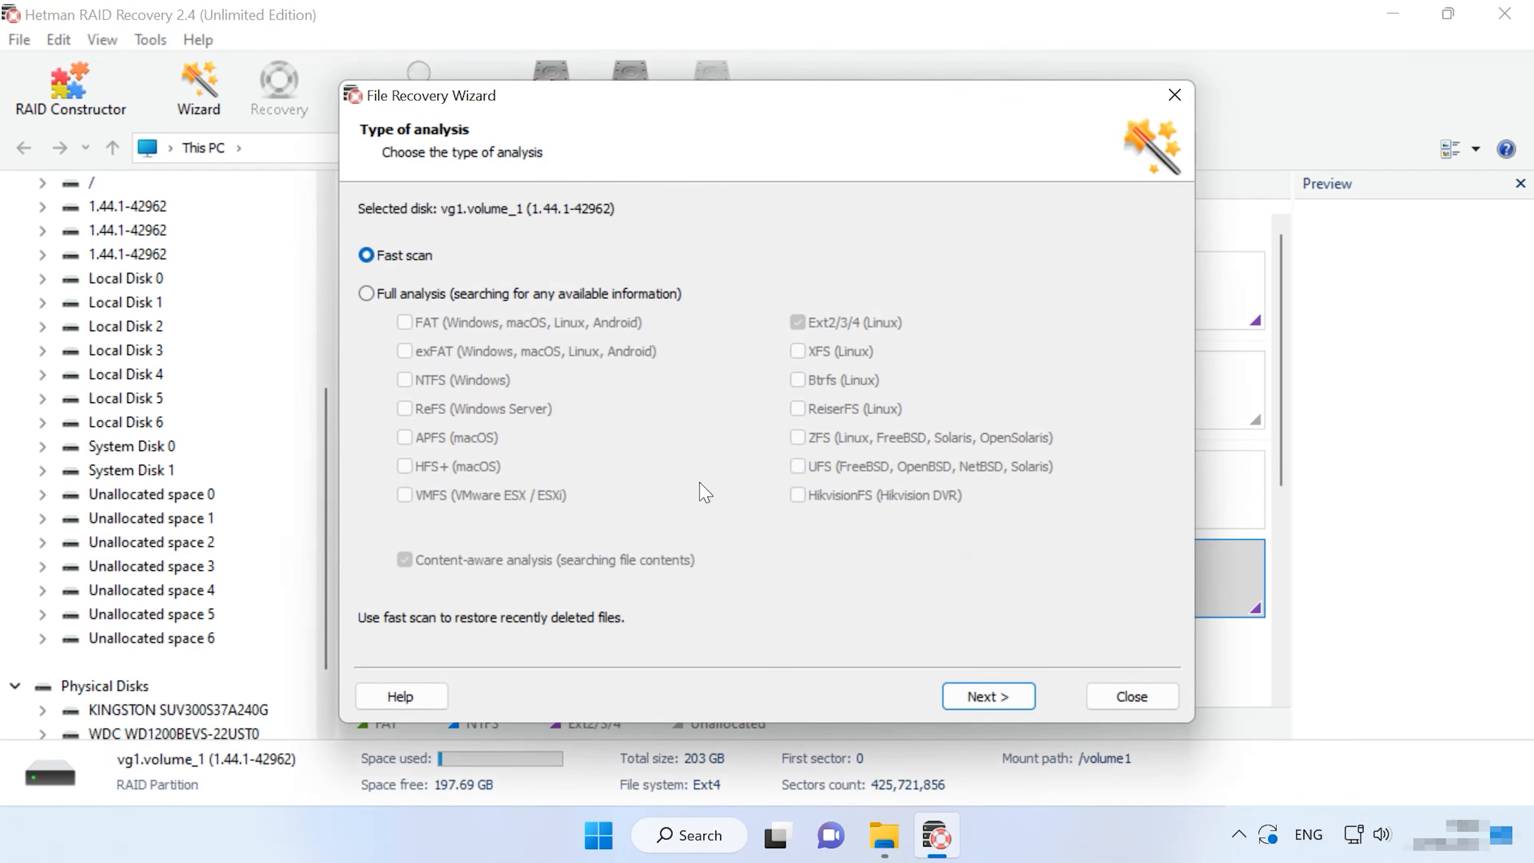
{"action": "left_click", "coordinate": [993, 696]}
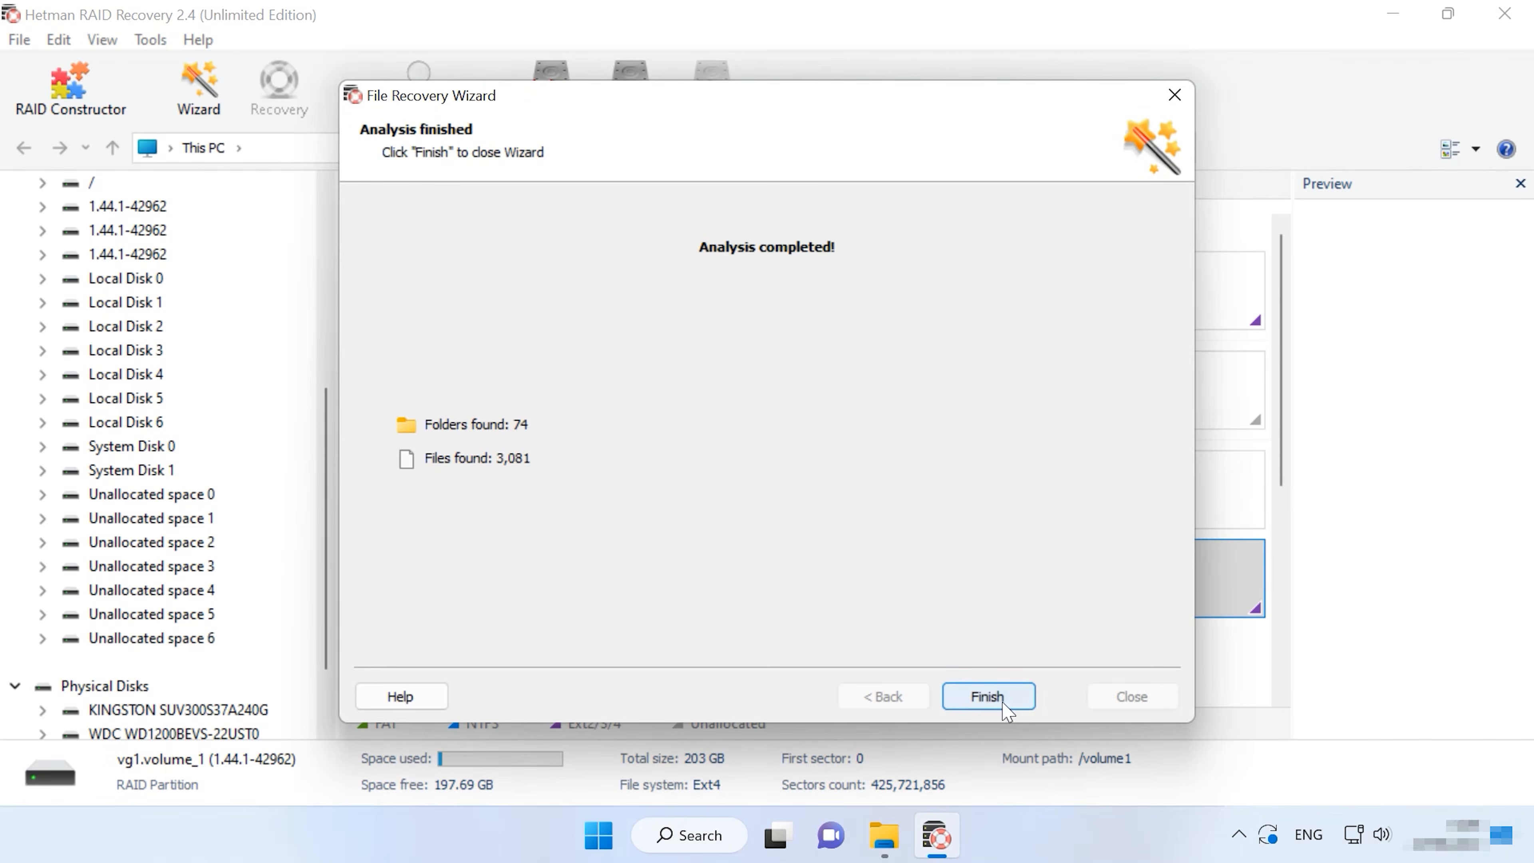
{"action": "left_click", "coordinate": [988, 698]}
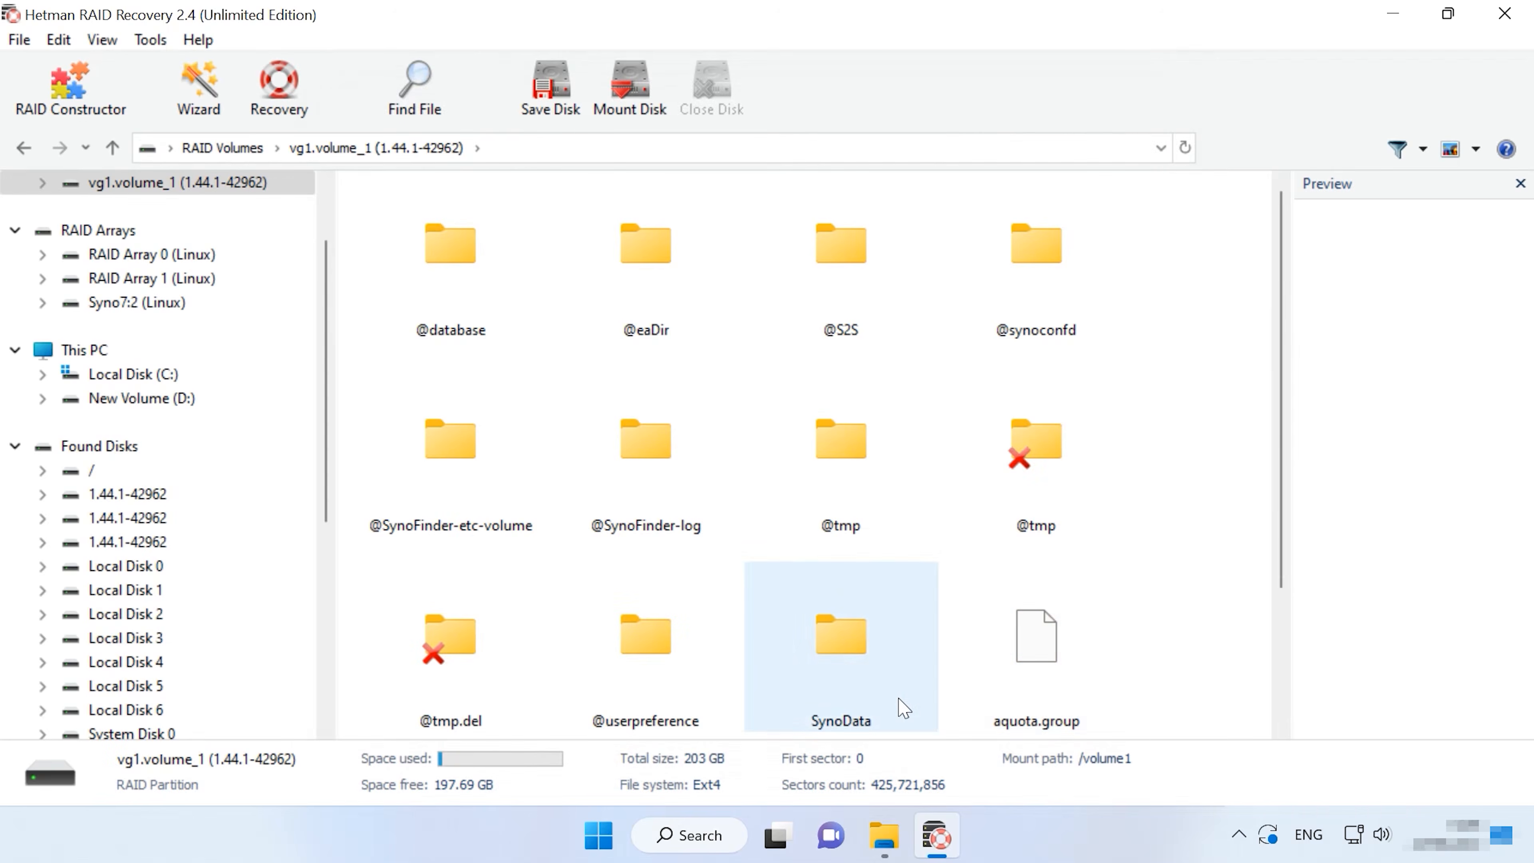
Open the SynoData folder found by the scan and preview its first two JPG images.
{"action": "left_click", "coordinate": [864, 698]}
{"action": "double_click", "coordinate": [864, 700]}
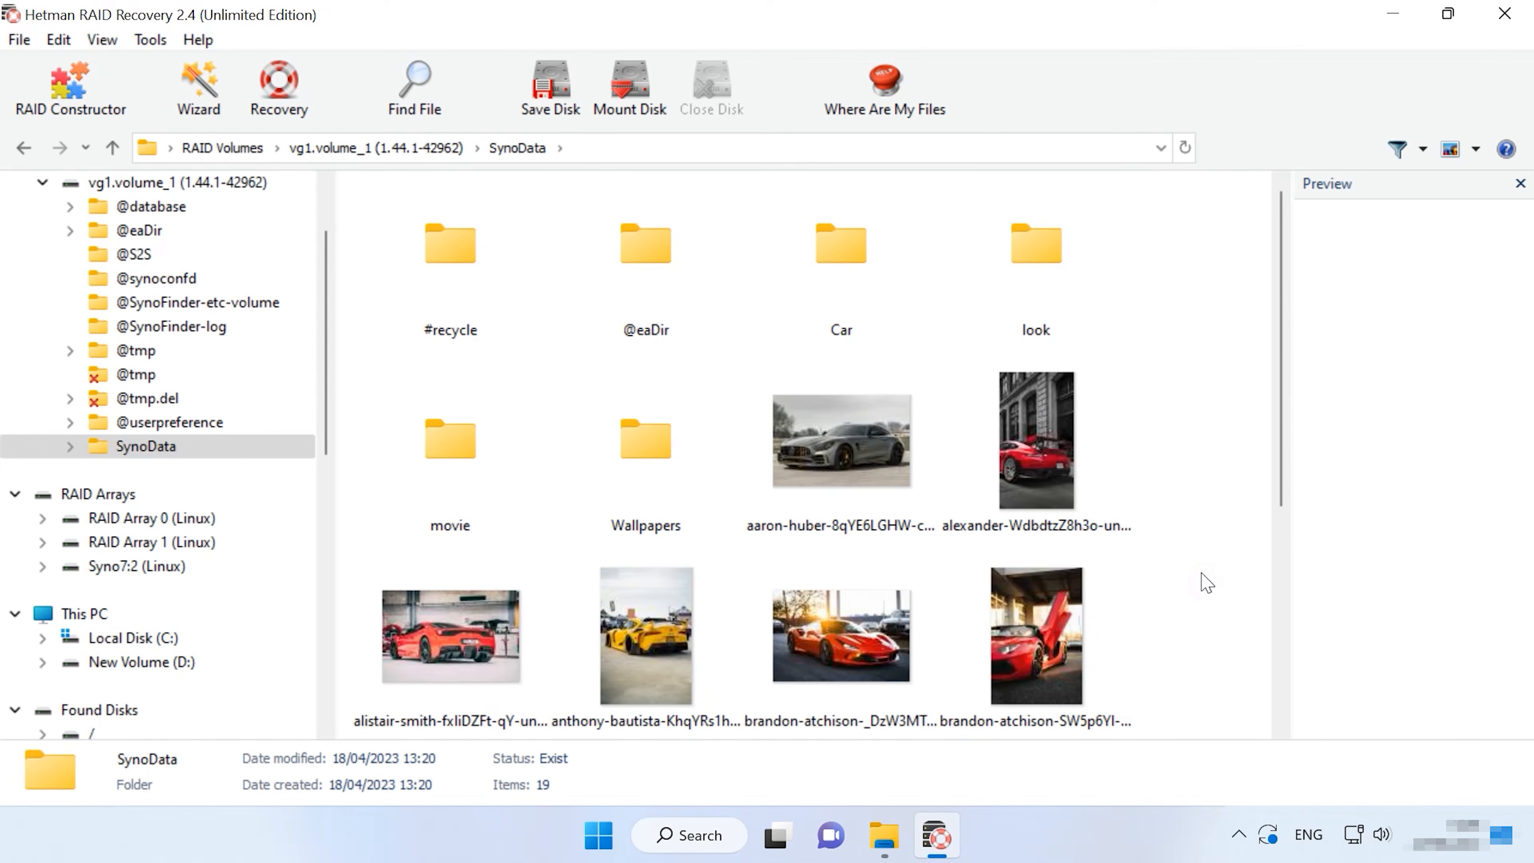
{"action": "left_click", "coordinate": [906, 486]}
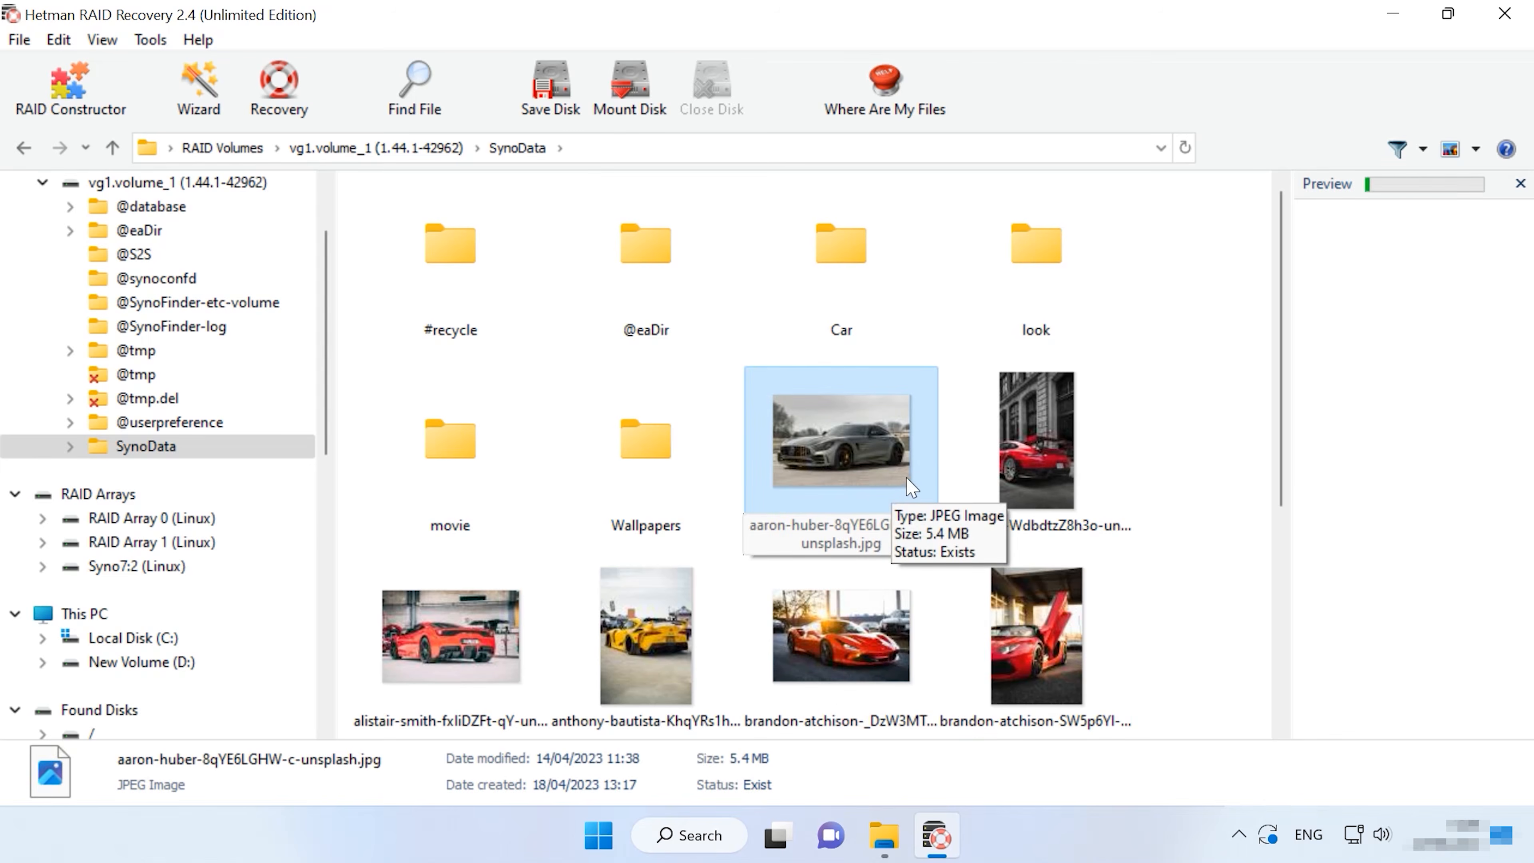
{"action": "left_click", "coordinate": [1057, 482]}
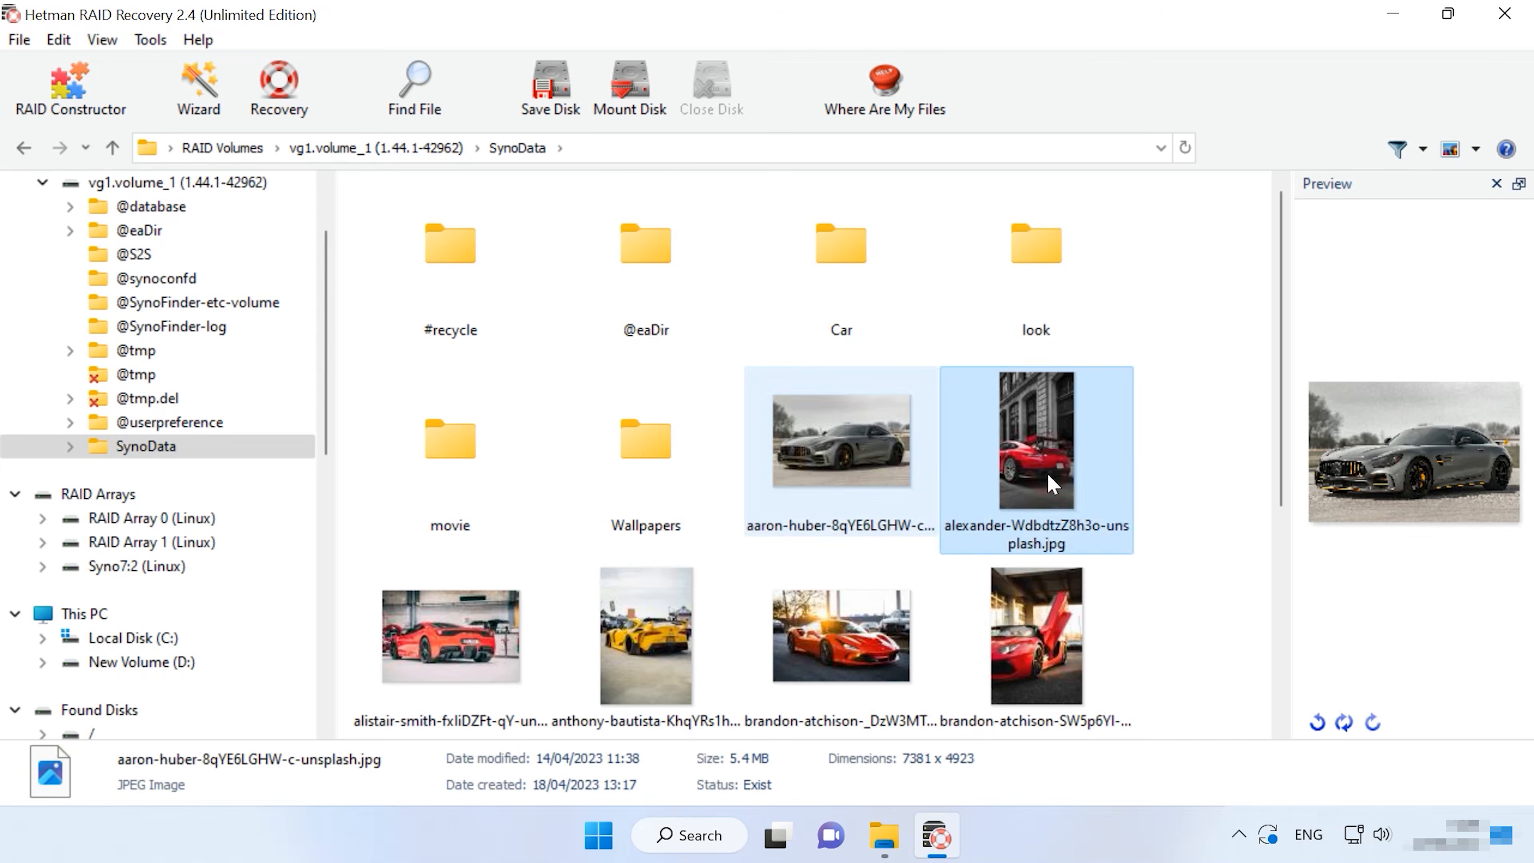
Check the previews of the files marked as deleted in SynoData: the two JPG images and External Hard Disk.docx.
{"action": "scroll", "coordinate": [1063, 480], "scroll_direction": "down", "scroll_amount": 5}
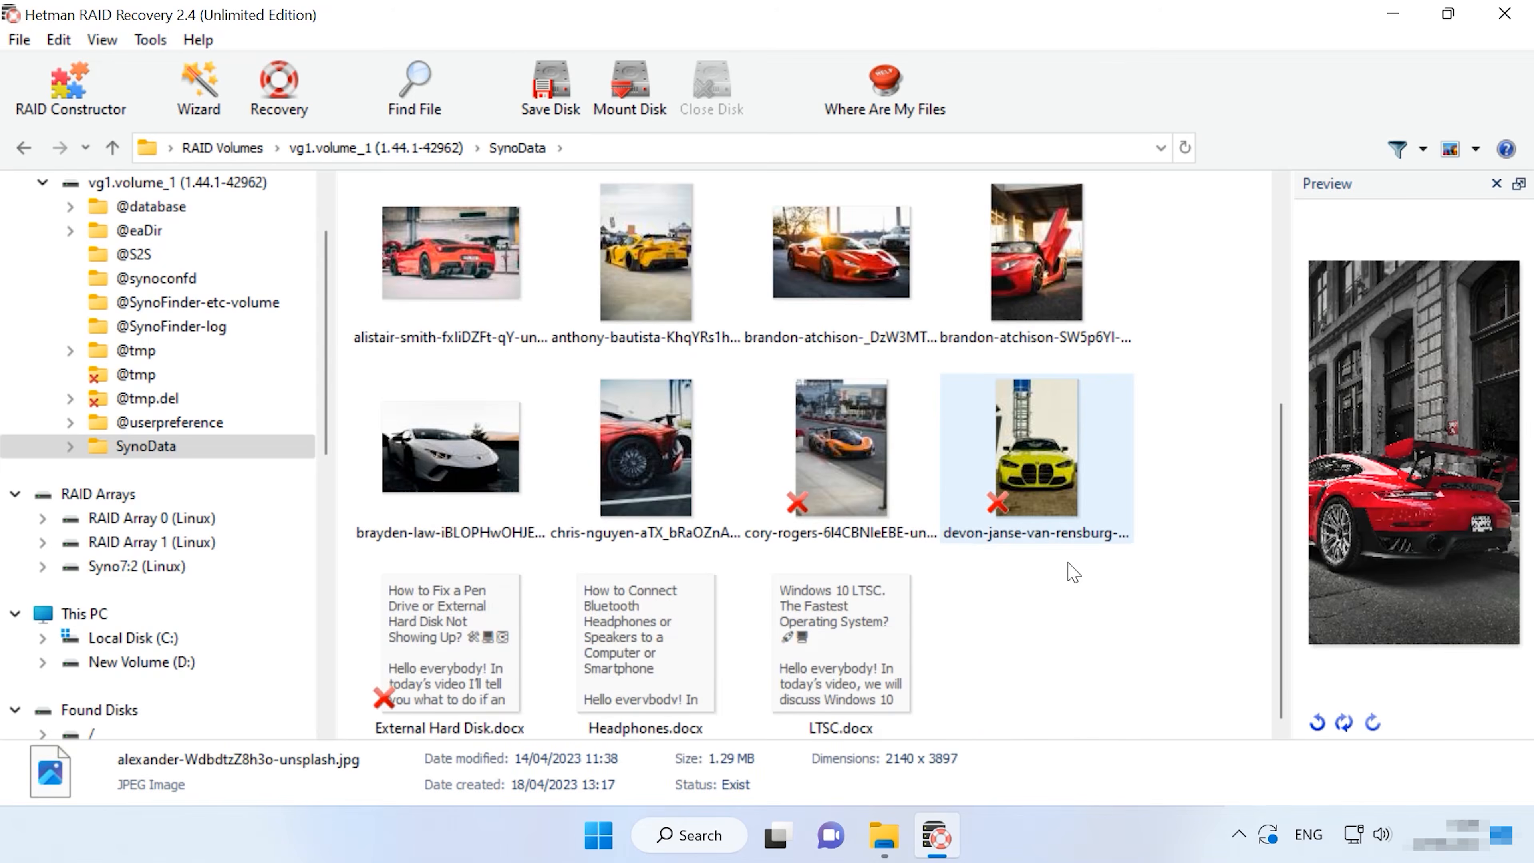
{"action": "left_click", "coordinate": [825, 501]}
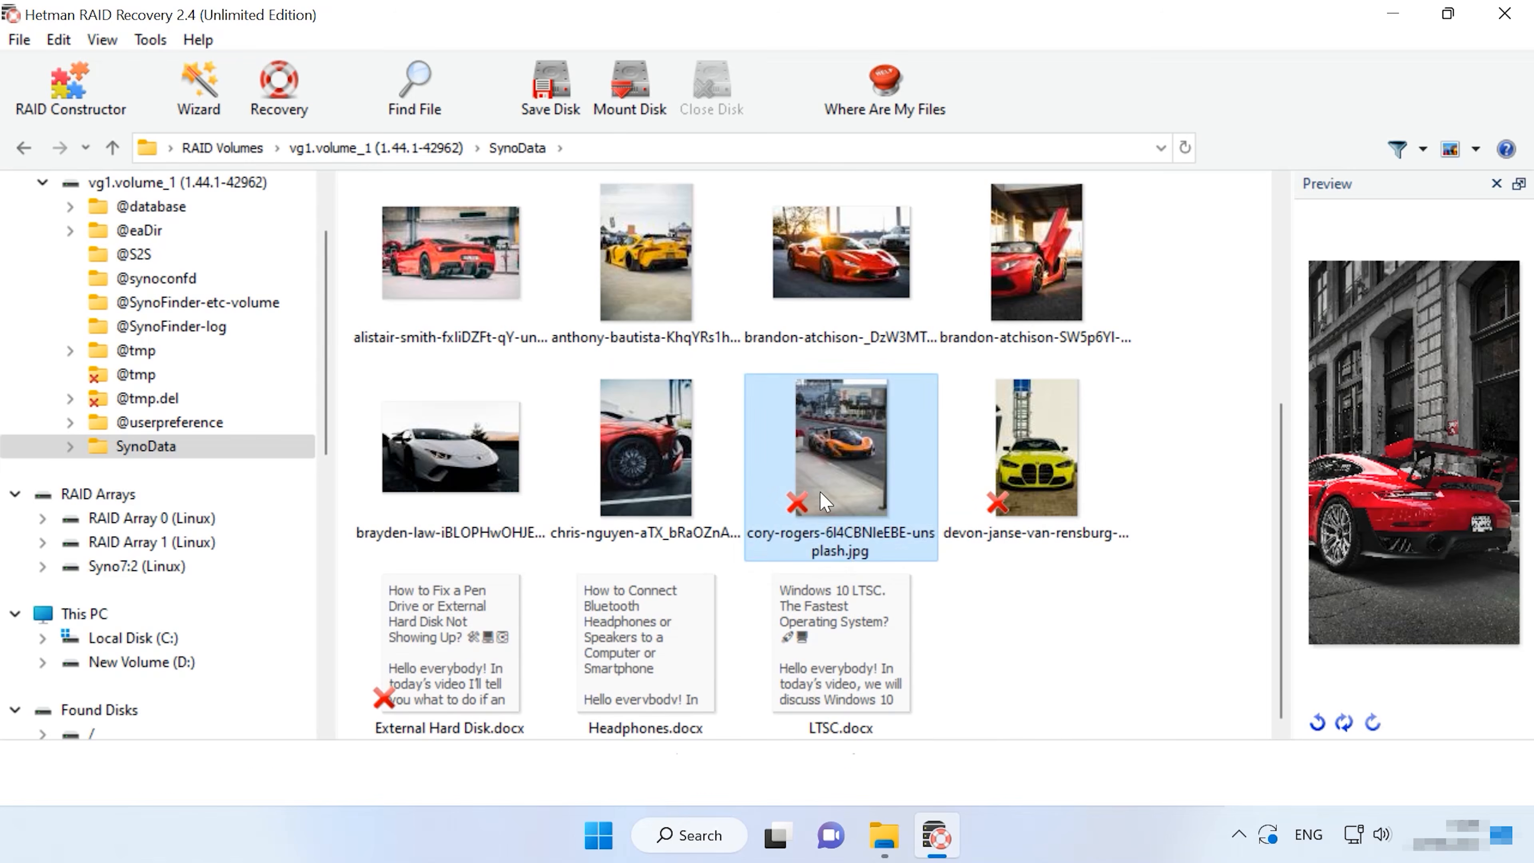
{"action": "left_click", "coordinate": [1014, 523]}
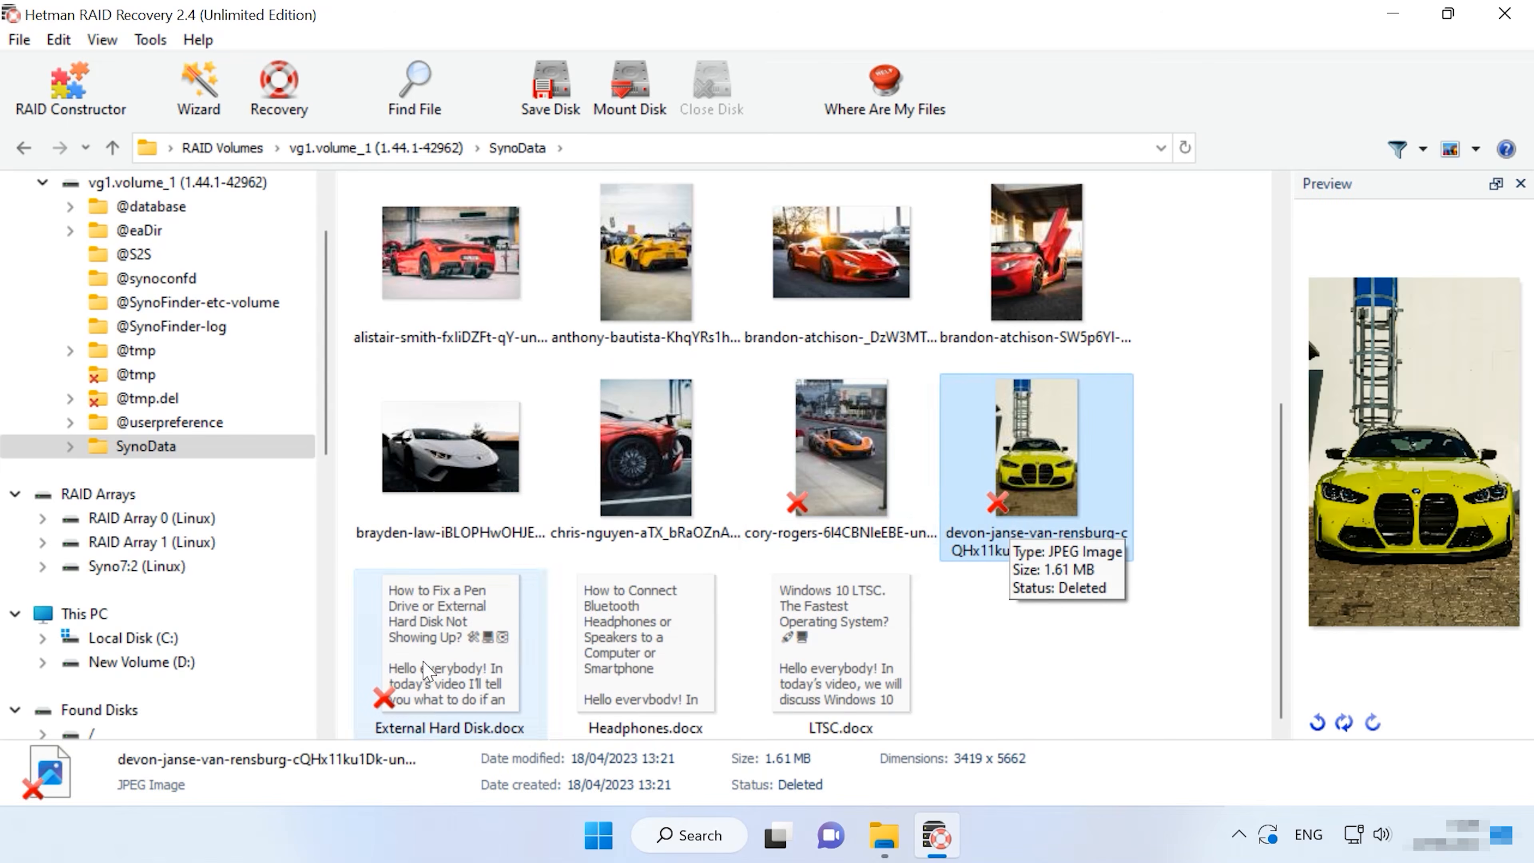
{"action": "left_click", "coordinate": [403, 722]}
{"action": "scroll", "coordinate": [843, 447], "scroll_direction": "up", "scroll_amount": 5}
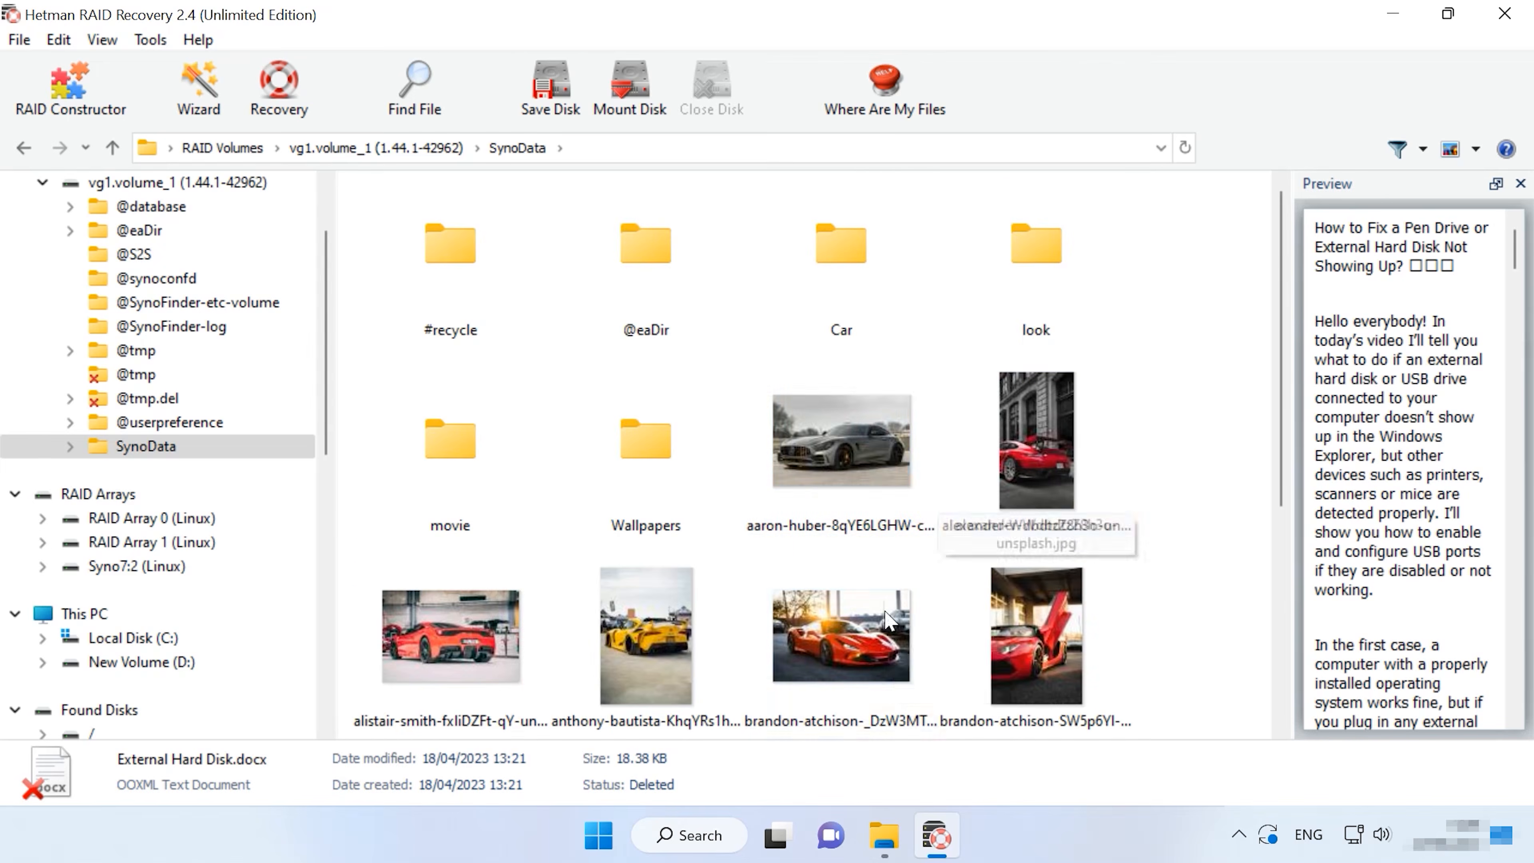
Preview the first existing JPG in SynoData and the deleted 004.jpg inside its Car folder.
{"action": "left_click", "coordinate": [879, 436]}
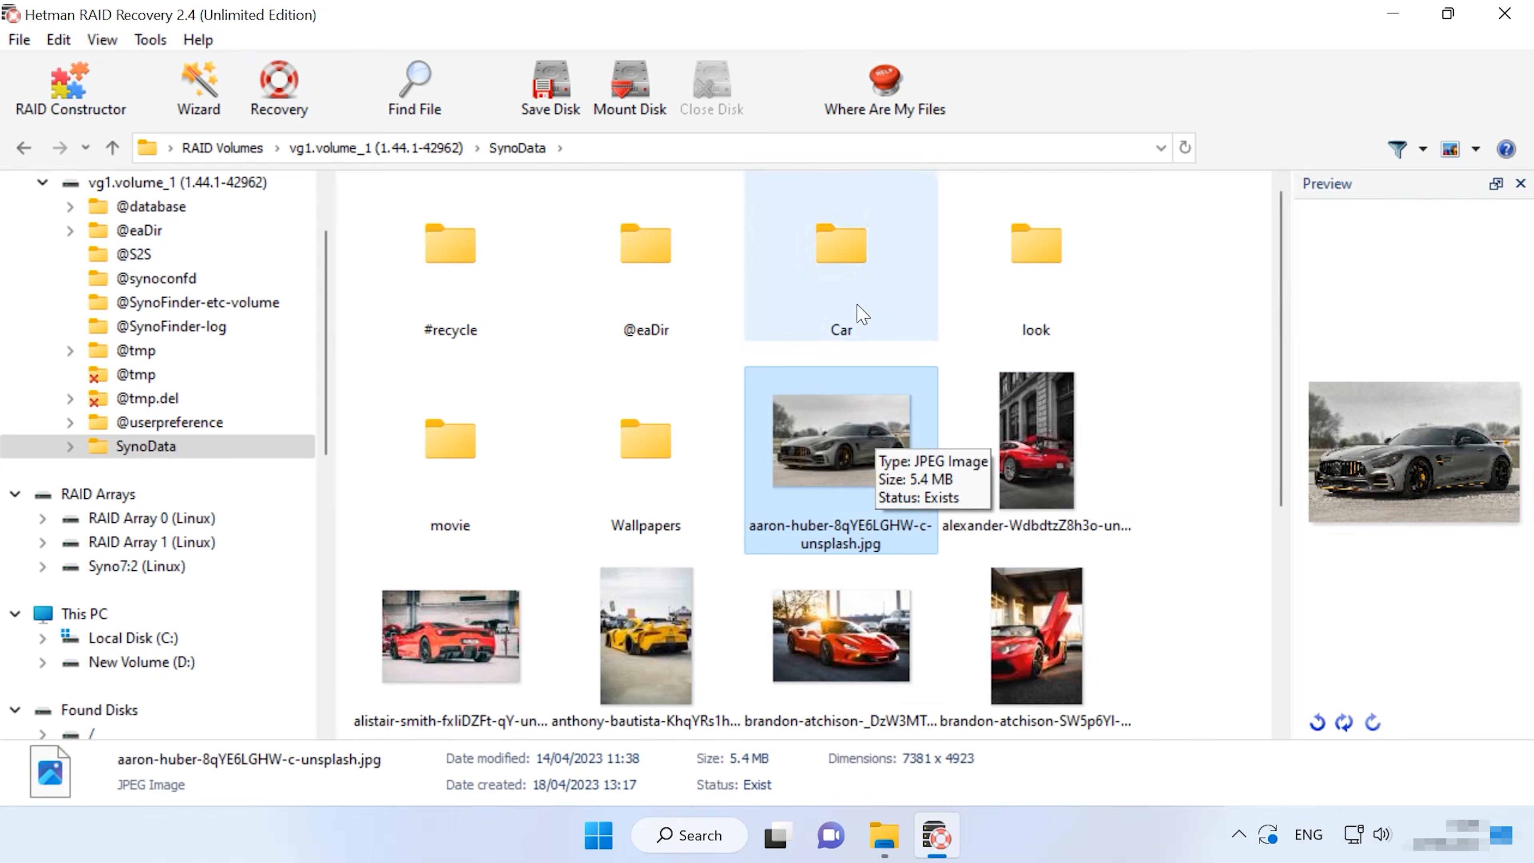
{"action": "double_click", "coordinate": [875, 315]}
{"action": "left_click", "coordinate": [1062, 298]}
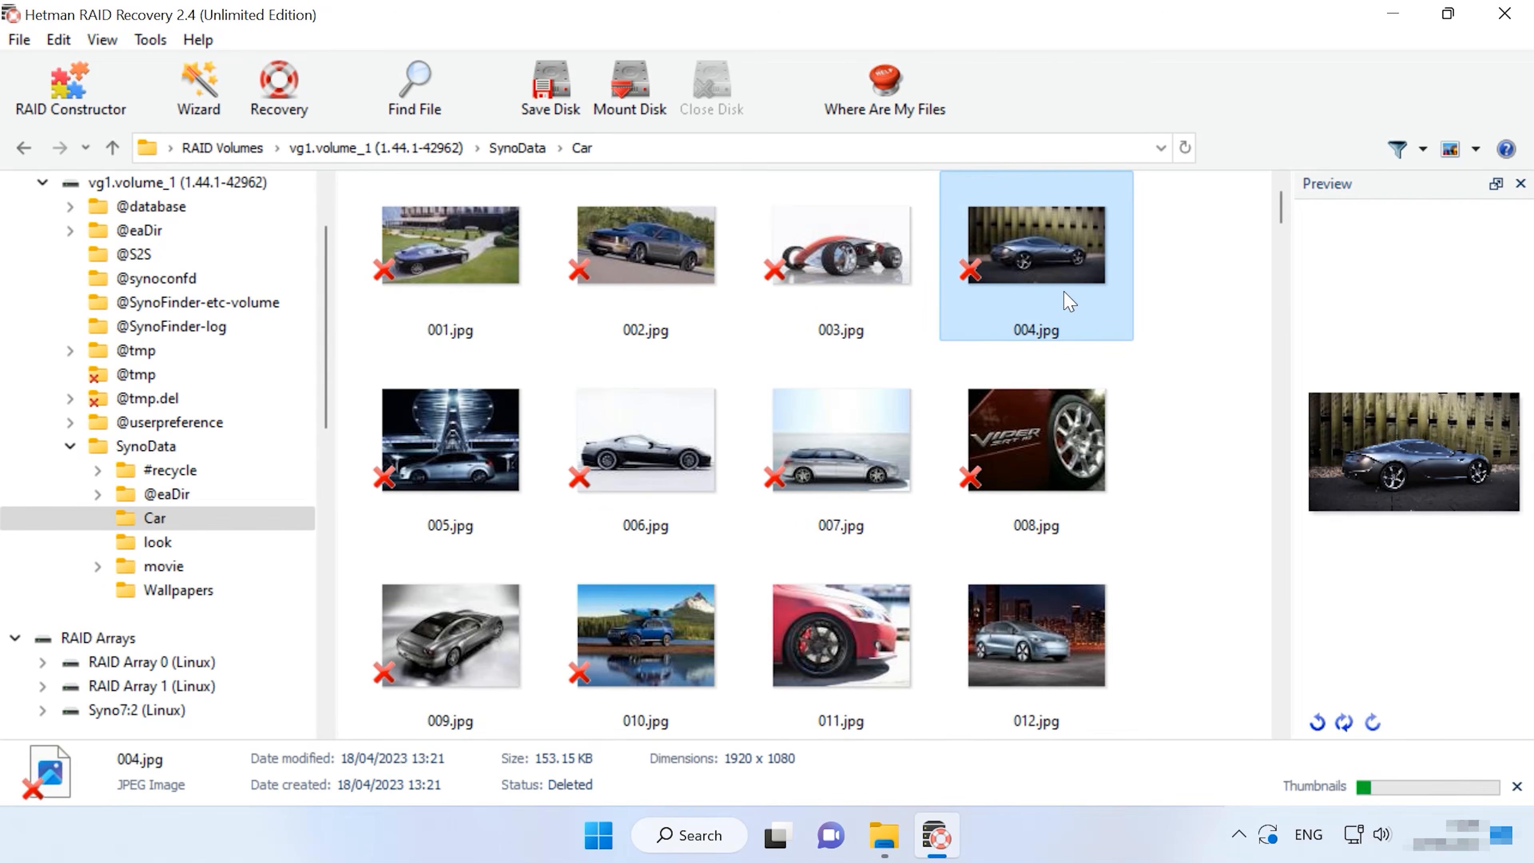
{"action": "left_click", "coordinate": [116, 149]}
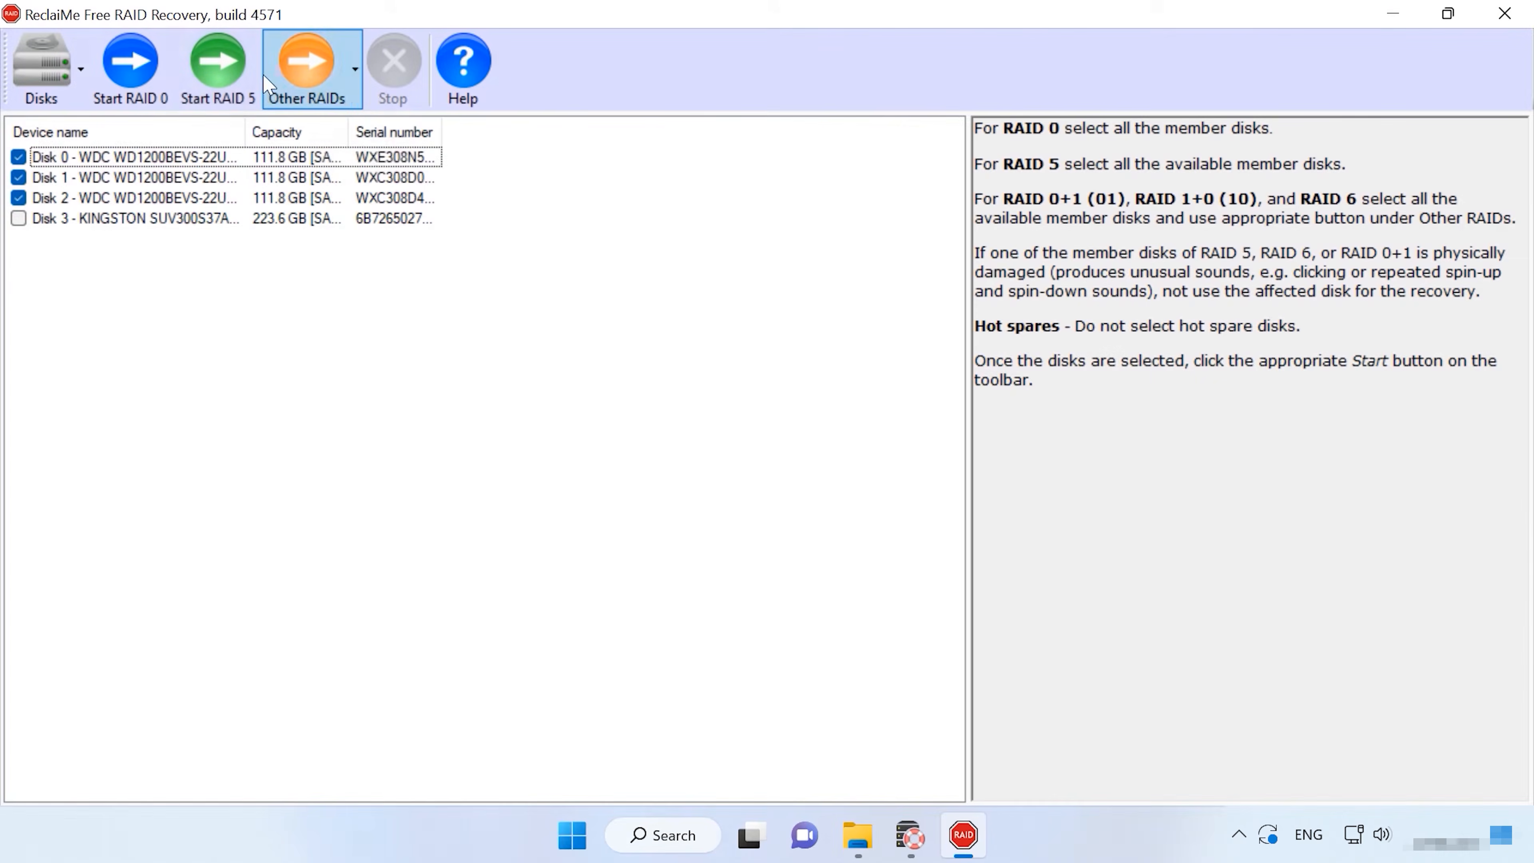
Try to start a RAID 5 reconstruction in ReclaiMe Free RAID Recovery with the three WDC disks.
{"action": "left_click", "coordinate": [219, 72]}
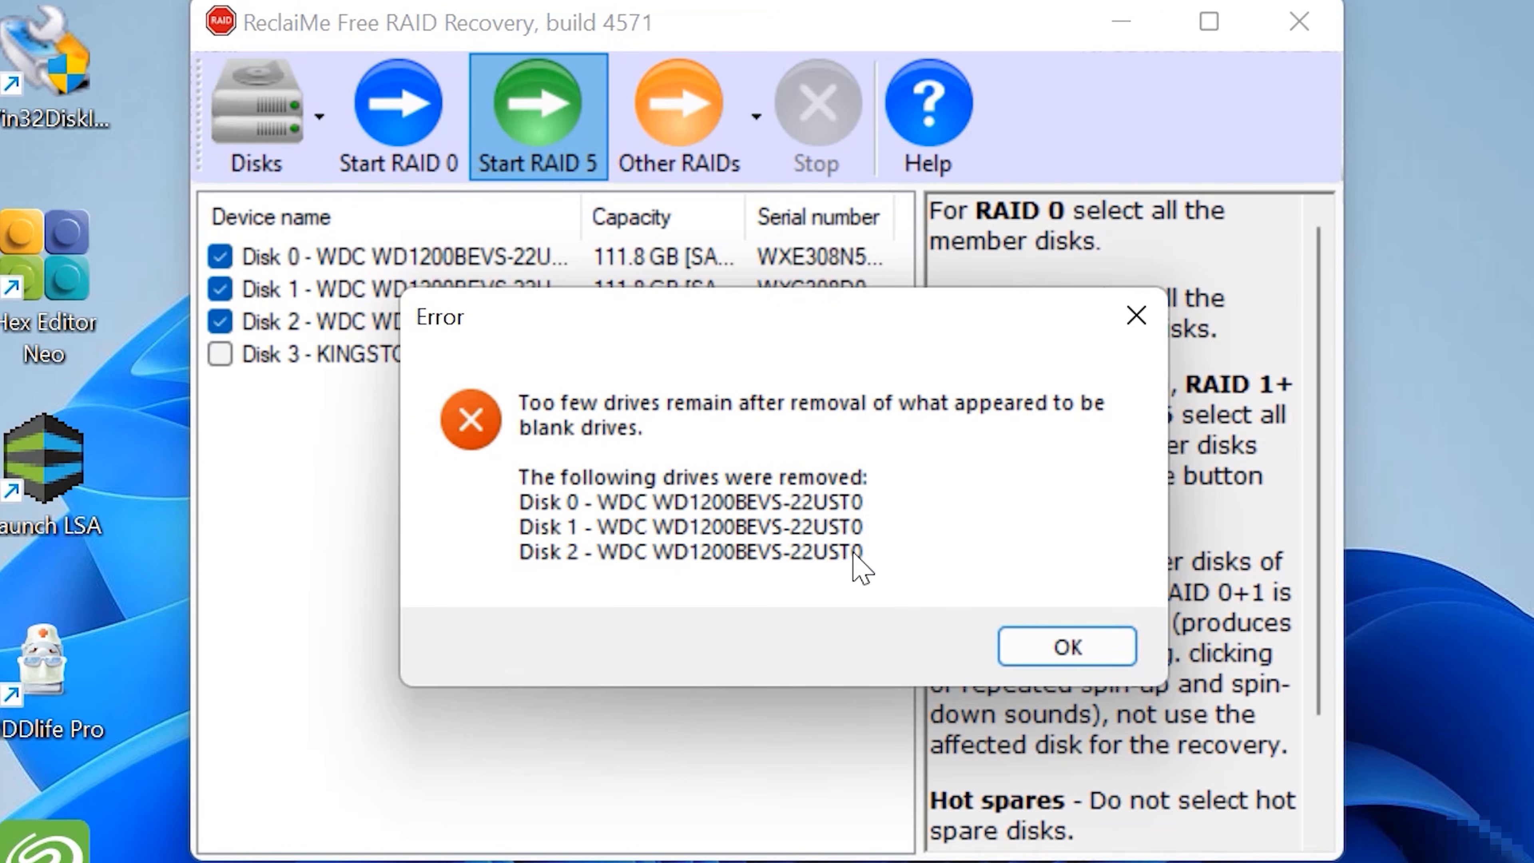
{"action": "left_click", "coordinate": [1065, 647]}
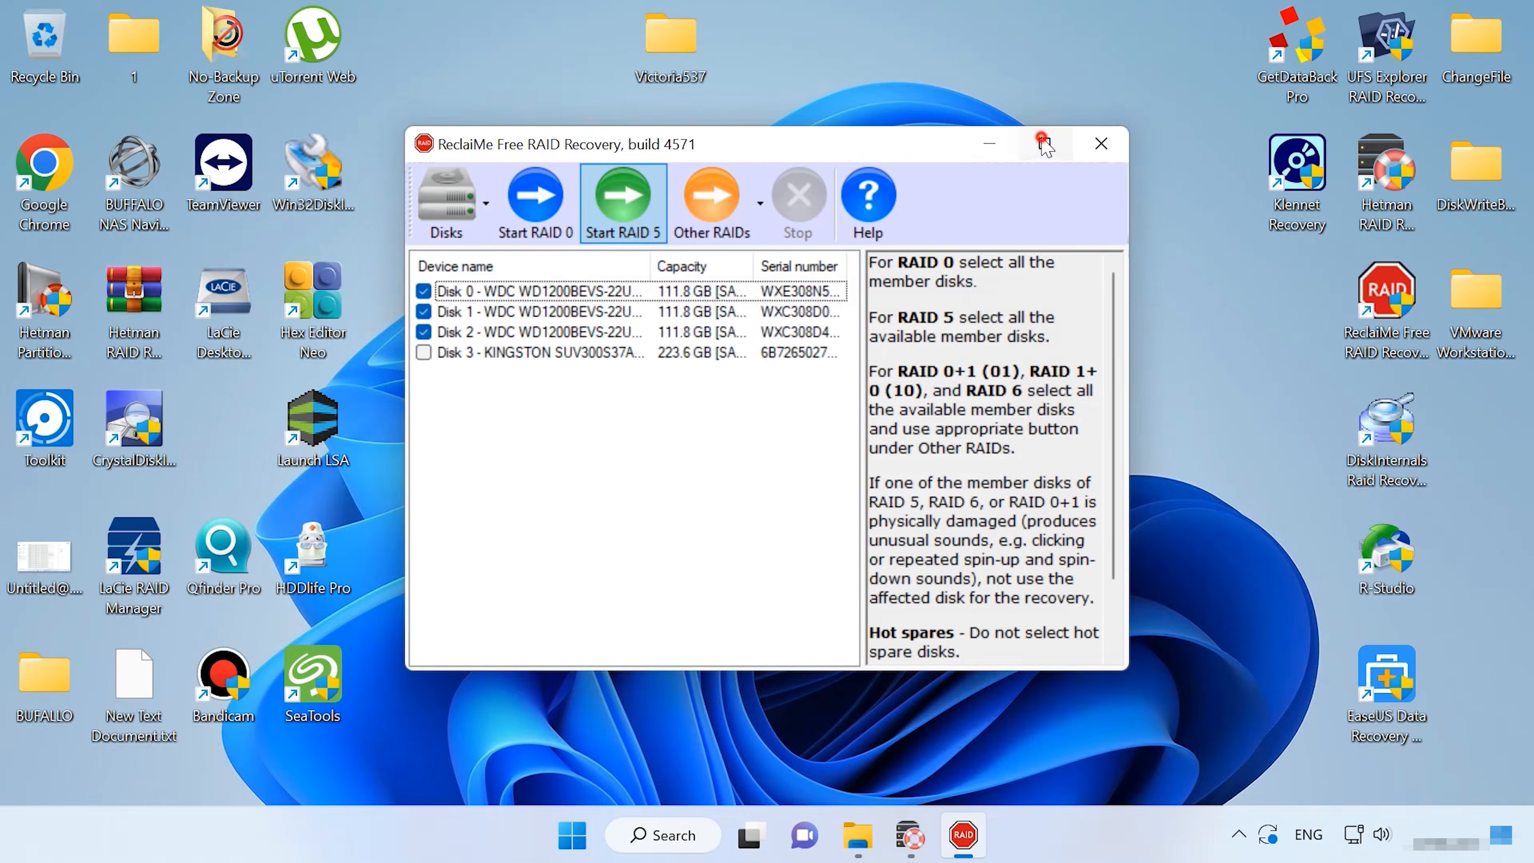
{"action": "left_click", "coordinate": [1044, 145]}
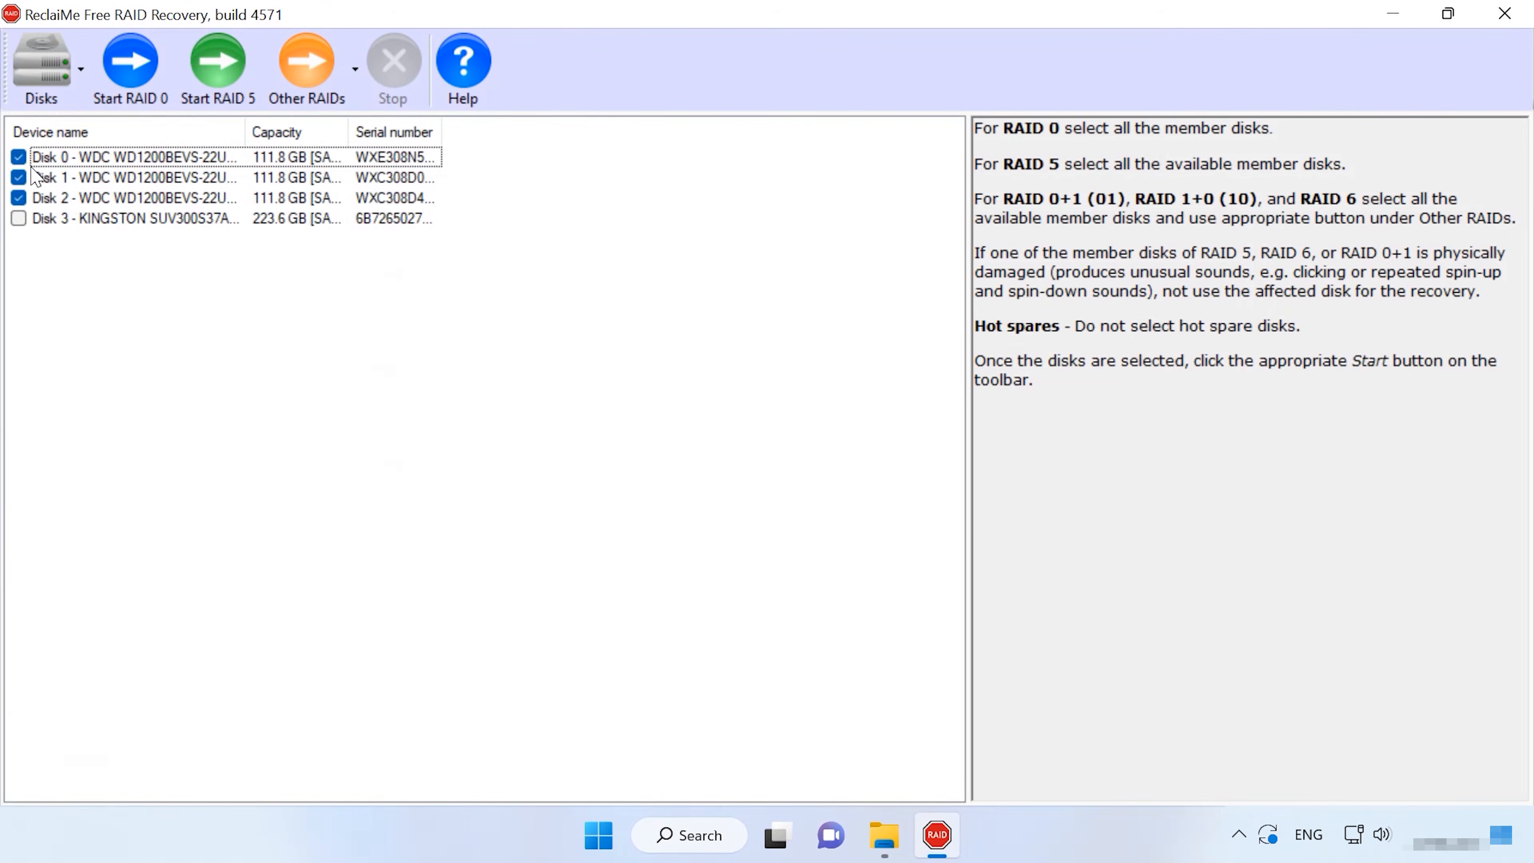
{"action": "left_click", "coordinate": [228, 104]}
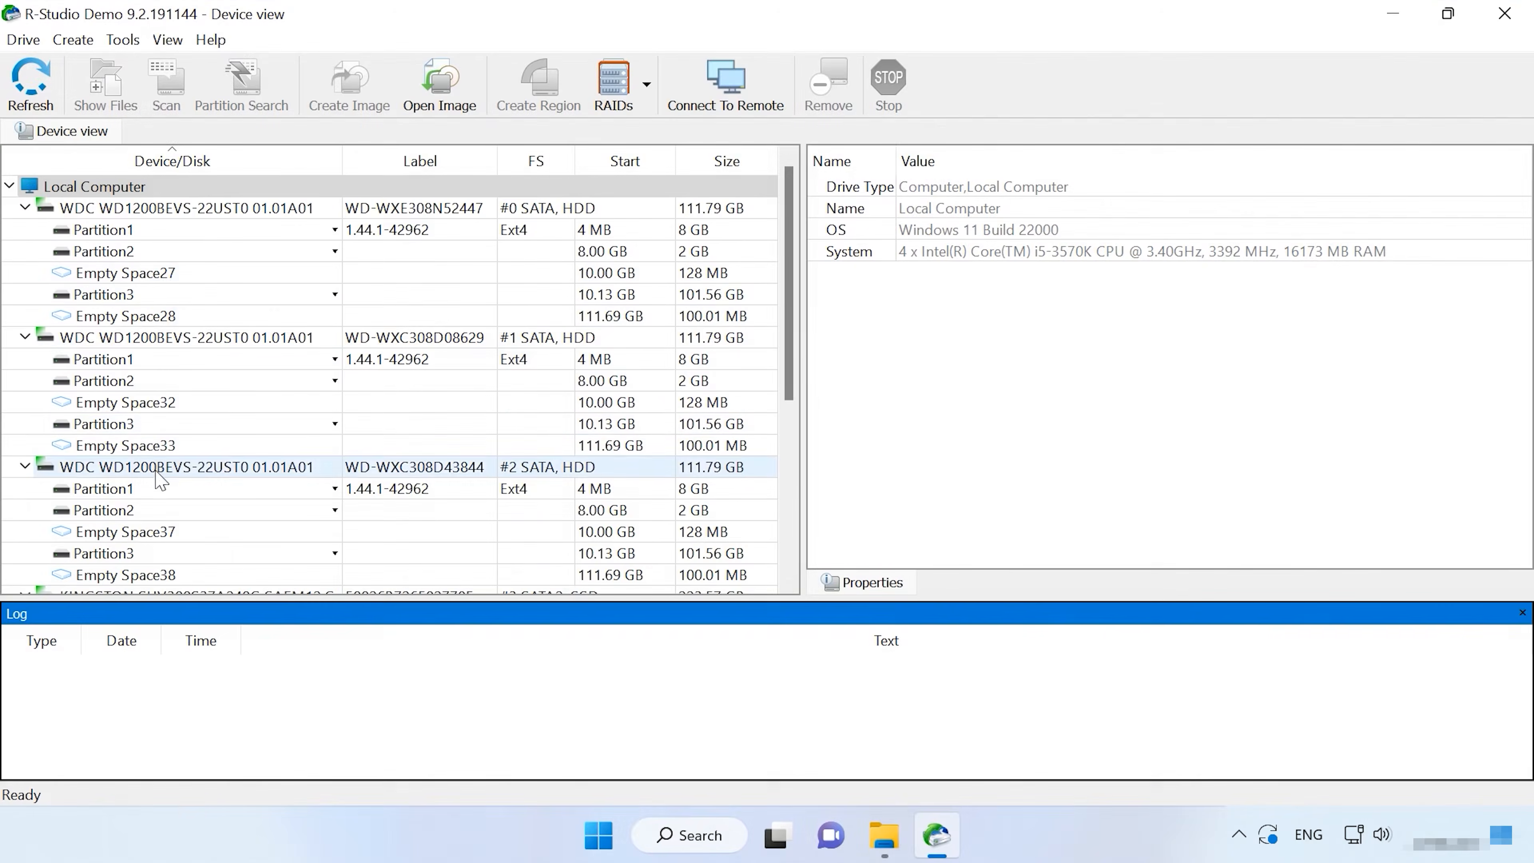
Open the virt-mdadm-Syno7:2 array in R-Studio and check the contents of its Extra Found Files folder.
{"action": "scroll", "coordinate": [151, 423], "scroll_direction": "down", "scroll_amount": 5}
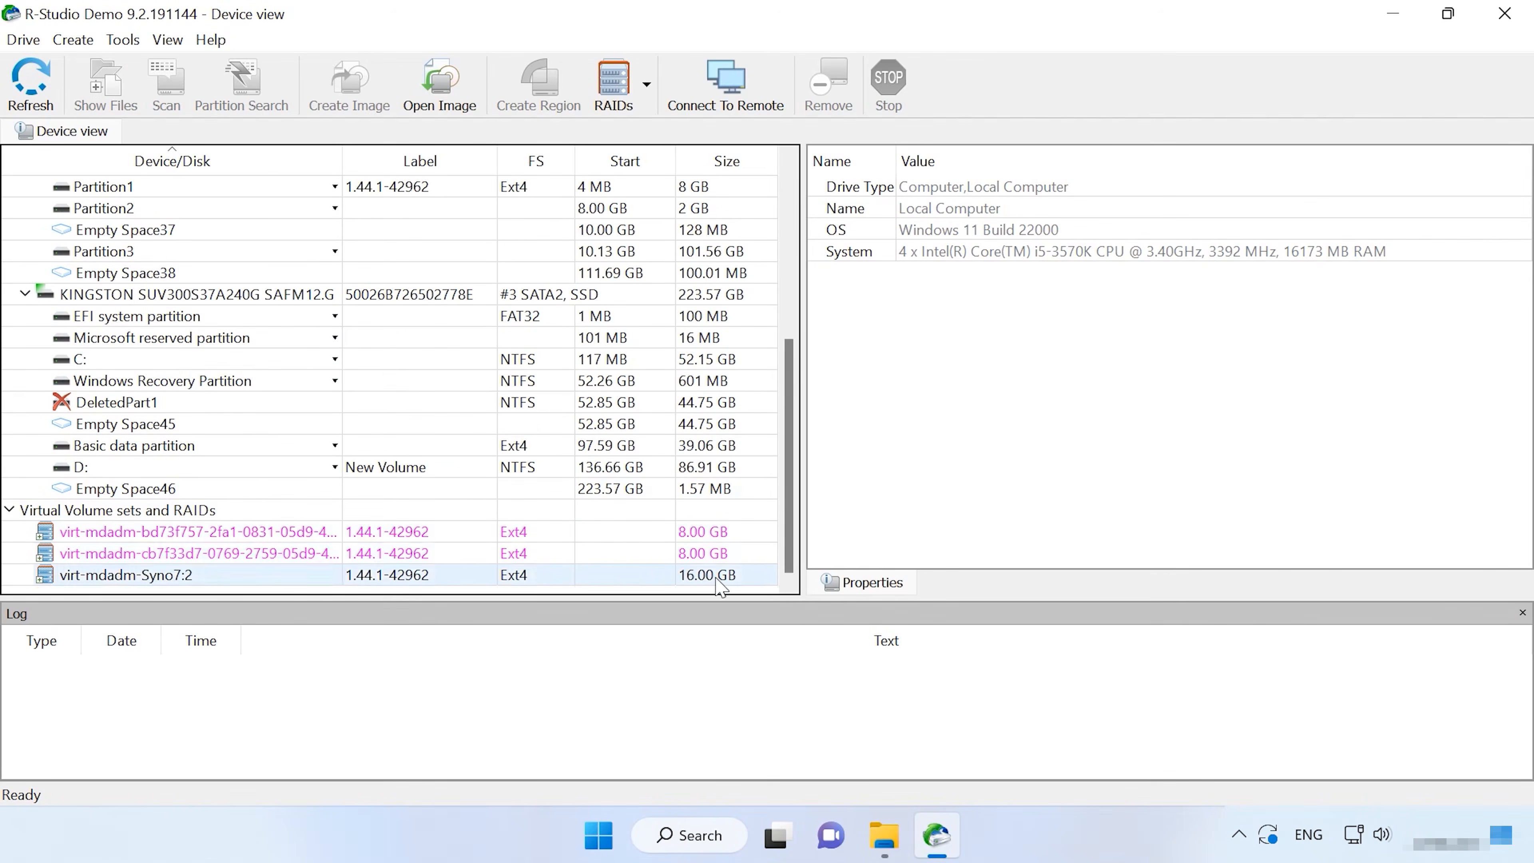
{"action": "double_click", "coordinate": [160, 576]}
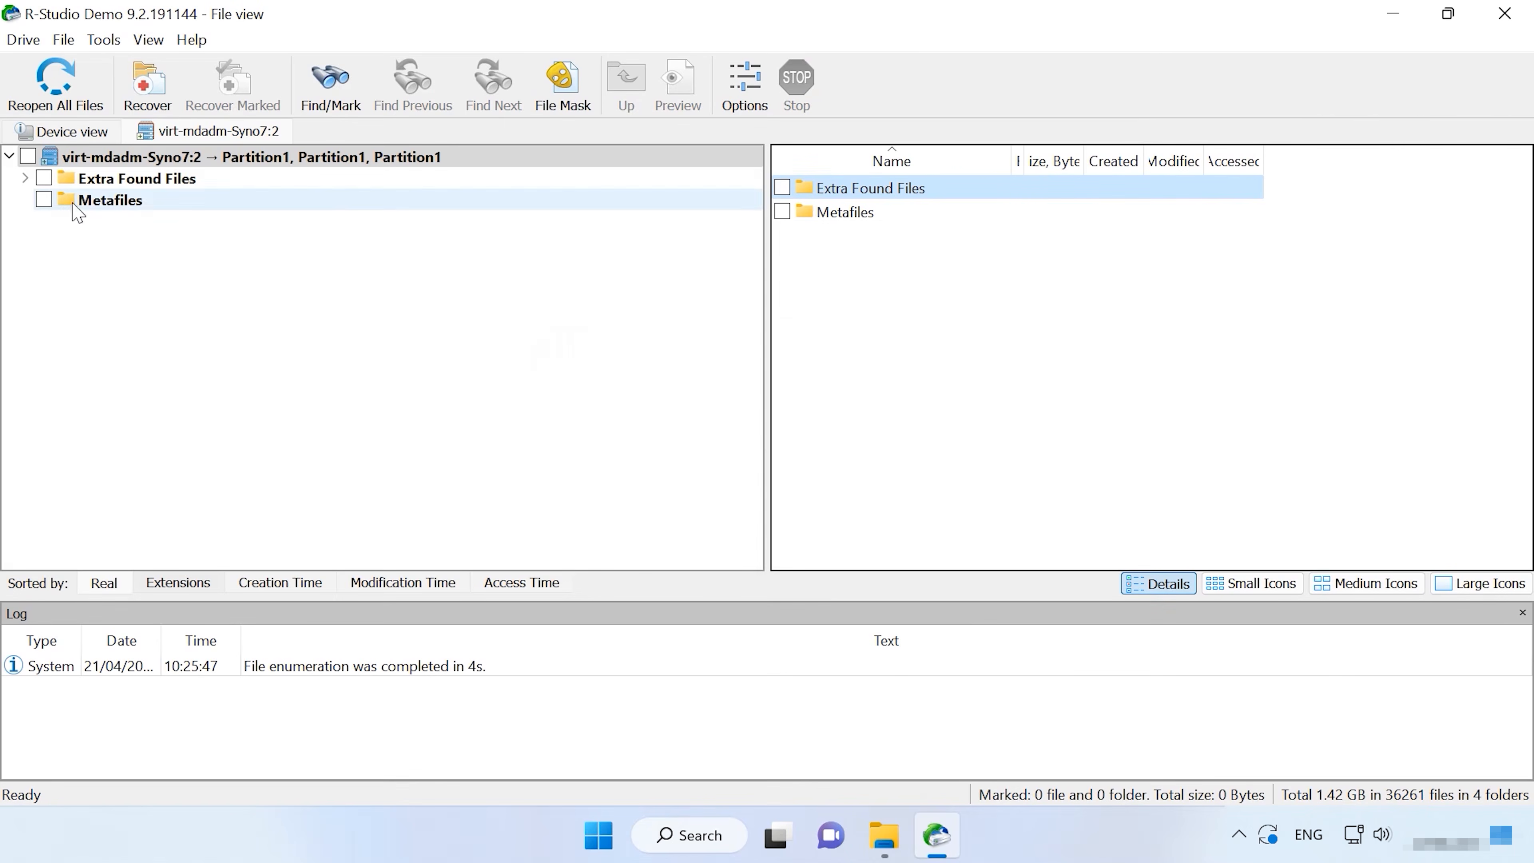
{"action": "left_click", "coordinate": [24, 178]}
{"action": "left_click", "coordinate": [71, 200]}
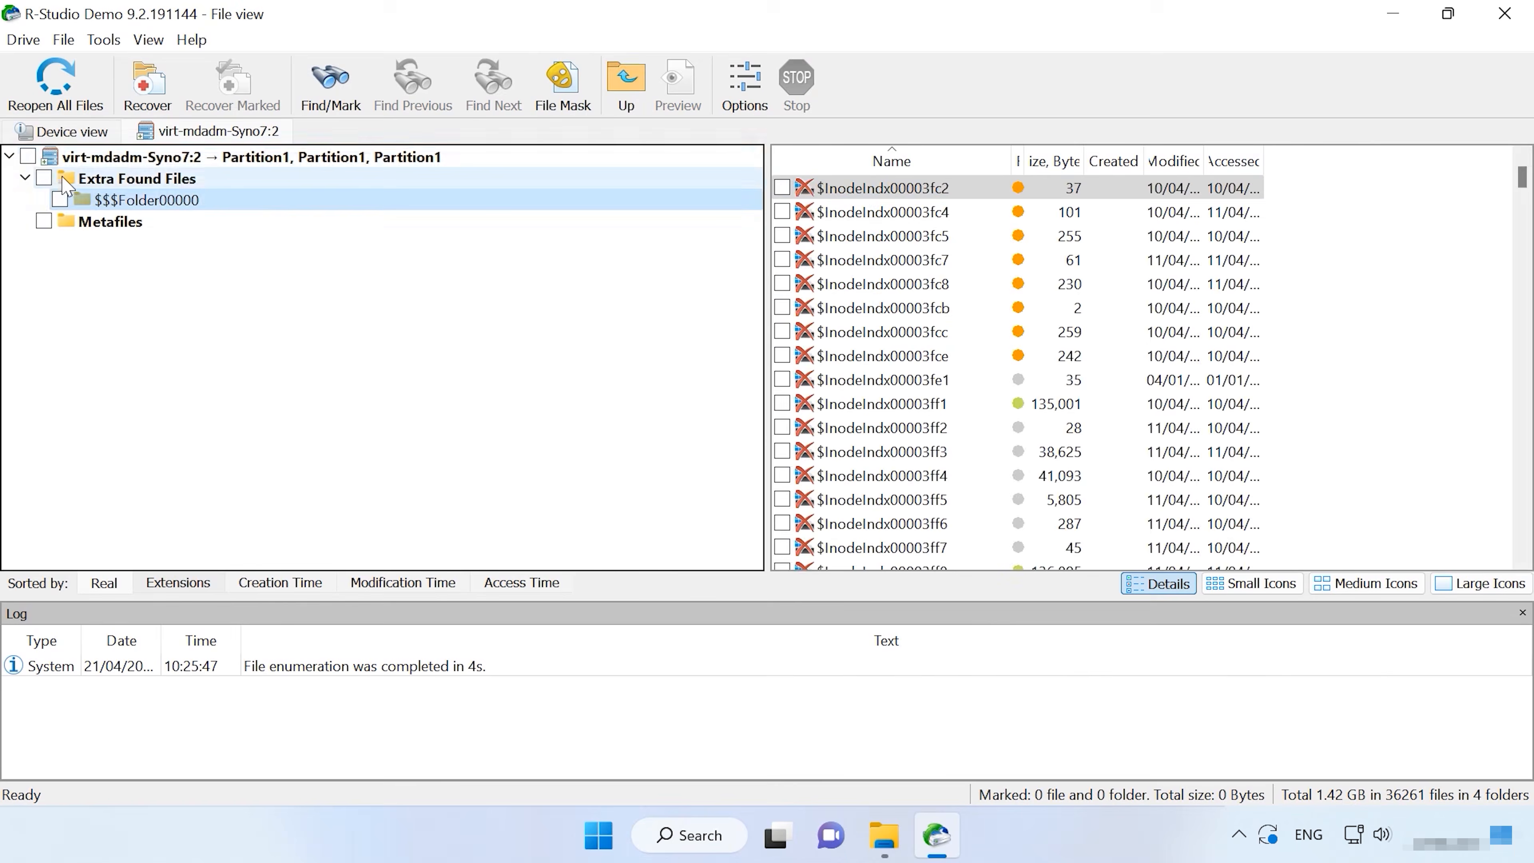
Return to the device view and look through the virtual RAID creation options and the available tool and view commands.
{"action": "left_click", "coordinate": [63, 132]}
{"action": "scroll", "coordinate": [166, 483], "scroll_direction": "up", "scroll_amount": 3}
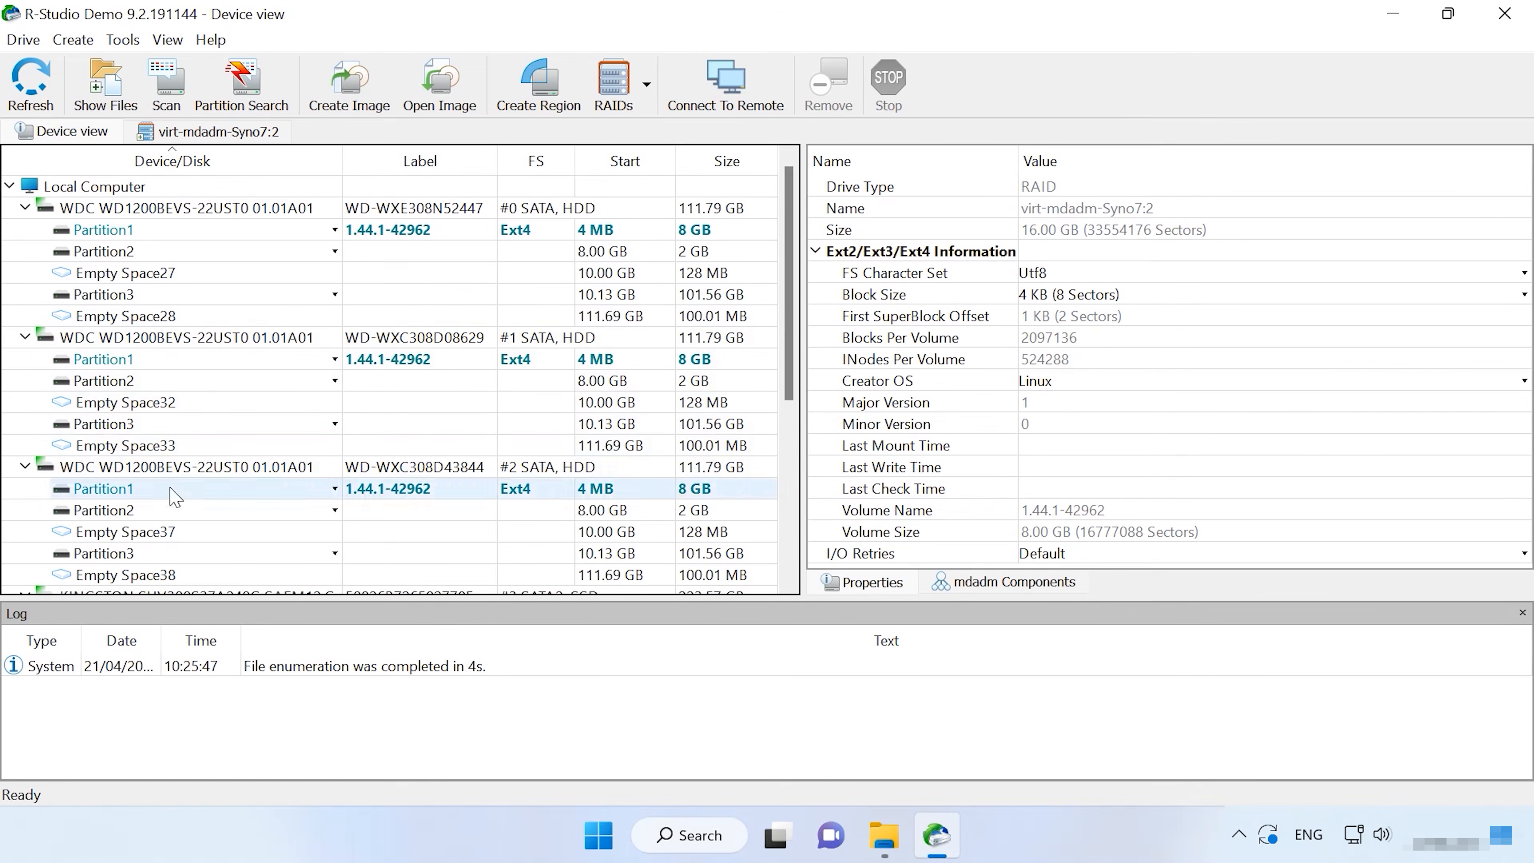
{"action": "left_click", "coordinate": [630, 101]}
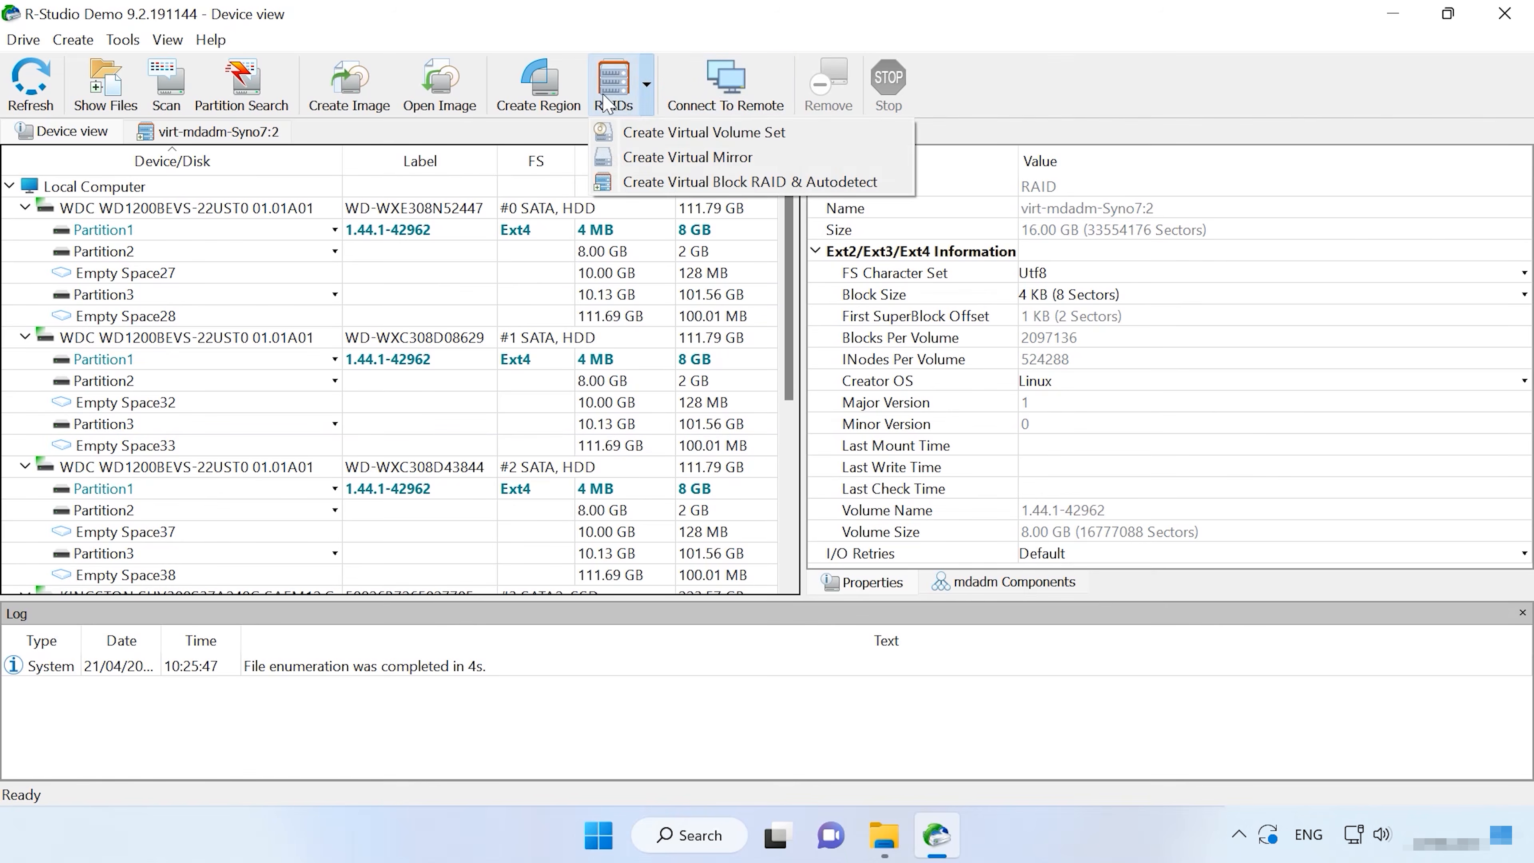
{"action": "left_click", "coordinate": [118, 41]}
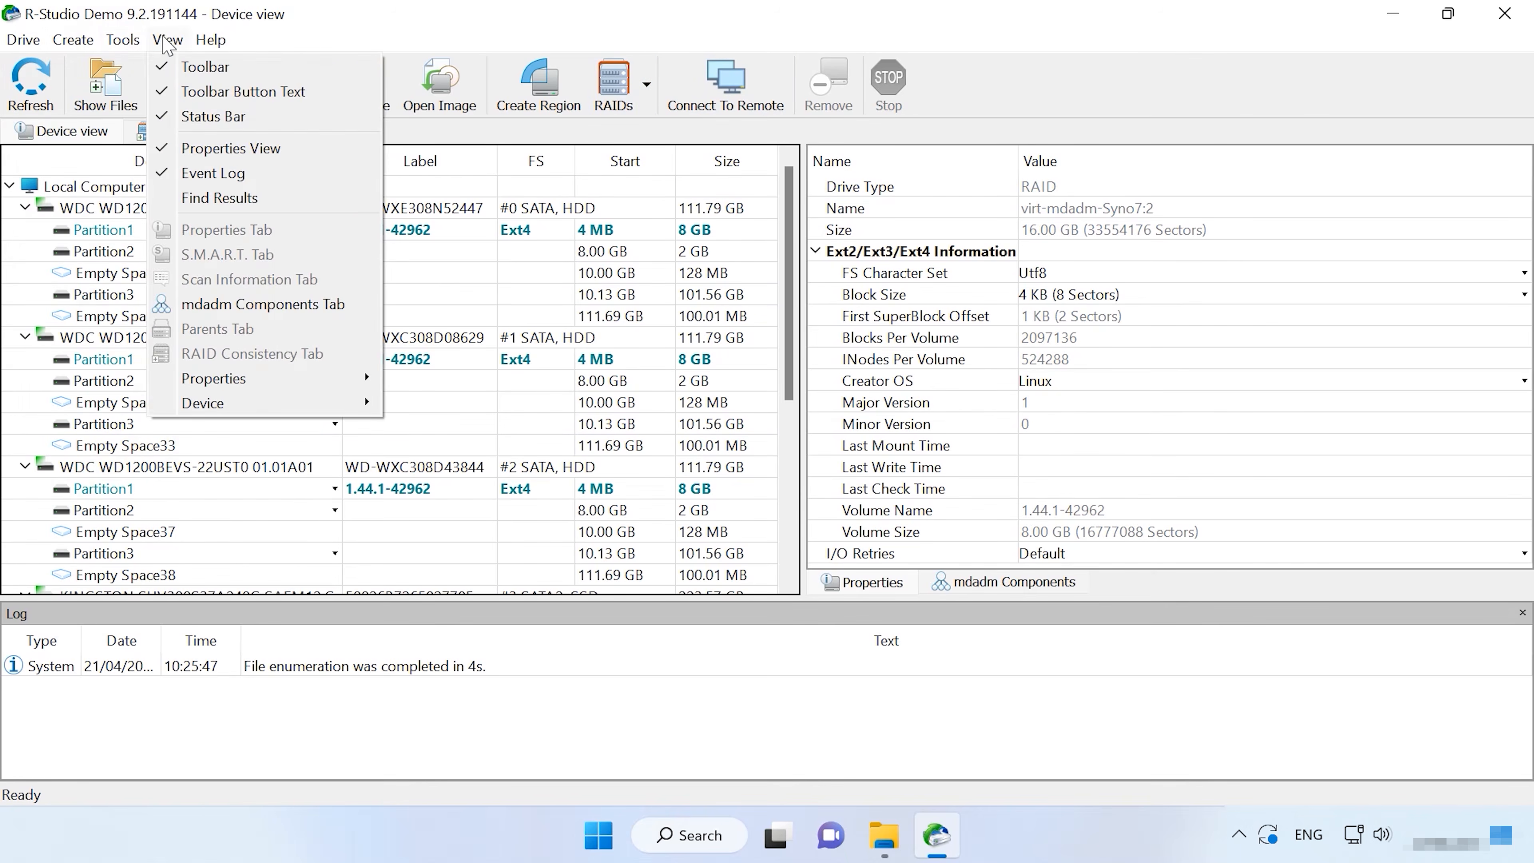
{"action": "left_click", "coordinate": [308, 40]}
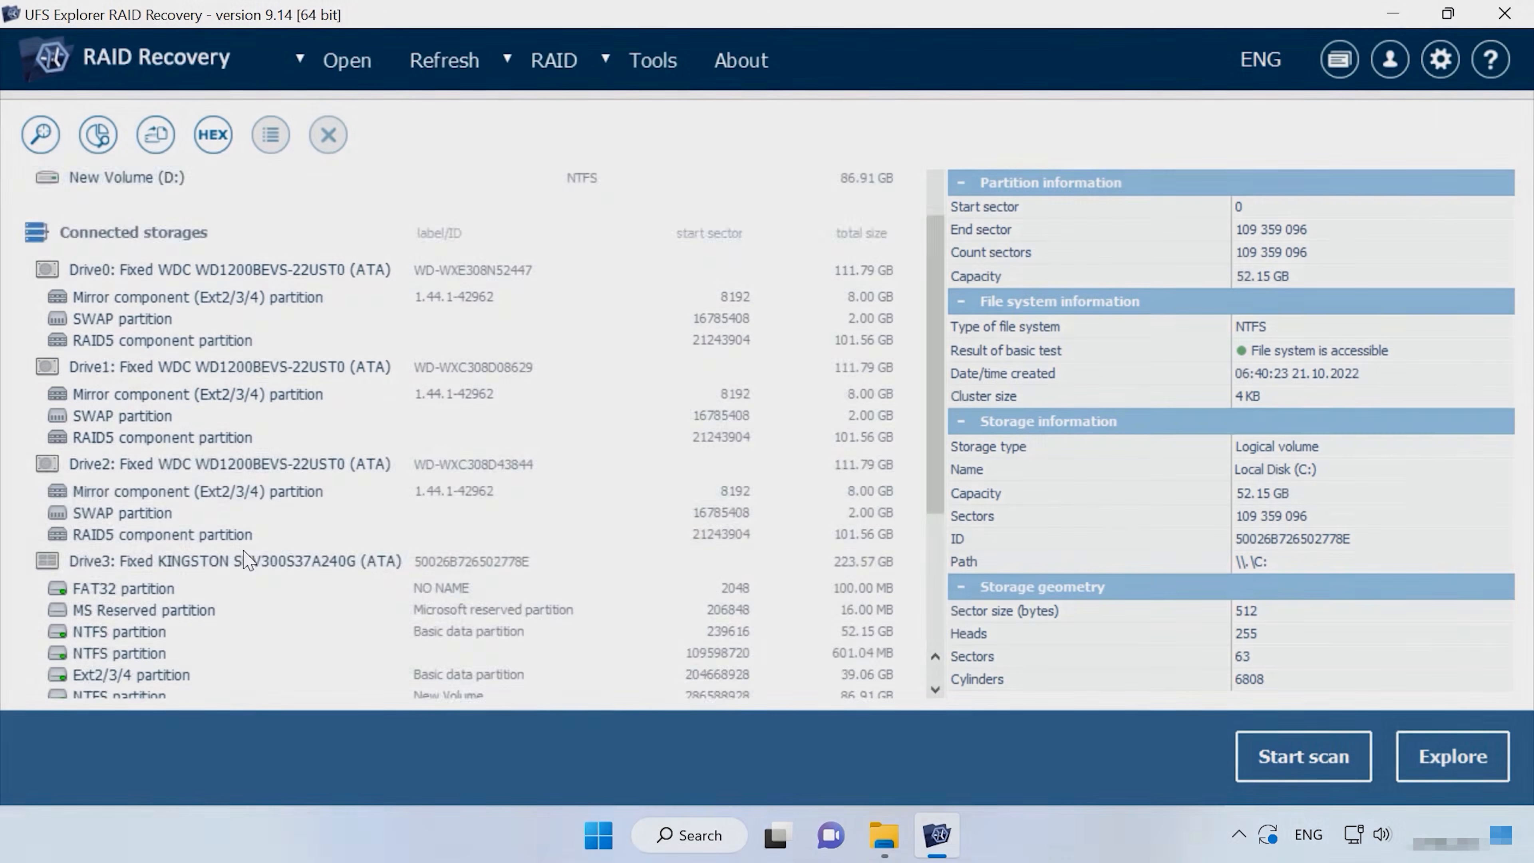
Open the vg1-volume_1 partition of the Syno7:2 array in UFS Explorer and show its SynoData folder.
{"action": "scroll", "coordinate": [248, 561], "scroll_direction": "down", "scroll_amount": 3}
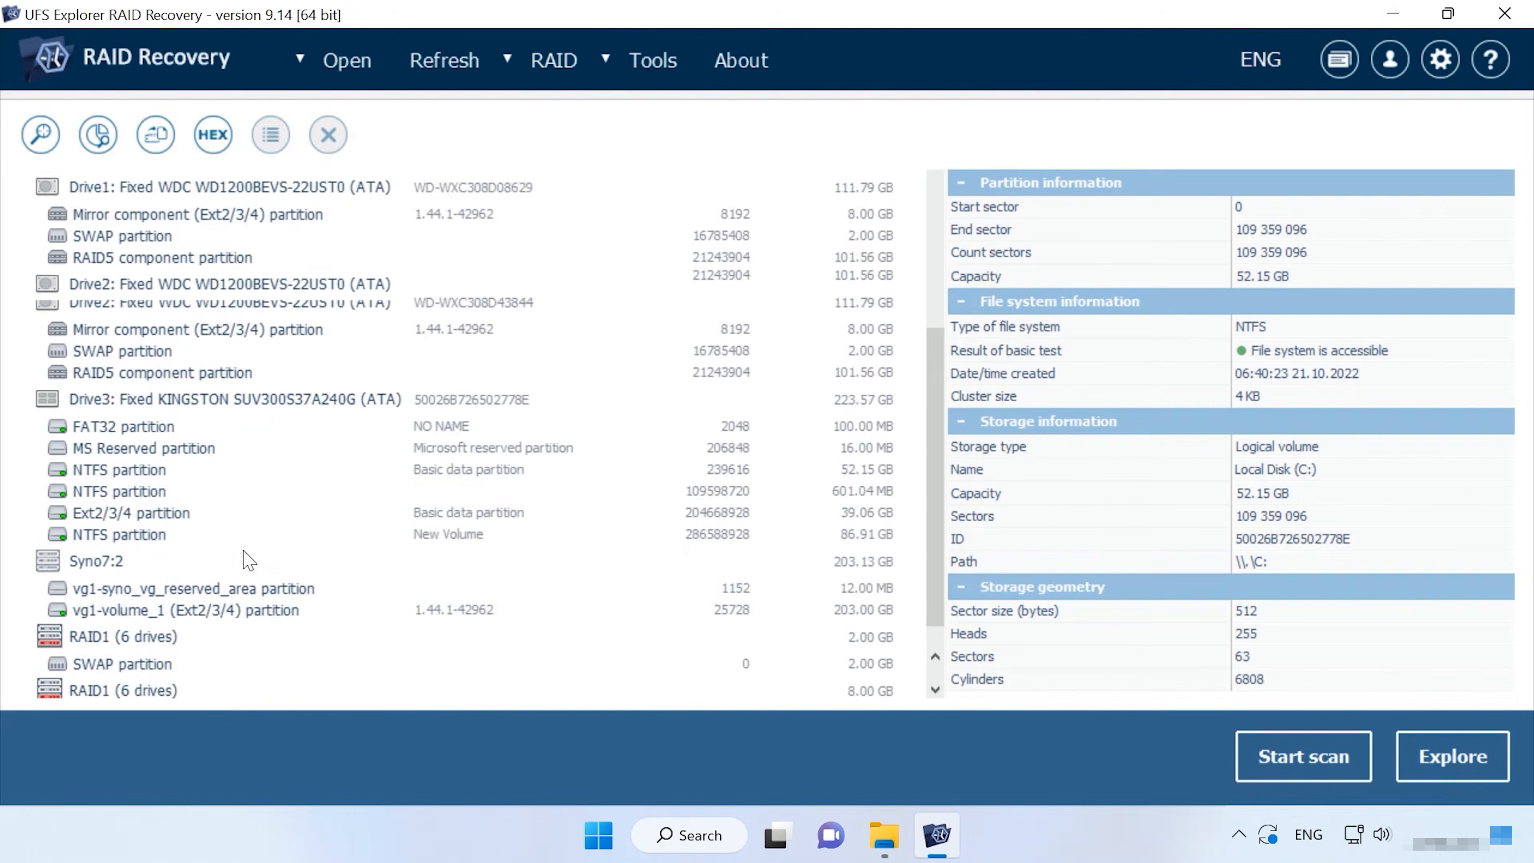
{"action": "left_click", "coordinate": [98, 509]}
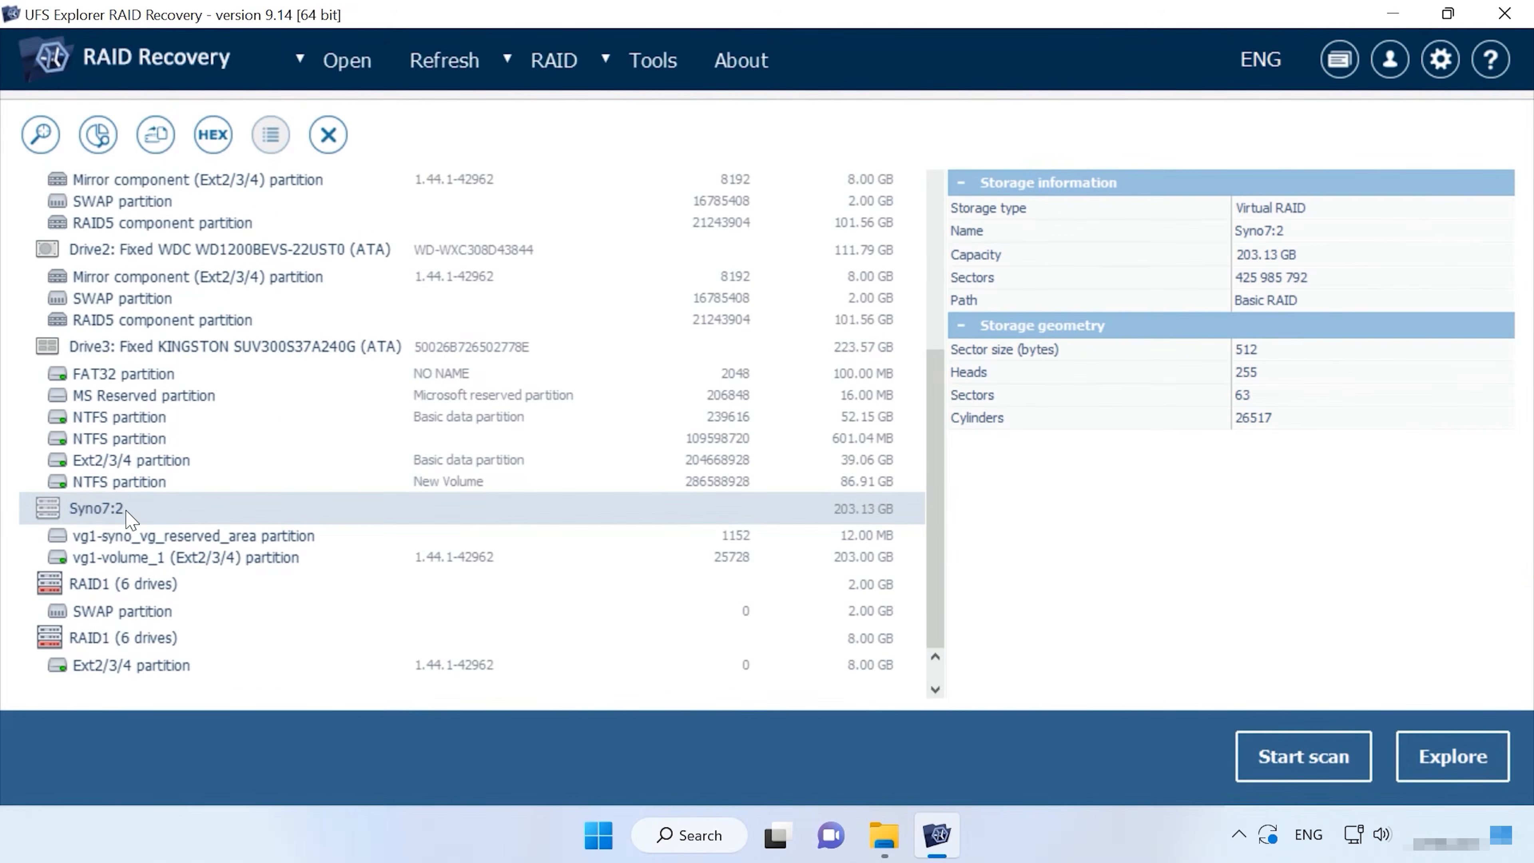
{"action": "left_click", "coordinate": [145, 557]}
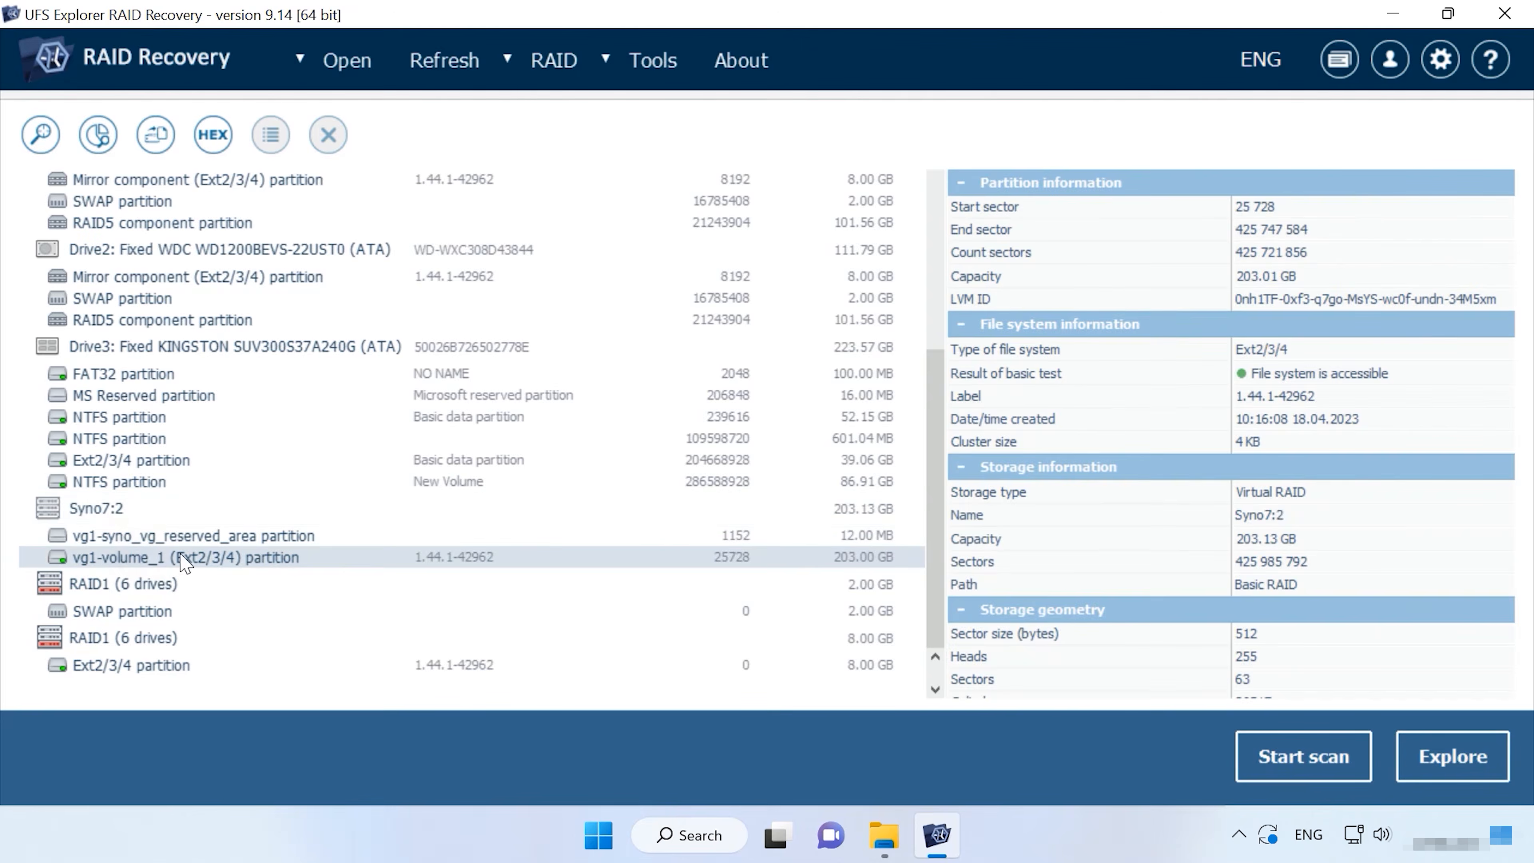
{"action": "double_click", "coordinate": [132, 557]}
{"action": "left_click", "coordinate": [466, 457]}
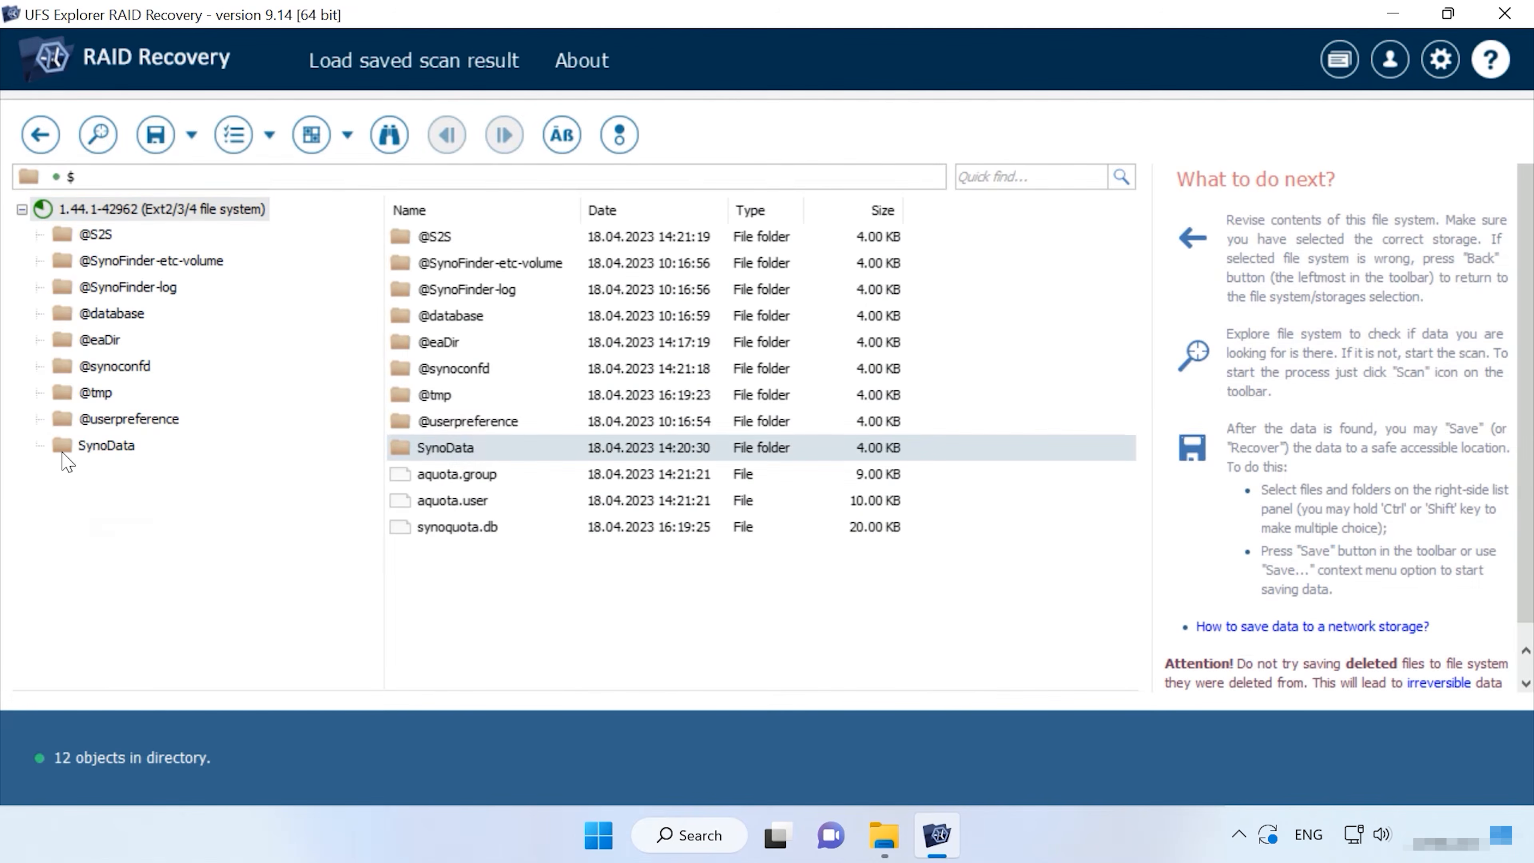
{"action": "left_click", "coordinate": [55, 448]}
Check each of the JPG images in the SynoData folder in the file preview.
{"action": "left_click", "coordinate": [535, 450]}
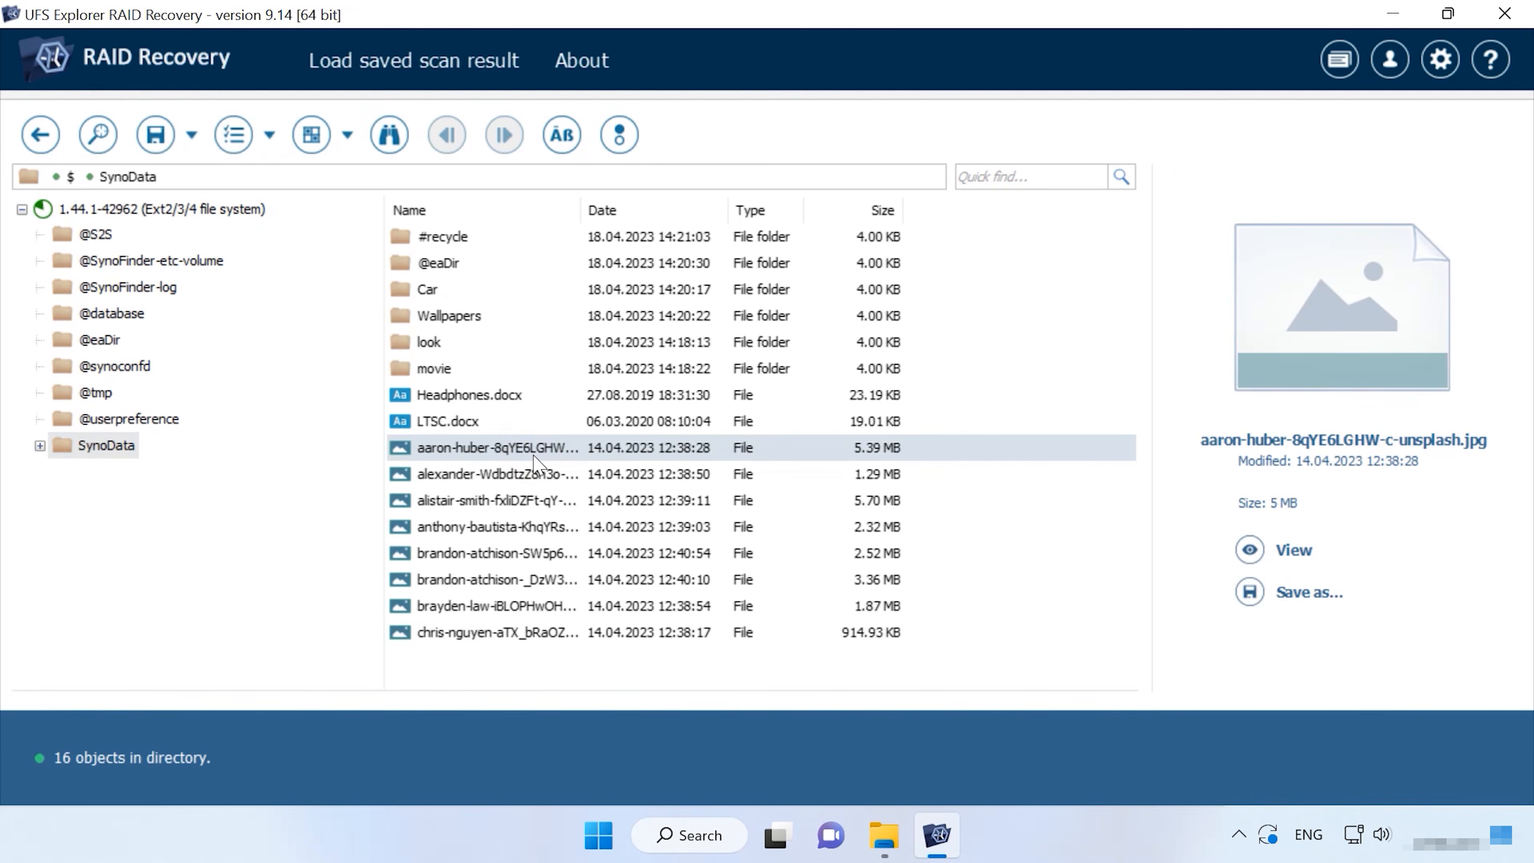
{"action": "left_click", "coordinate": [535, 477]}
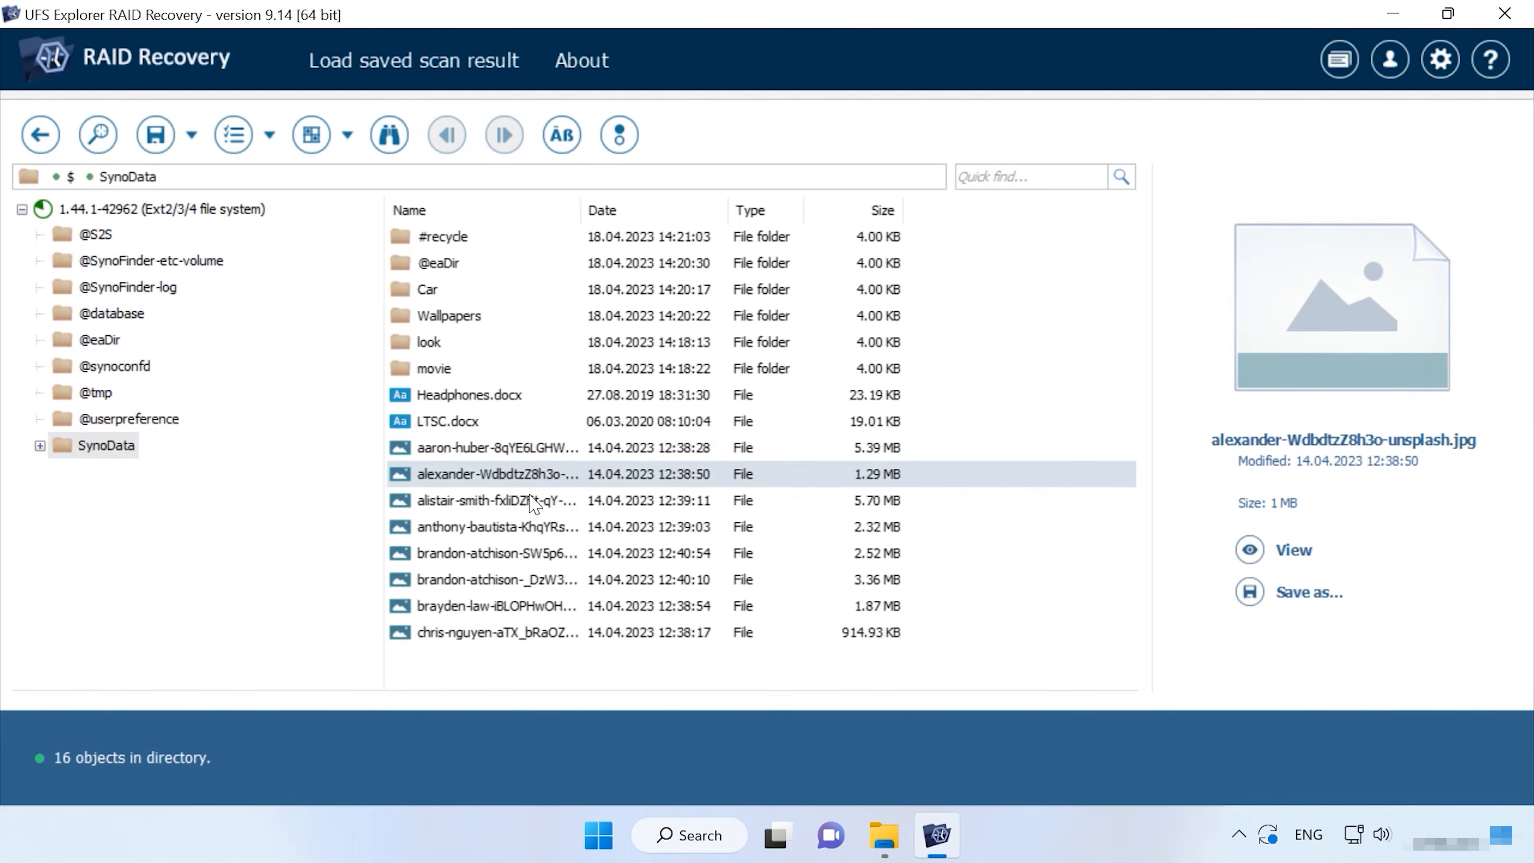
{"action": "left_click", "coordinate": [529, 502]}
{"action": "left_click", "coordinate": [522, 527]}
{"action": "left_click", "coordinate": [519, 555]}
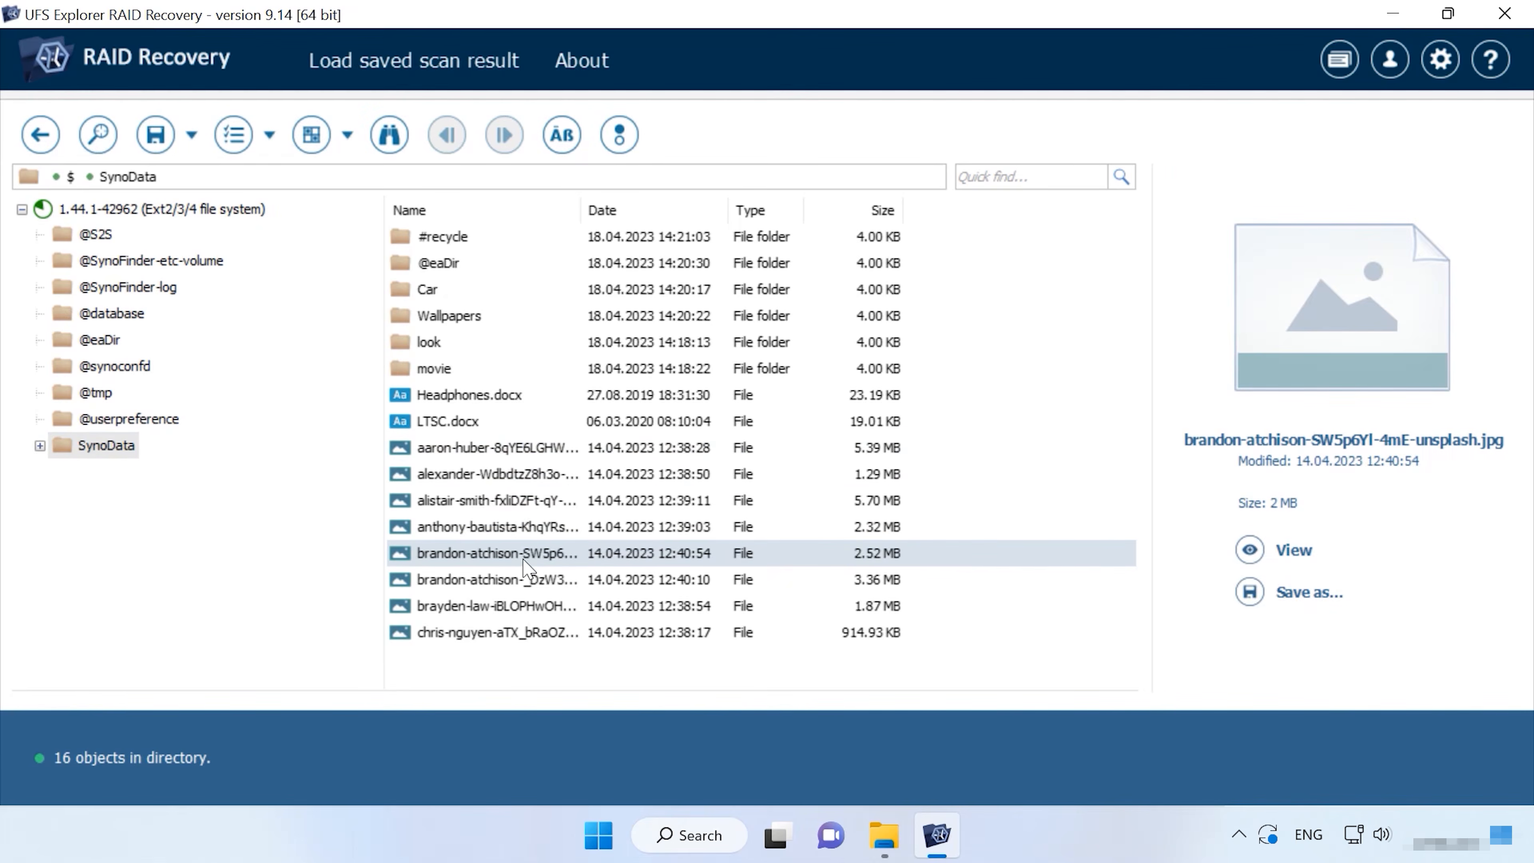
{"action": "left_click", "coordinate": [506, 581]}
{"action": "left_click", "coordinate": [498, 607]}
{"action": "left_click", "coordinate": [491, 633]}
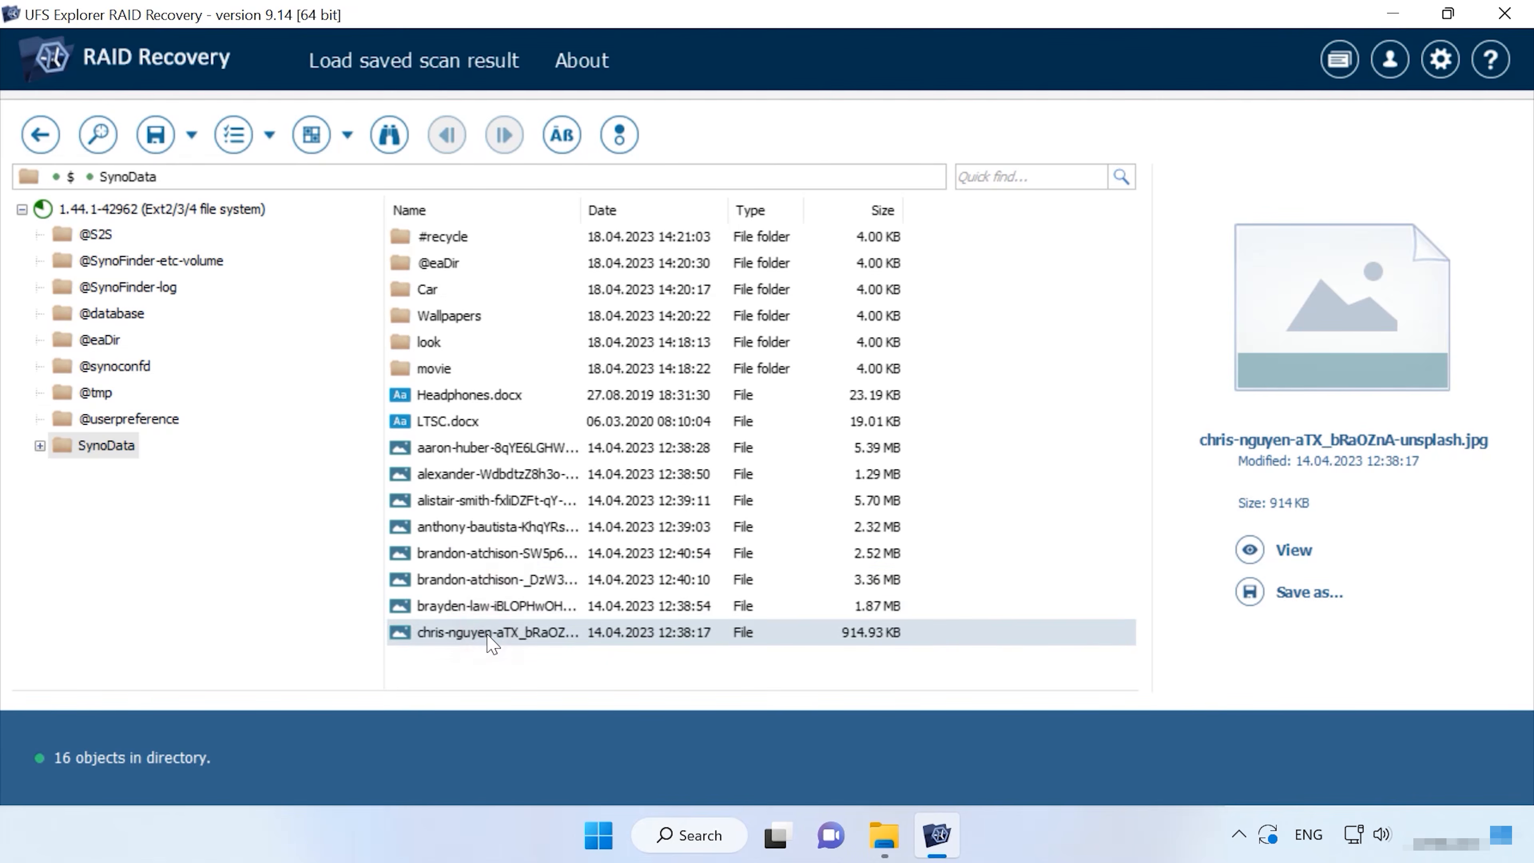
Check 011.jpg, 012.jpg, 022.jpg and 032.jpg in the Car folder, then return to SynoData.
{"action": "double_click", "coordinate": [465, 290]}
{"action": "left_click", "coordinate": [455, 239]}
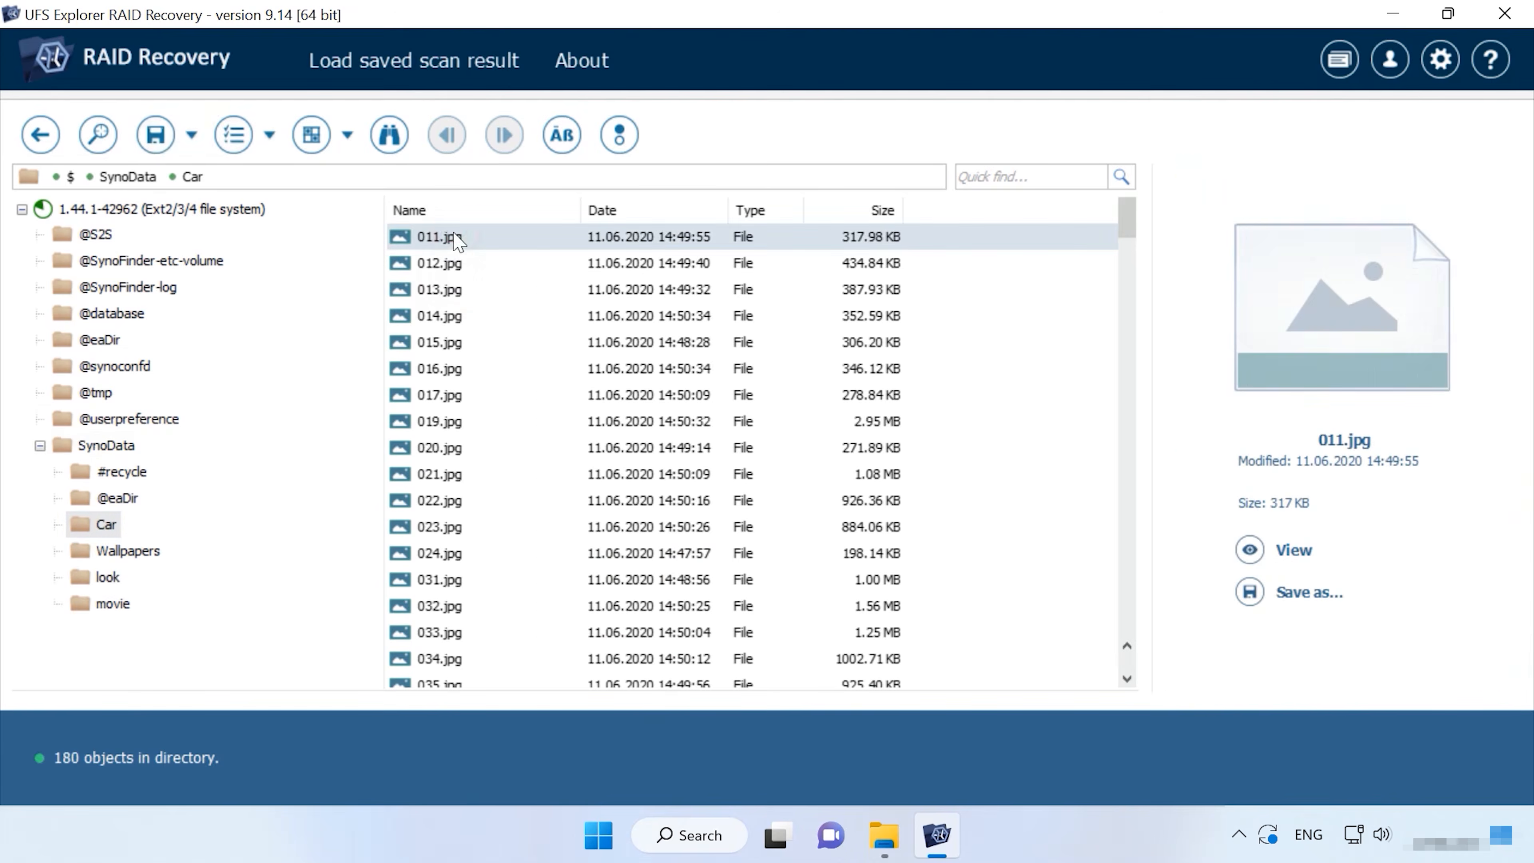
{"action": "left_click", "coordinate": [457, 264]}
{"action": "left_click", "coordinate": [400, 506]}
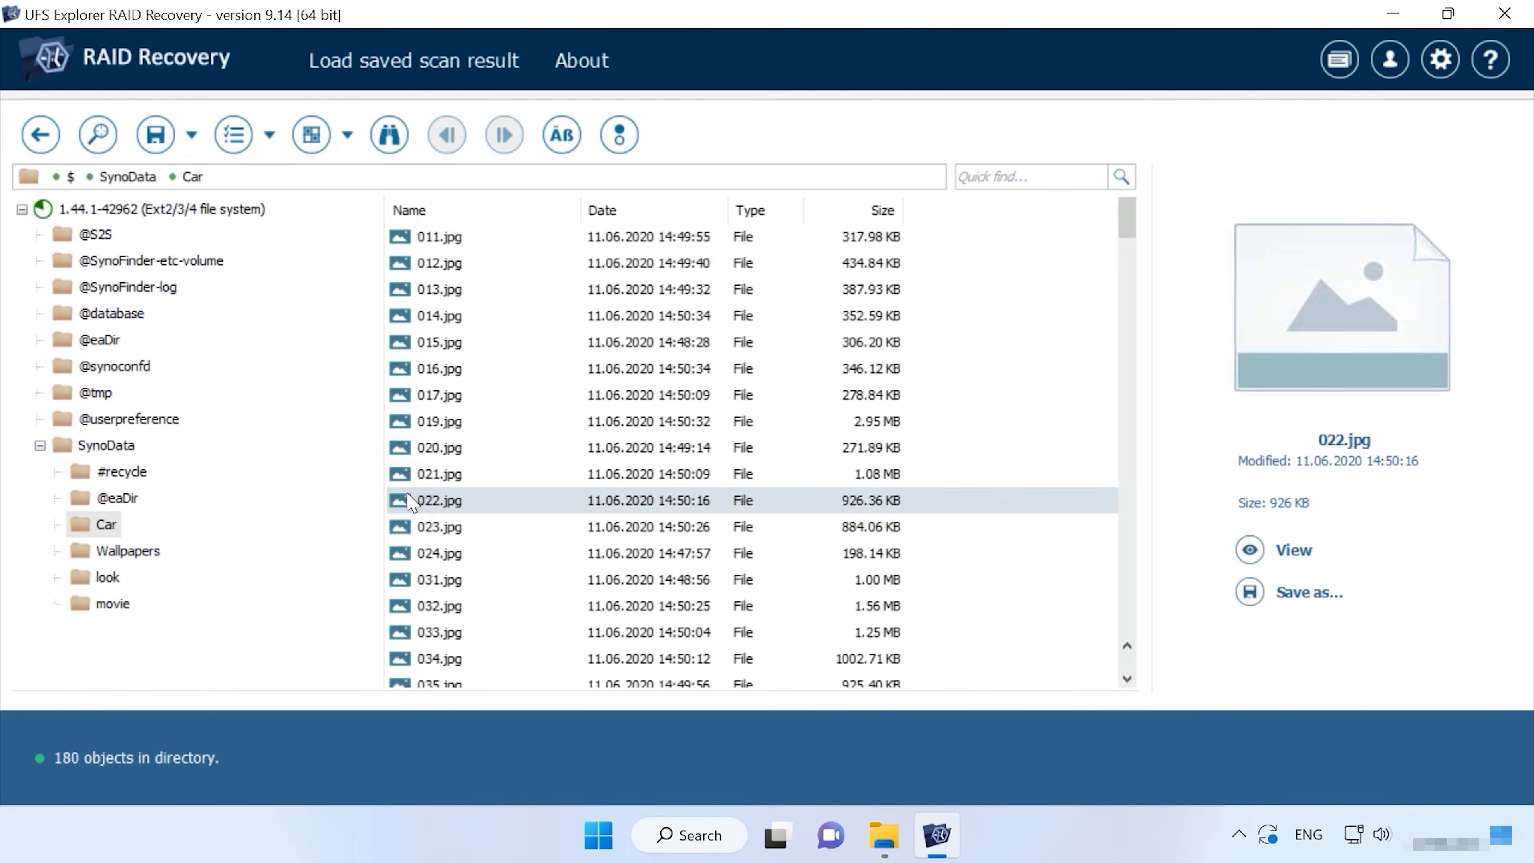
{"action": "left_click", "coordinate": [423, 608]}
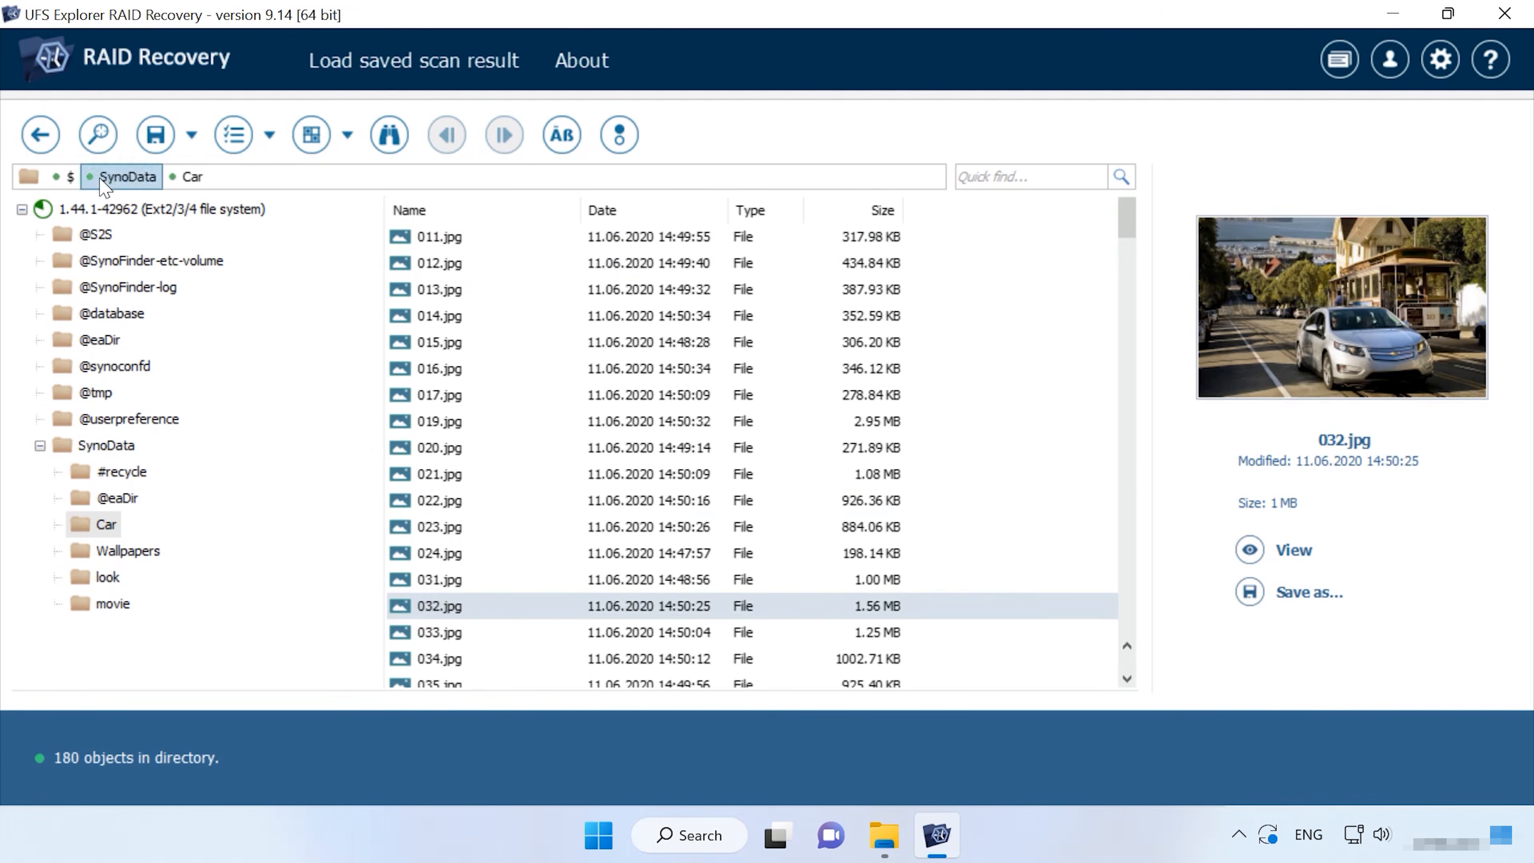
{"action": "left_click", "coordinate": [192, 177]}
{"action": "left_click", "coordinate": [109, 175]}
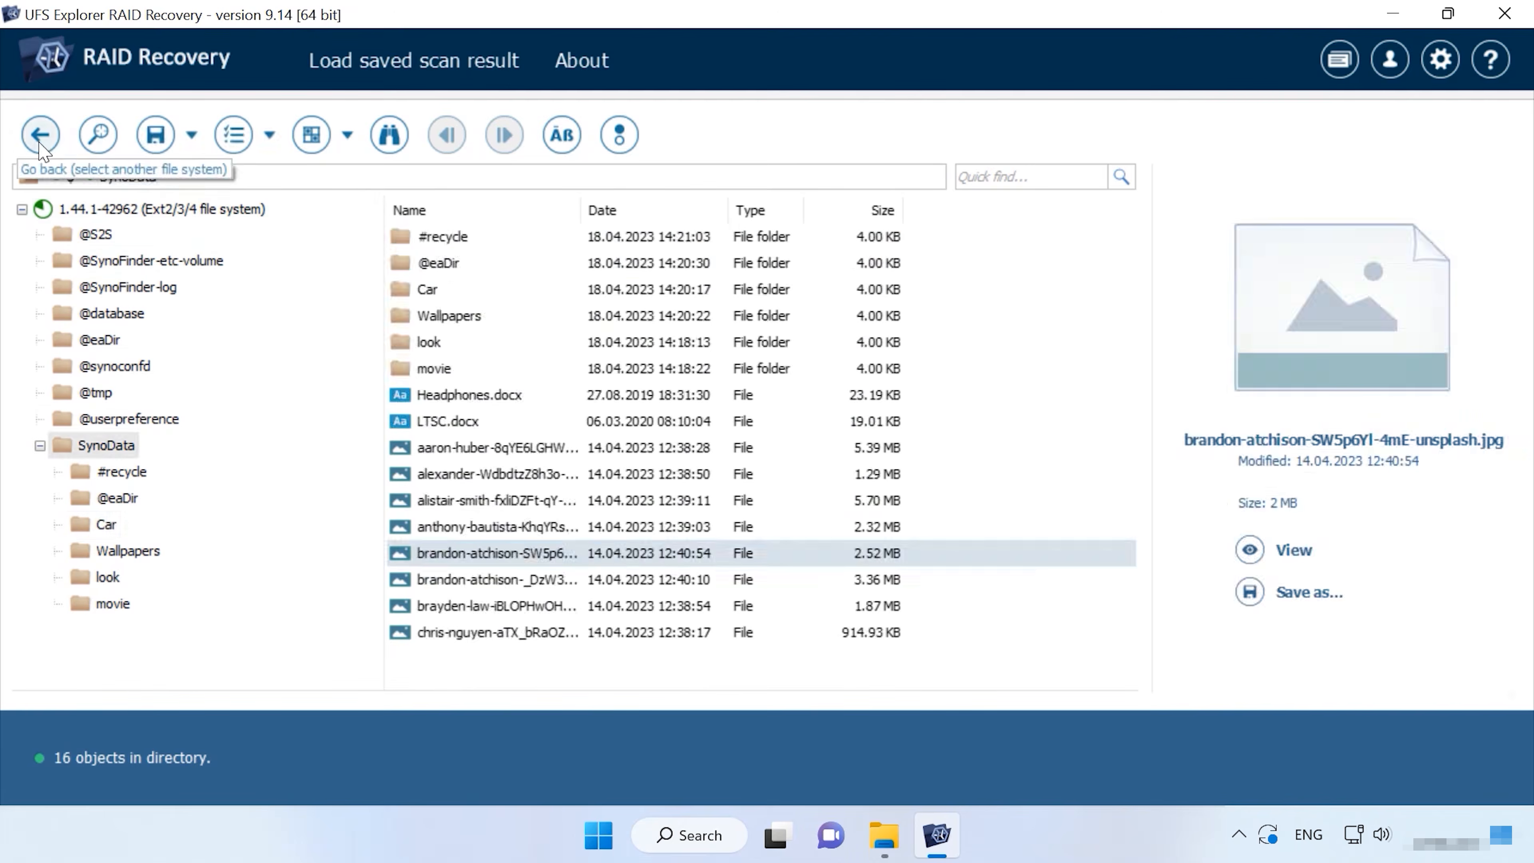
Scan vg1-volume_1 for lost data by only indexing the existing file system, without saving the scan result database.
{"action": "left_click", "coordinate": [41, 136]}
{"action": "right_click", "coordinate": [138, 559]}
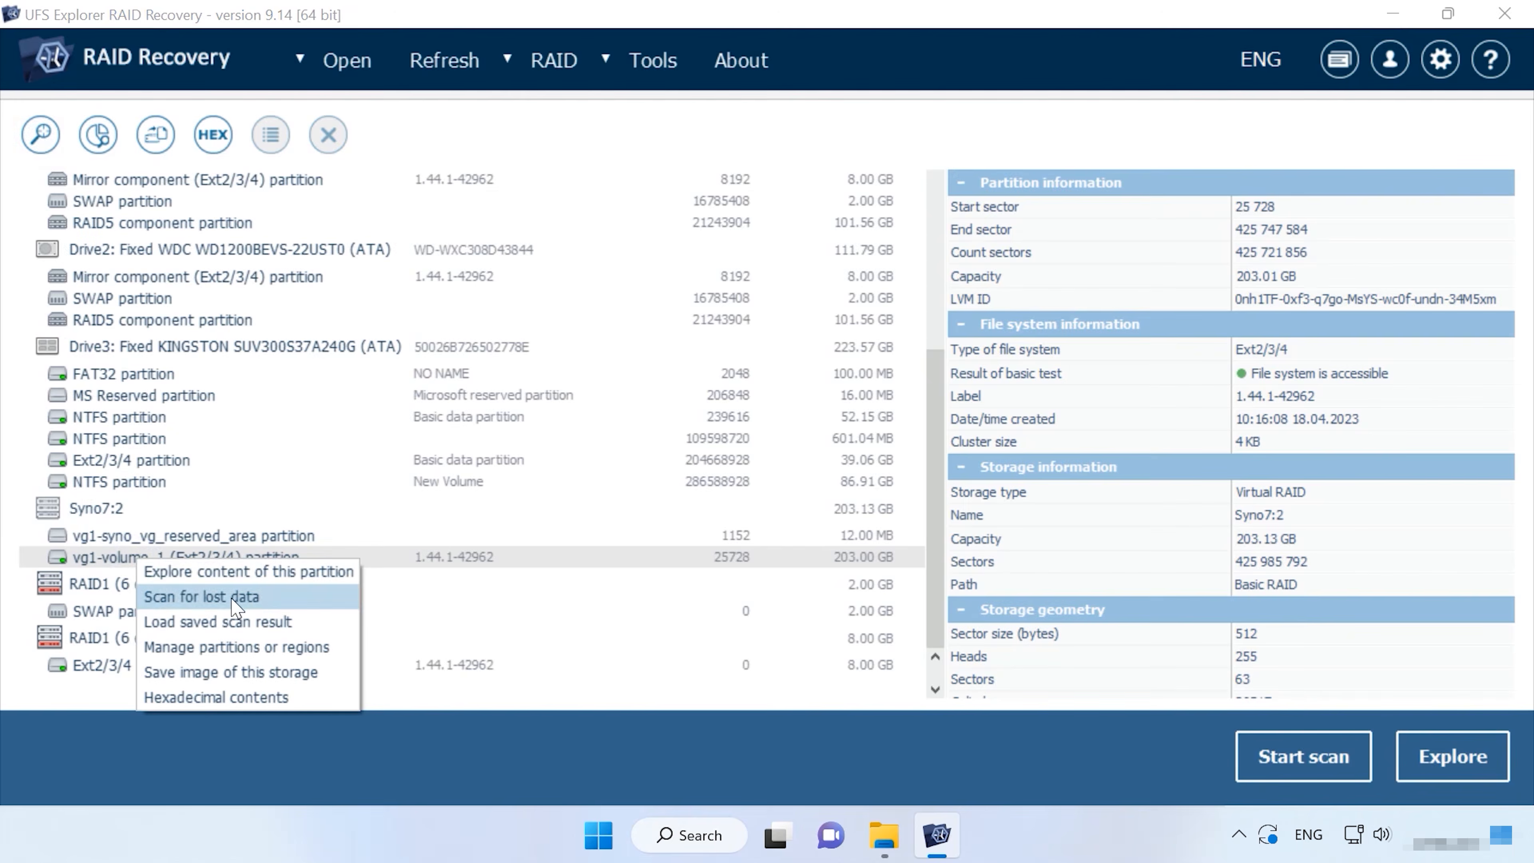
{"action": "left_click", "coordinate": [255, 602]}
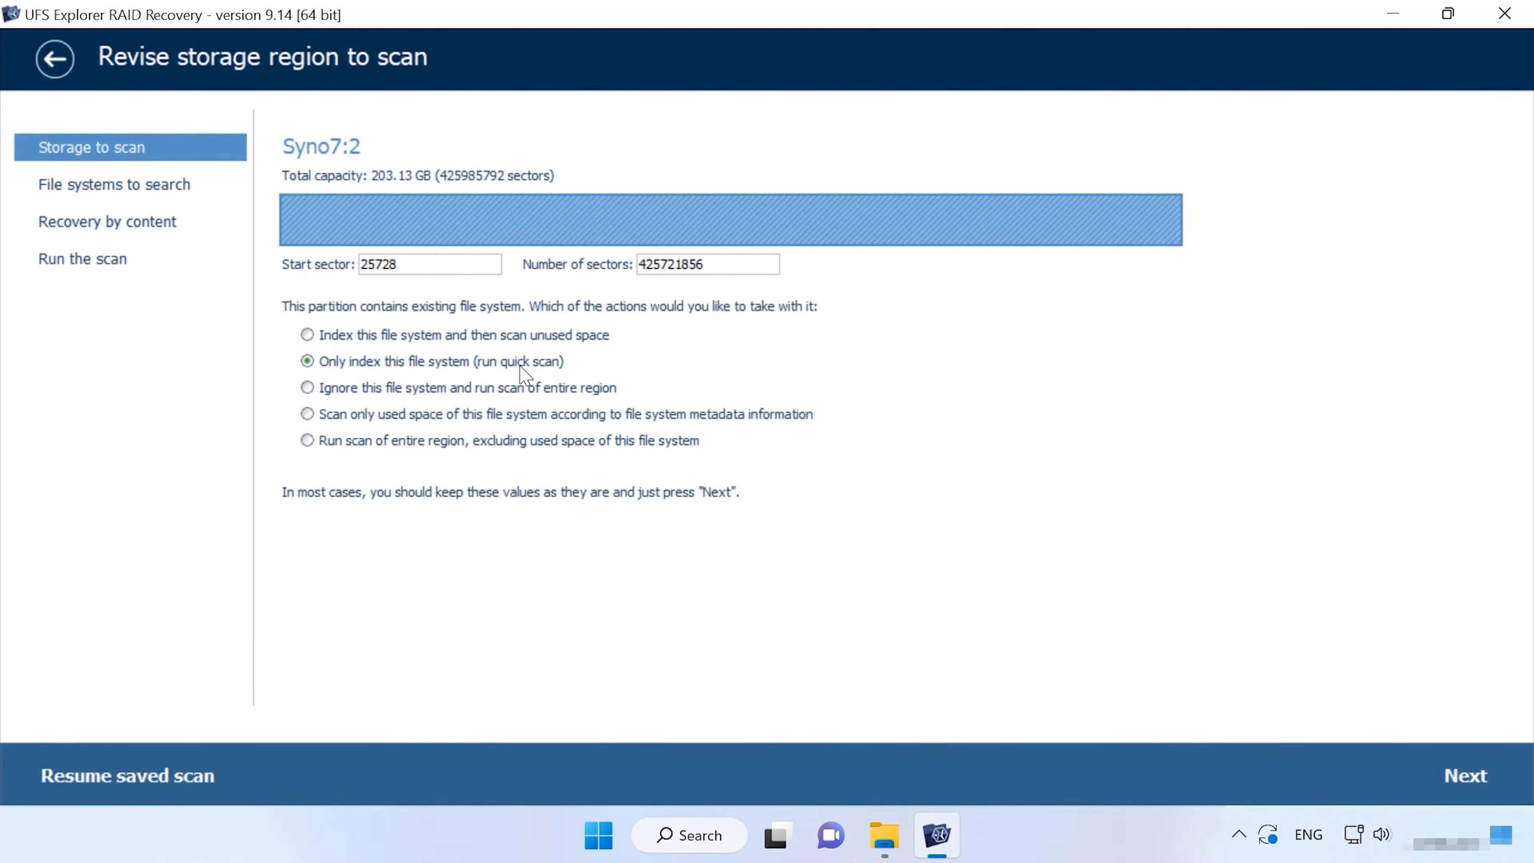
{"action": "left_click", "coordinate": [1463, 776]}
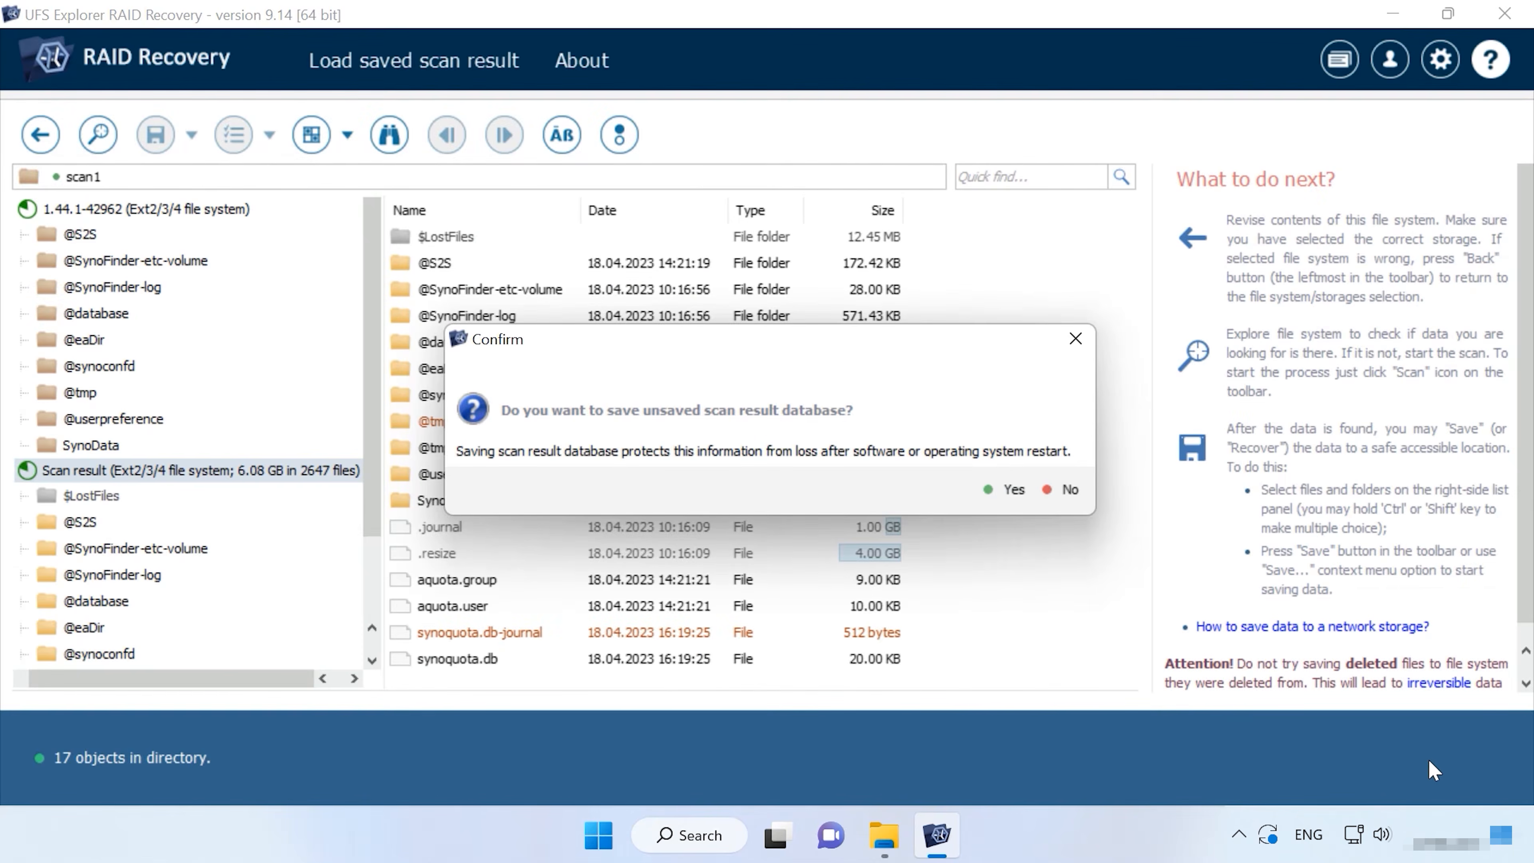
{"action": "left_click", "coordinate": [1068, 491]}
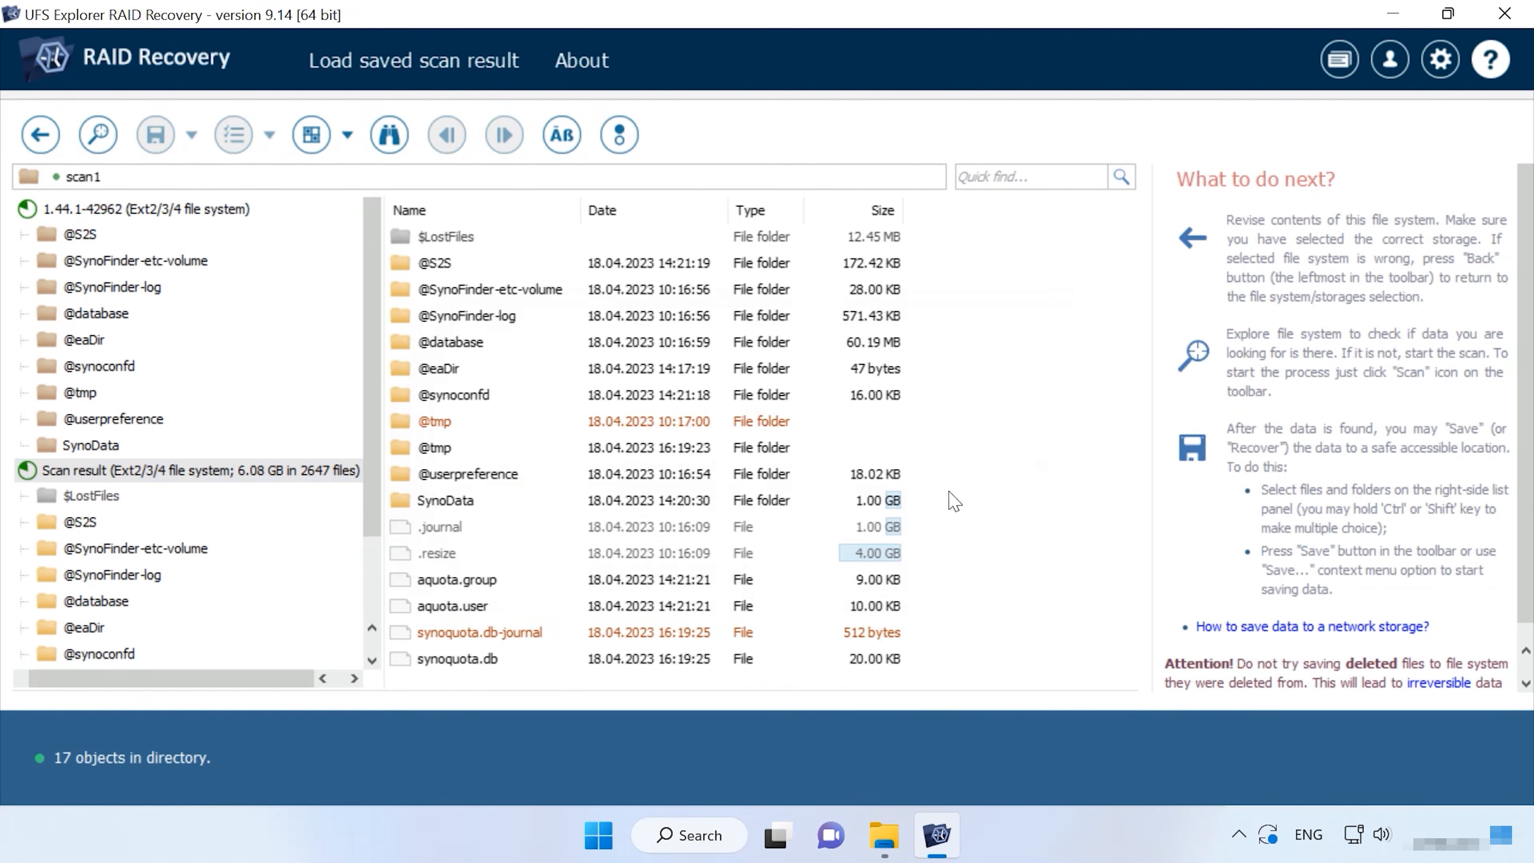
Open SynoData in the scan result and check its JPG images, LTSC.docx and Headphones.docx.
{"action": "double_click", "coordinate": [426, 502]}
{"action": "left_click", "coordinate": [501, 632]}
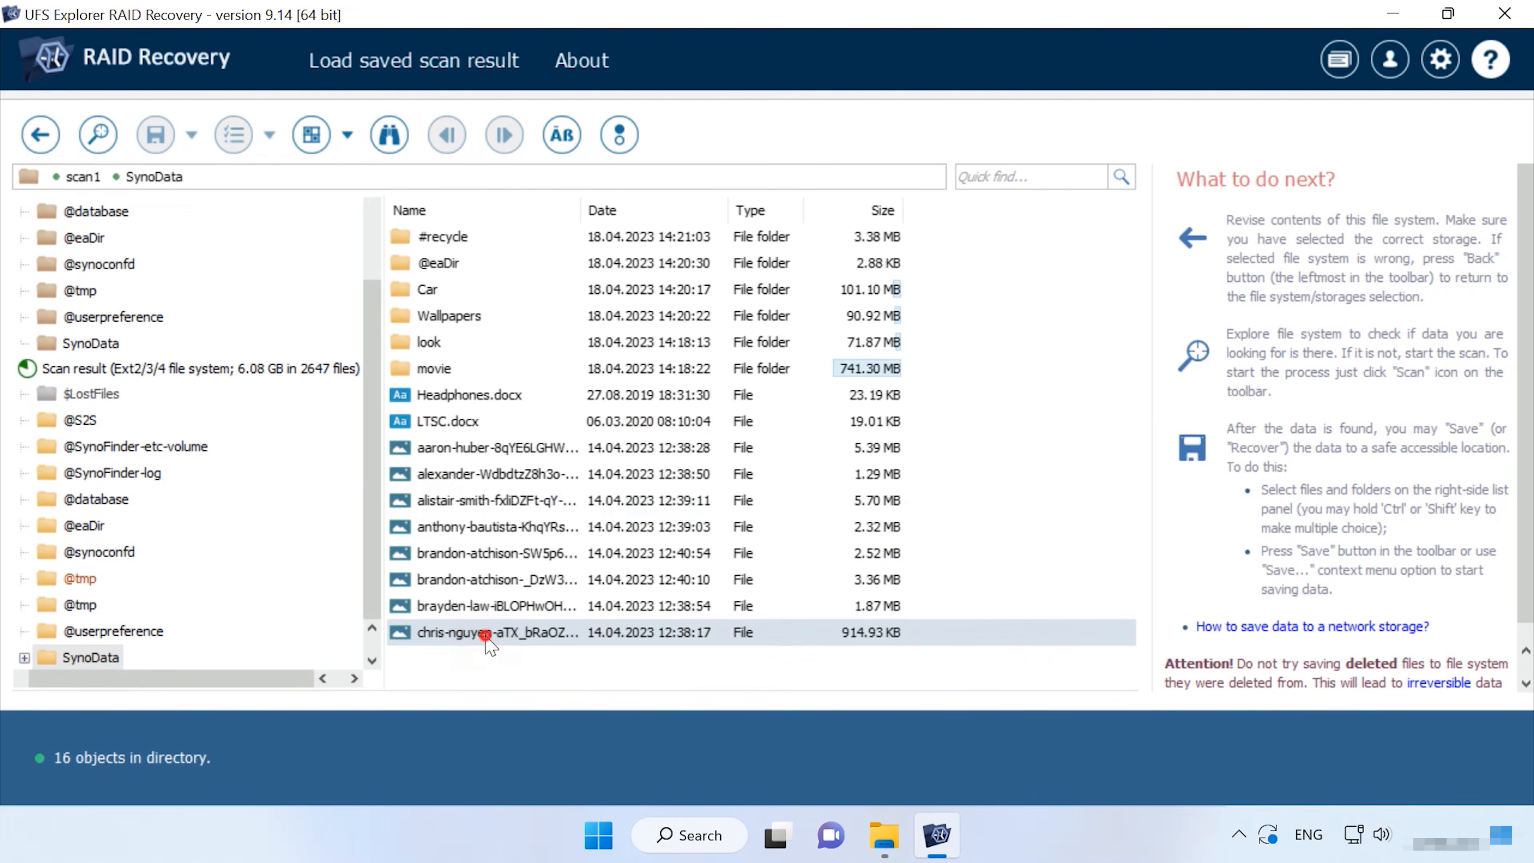
{"action": "left_click", "coordinate": [501, 502]}
{"action": "left_click", "coordinate": [506, 450]}
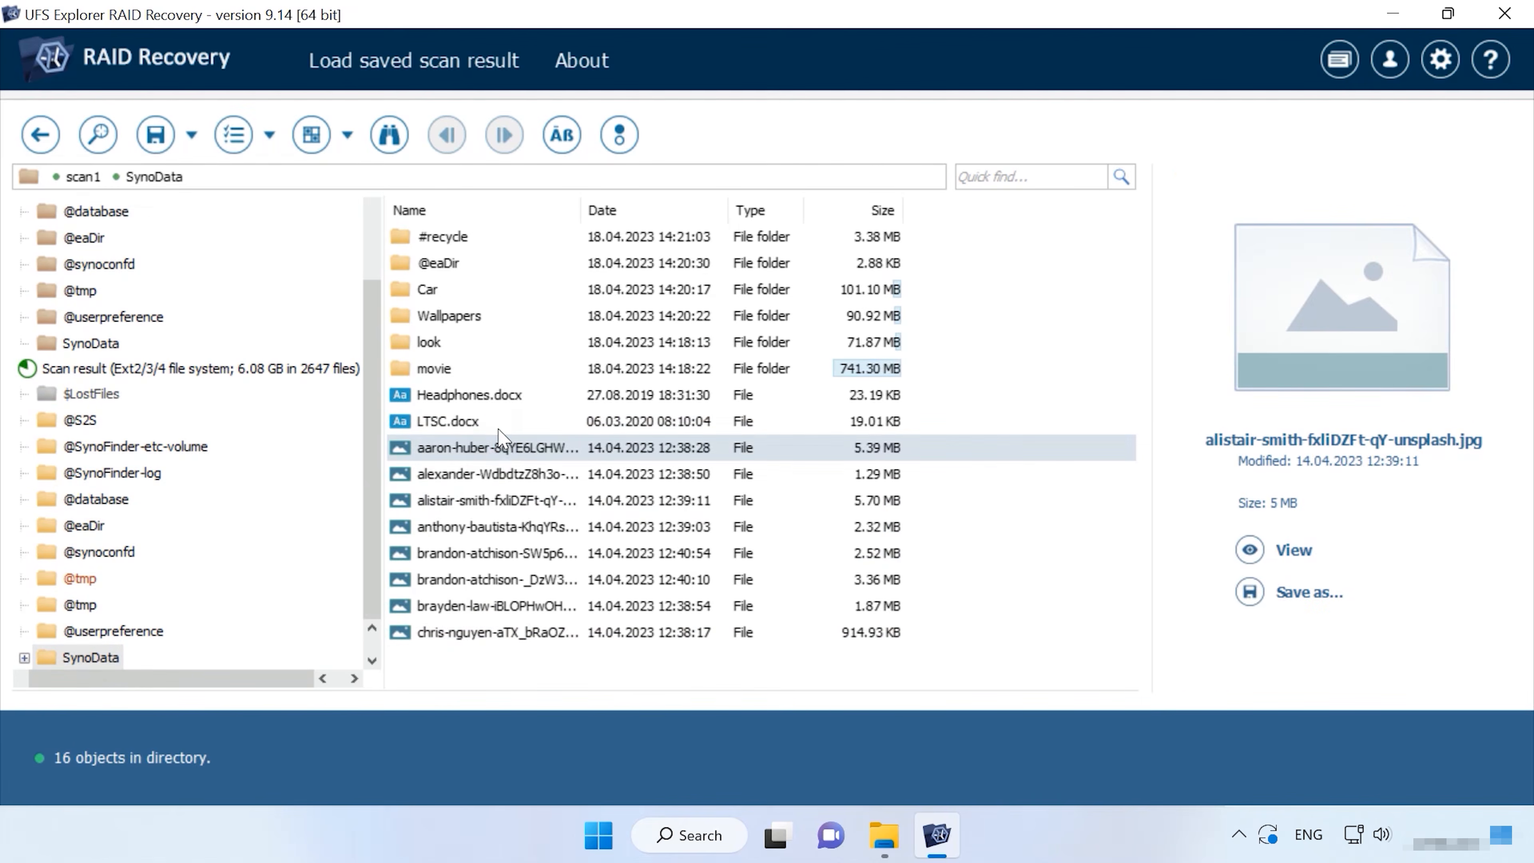
{"action": "left_click", "coordinate": [494, 421]}
{"action": "left_click", "coordinate": [491, 396]}
{"action": "left_click", "coordinate": [492, 475]}
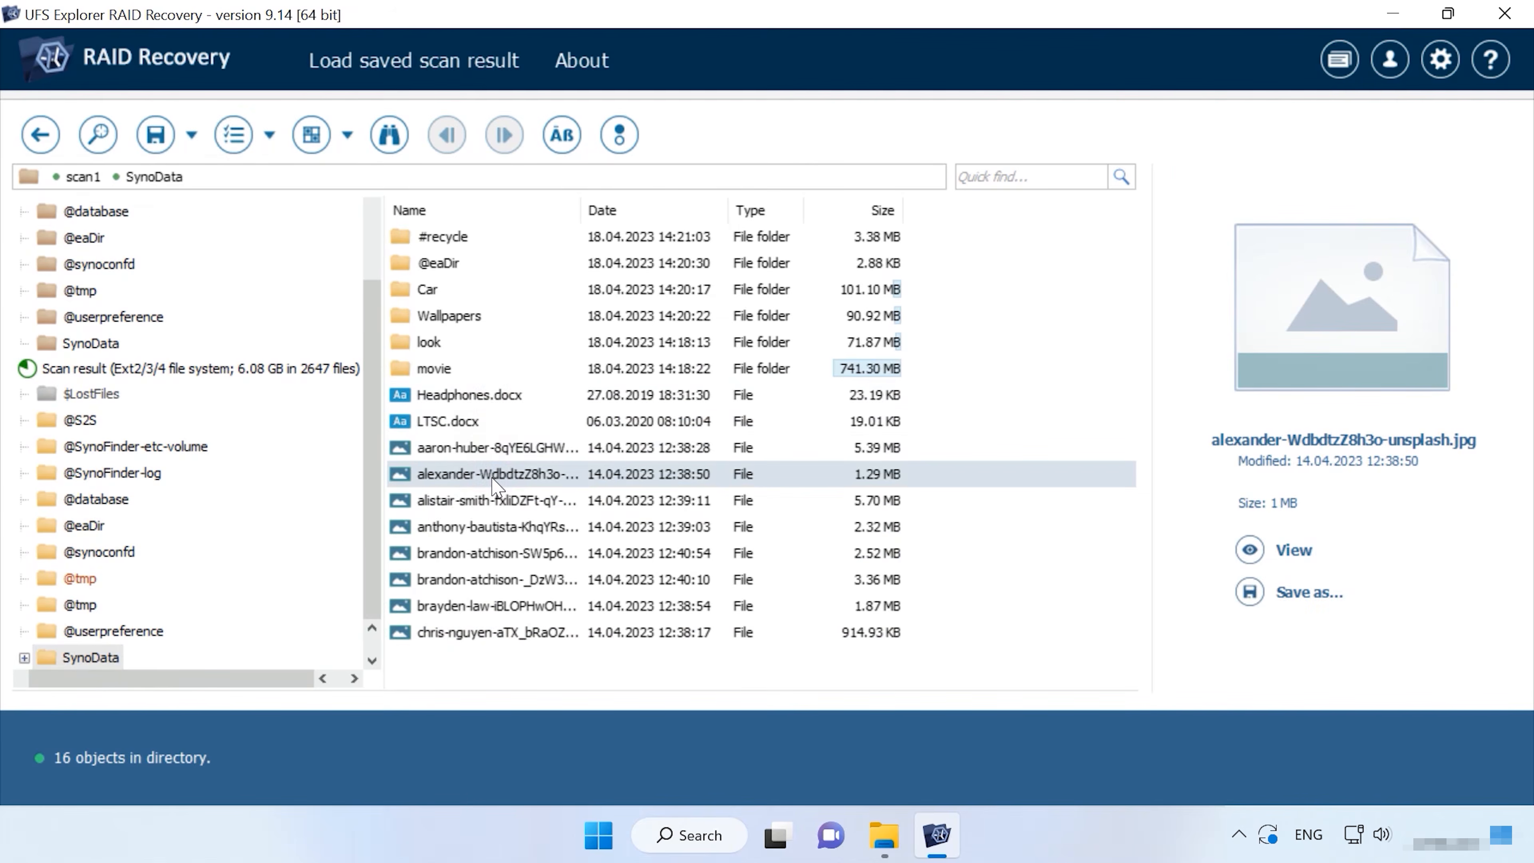
{"action": "left_click", "coordinate": [495, 526]}
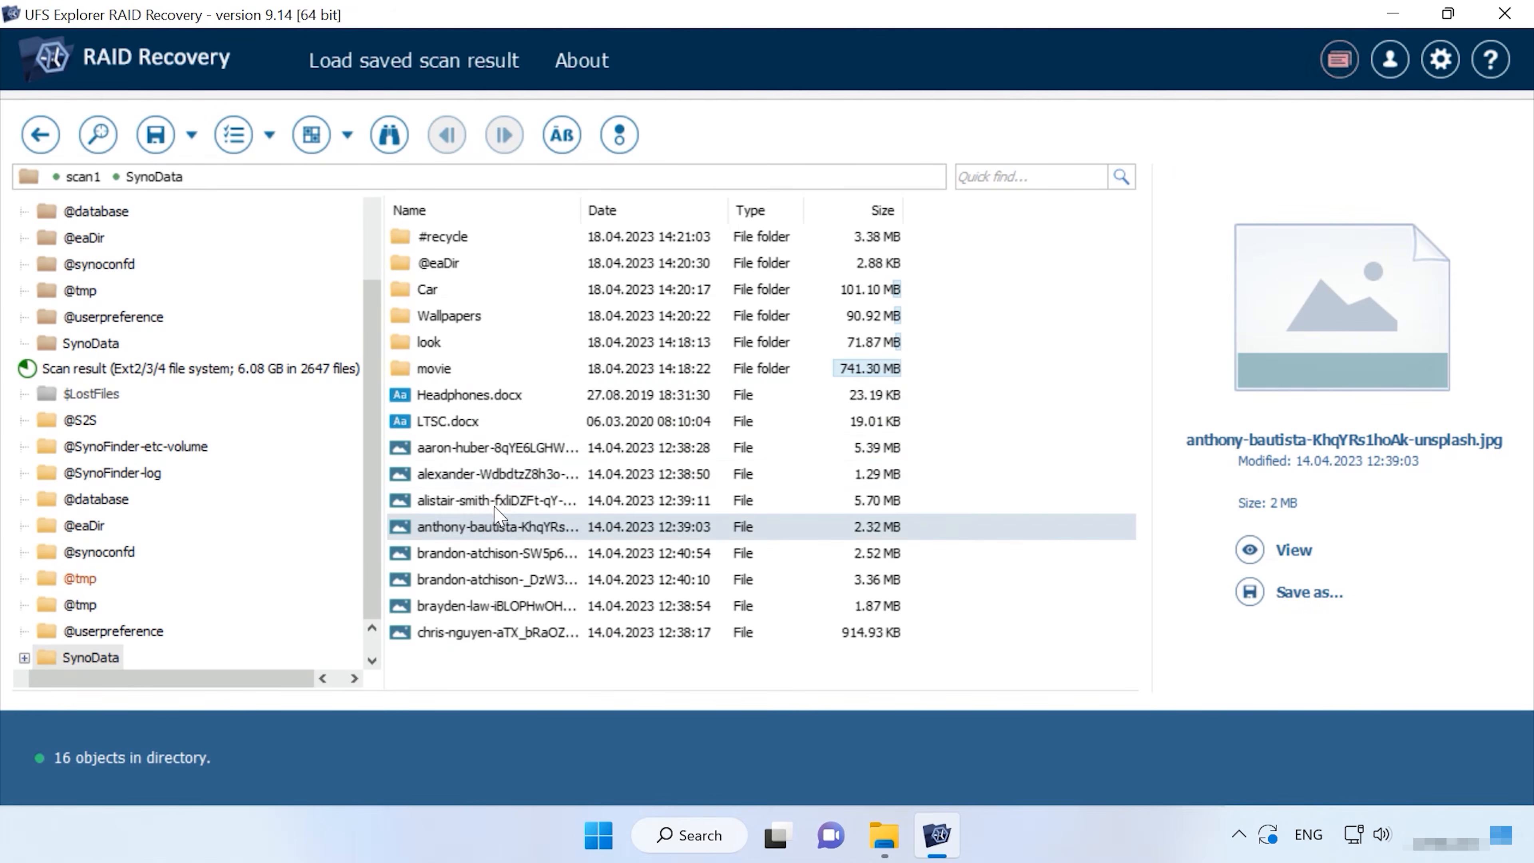
Open the Car folder of the scan result and check 011.jpg and 015.jpg.
{"action": "double_click", "coordinate": [435, 288]}
{"action": "left_click", "coordinate": [450, 240]}
{"action": "left_click", "coordinate": [453, 342]}
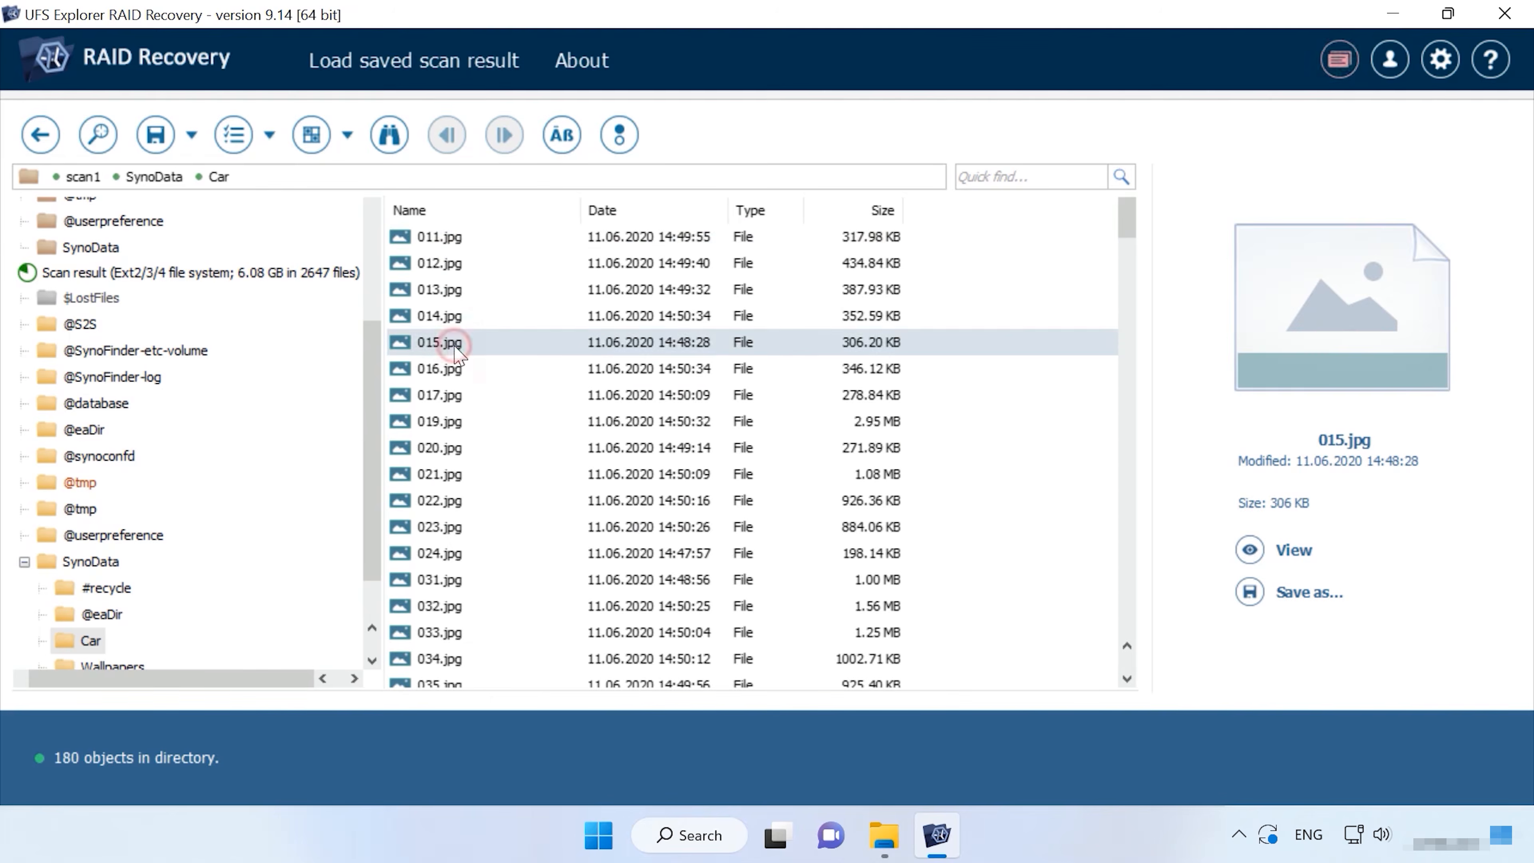
Open SynoData in the original file system and return to the list of storages, discarding the unsaved scan result.
{"action": "left_click", "coordinate": [94, 247]}
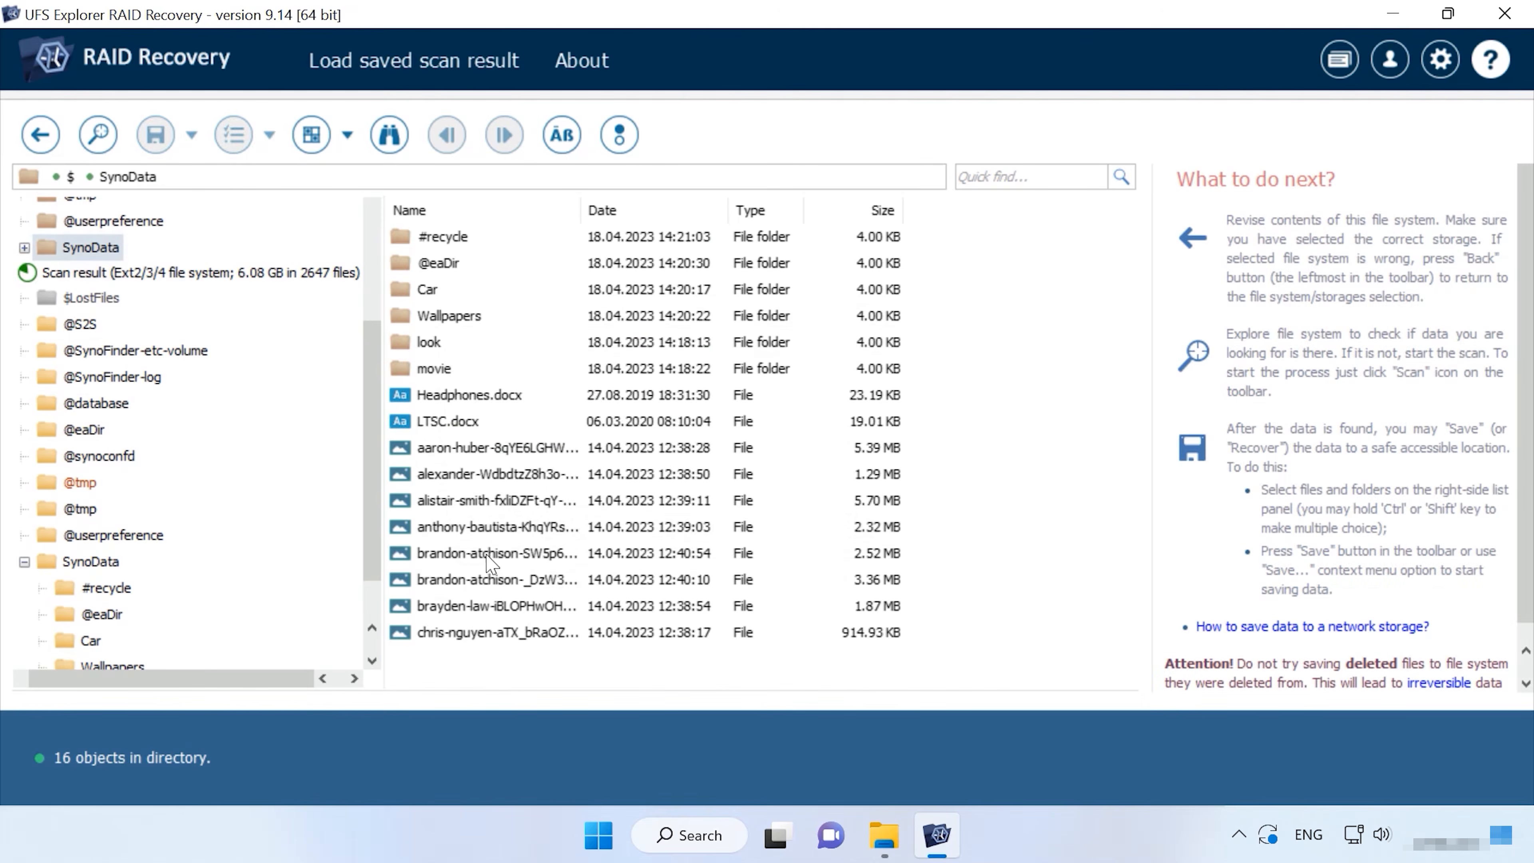
{"action": "left_click", "coordinate": [40, 134]}
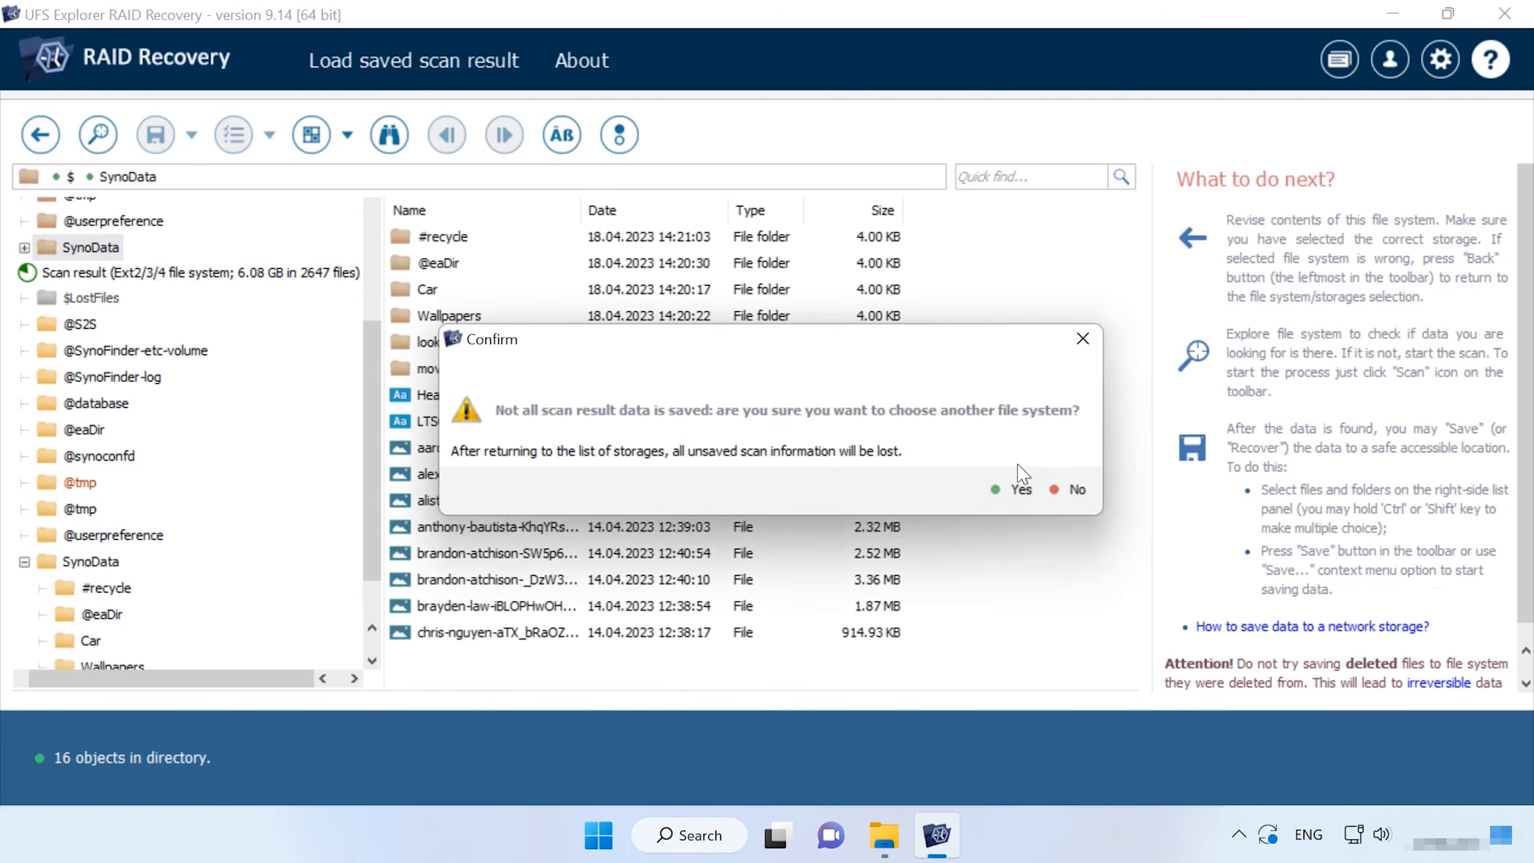
{"action": "left_click", "coordinate": [1015, 492]}
Set up a lost-data scan of vg1-volume_1 that indexes its file system and scans the unused space.
{"action": "right_click", "coordinate": [243, 558]}
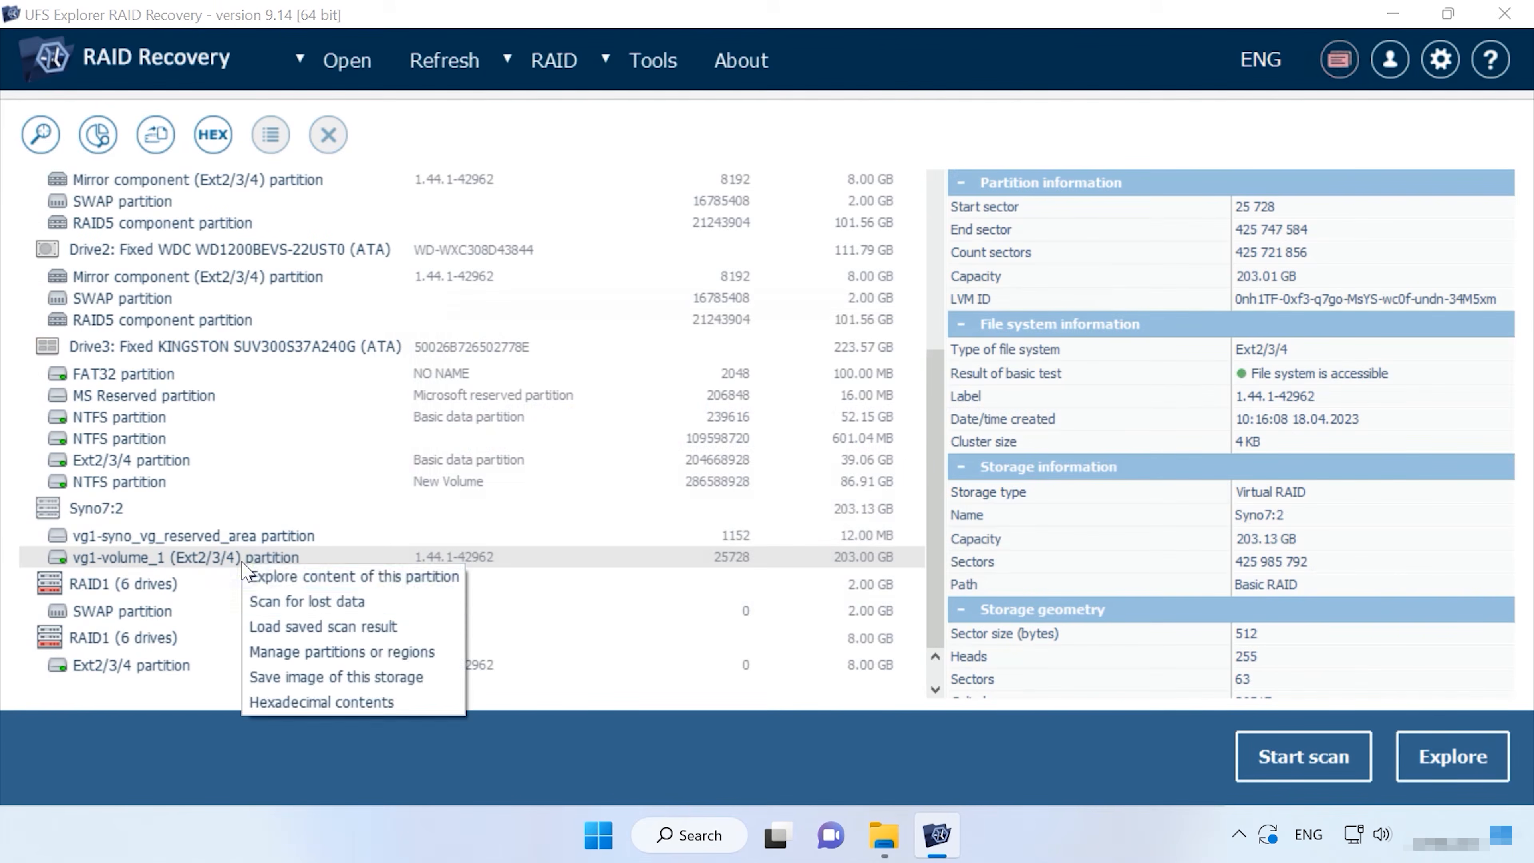
{"action": "left_click", "coordinate": [306, 602]}
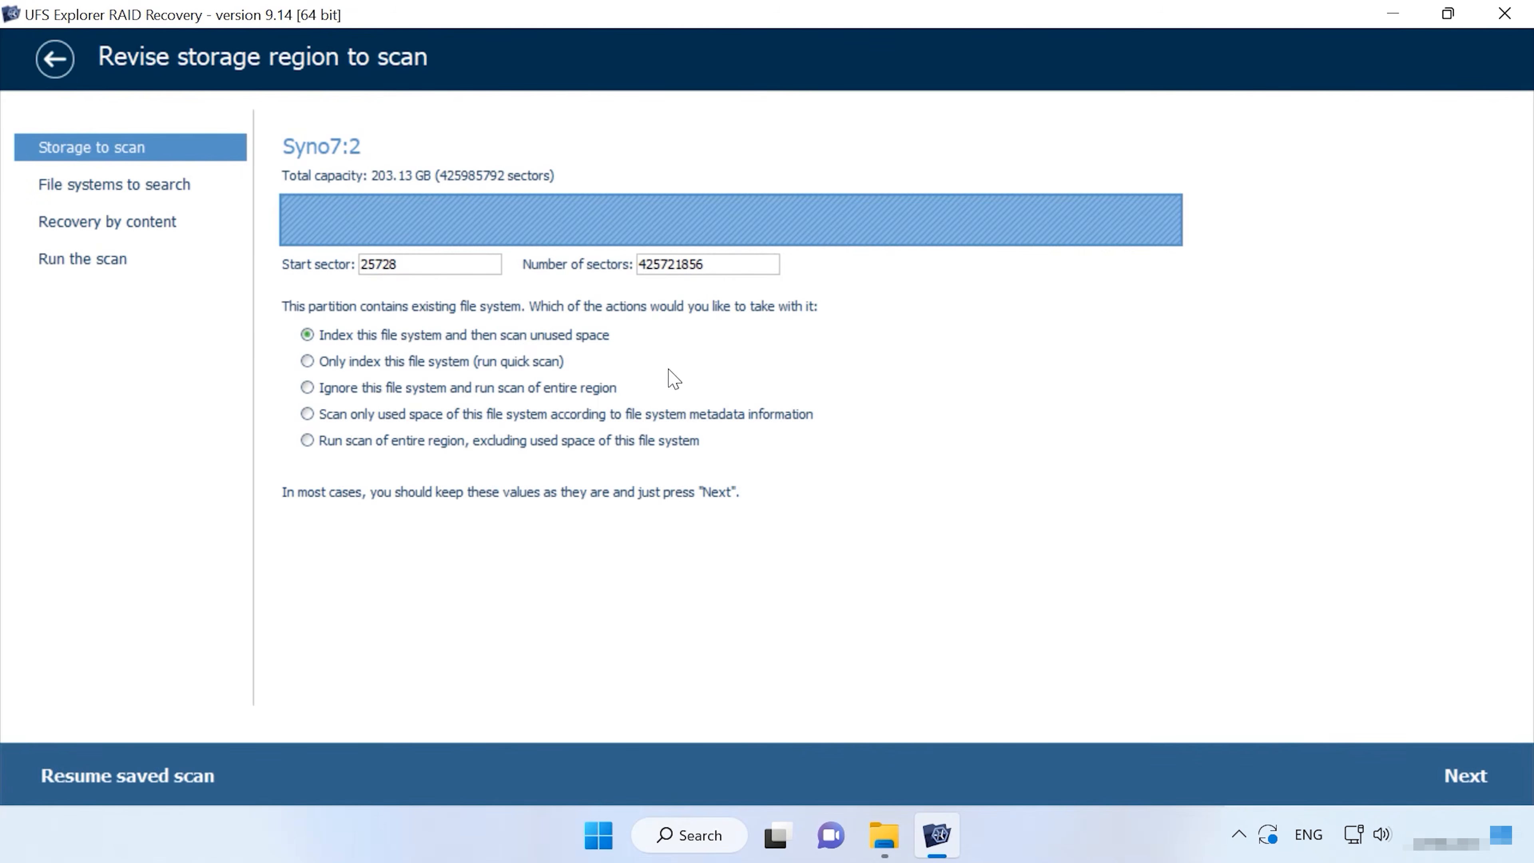
{"action": "left_click", "coordinate": [1466, 776]}
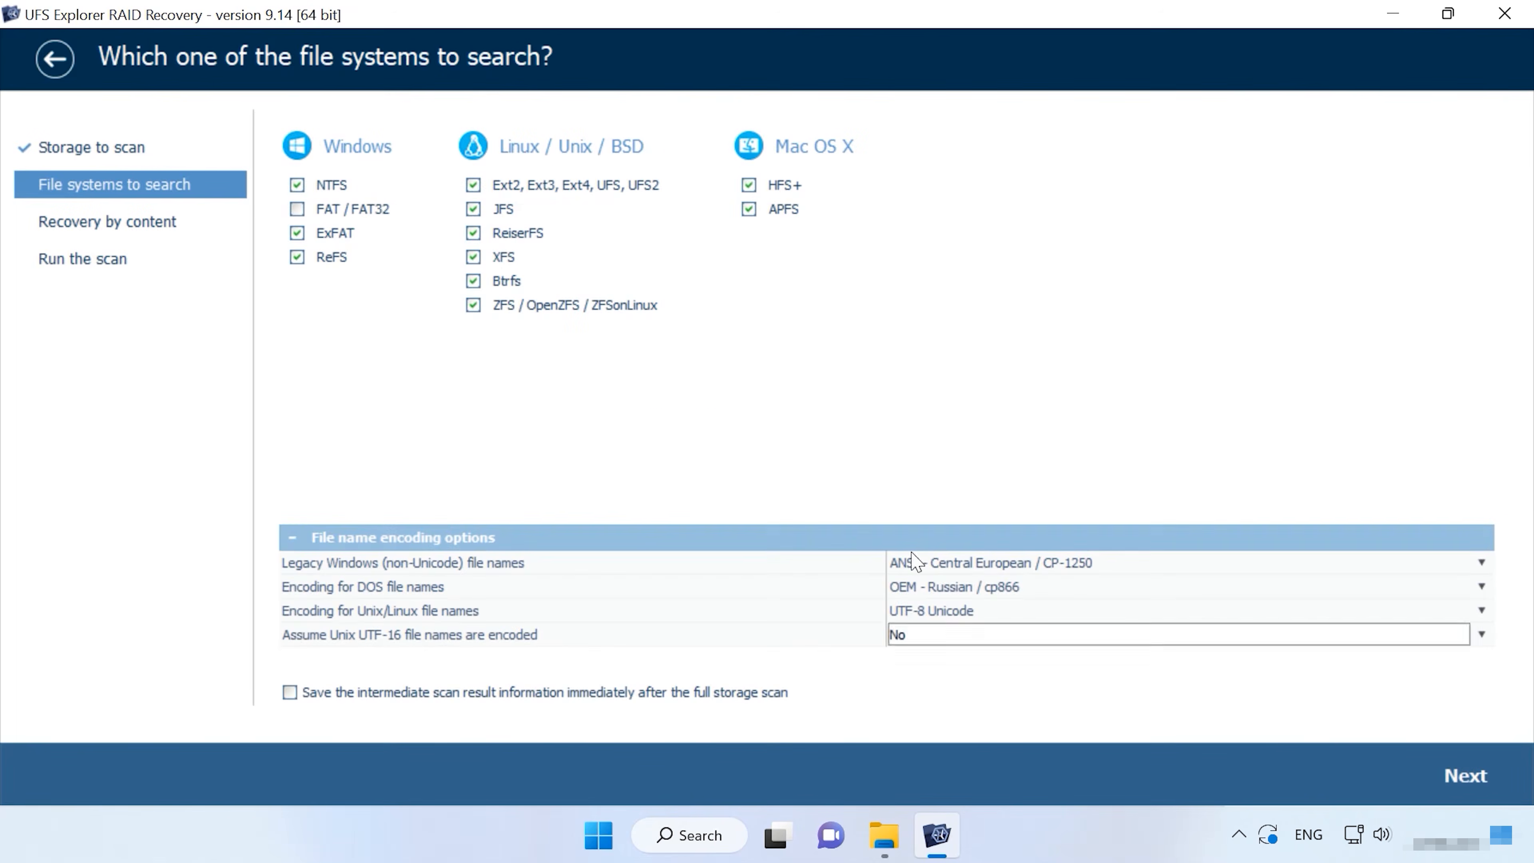
Exclude NTFS, ExFAT, ReFS, JFS and APFS from the file system search and run the scan without saving the scan result database.
{"action": "left_click", "coordinate": [296, 232]}
{"action": "left_click", "coordinate": [297, 256]}
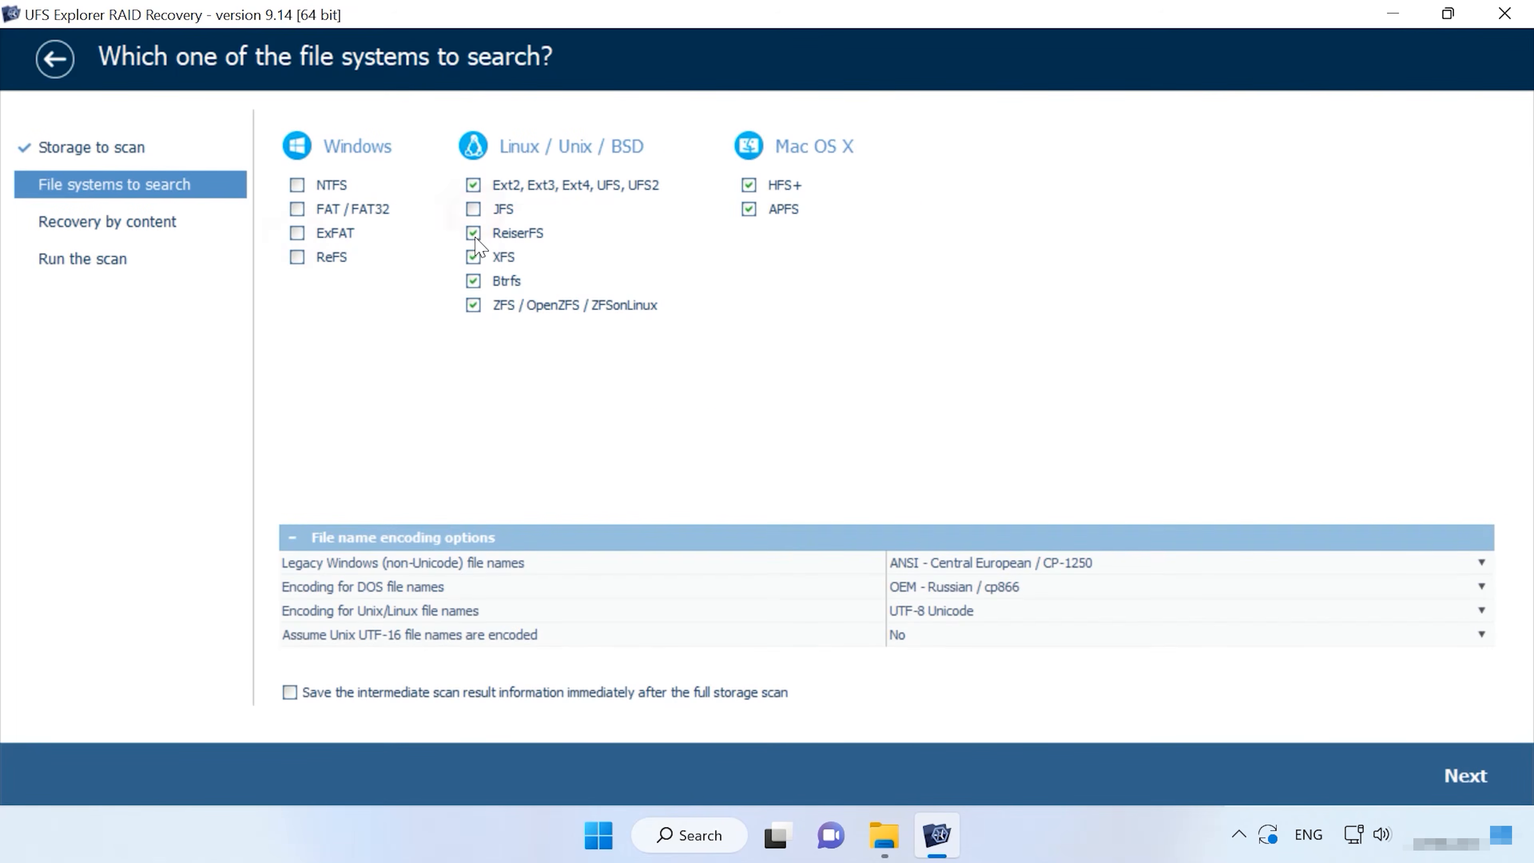
{"action": "left_click", "coordinate": [749, 209]}
{"action": "left_click", "coordinate": [1483, 787]}
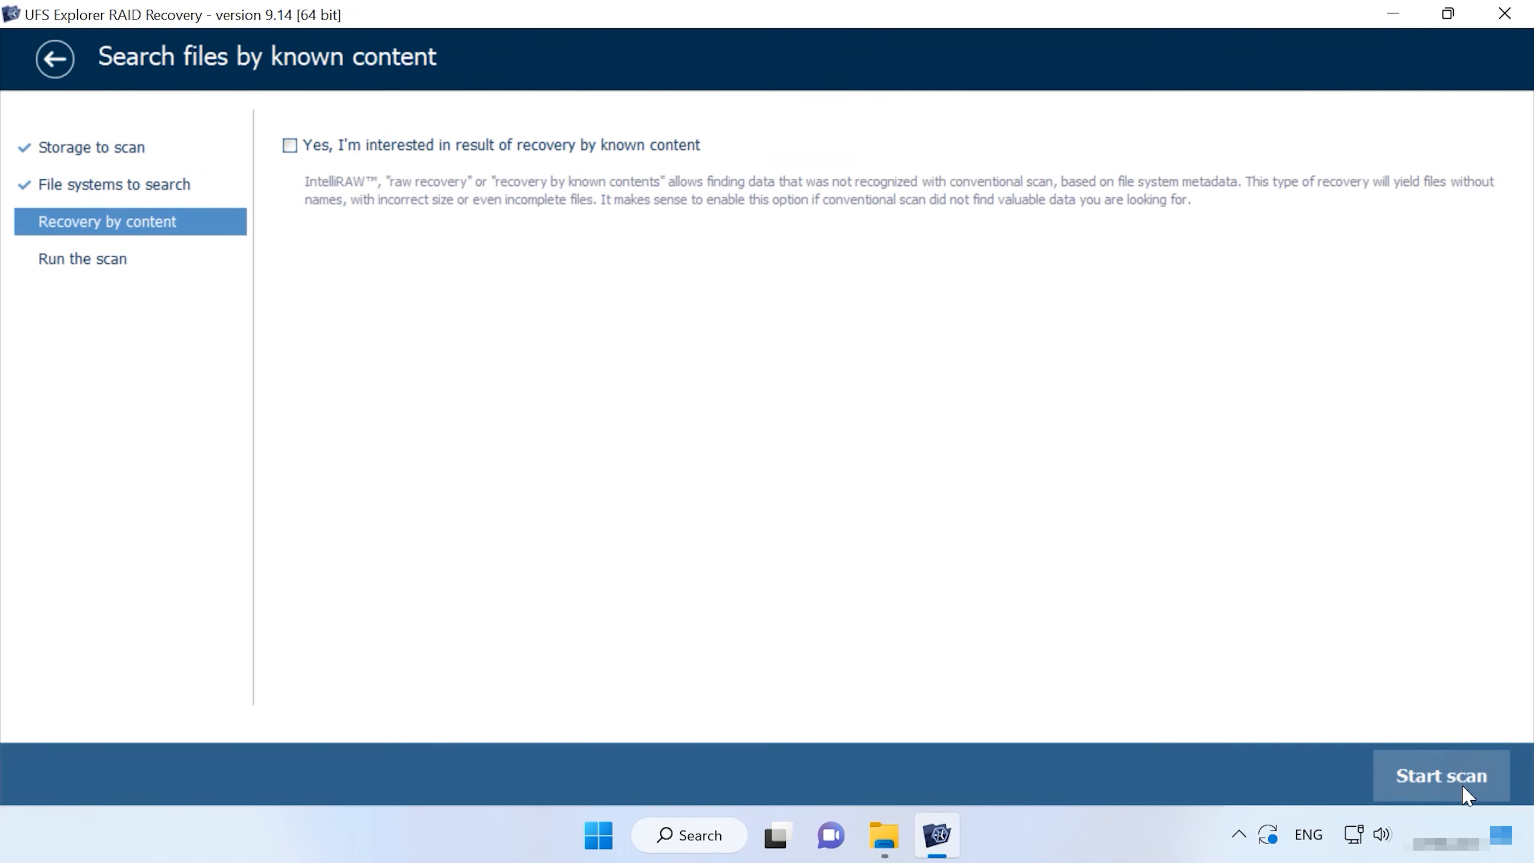
{"action": "left_click", "coordinate": [1468, 796]}
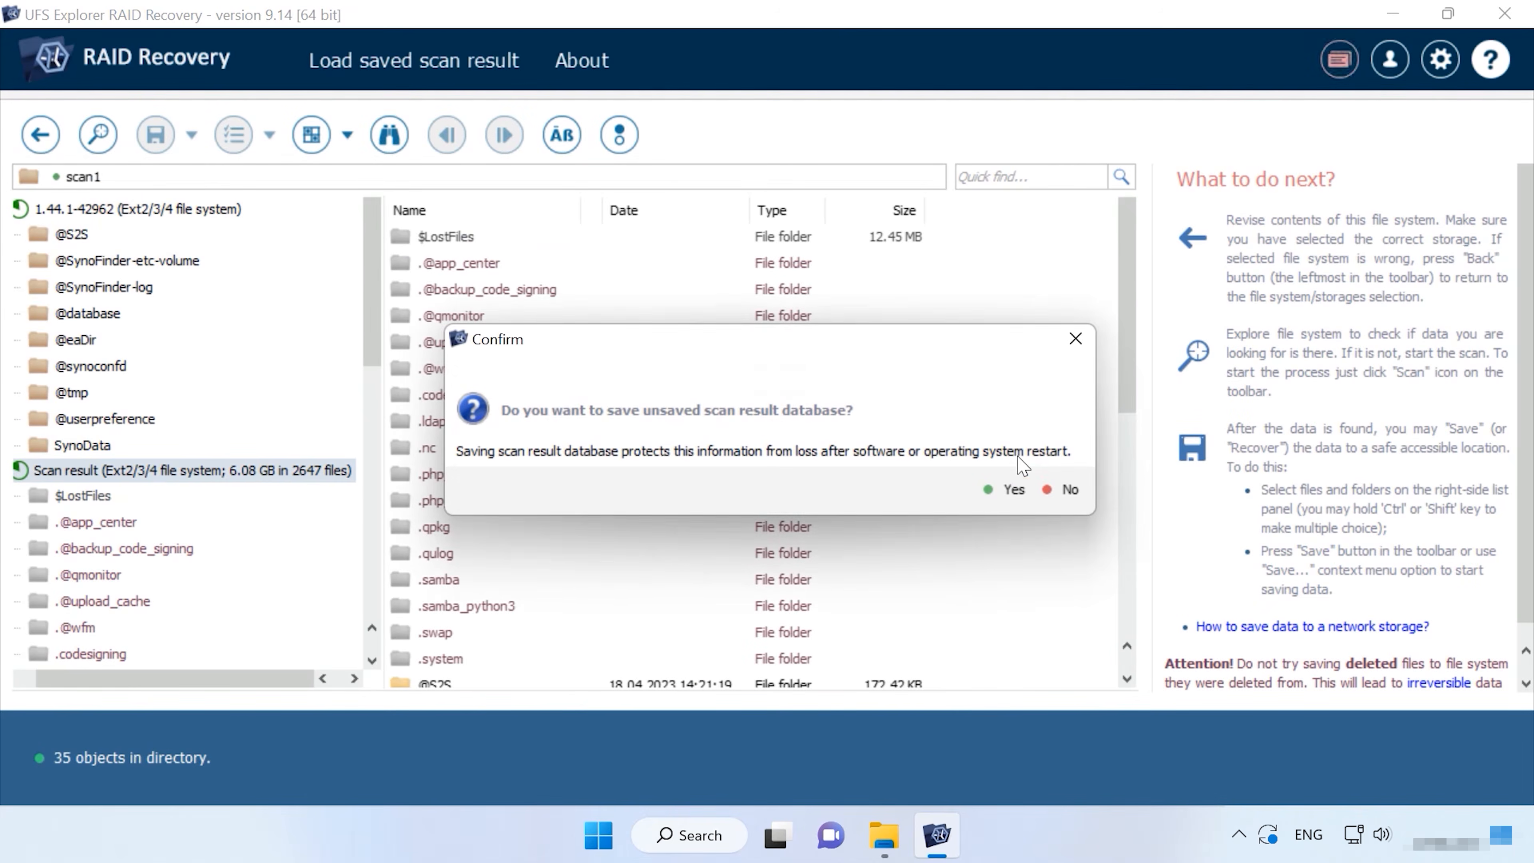
{"action": "left_click", "coordinate": [1057, 489]}
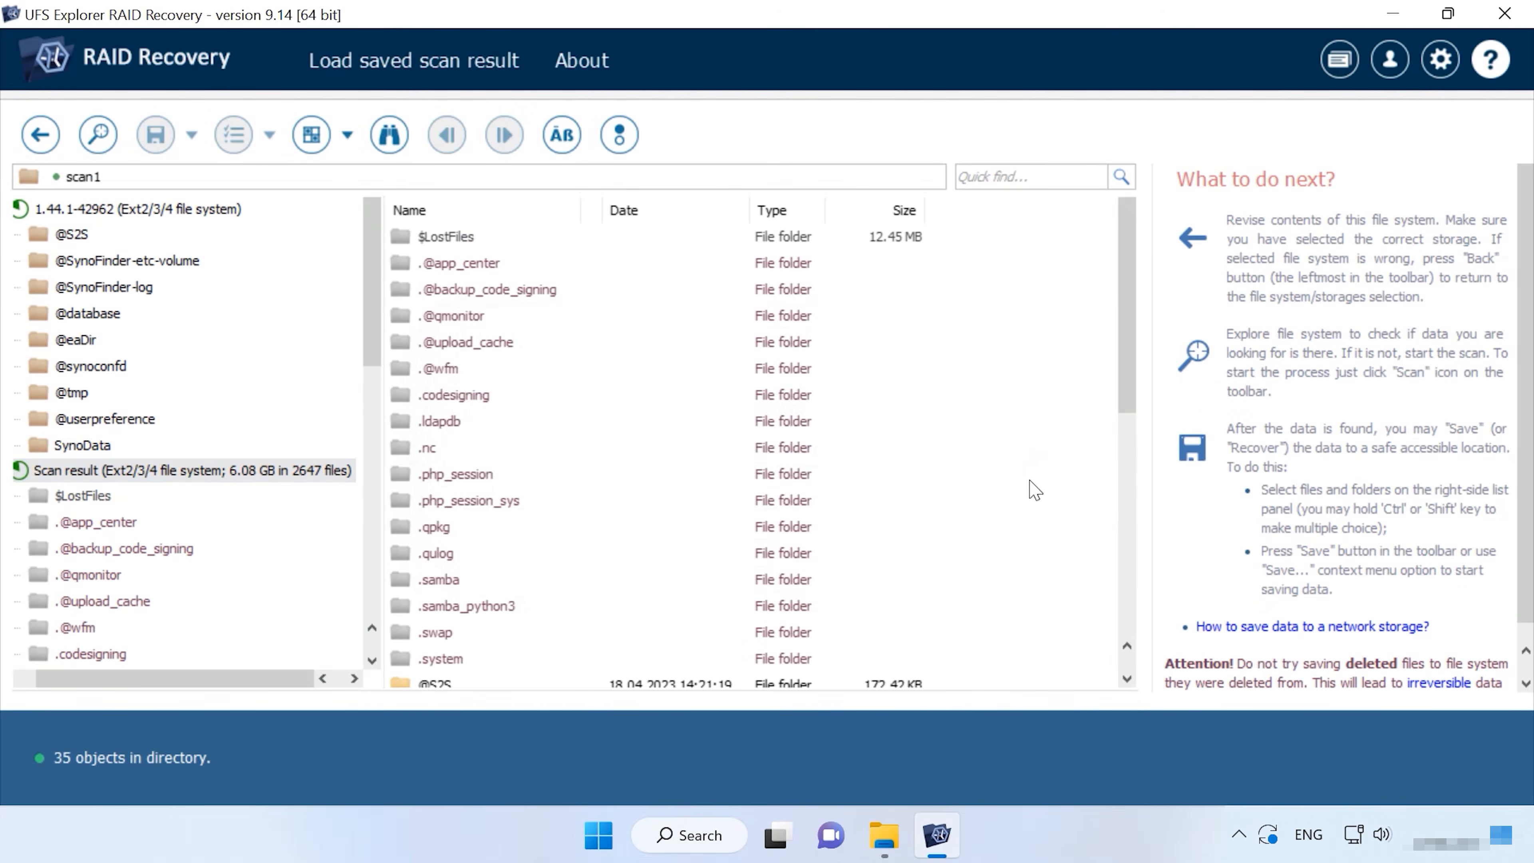
Open SynoData in the scan result, check its first six JPG images and view the sixth one in the viewer.
{"action": "scroll", "coordinate": [436, 586], "scroll_direction": "down", "scroll_amount": 5}
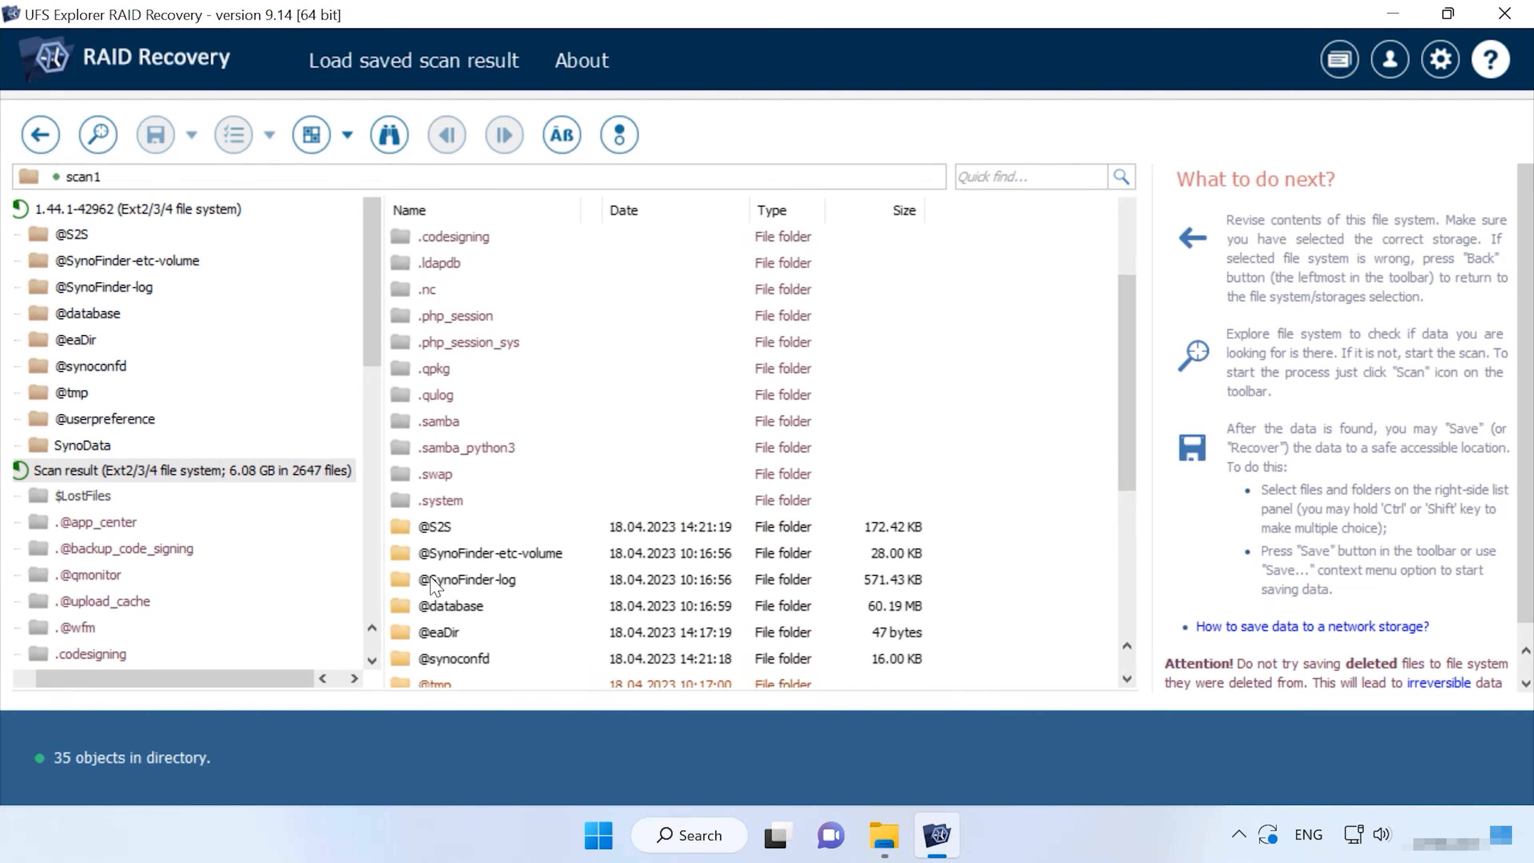
{"action": "double_click", "coordinate": [477, 606]}
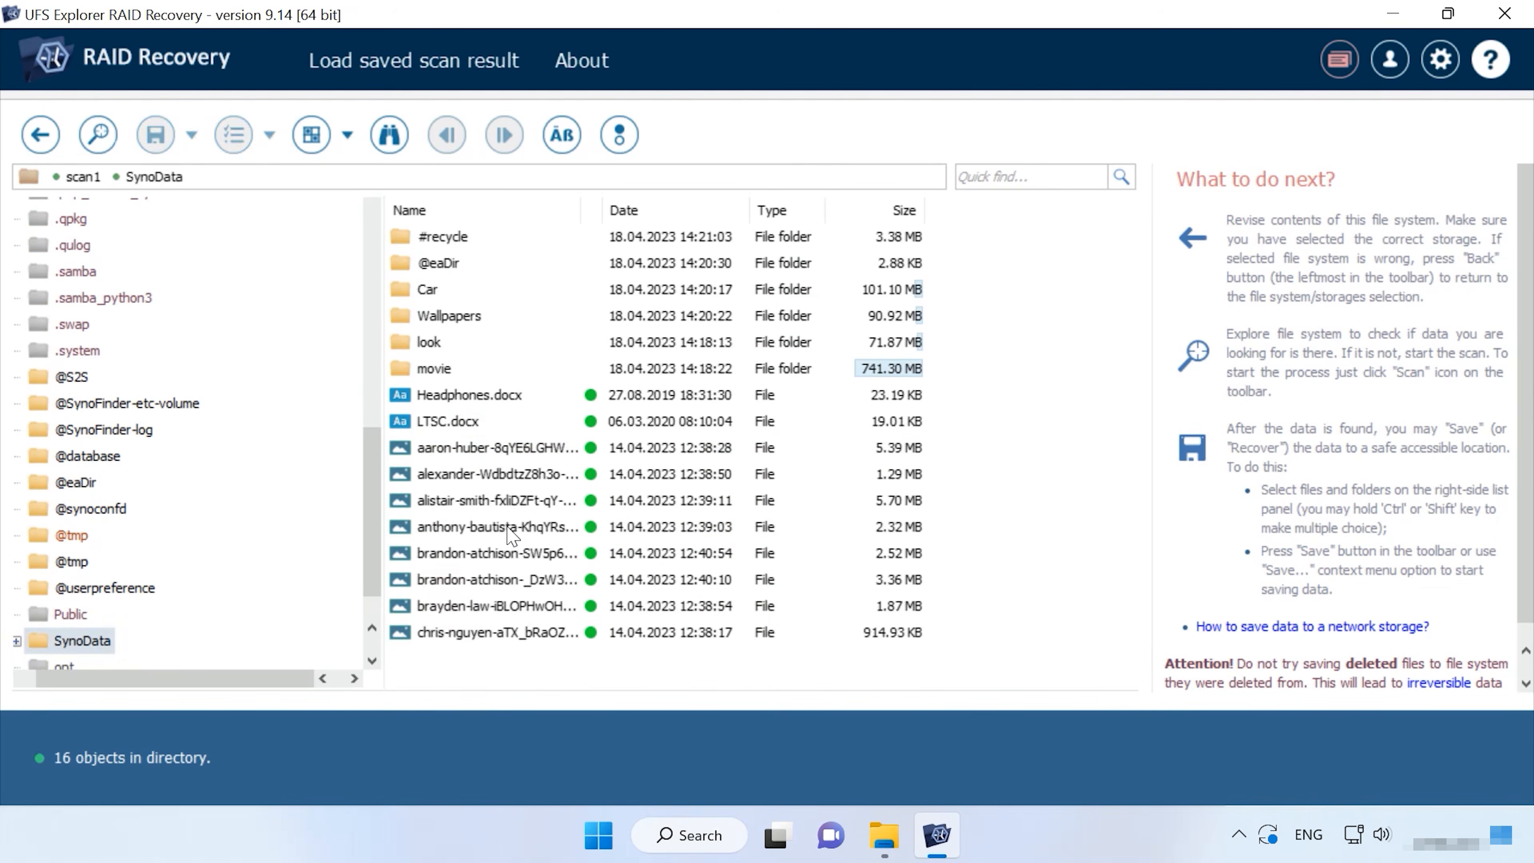
{"action": "left_click", "coordinate": [481, 450]}
{"action": "left_click", "coordinate": [483, 476]}
{"action": "left_click", "coordinate": [505, 499]}
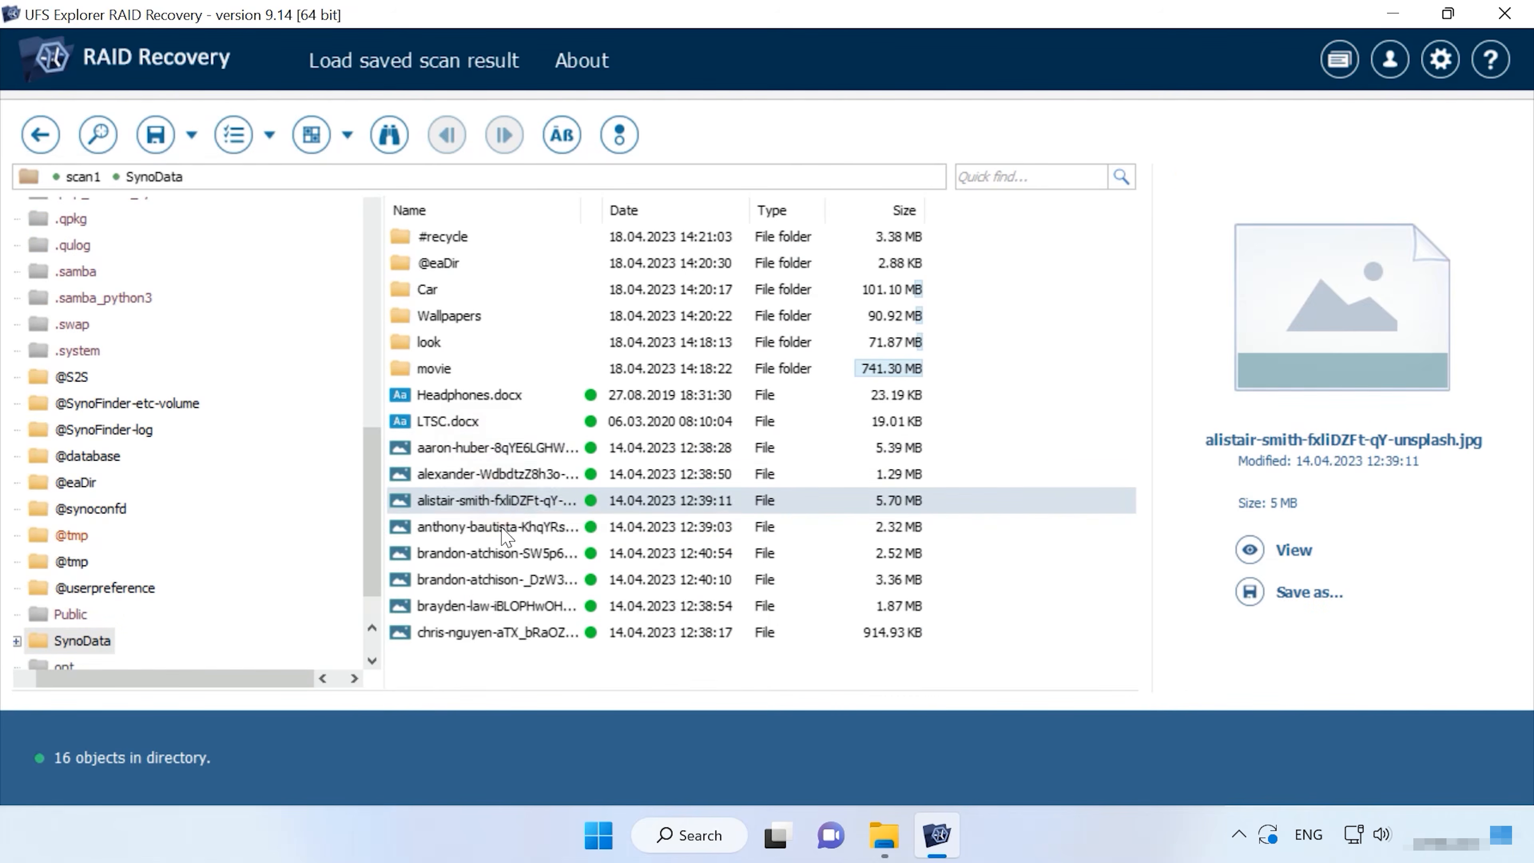
{"action": "left_click", "coordinate": [505, 526]}
{"action": "left_click", "coordinate": [497, 553]}
{"action": "left_click", "coordinate": [497, 580]}
{"action": "left_click", "coordinate": [1250, 549]}
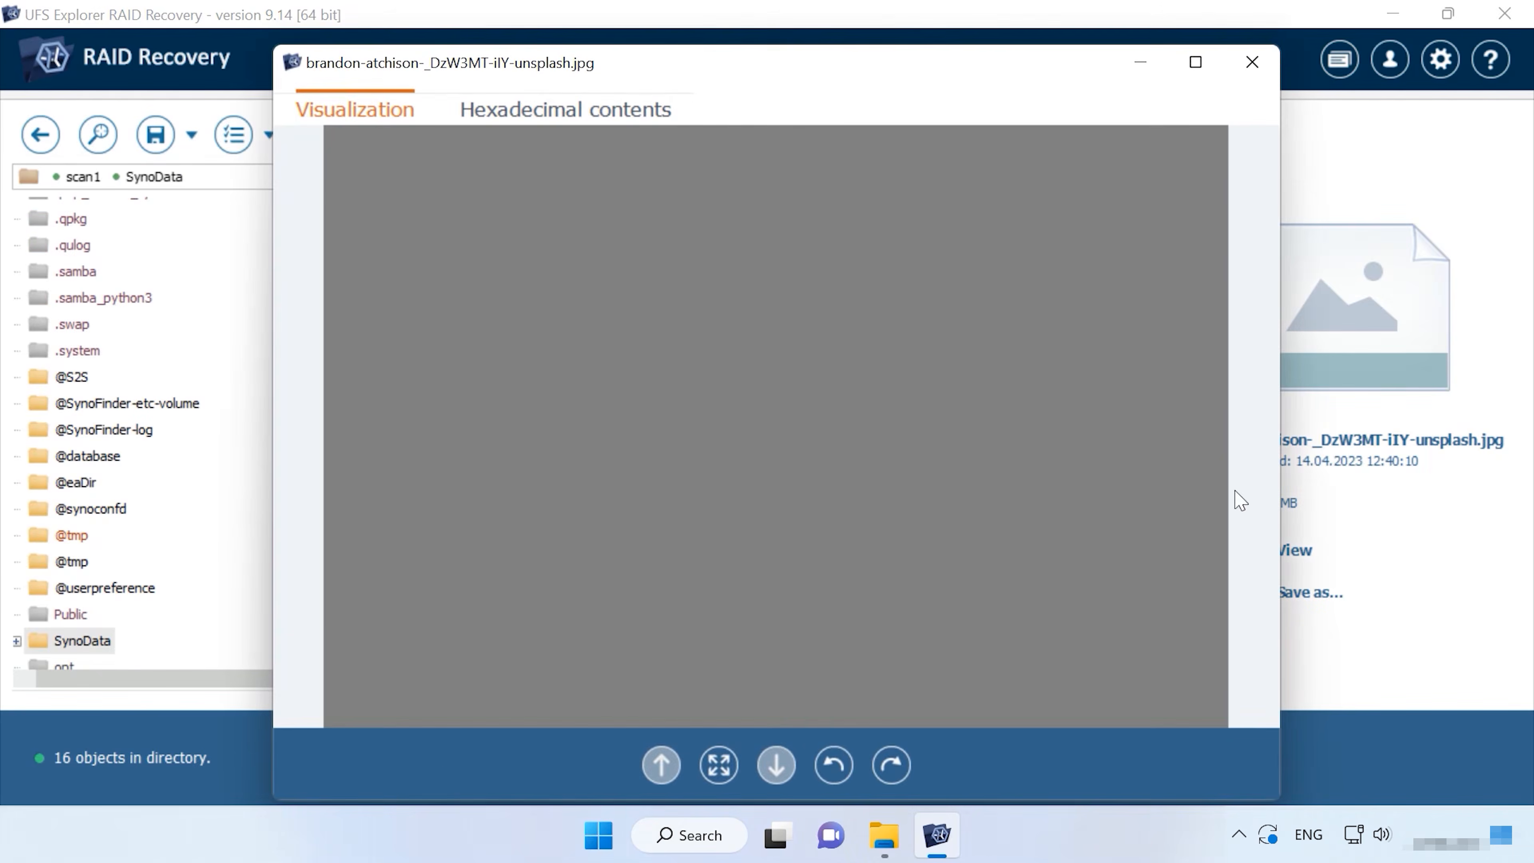
{"action": "left_click", "coordinate": [1253, 61]}
Check the last two JPG images in SynoData, viewing the final one in the viewer.
{"action": "left_click", "coordinate": [498, 605]}
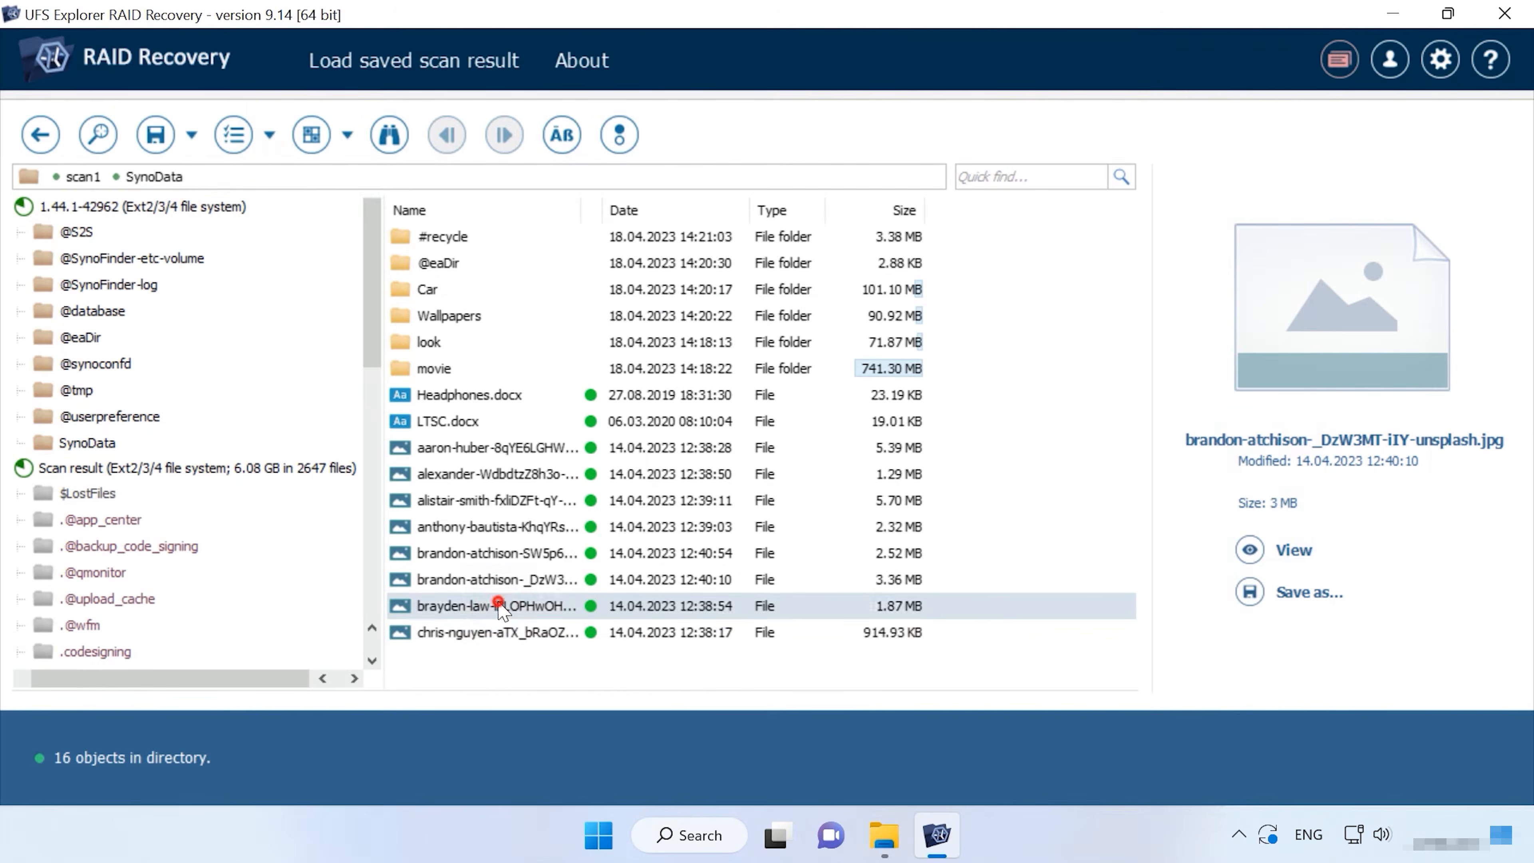
{"action": "left_click", "coordinate": [497, 632]}
{"action": "left_click", "coordinate": [1250, 549]}
{"action": "left_click", "coordinate": [1248, 60]}
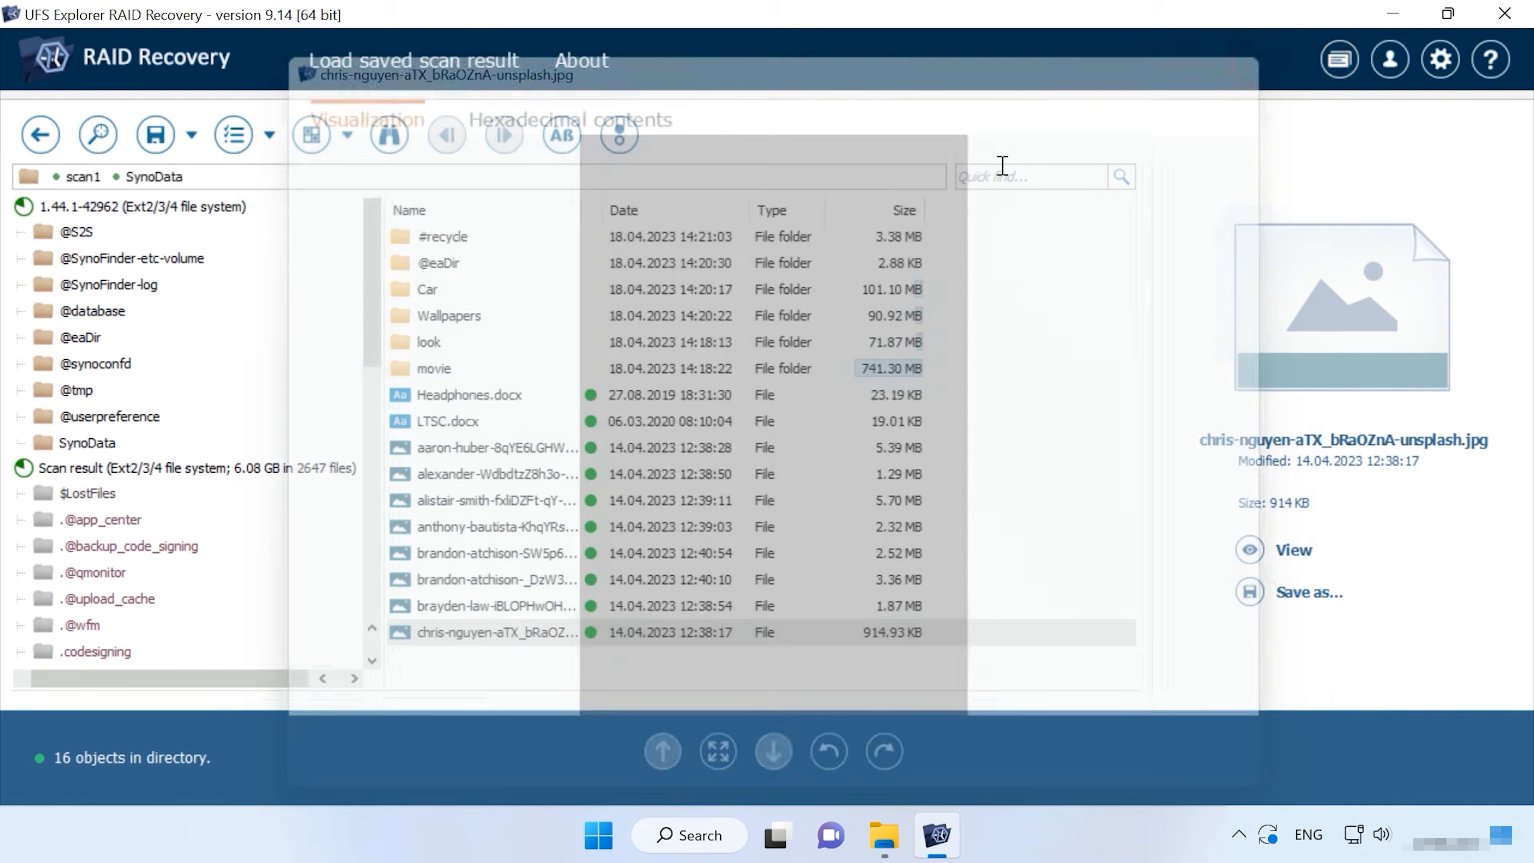
Open the Car folder of the scan result and check 011.jpg and 012.jpg.
{"action": "double_click", "coordinate": [428, 289]}
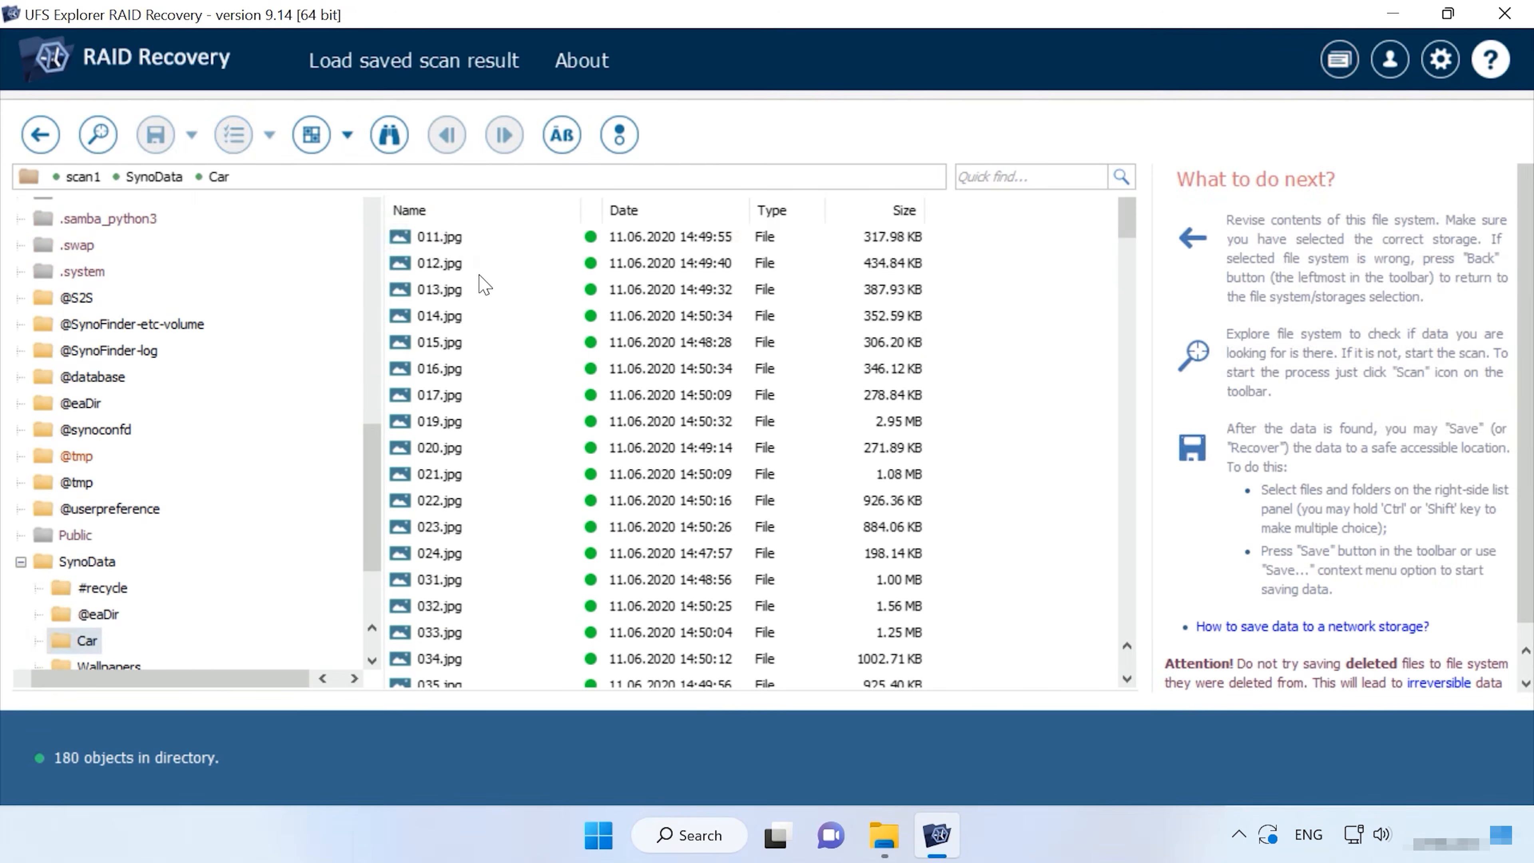
{"action": "left_click", "coordinate": [448, 241]}
{"action": "left_click", "coordinate": [444, 267]}
{"action": "scroll", "coordinate": [447, 357], "scroll_direction": "down", "scroll_amount": 2}
{"action": "scroll", "coordinate": [446, 357], "scroll_direction": "up", "scroll_amount": 2}
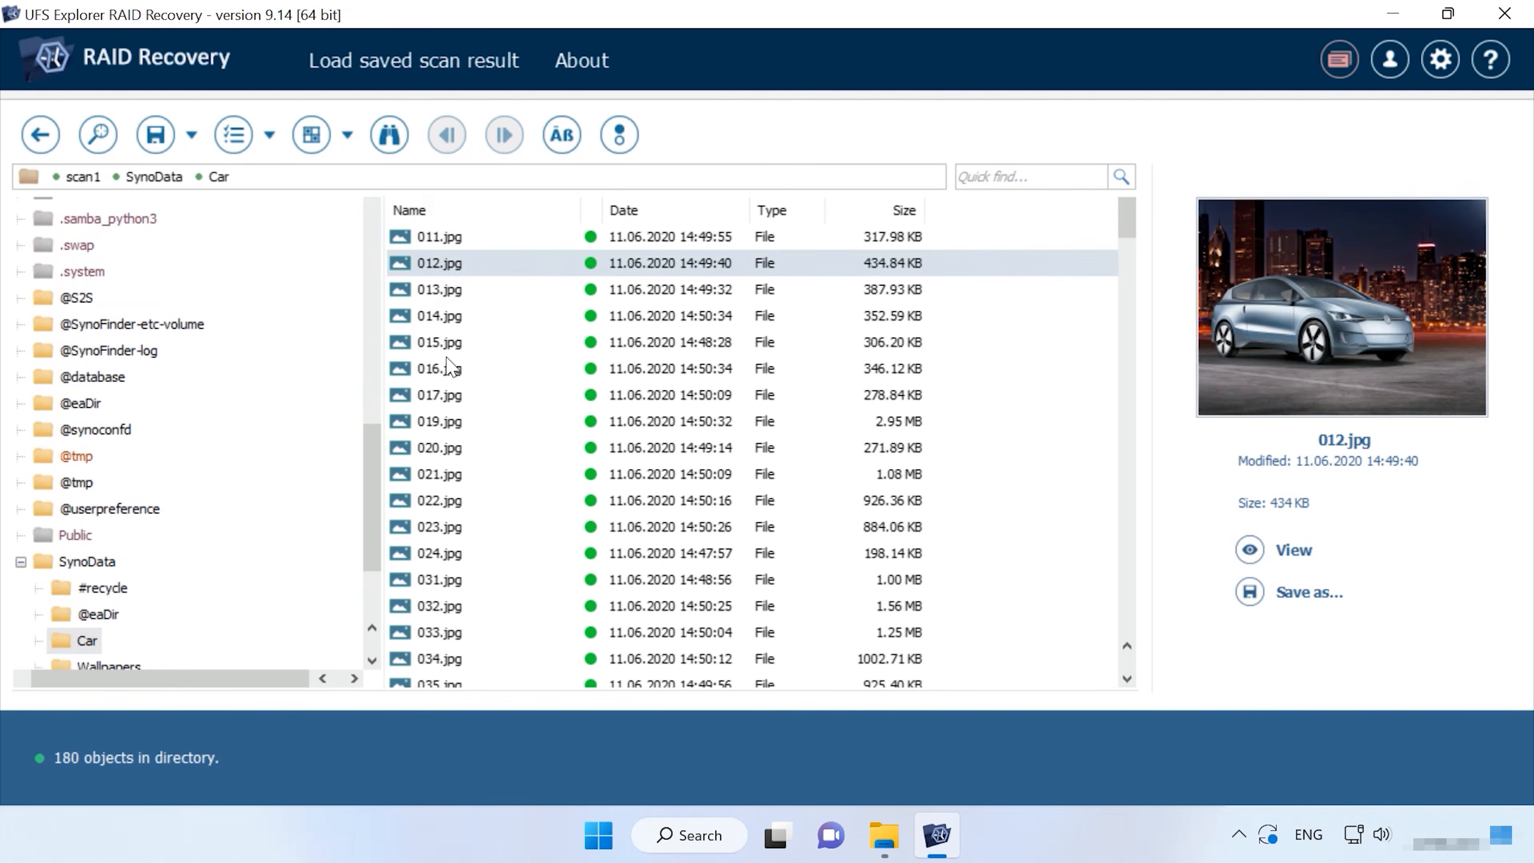
Check LTSC.docx in SynoData and (106).jpg in its Wallpapers folder.
{"action": "left_click", "coordinate": [86, 561]}
{"action": "left_click", "coordinate": [447, 422]}
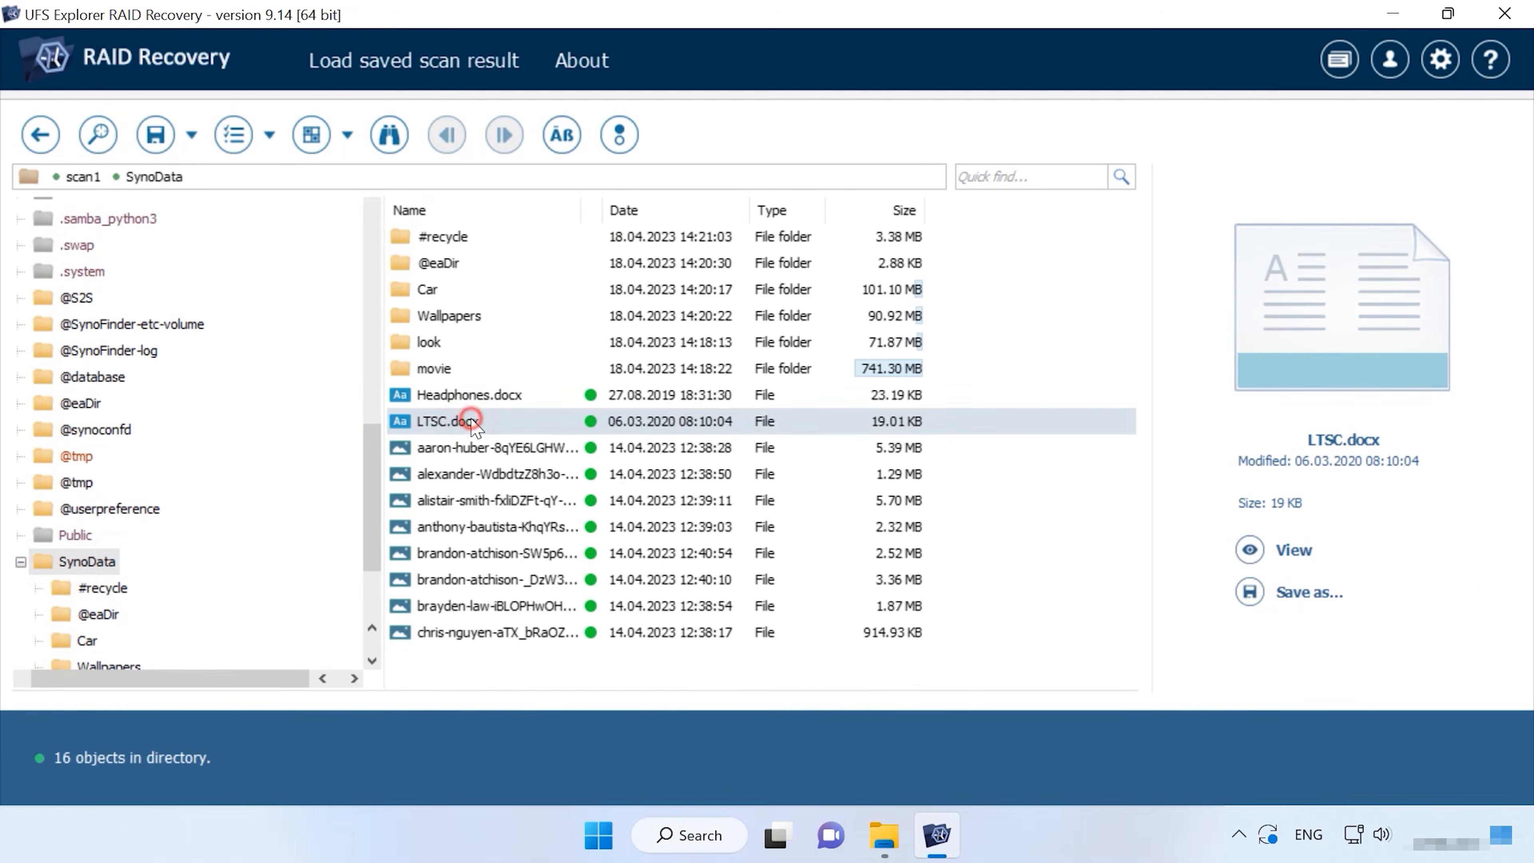
{"action": "double_click", "coordinate": [447, 316]}
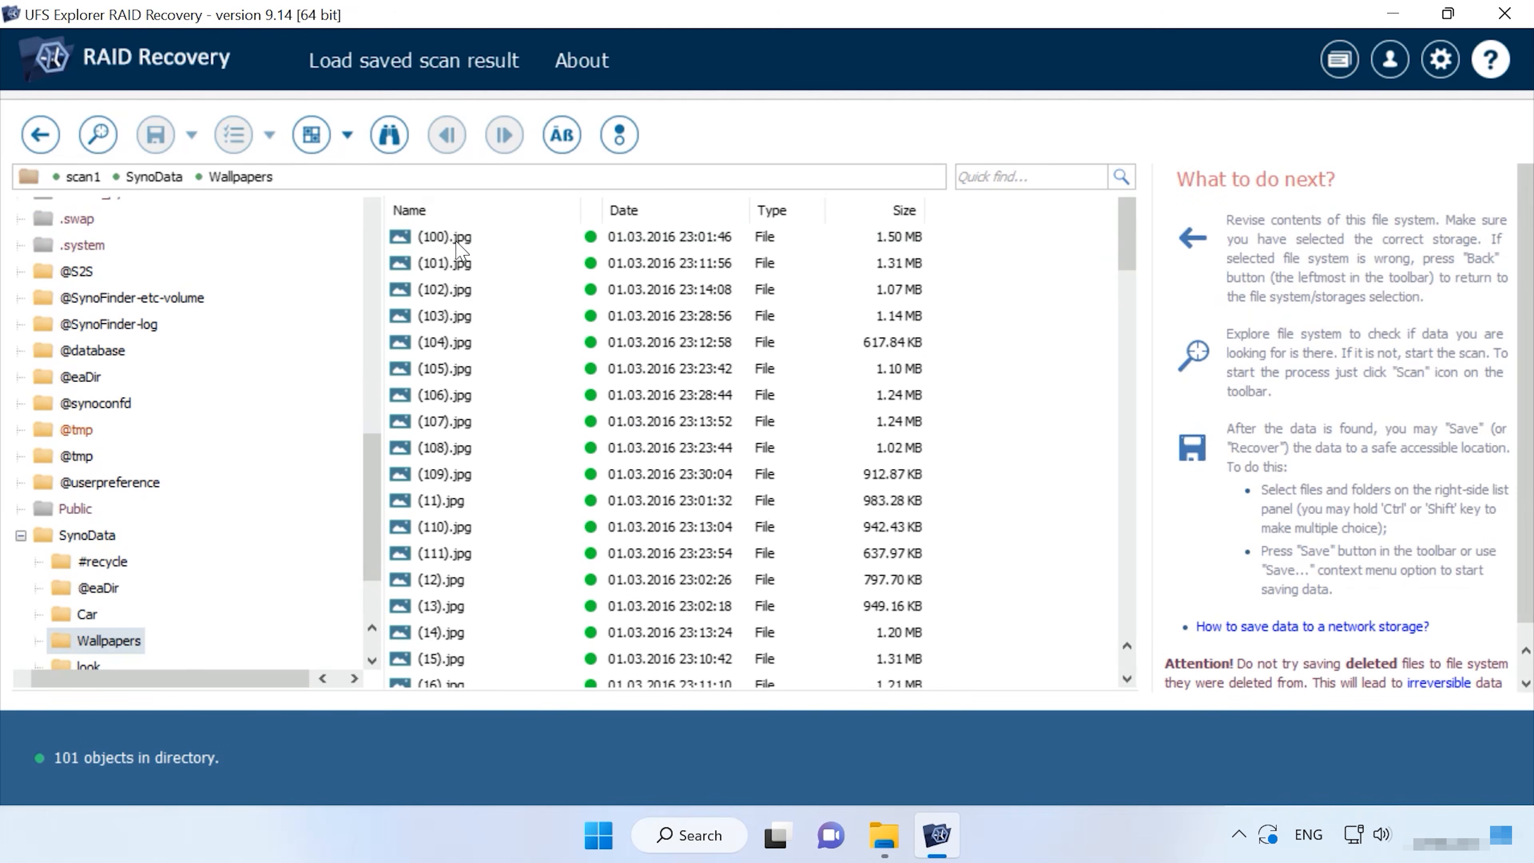
{"action": "left_click", "coordinate": [474, 402]}
Return to SynoData and check some of its JPG images again.
{"action": "left_click", "coordinate": [87, 535]}
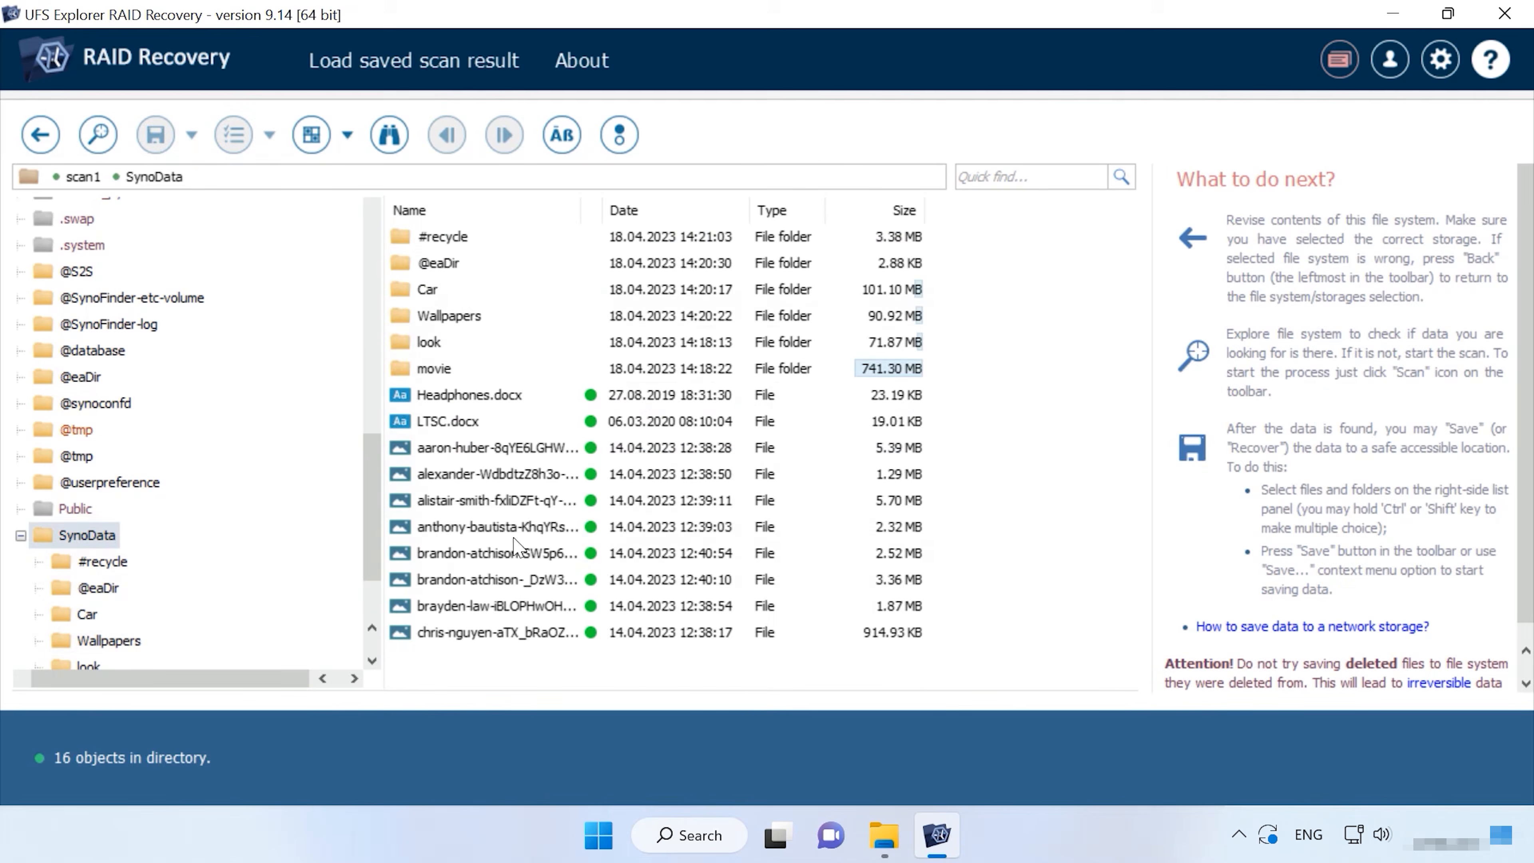
{"action": "left_click", "coordinate": [496, 526]}
{"action": "left_click", "coordinate": [756, 634]}
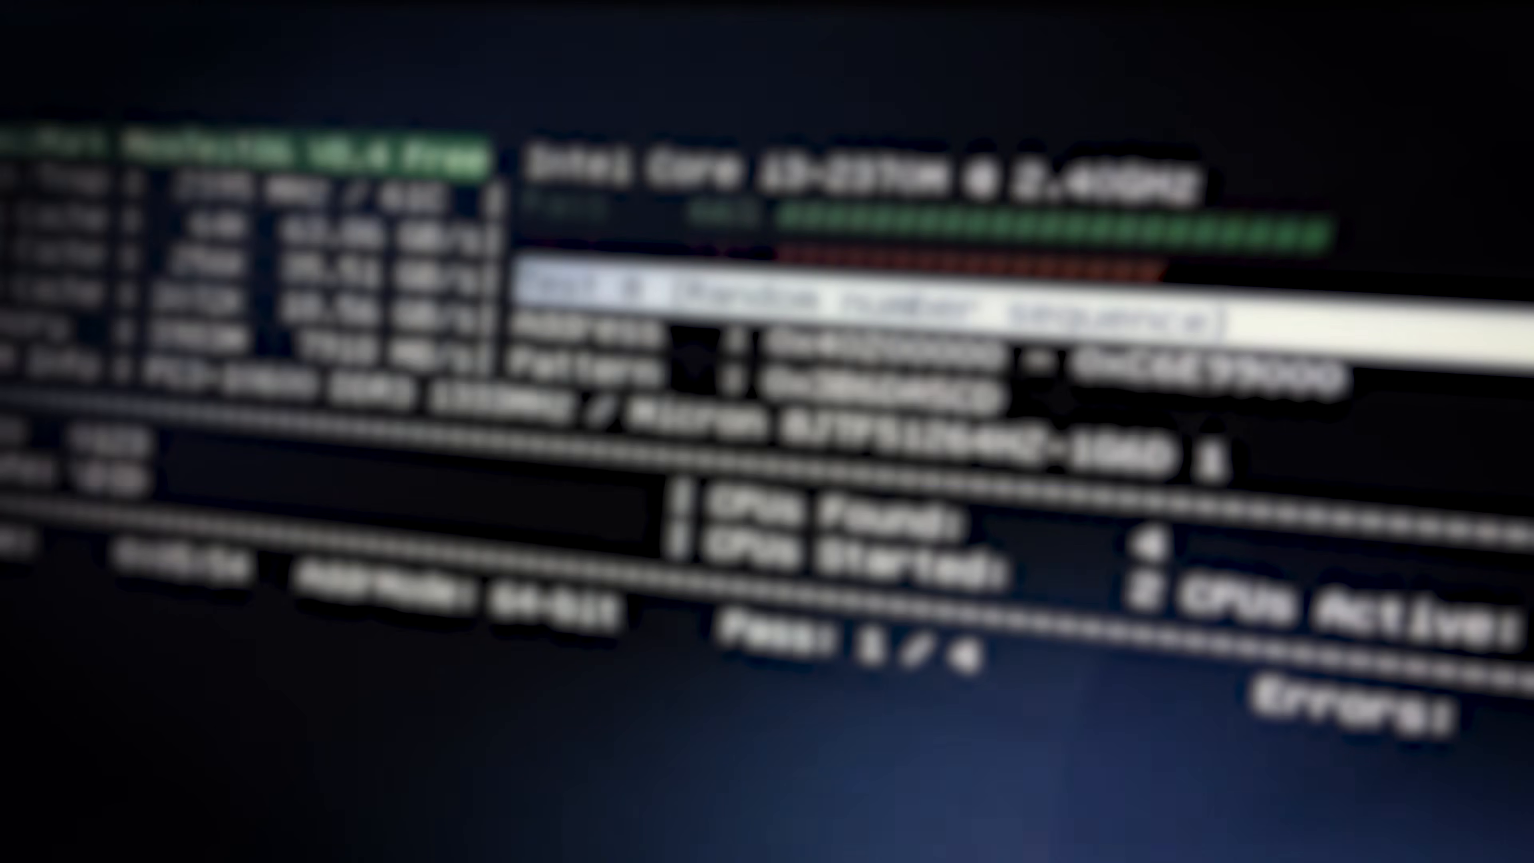